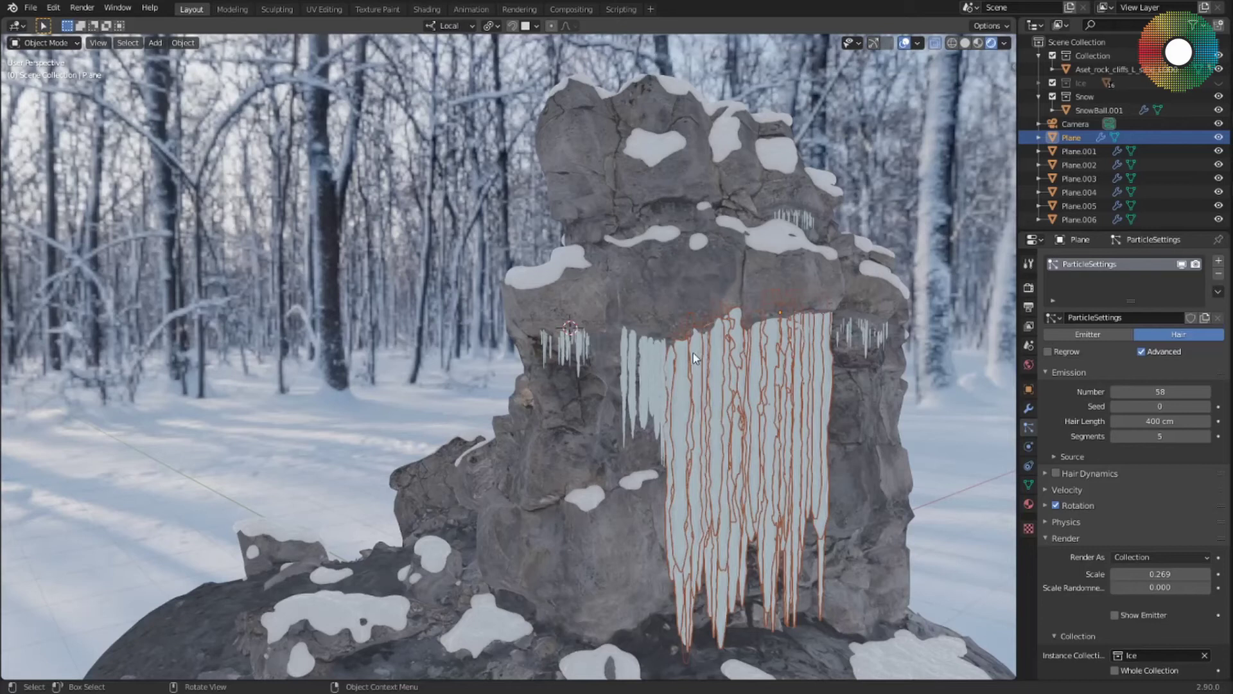
middle_click_drag(692, 353, 685, 379)
scroll(653, 351, "up", 4)
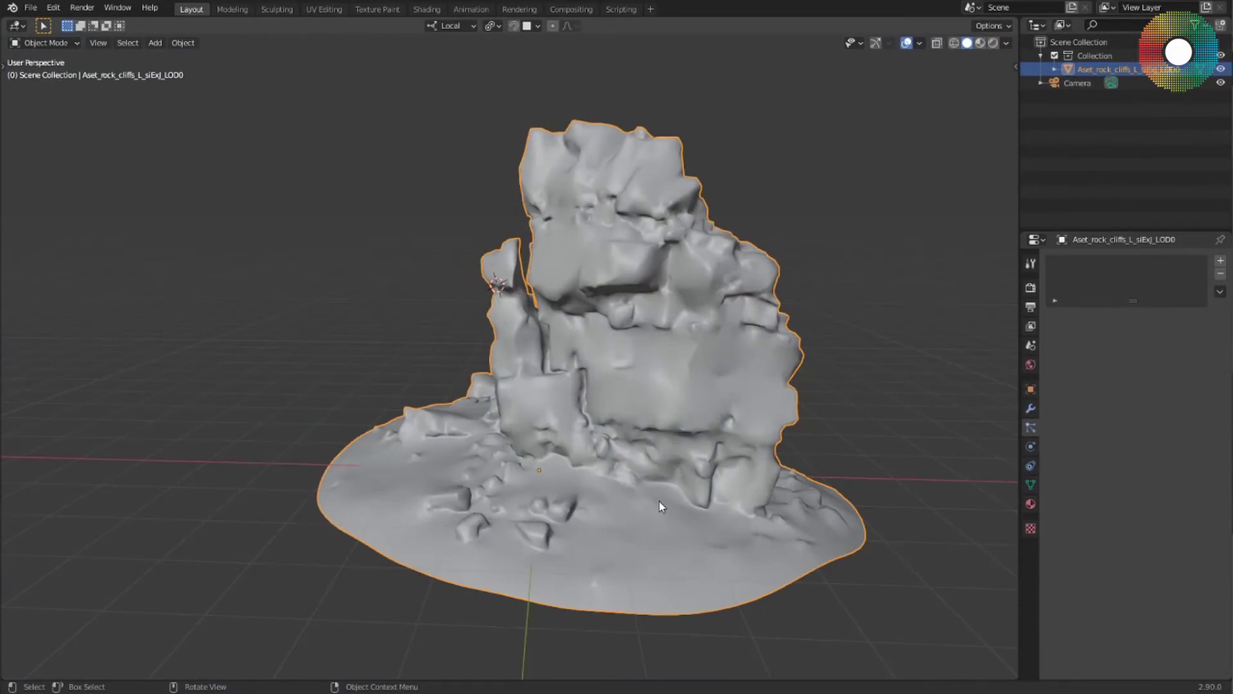
middle_click_drag(659, 501, 679, 500)
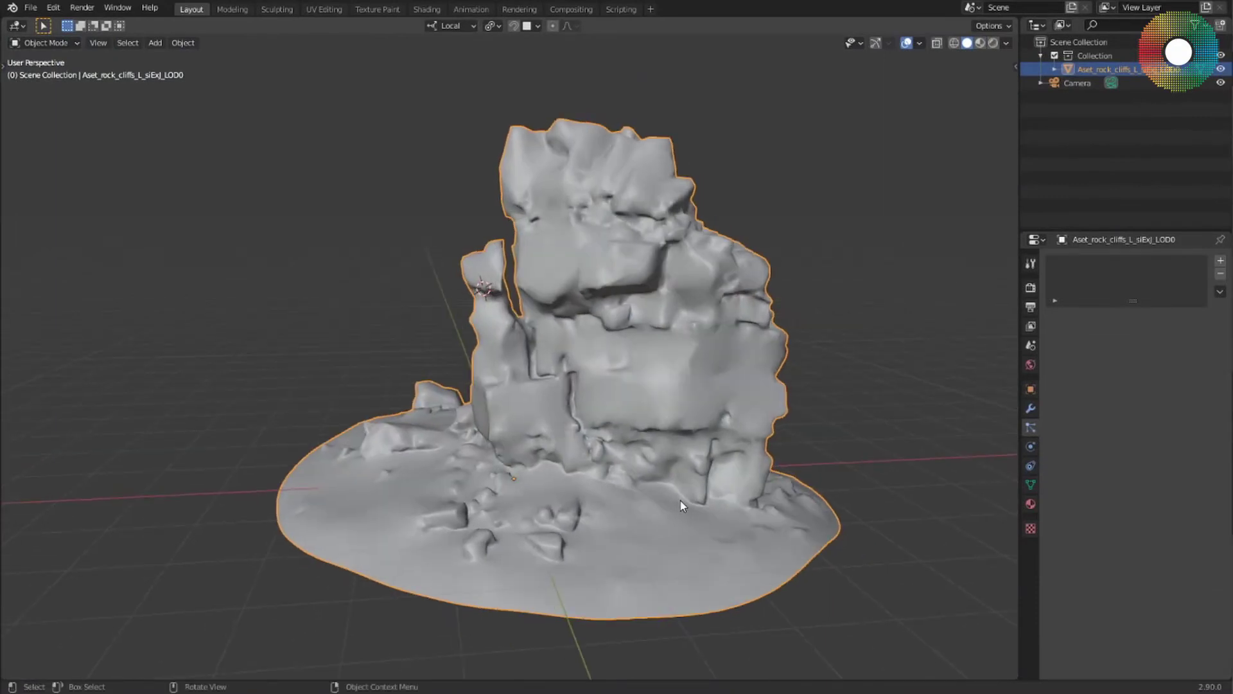
middle_click_drag(616, 487, 656, 406)
middle_click_drag(743, 358, 682, 360)
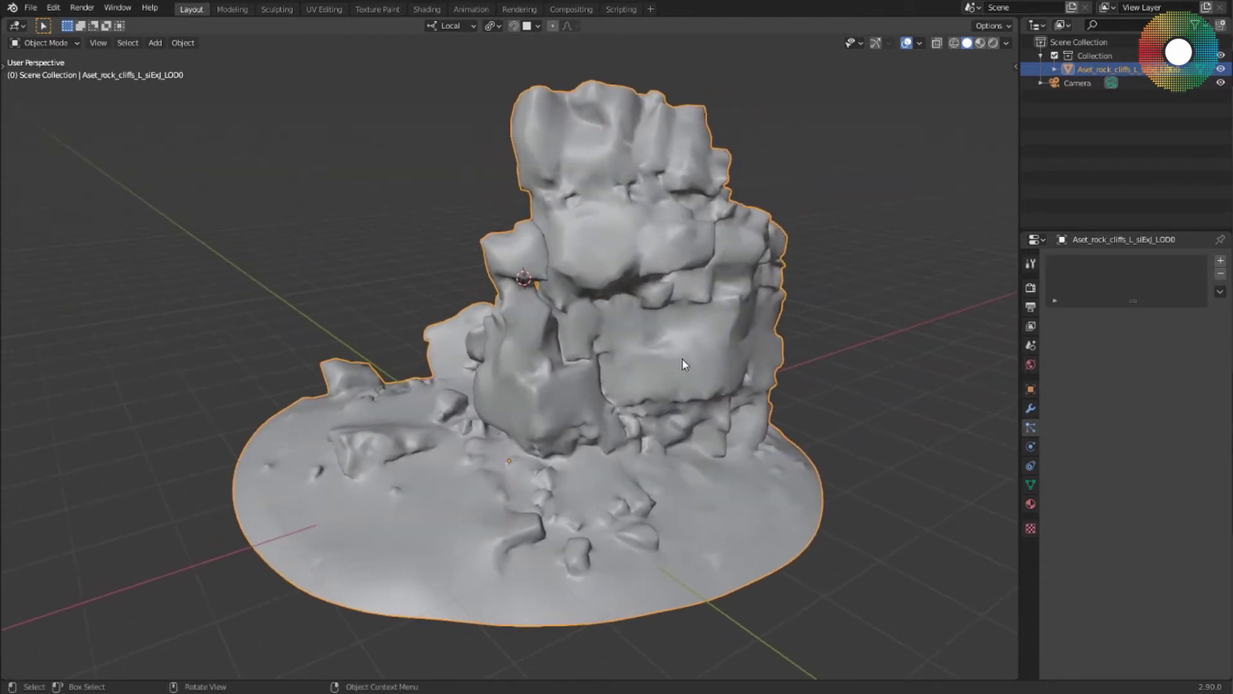
middle_click_drag(753, 501, 645, 362)
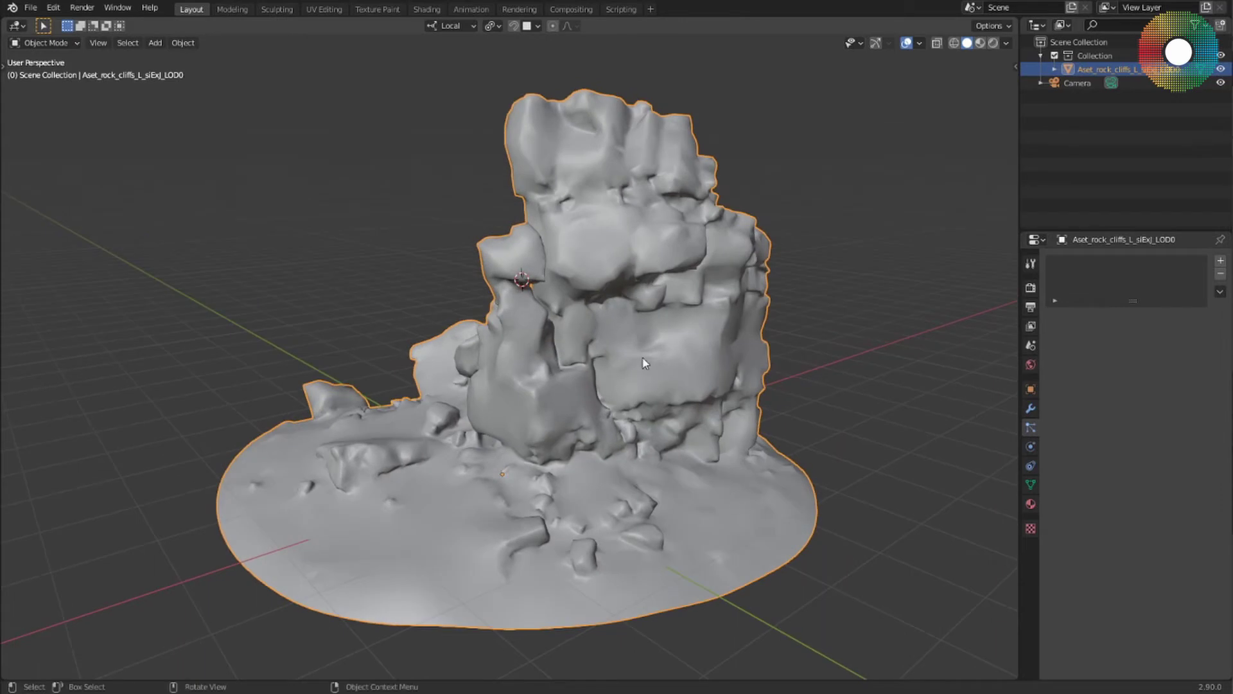
Switch the viewport to Material Preview shading and examine the textured rock cliff from several angles
left_click(981, 43)
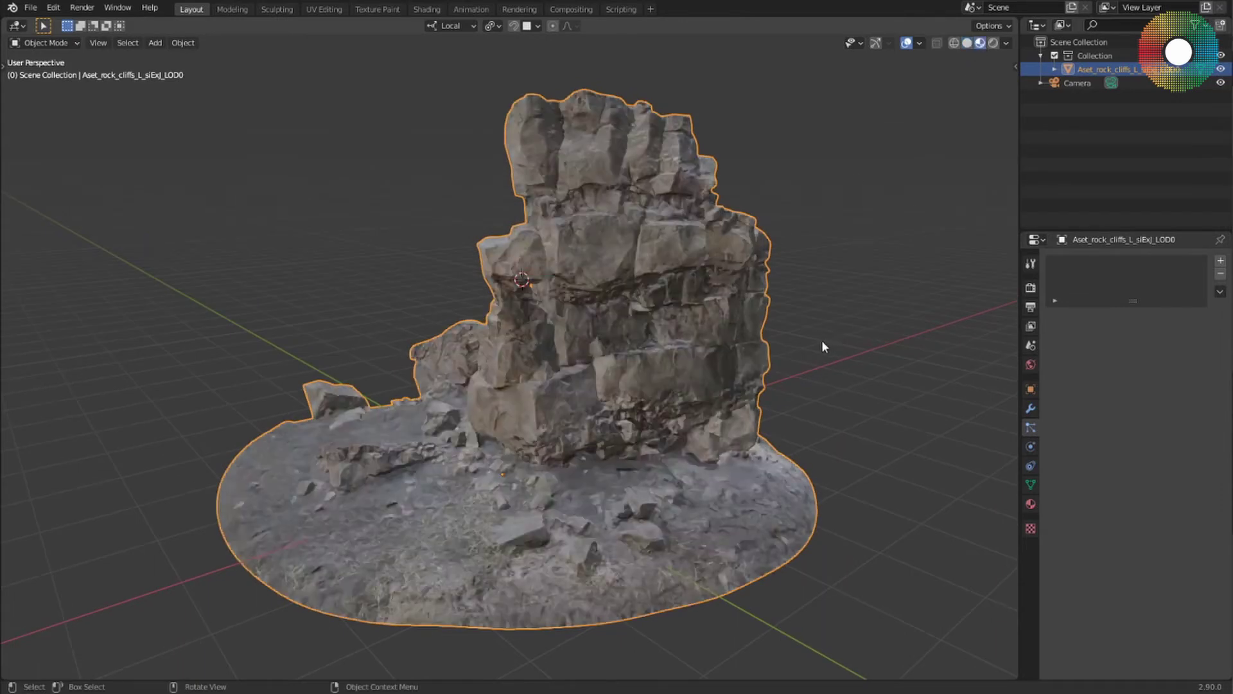
middle_click_drag(822, 340, 744, 298)
scroll(681, 306, "up", 4)
middle_click_drag(657, 331, 579, 314)
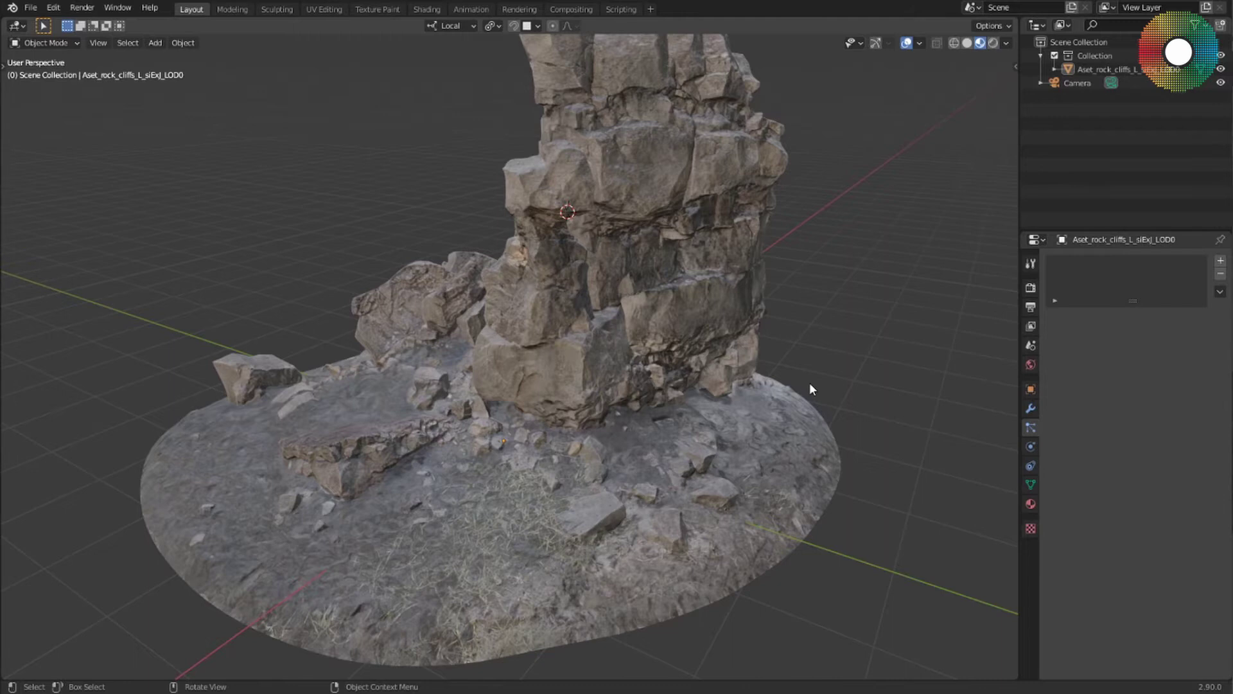
Hide the rock cliff in the viewport and enable the Screencast Keys display
left_click(639, 394)
key("h")
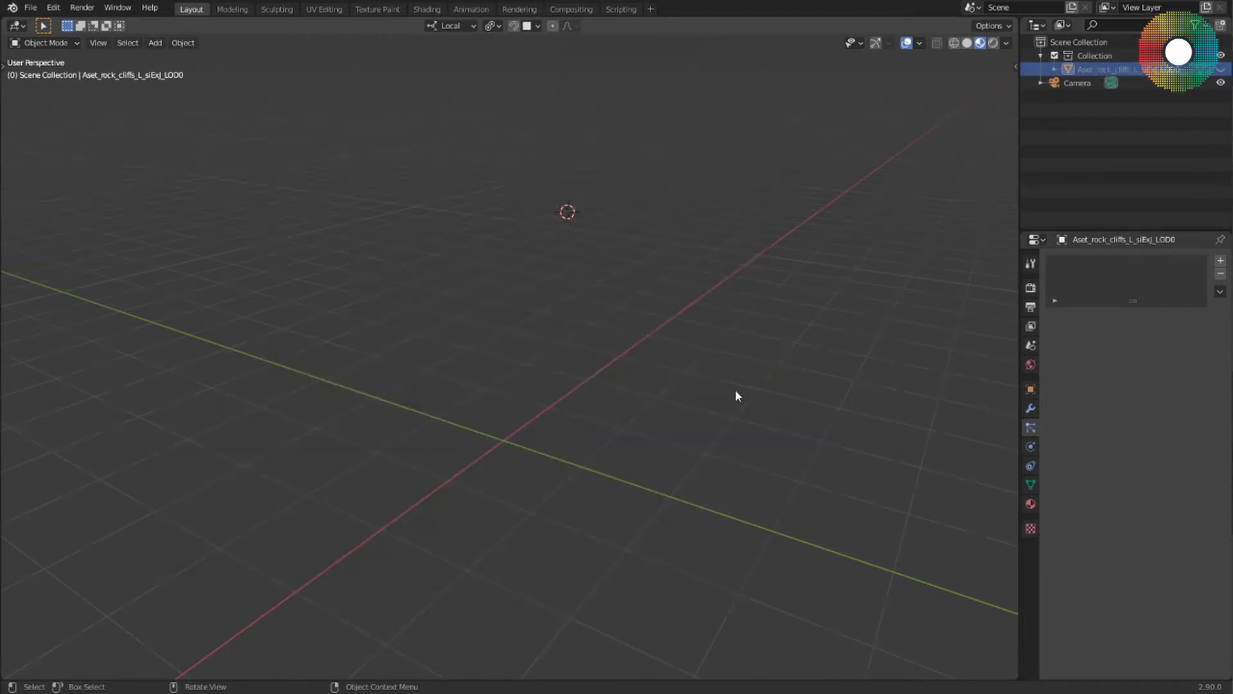
key("n")
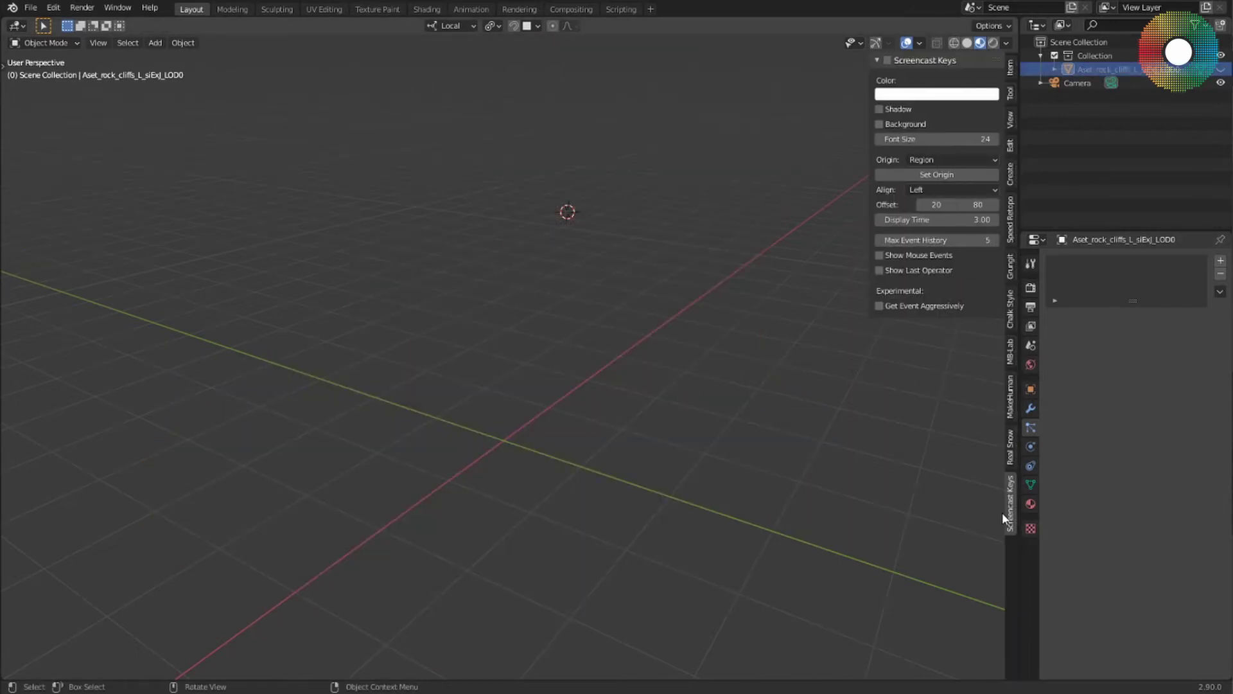
left_click(887, 60)
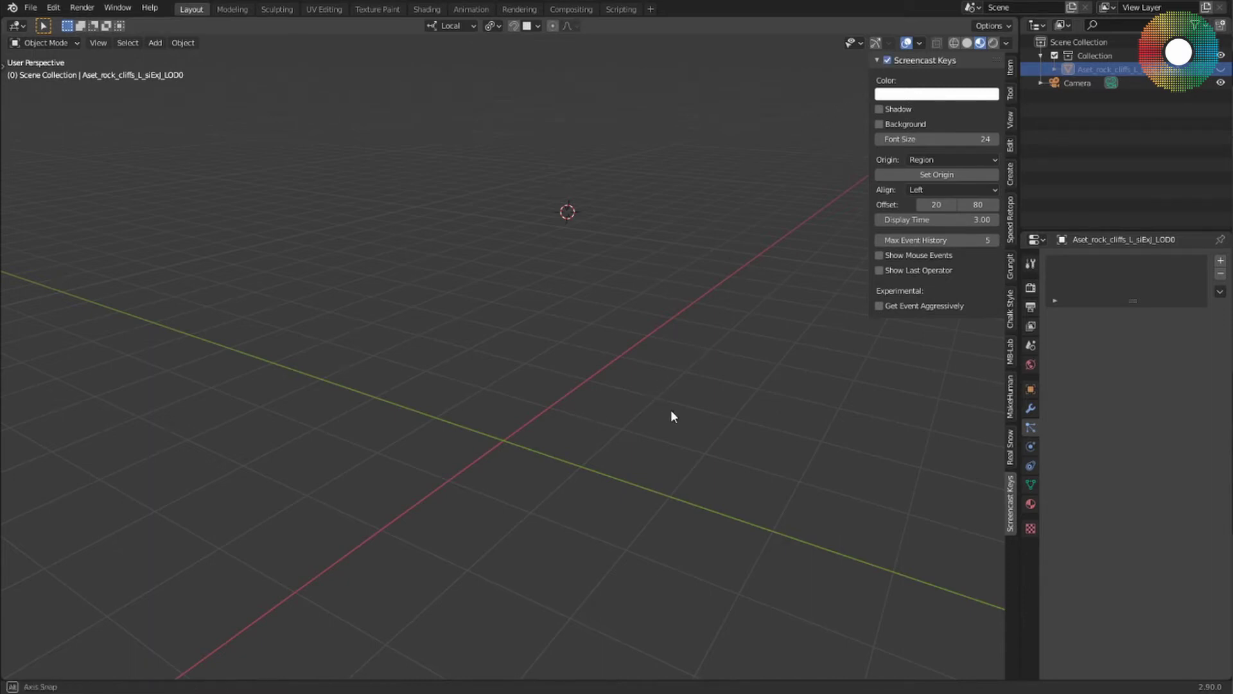
Snap the 3D cursor to the world origin and close the sidebar
middle_click_drag(672, 411, 632, 385)
key("shift+s")
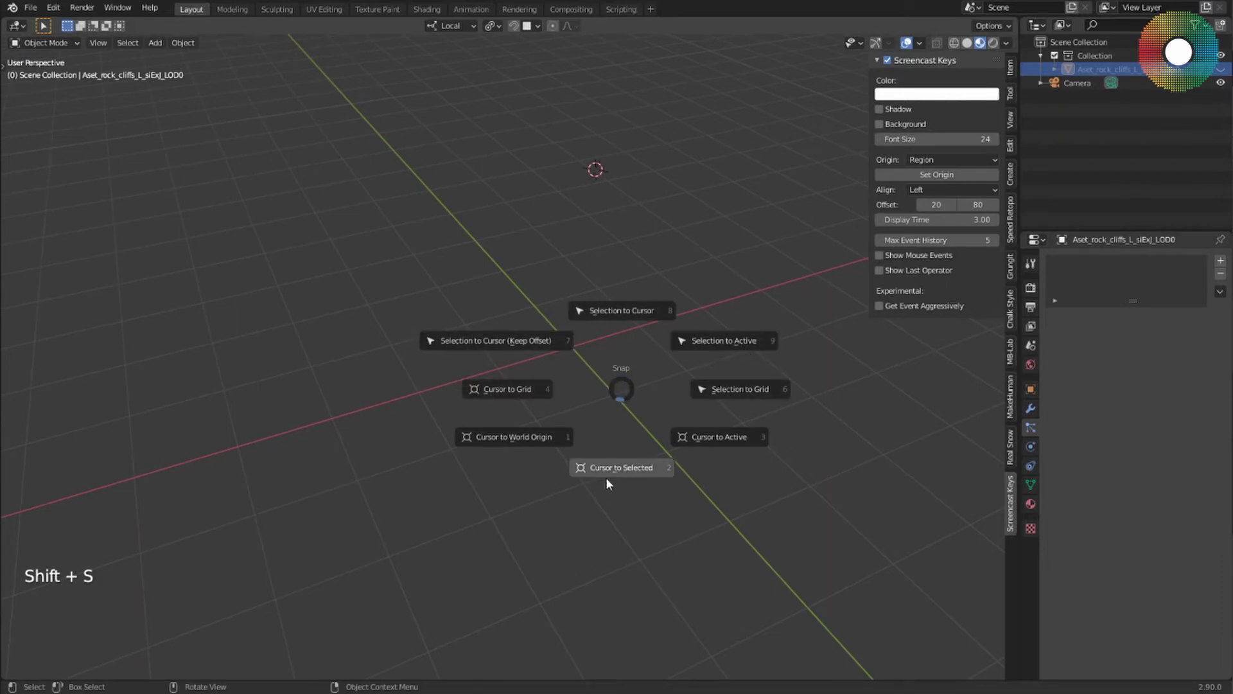
left_click(538, 440)
middle_click_drag(543, 463, 531, 432)
key("n")
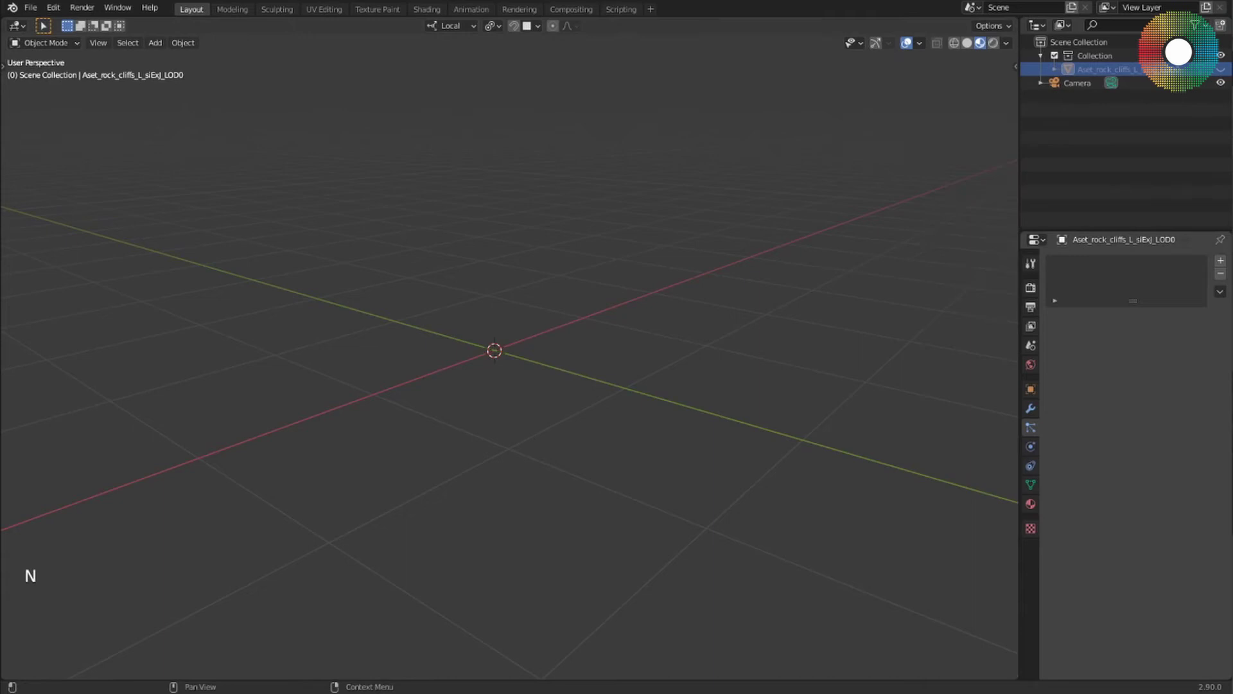
key("shift+s")
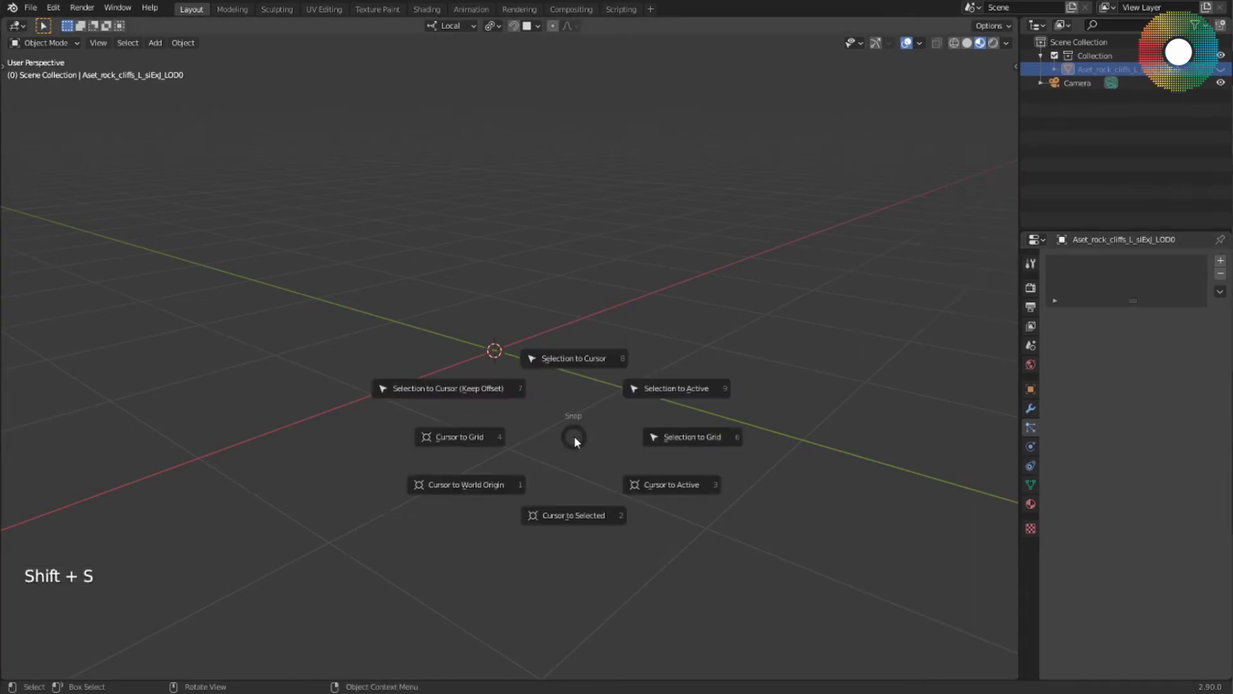
left_click(574, 437)
Add a cylinder mesh at the world origin with 8 vertices
key("shift+a")
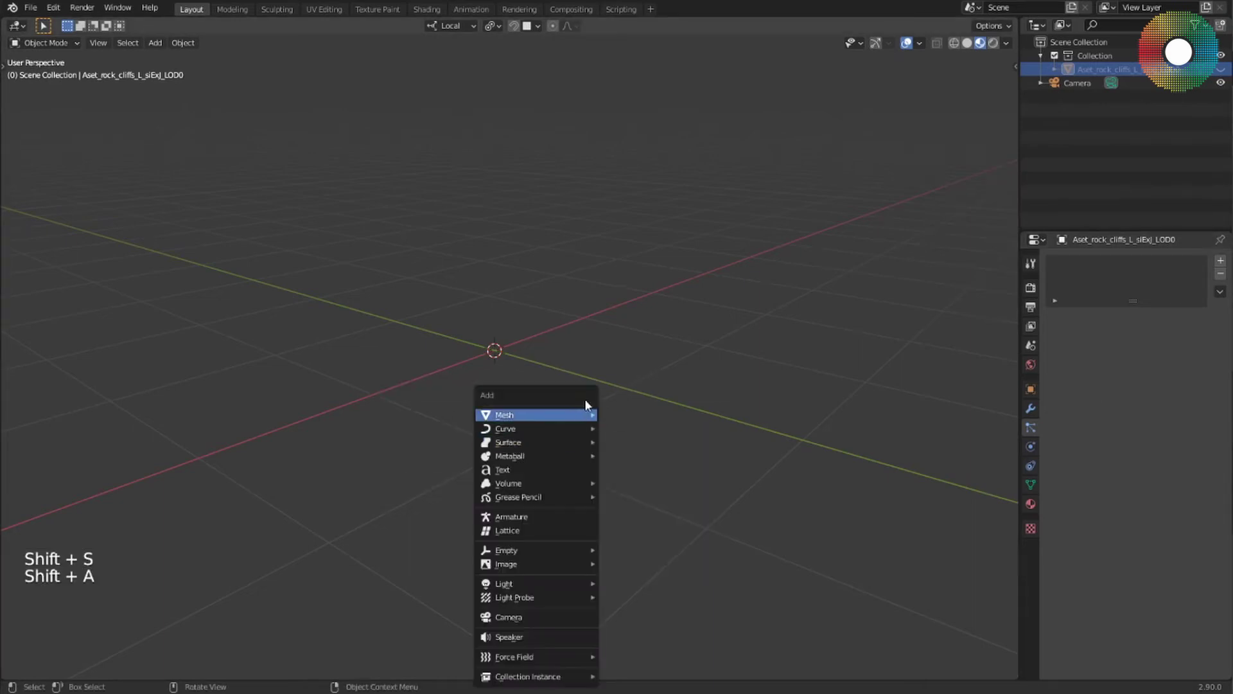
mouse_move(579, 417)
left_click(642, 480)
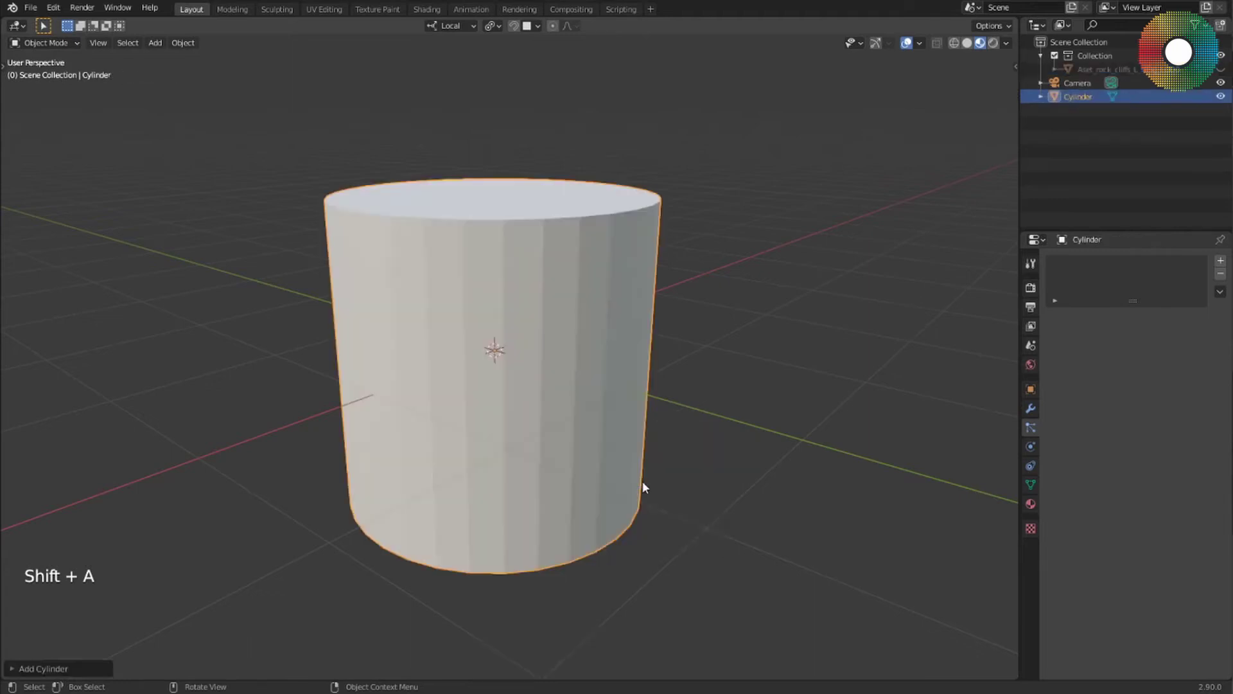
left_click(29, 665)
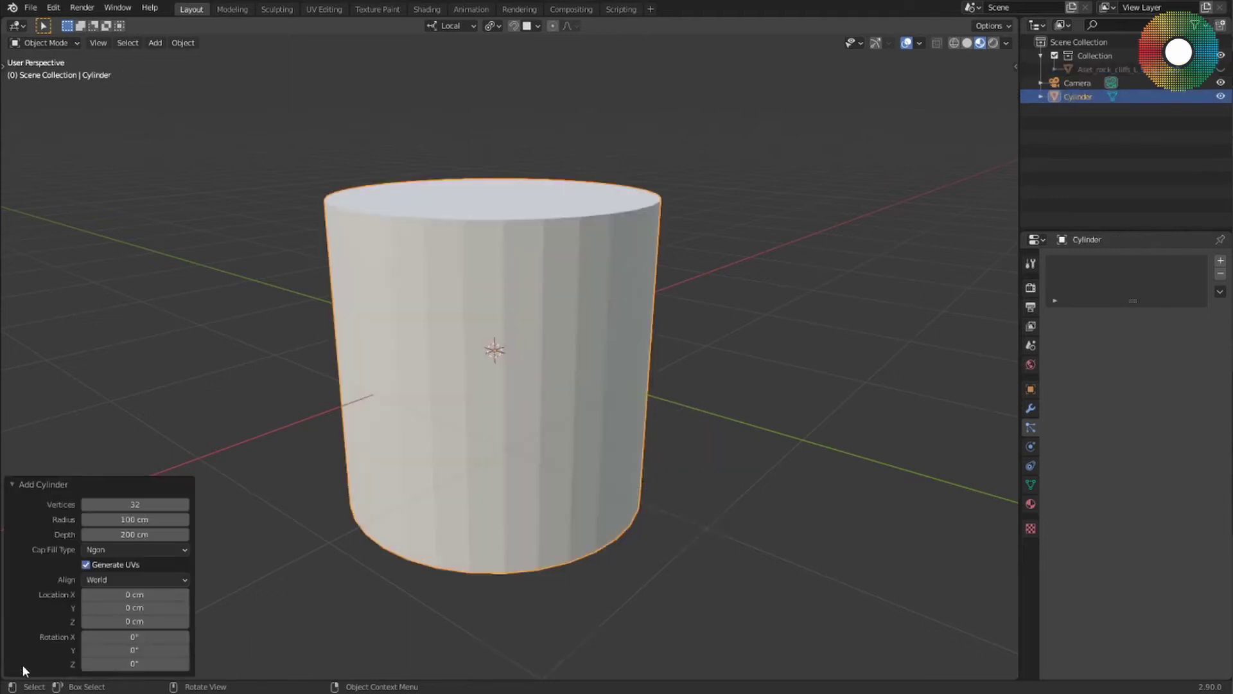
left_click(140, 504)
type("8")
key("Return")
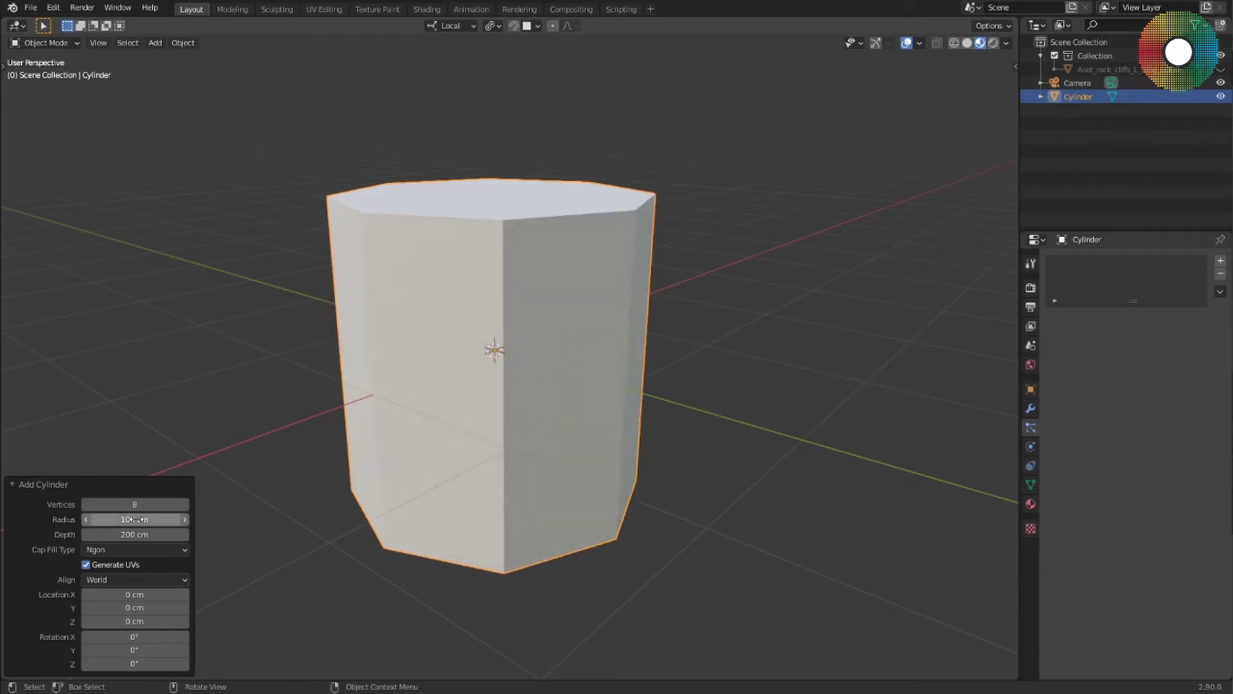
Set the new cylinder's radius to 20 cm and its cap fill type to Triangle Fan
left_click(133, 519)
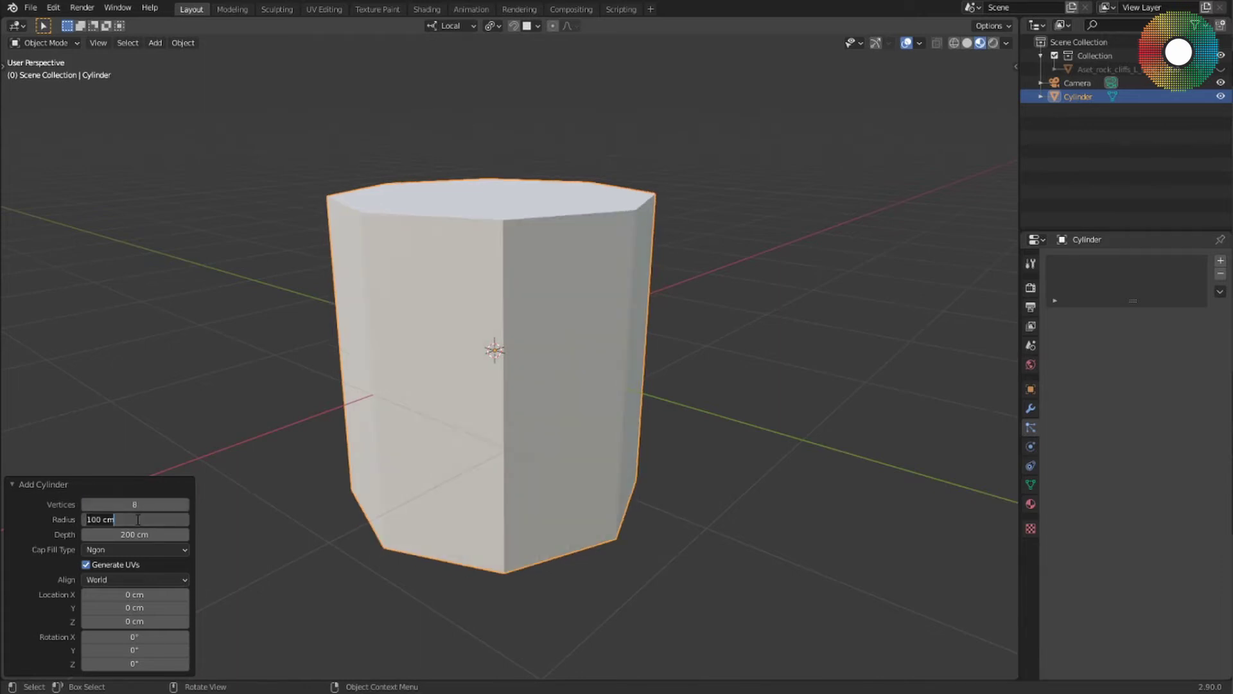
type("20")
key("Tab")
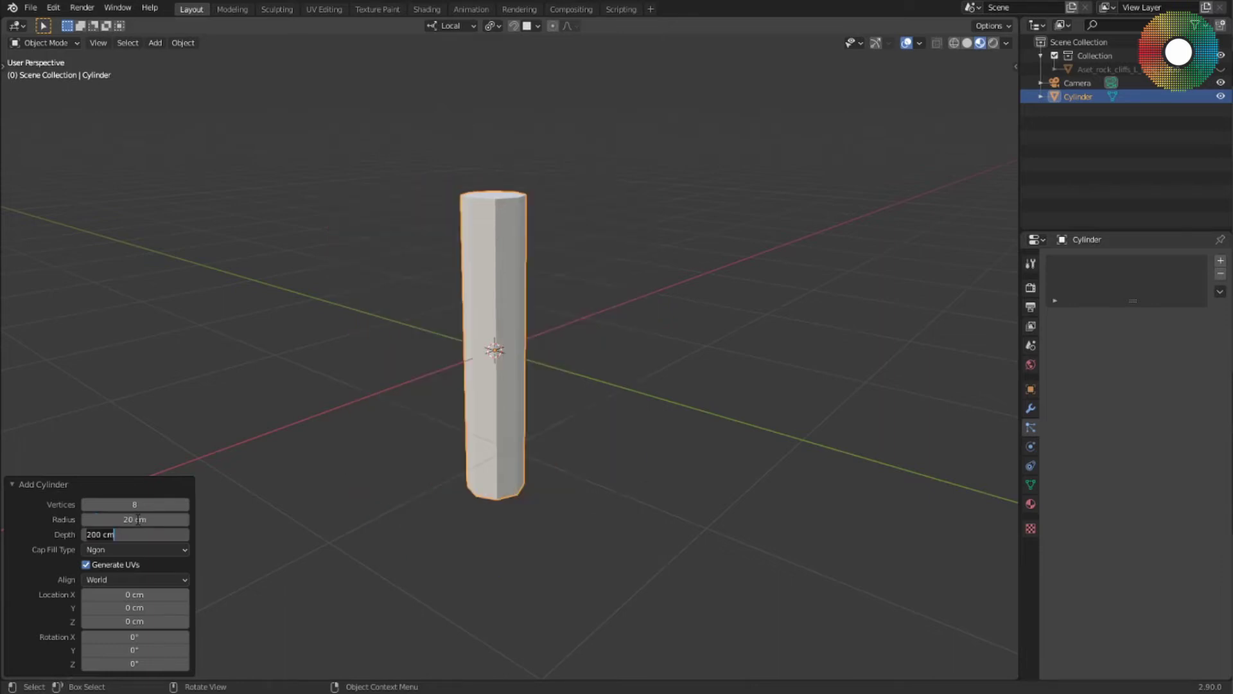
key("Return")
left_click(129, 550)
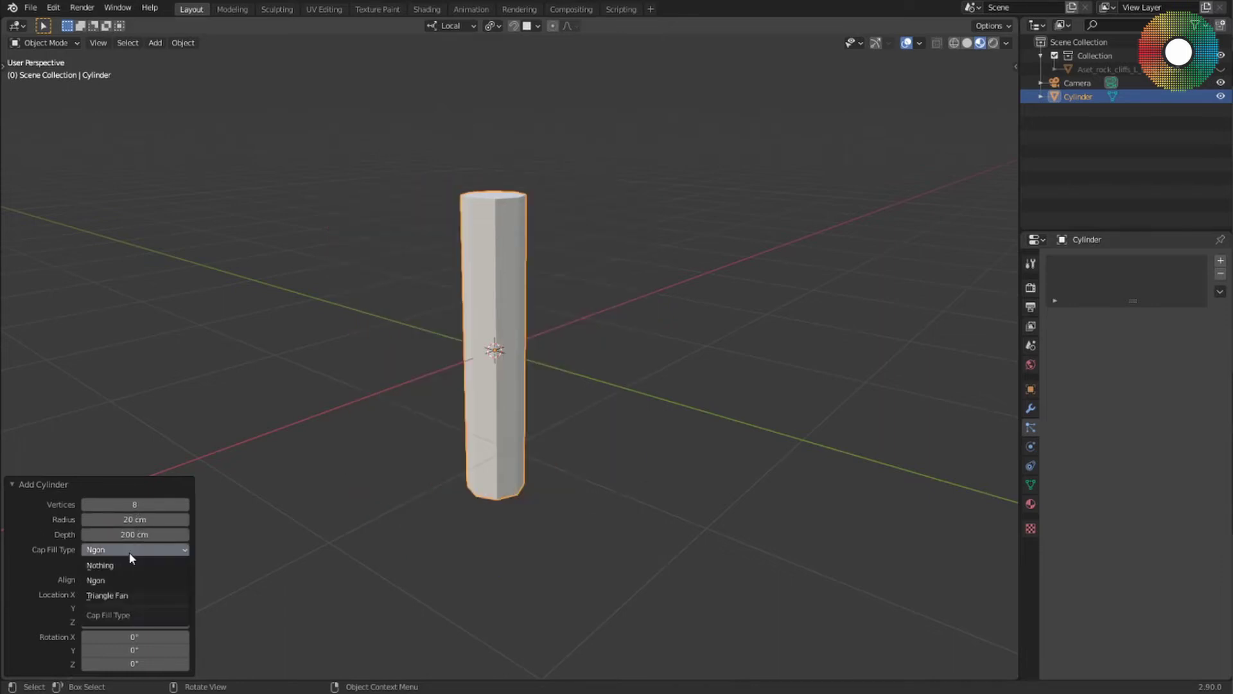
left_click(120, 596)
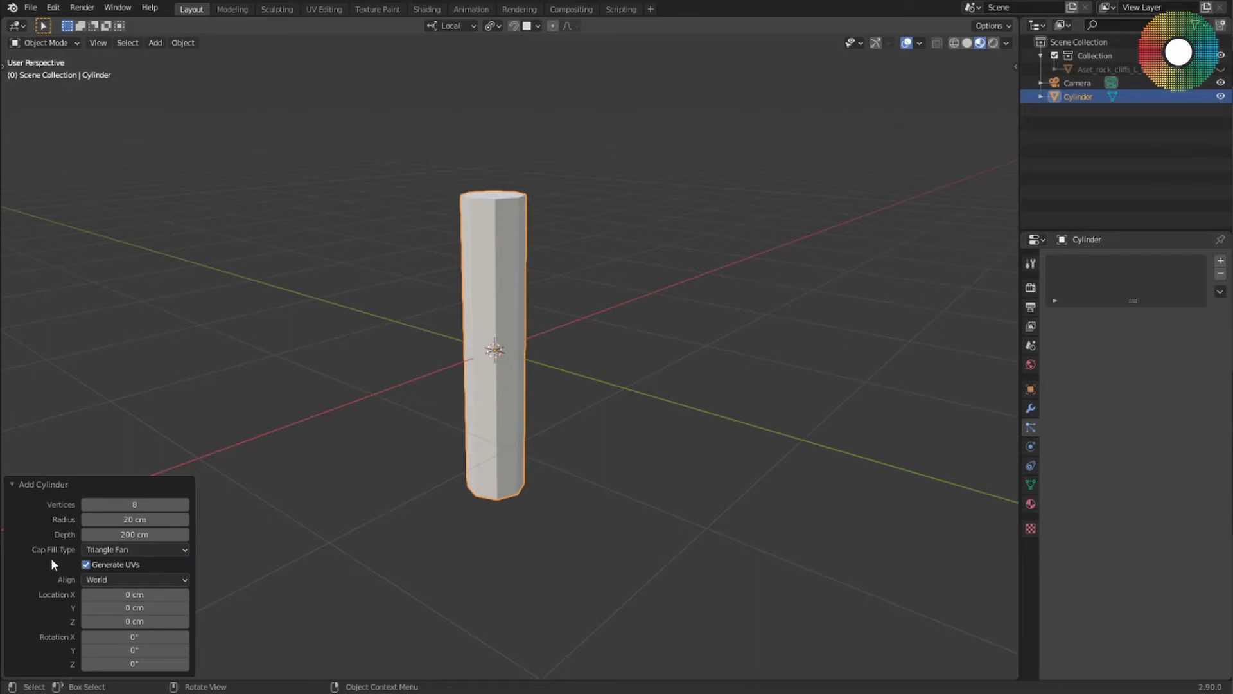
left_click(45, 485)
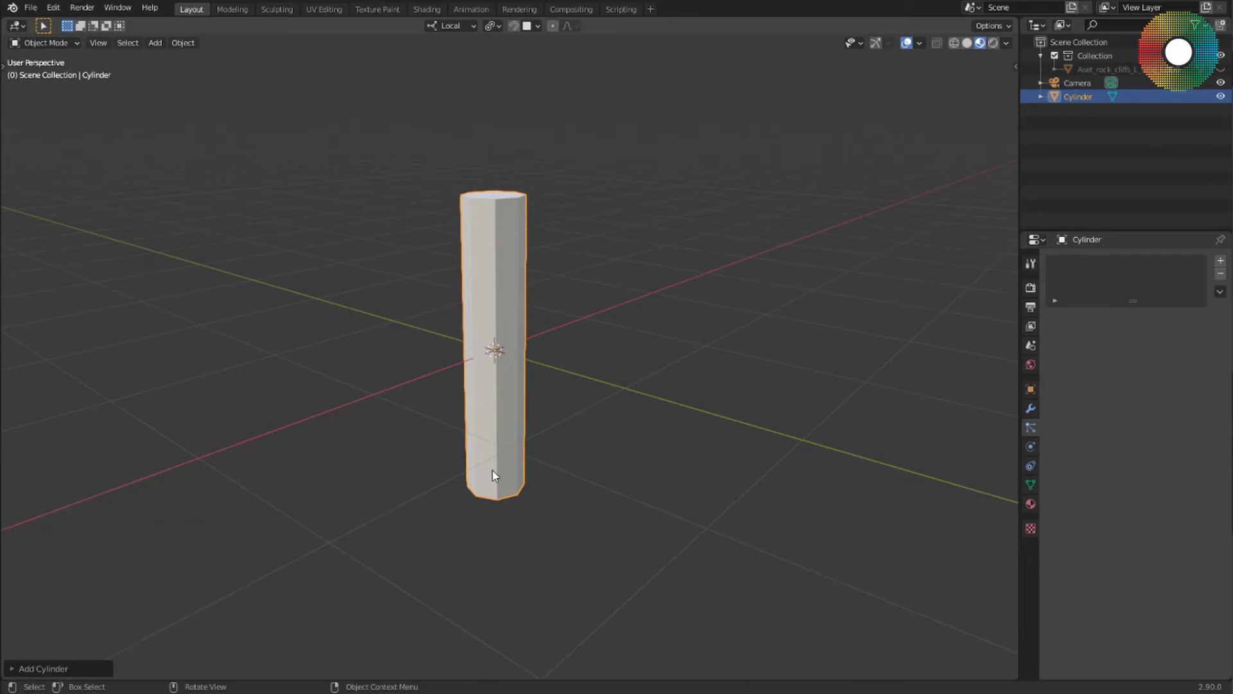
Unhide the rock cliff and select the cylinder standing inside it at the origin
middle_click_drag(528, 459, 550, 460)
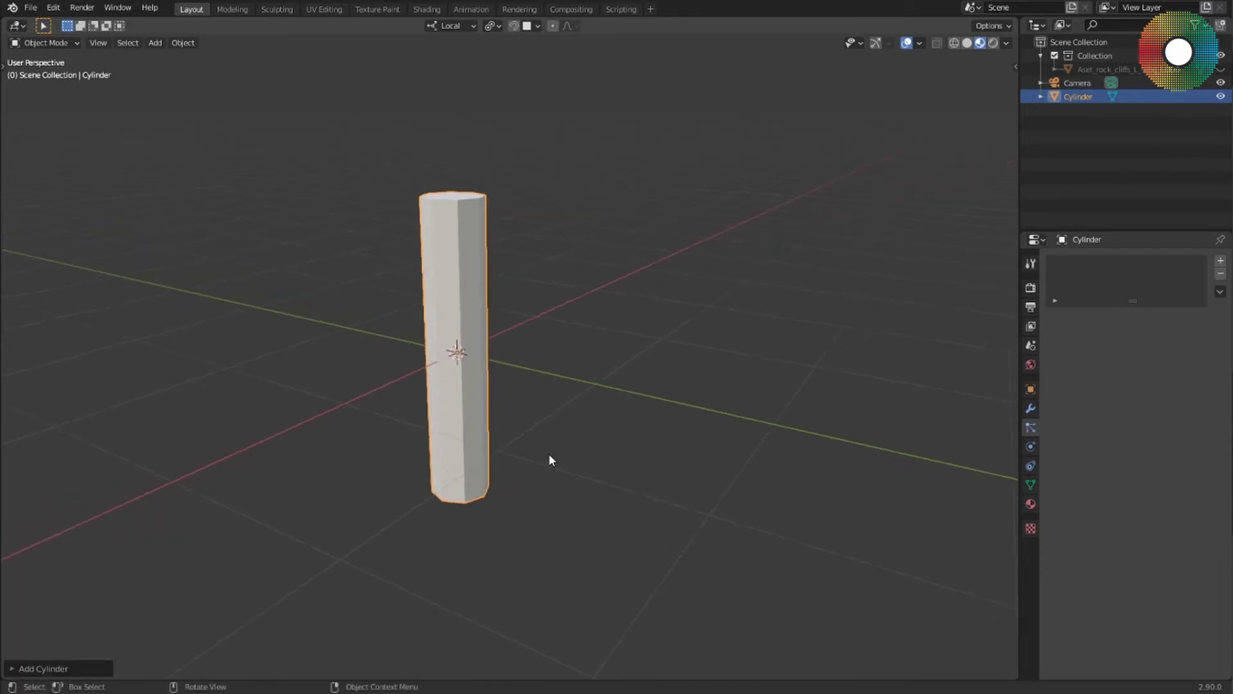
left_click(1167, 69)
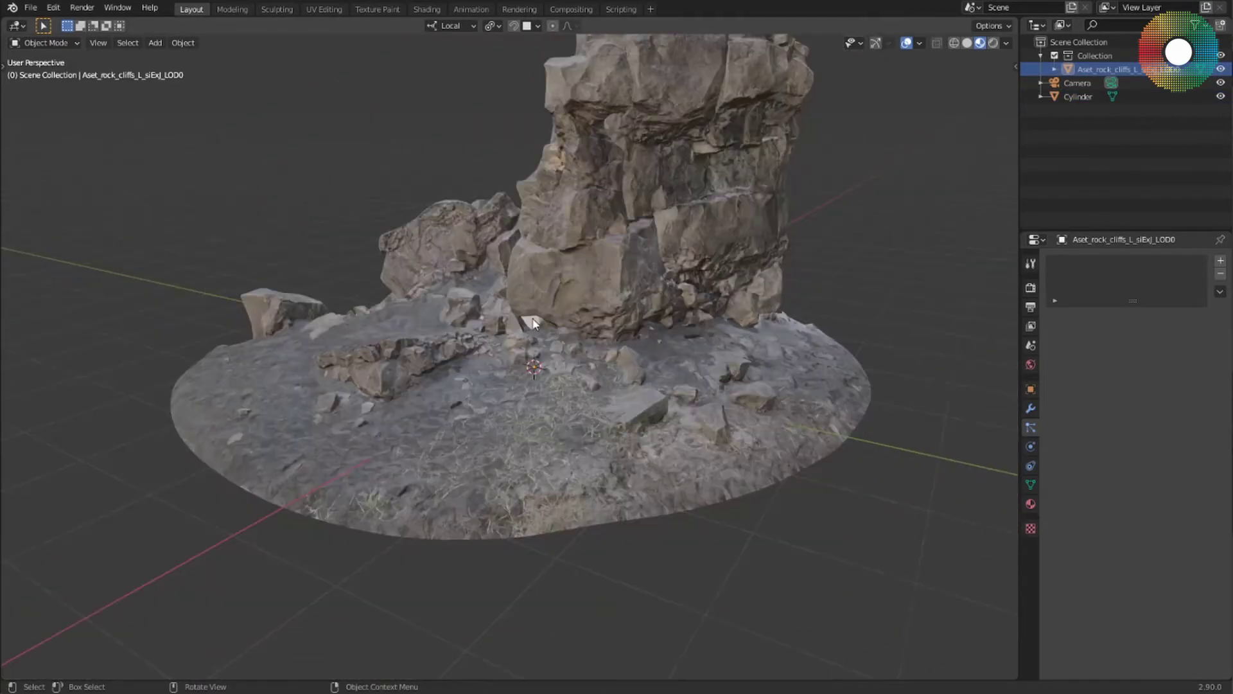
left_click(534, 326)
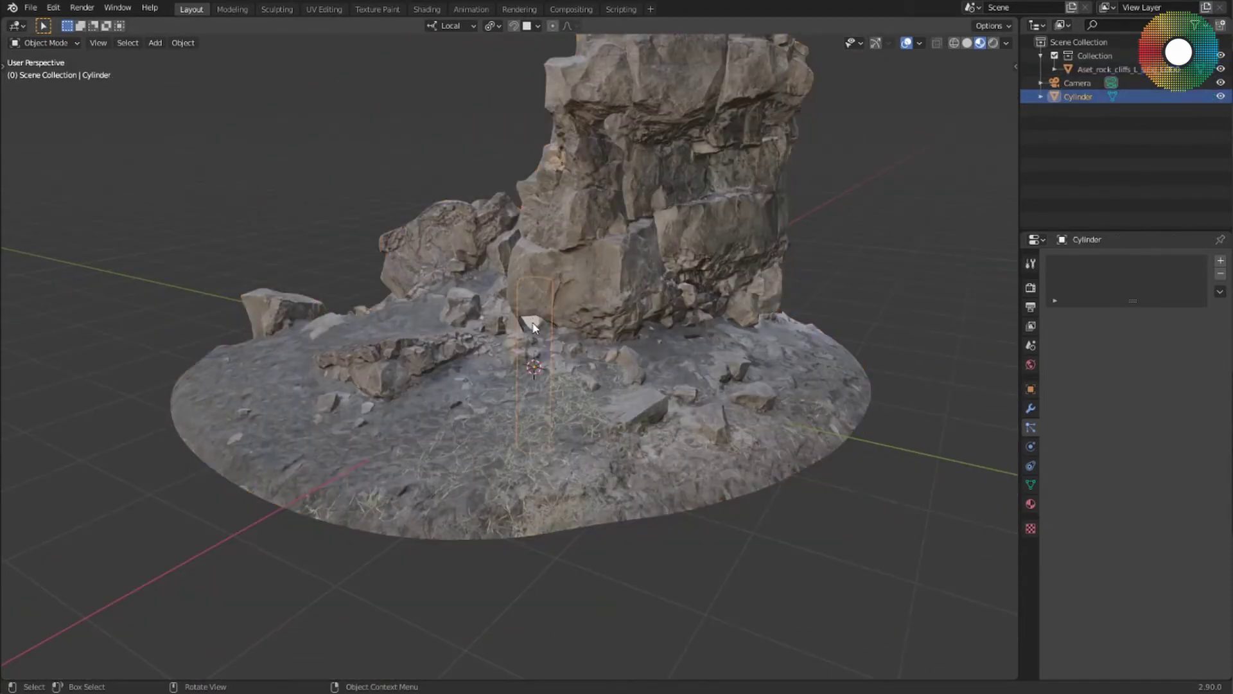
In front view, move the cylinder about 90 cm along X and 180 cm up, beside the cliff
middle_click_drag(537, 401, 477, 449, "alt")
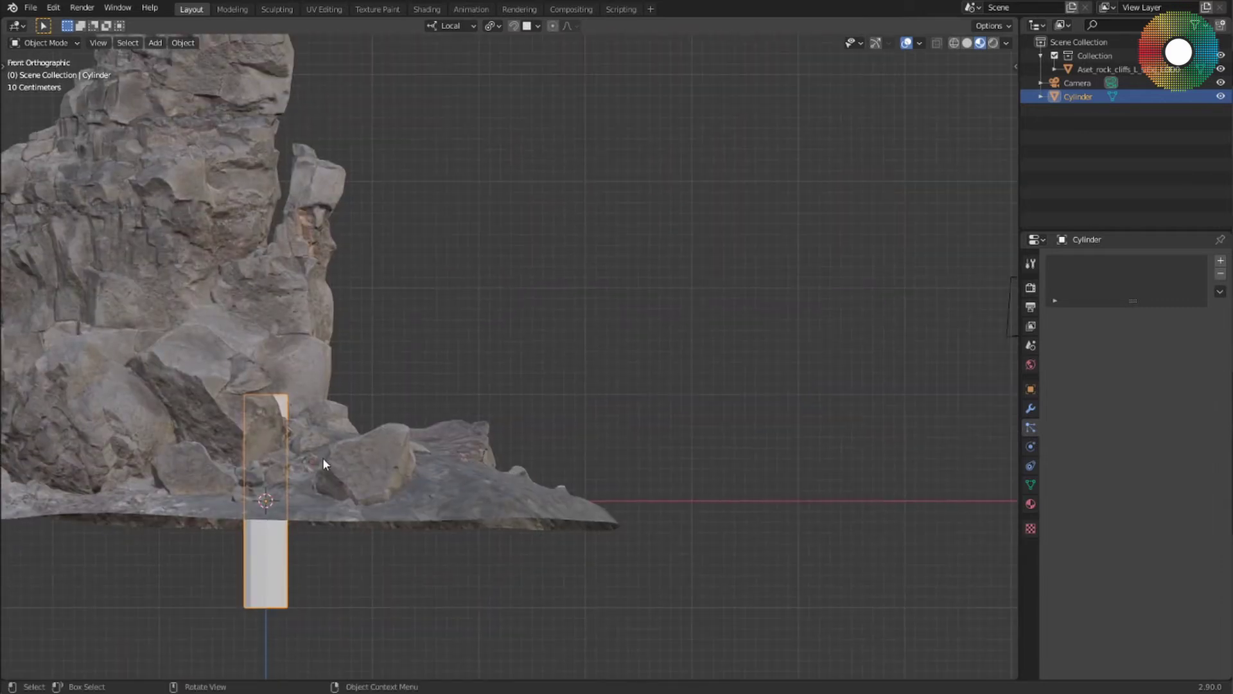
key("g")
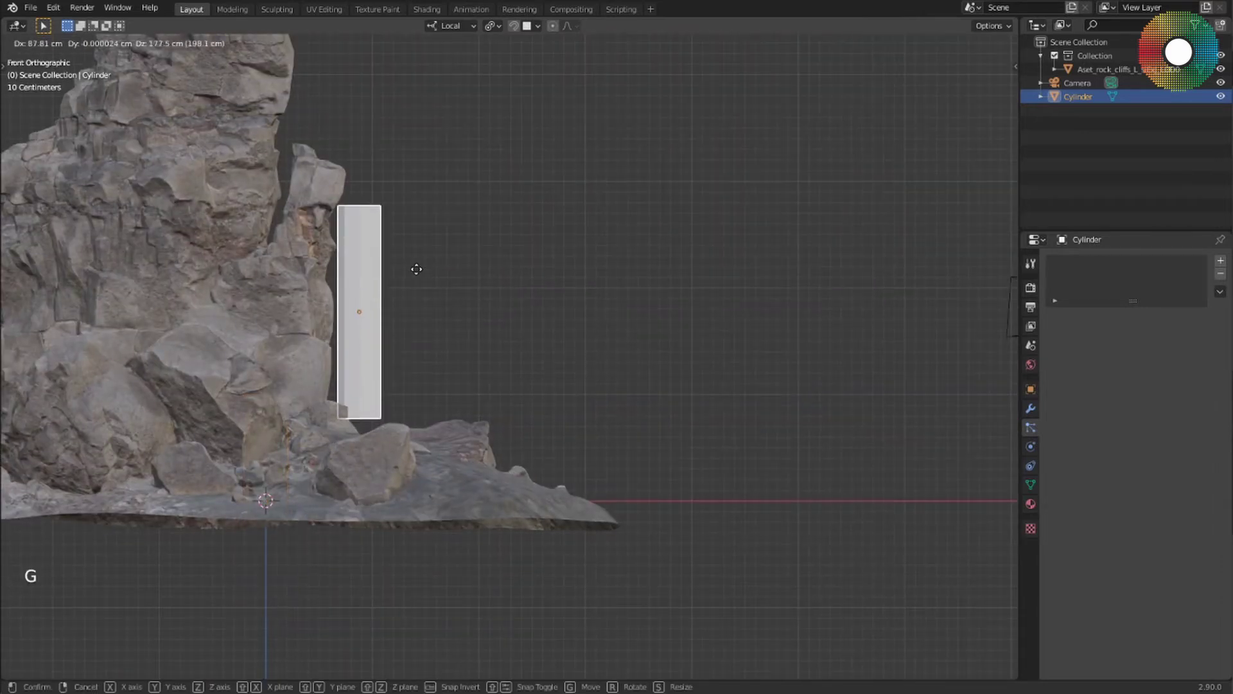
left_click(416, 260)
Move the cylinder horizontally, with the Z axis locked, to stand in front of the main cliff face
middle_click_drag(554, 370, 471, 400)
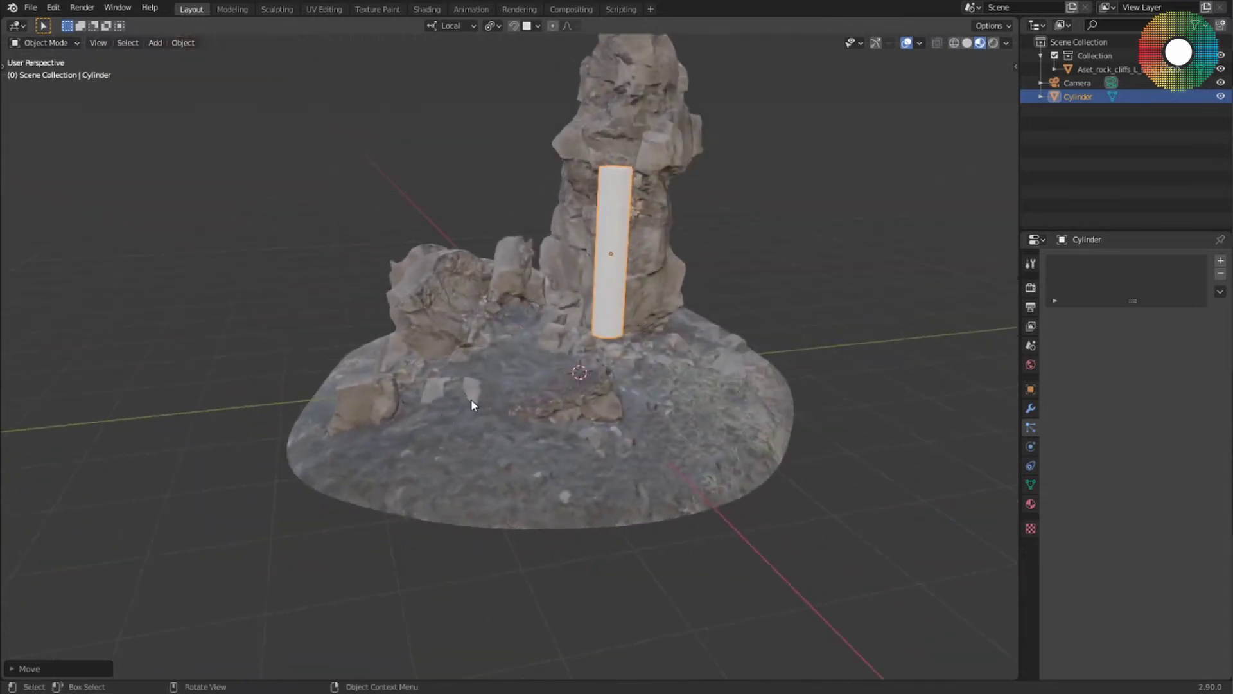
scroll(647, 258, "up", 4)
middle_click_drag(648, 258, 528, 303)
scroll(528, 308, "down", 6)
middle_click_drag(623, 316, 569, 336, "shift")
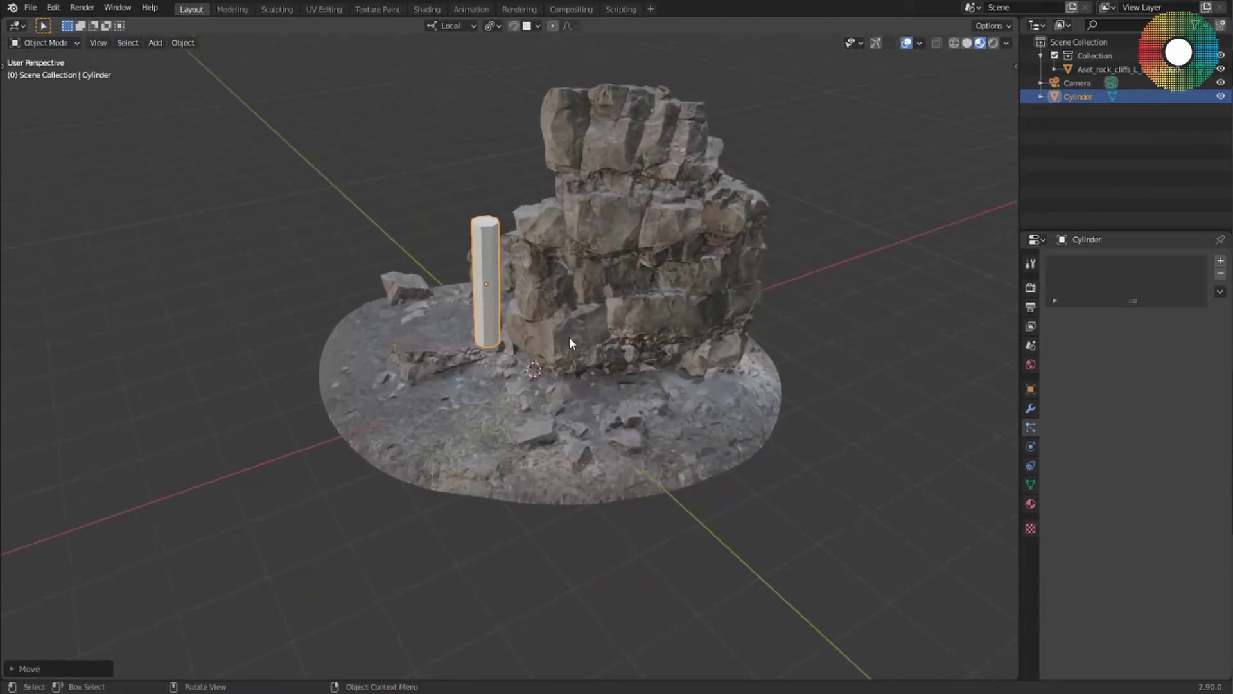
key("g")
key("shift+z")
left_click(657, 402)
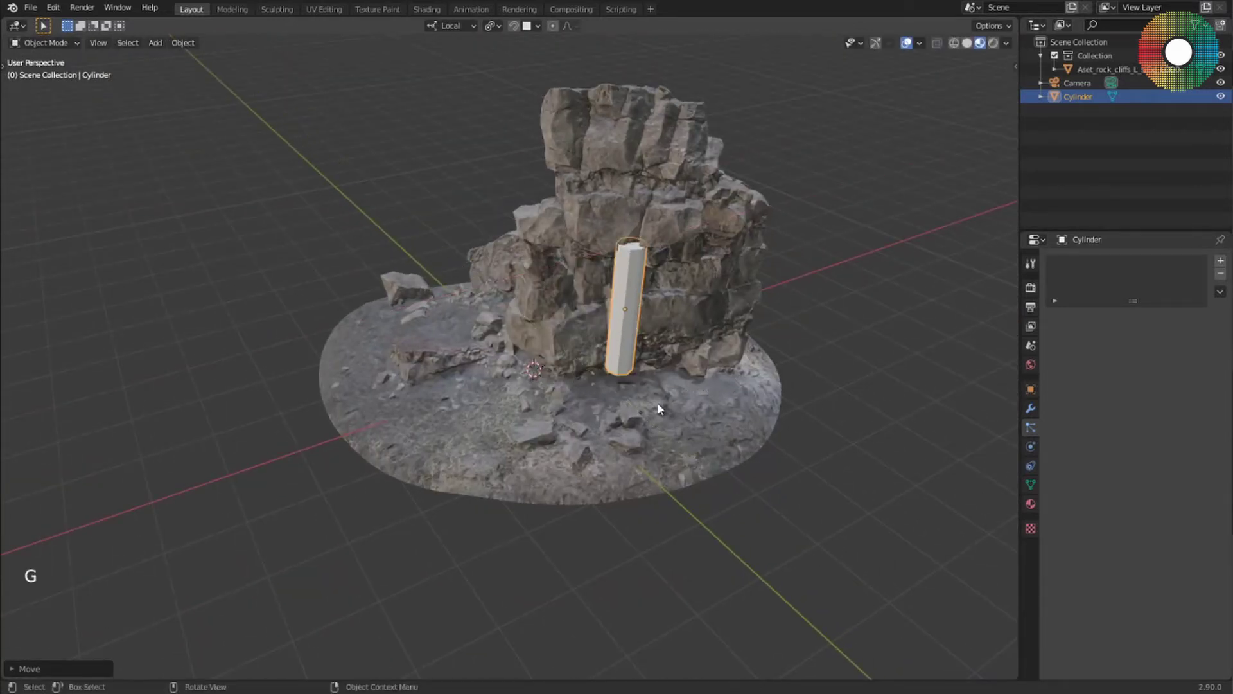
middle_click_drag(658, 402, 727, 359)
scroll(647, 314, "up", 5)
middle_click_drag(647, 314, 594, 378)
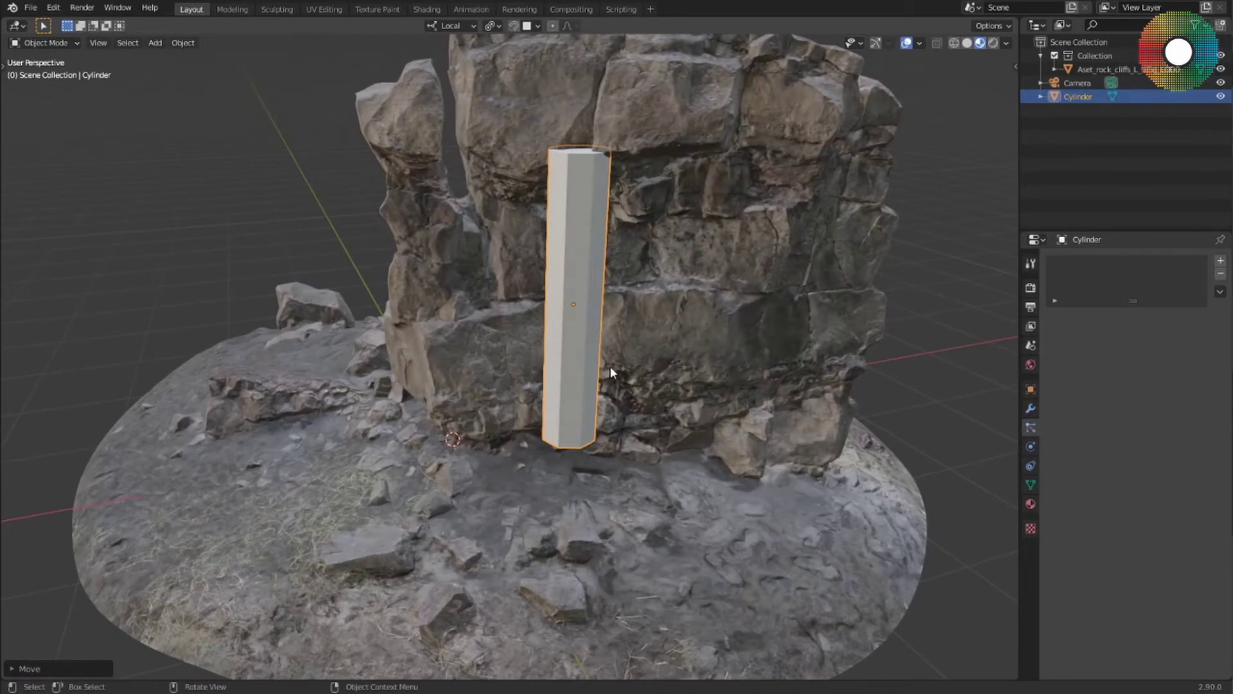
key("g")
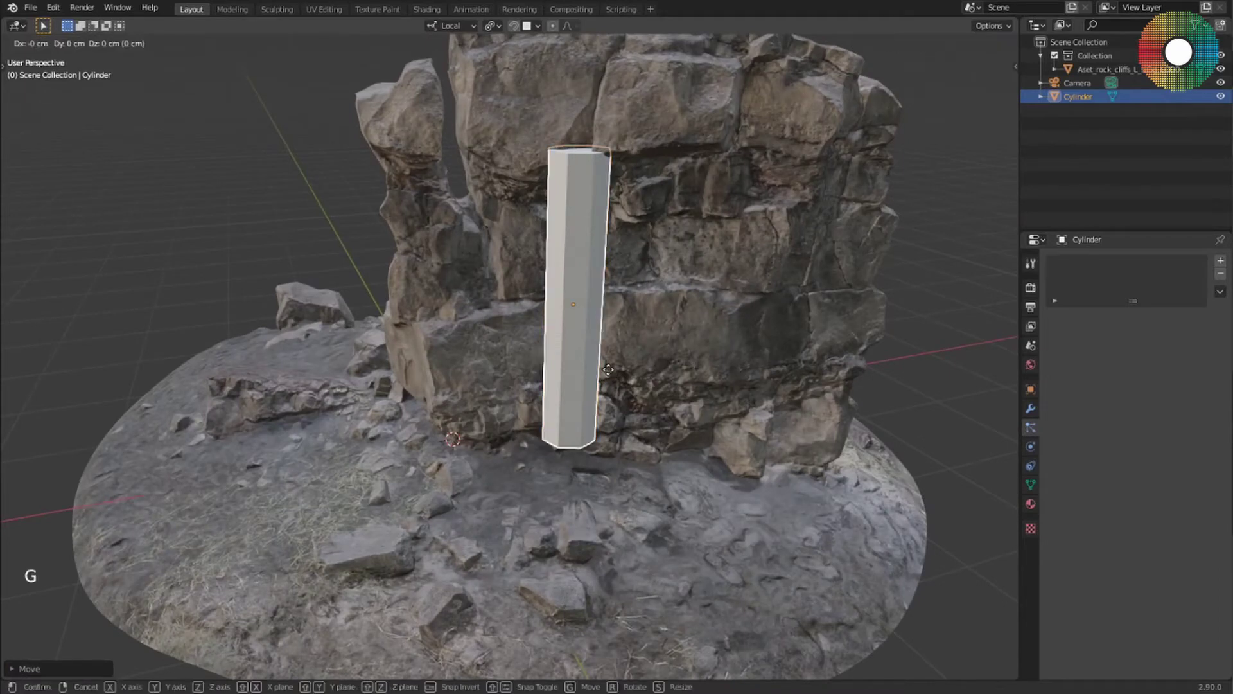
right_click(609, 369)
left_click(574, 350)
key("s")
key("z")
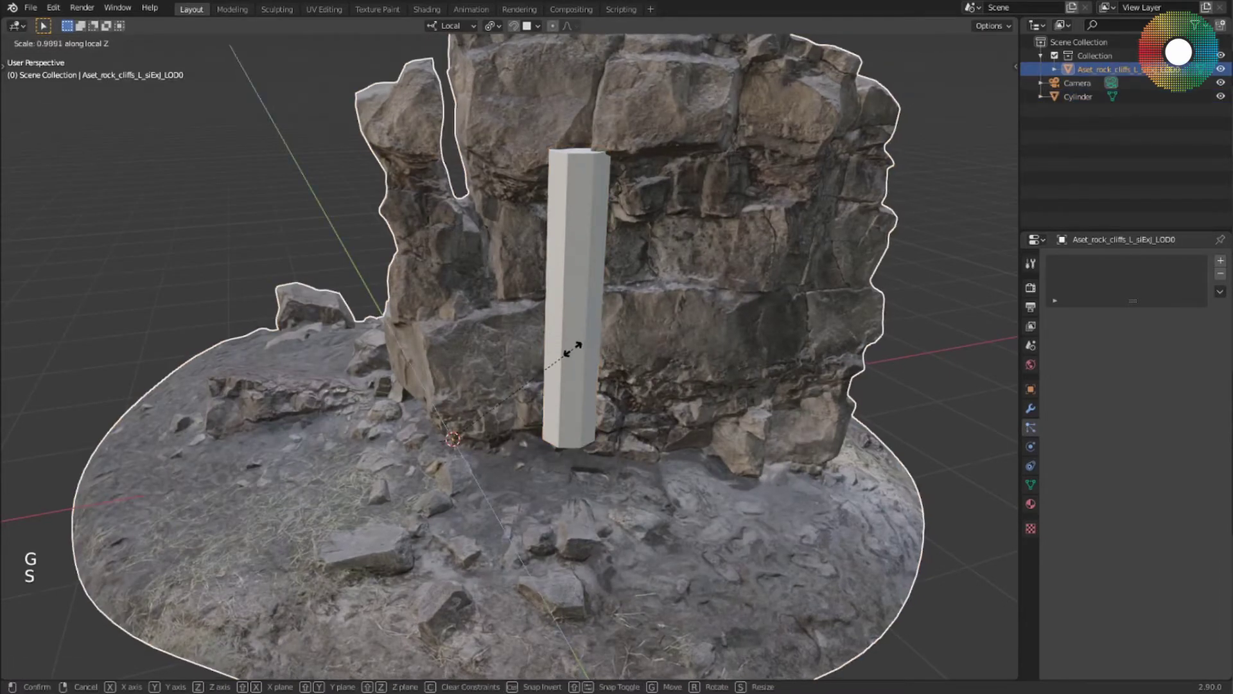
right_click(571, 348)
Select the cylinder and scale it along its Z axis to make it shorter against the cliff
left_click(569, 353)
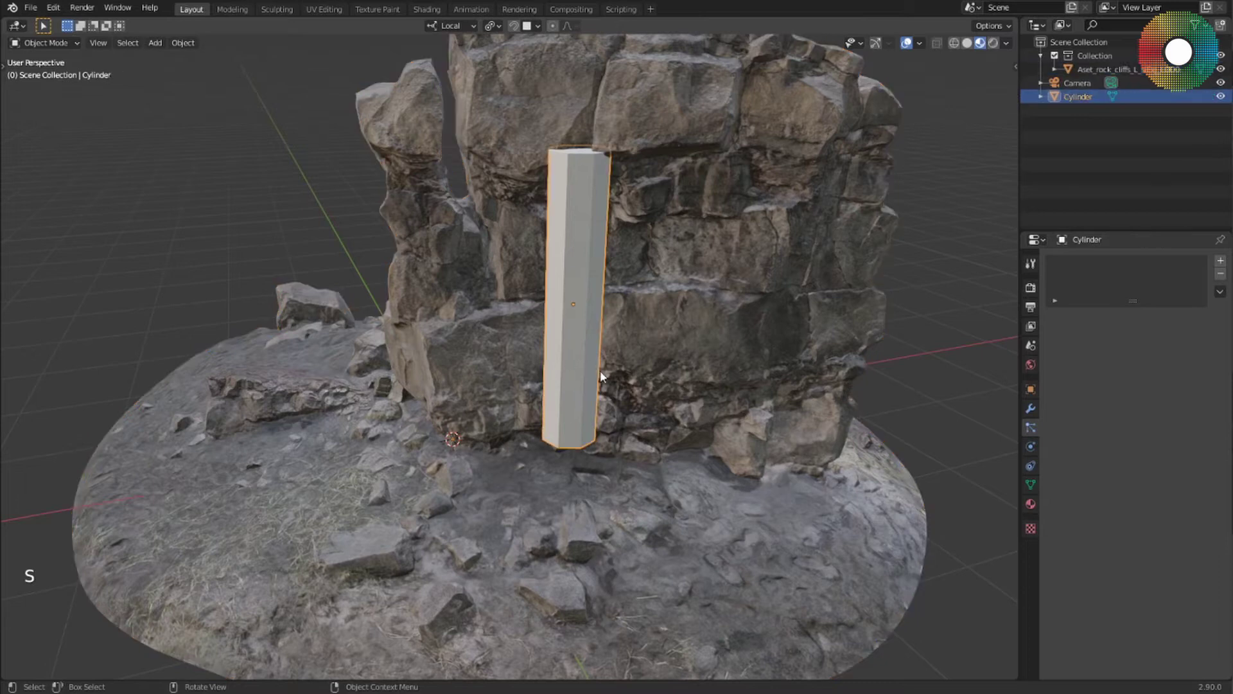
key("z")
left_click(582, 372)
key("s")
key("z")
right_click(582, 372)
left_click(574, 360)
key("s")
key("z")
left_click(571, 344)
Reposition the cylinder in front of the cliff's overhang to compare its size with the rock
middle_click_drag(572, 344, 633, 365)
key("g")
left_click(639, 348)
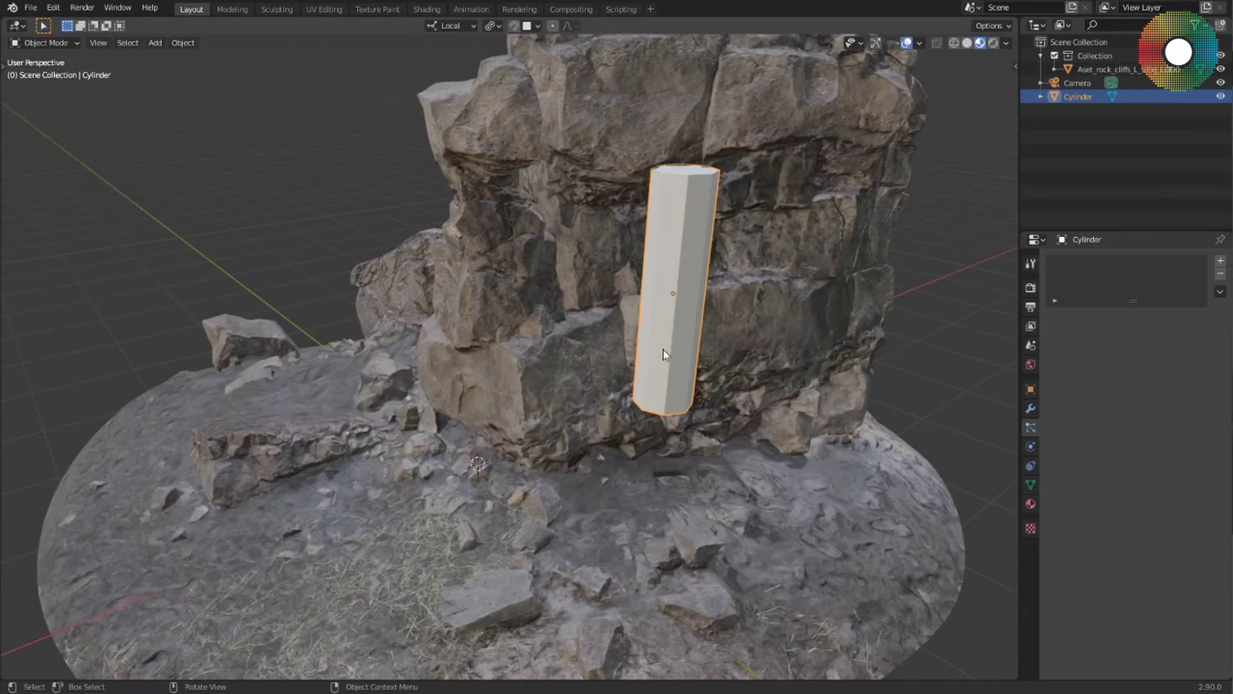
left_click(666, 350)
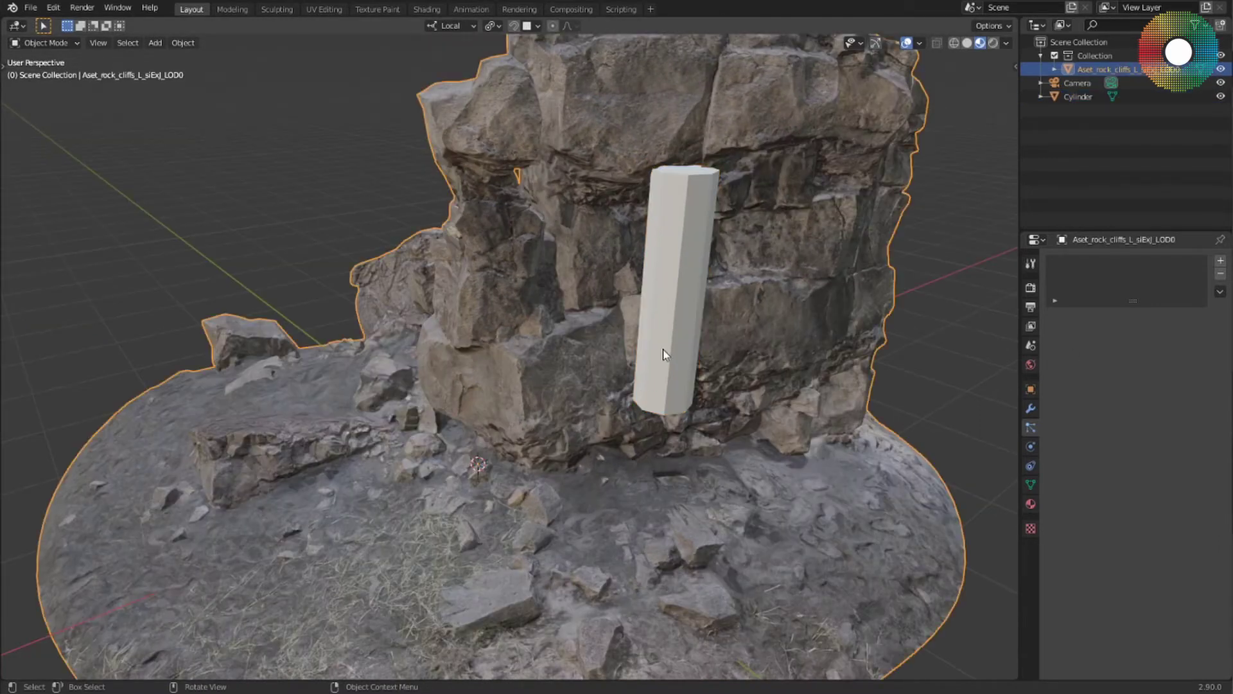
Snap the cylinder to the 3D cursor at the world origin and hide the scanned cliff
left_click(666, 349)
left_click(671, 354)
left_click(676, 369)
key("shift+s")
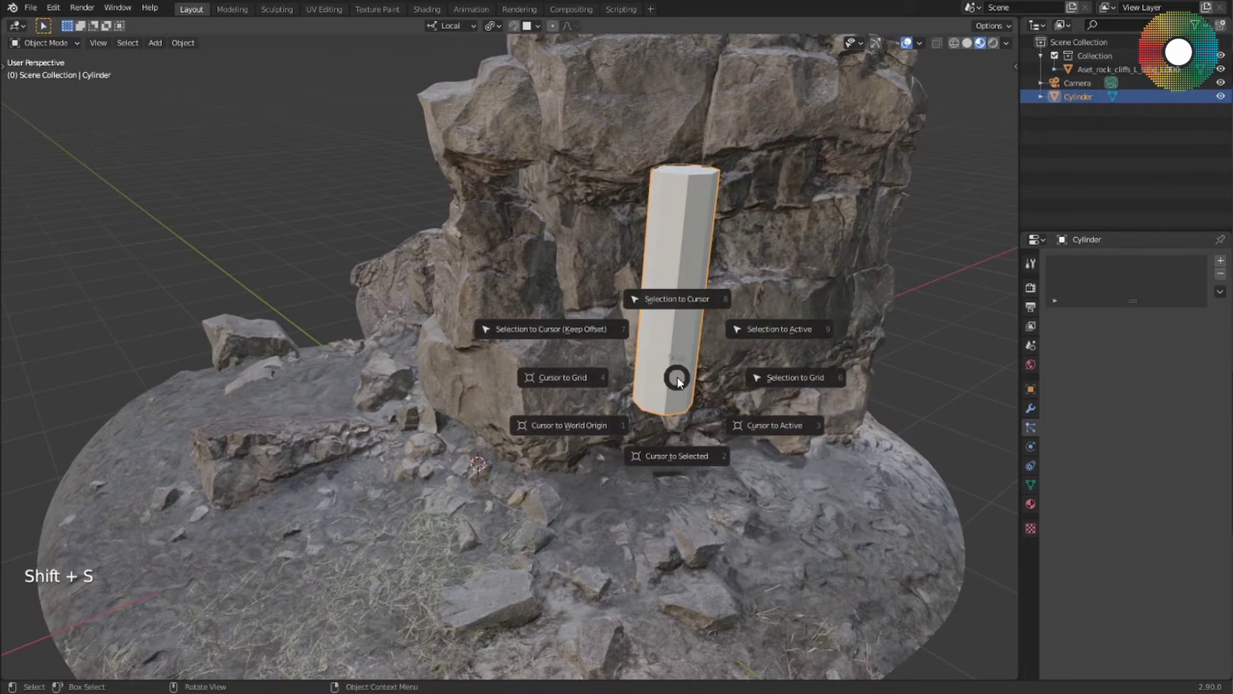
left_click(678, 299)
left_click(726, 372)
key("h")
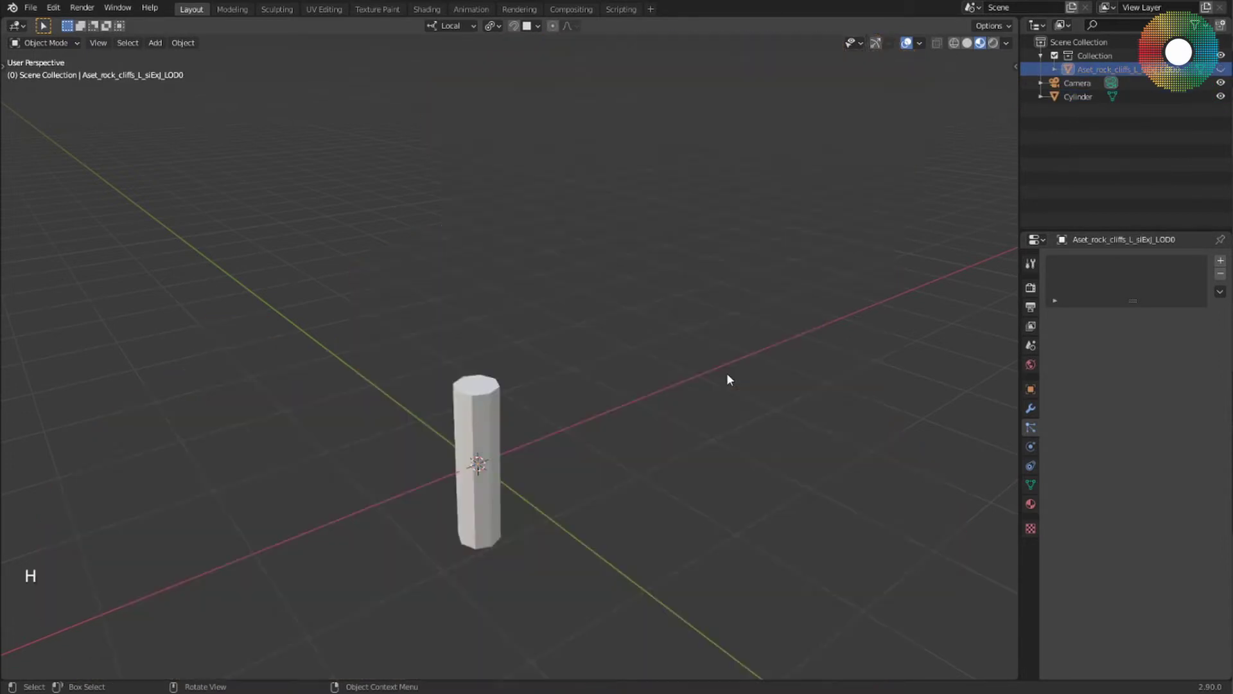
In Edit Mode, move the whole cylinder mesh about 75 cm down along Z so the object's origin sits at its upper end
middle_click_drag(515, 508, 526, 457)
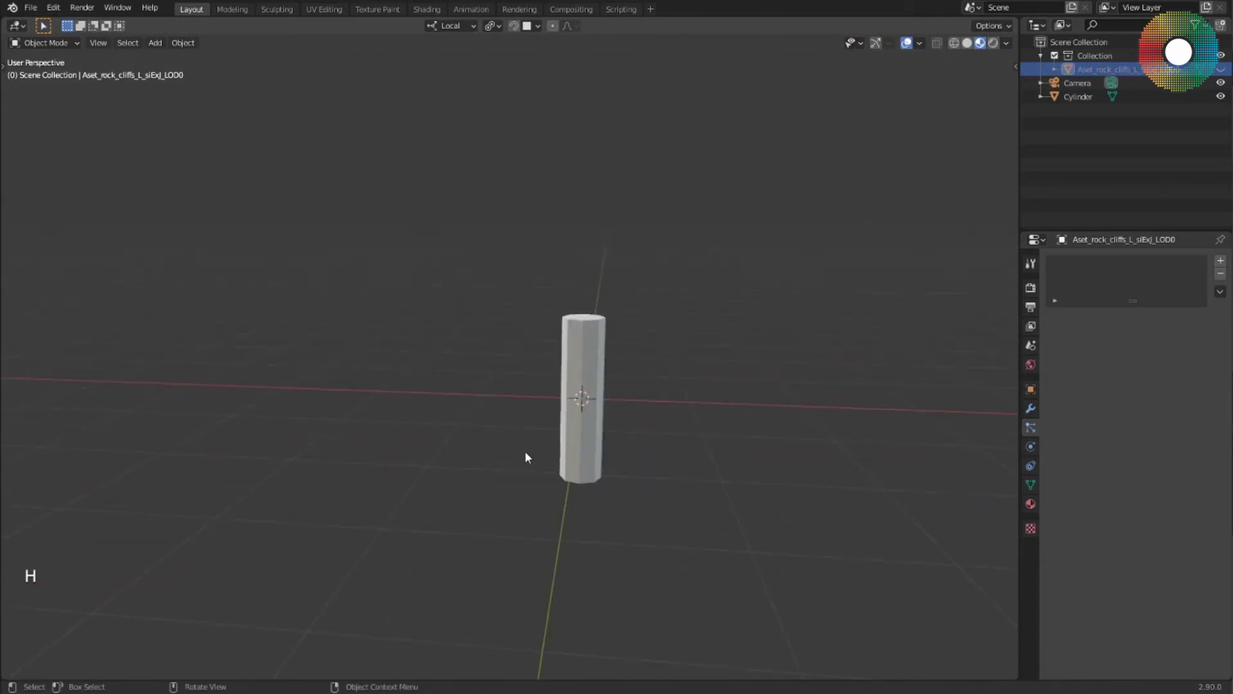
scroll(525, 456, "up", 4)
middle_click_drag(606, 418, 682, 435)
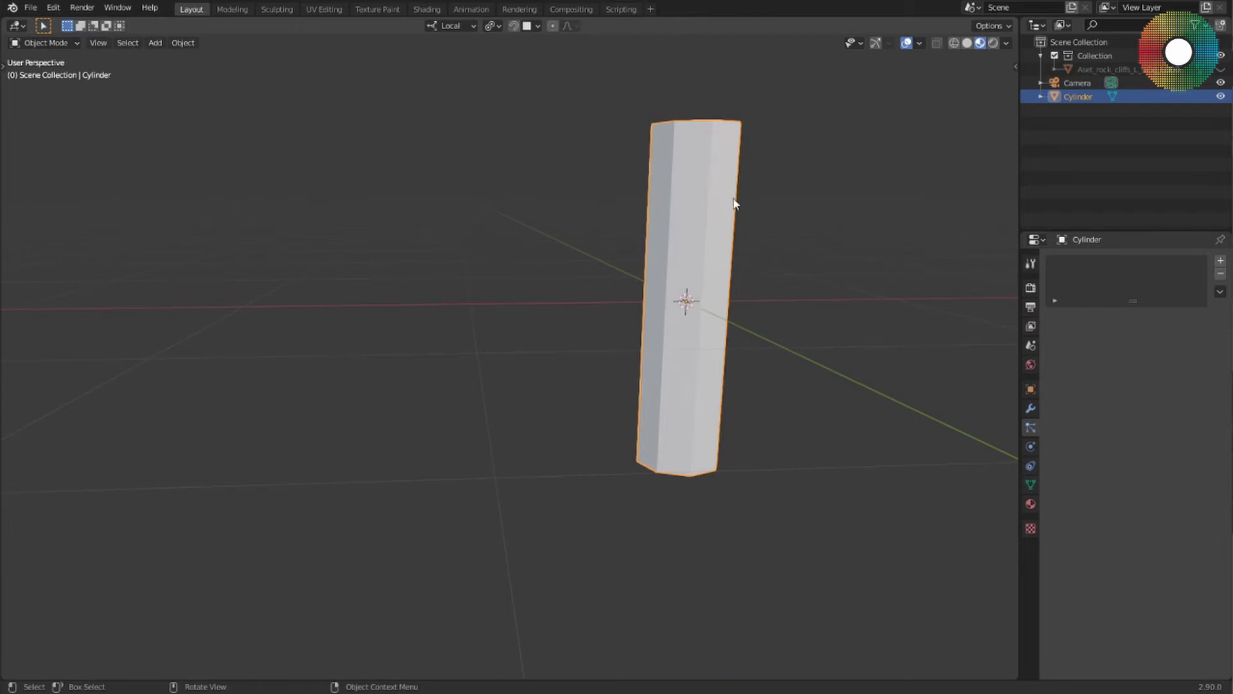
key("Tab")
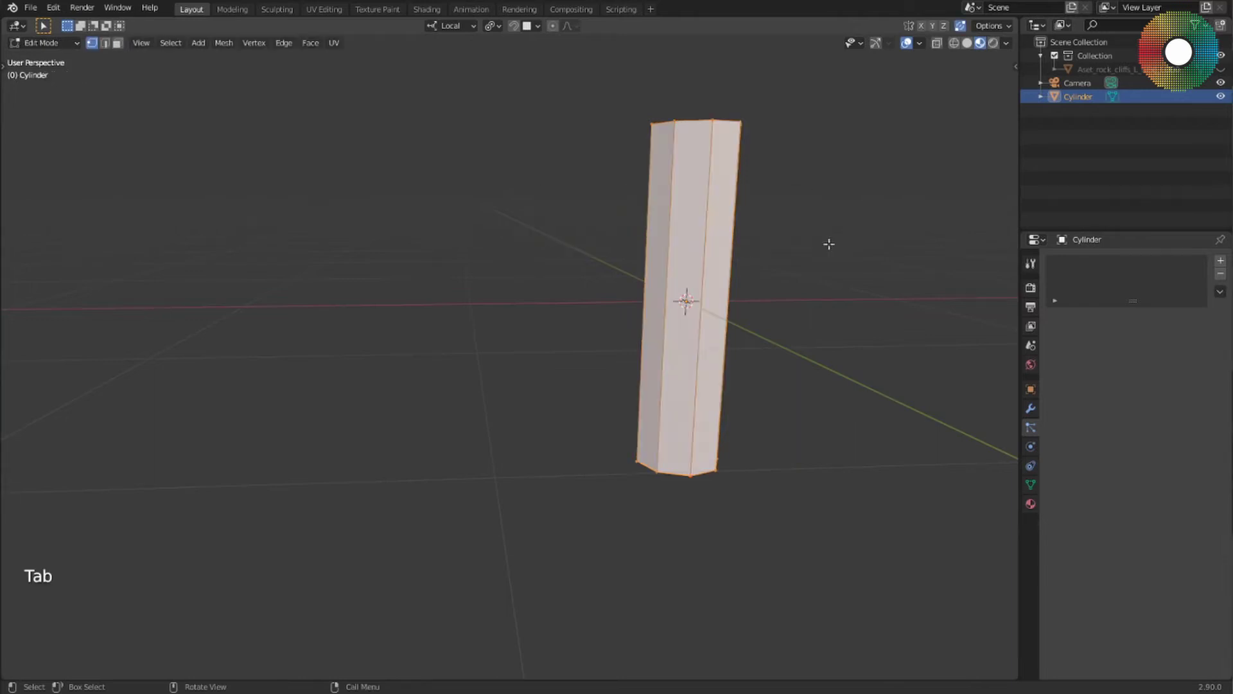
key("a")
key("g")
key("z")
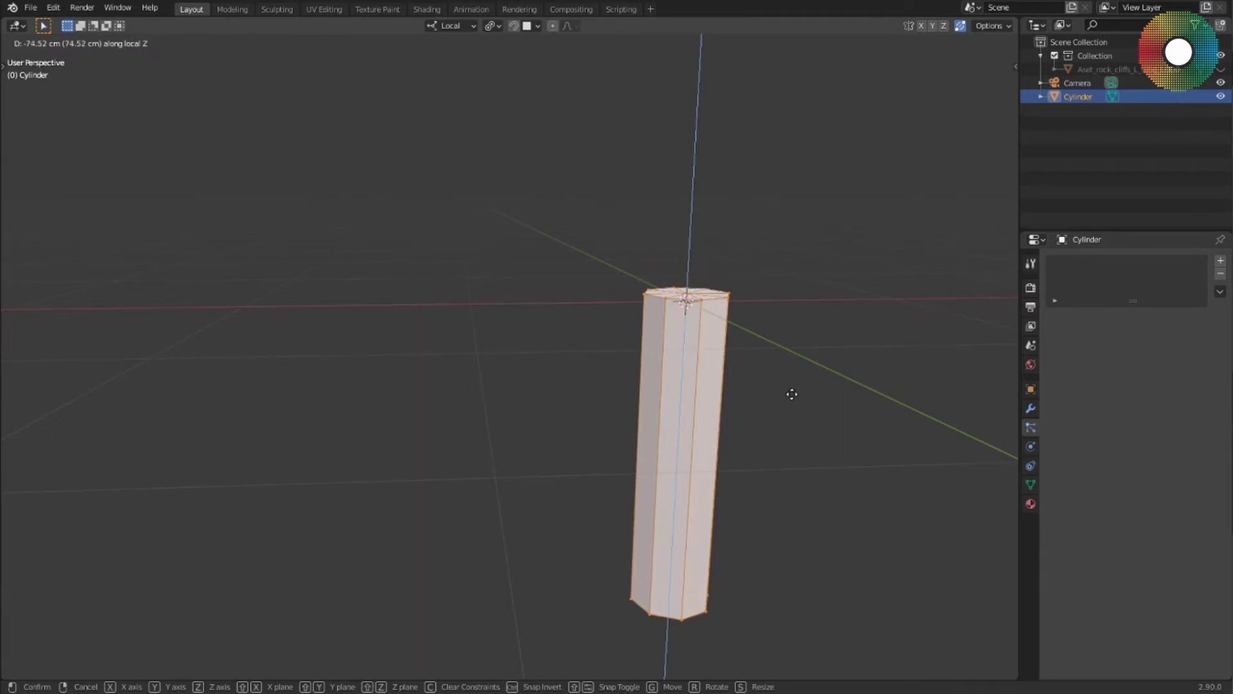
left_click(792, 392)
Thin the whole cylinder mesh to about 0.34 of its width, with the Z axis locked to keep its length
key("Tab")
middle_click_drag(792, 392, 715, 386)
key("Tab")
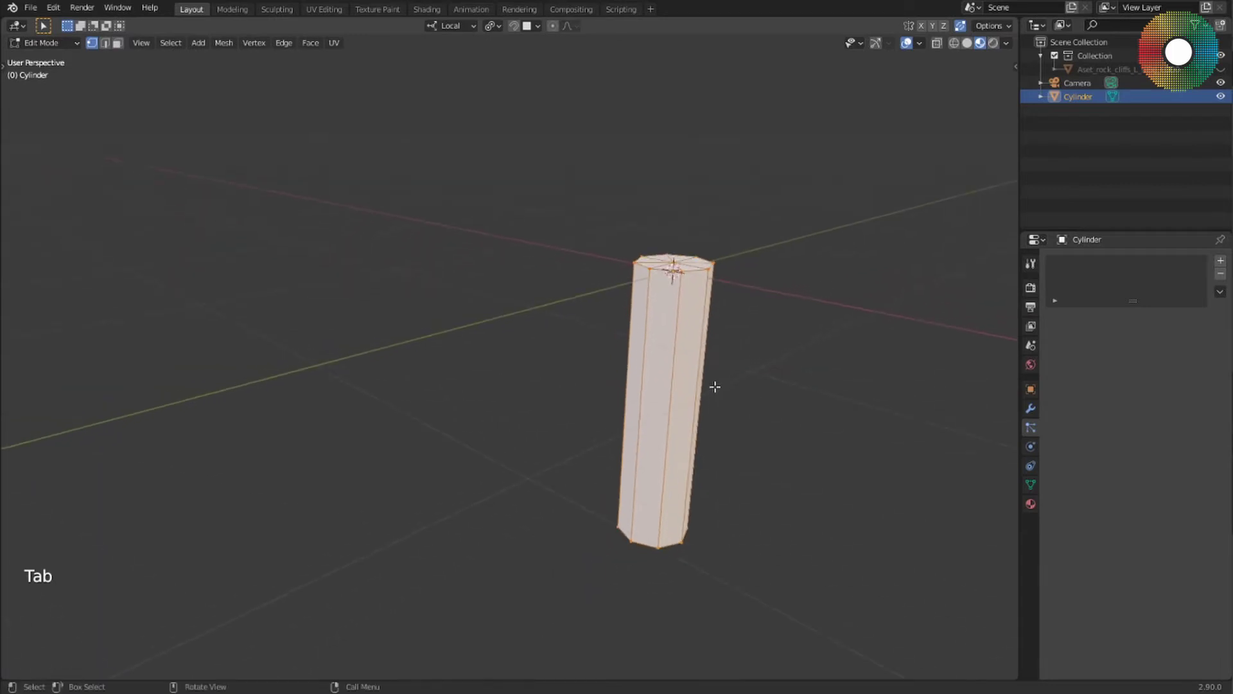
key("s")
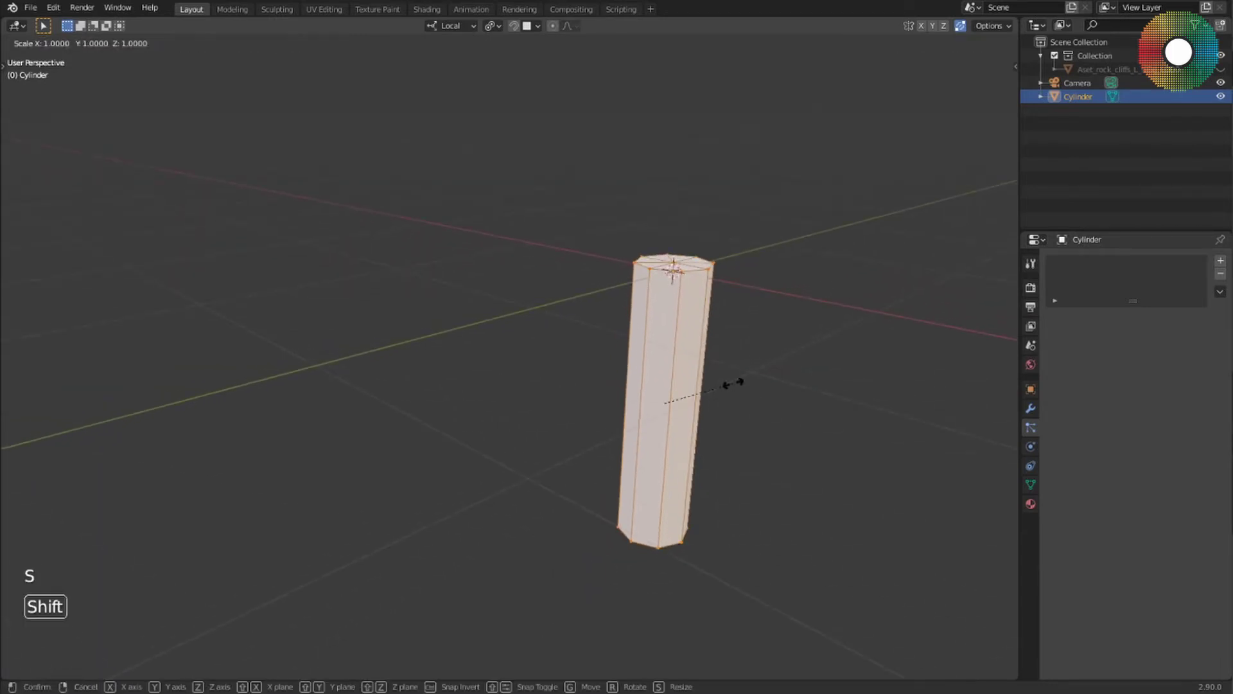
key("shift+z")
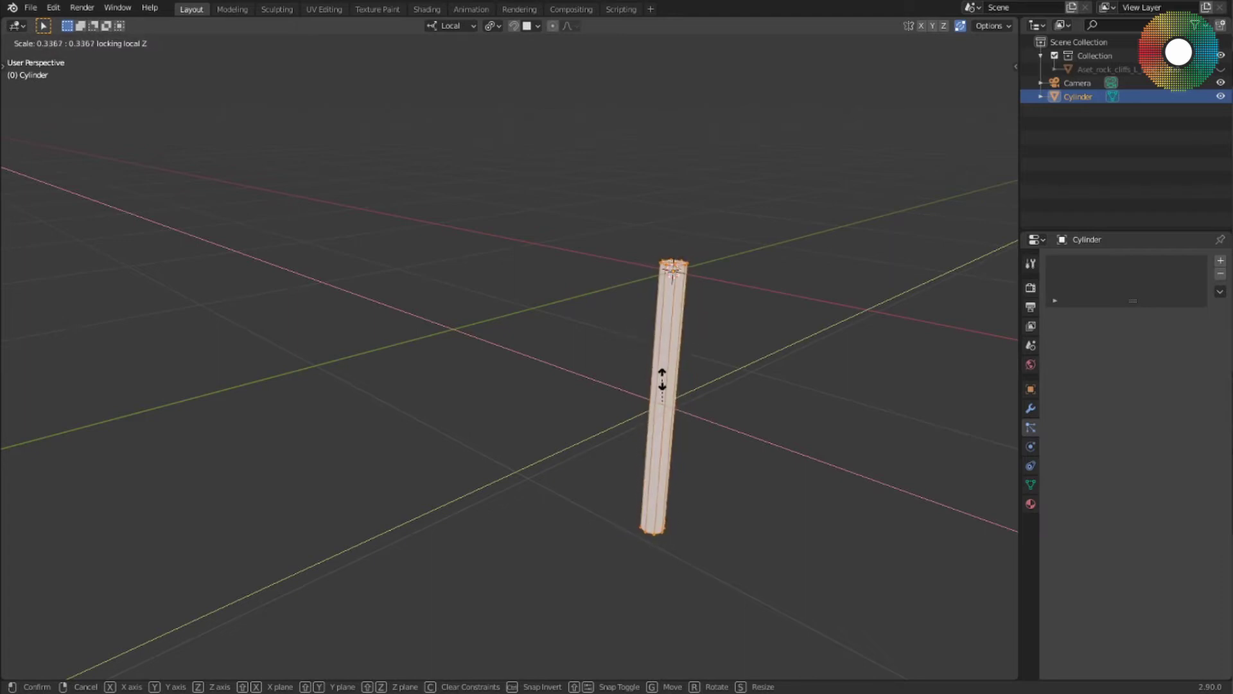
left_click(660, 382)
Add 32 evenly spaced horizontal loop cuts along the length of the cylinder
middle_click_drag(719, 385, 668, 388)
middle_click_drag(783, 374, 648, 367, "shift")
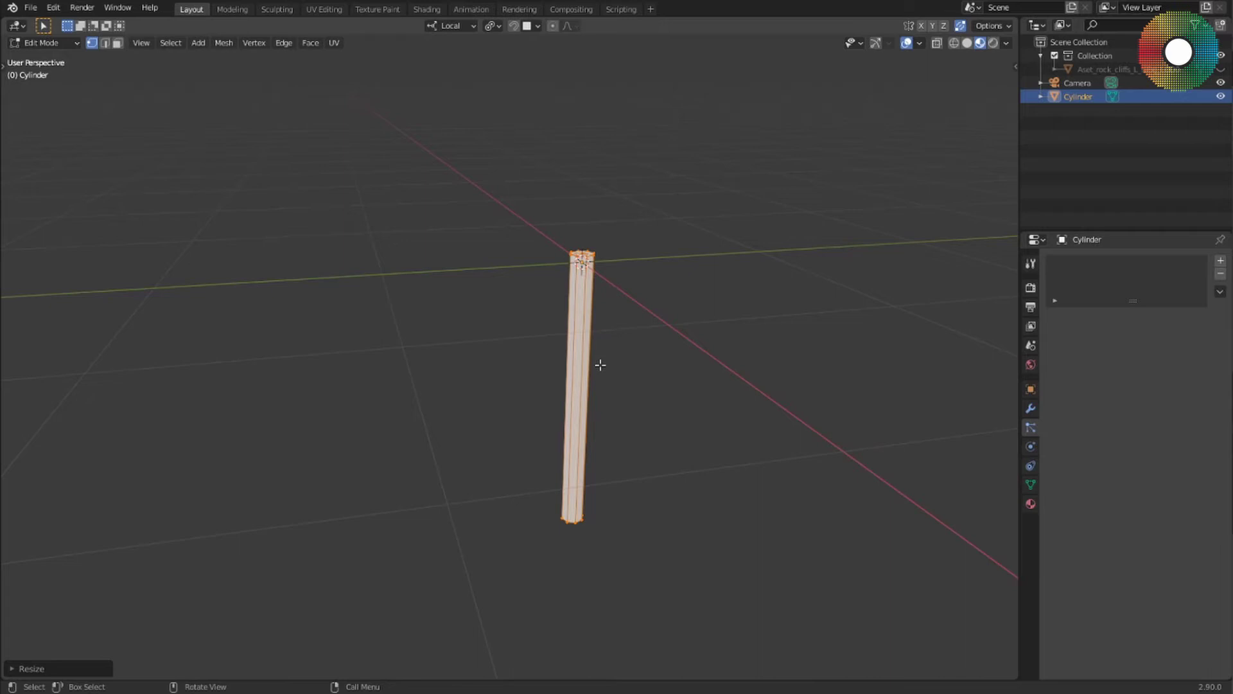
key("ctrl+r")
scroll(599, 364, "up", 20)
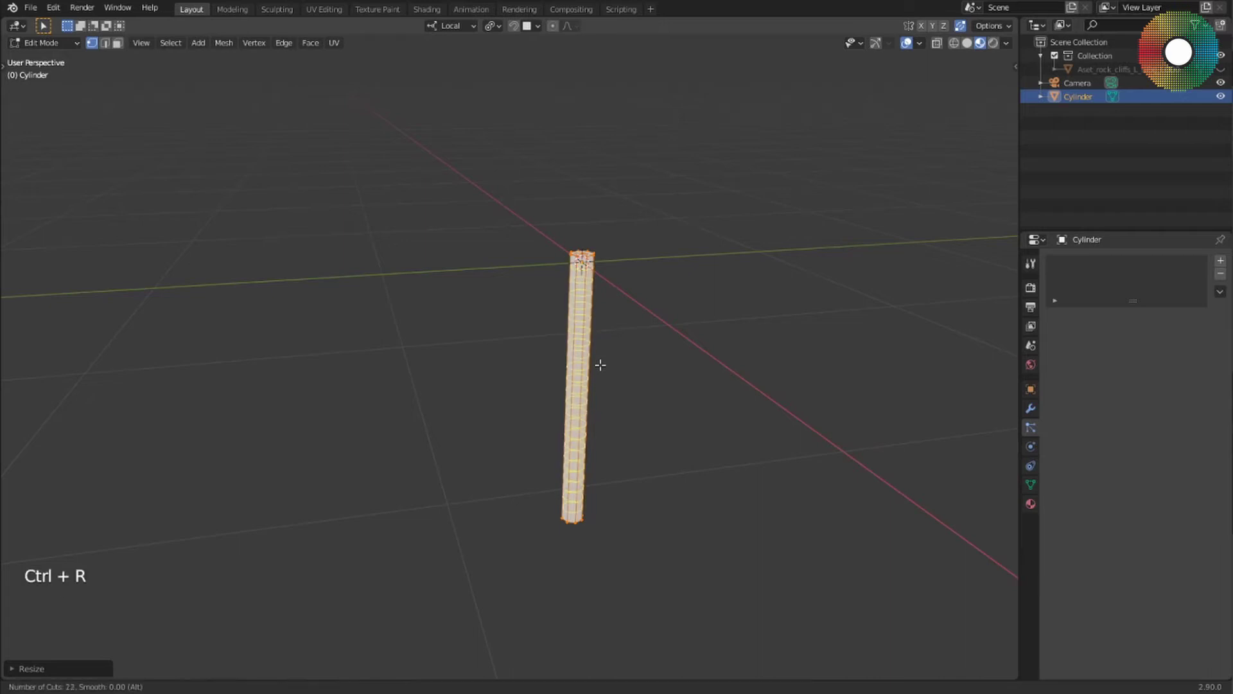
scroll(600, 365, "up", 10)
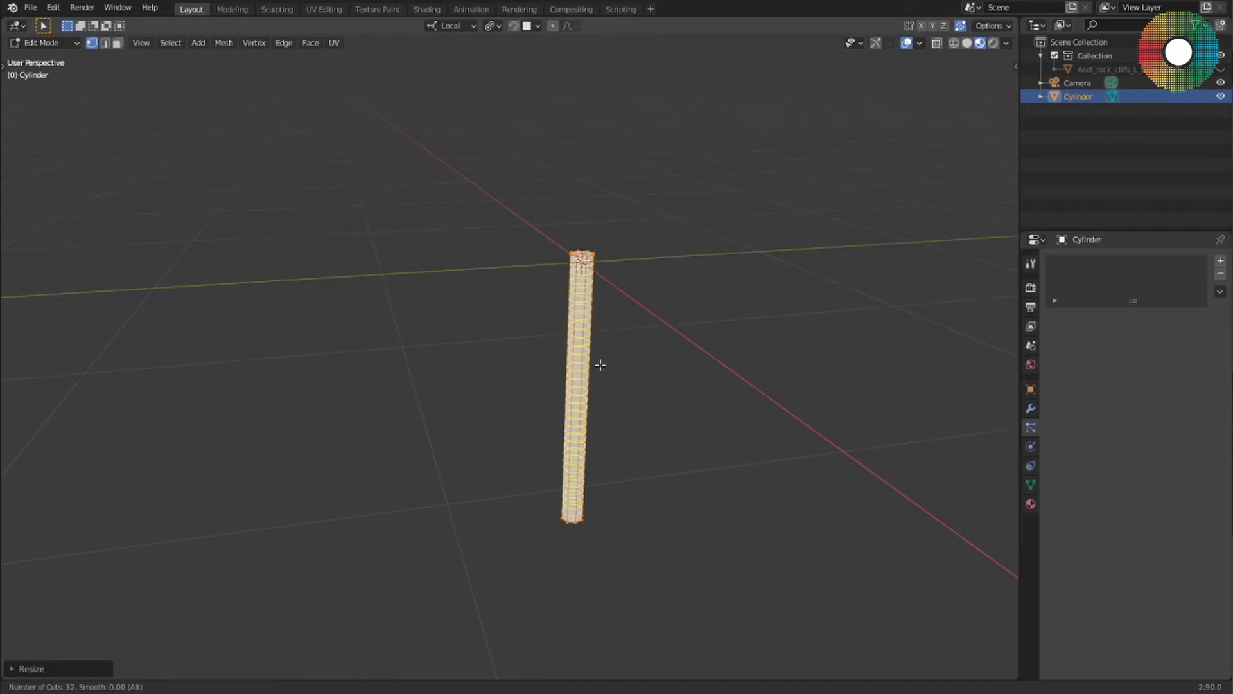
left_click(600, 365)
right_click(600, 365)
Deselect the mesh and randomly select 50% of the cylinder's vertices with Select Random
middle_click_drag(608, 365, 133, 282)
left_click(628, 350)
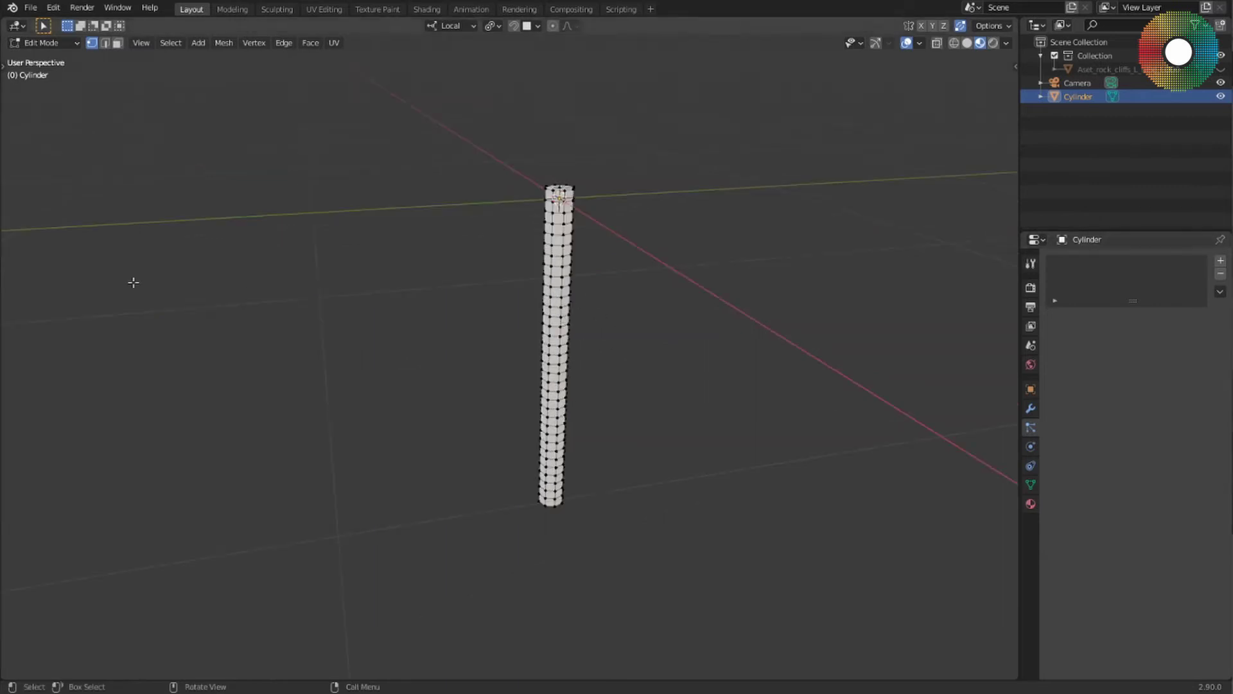
left_click(162, 46)
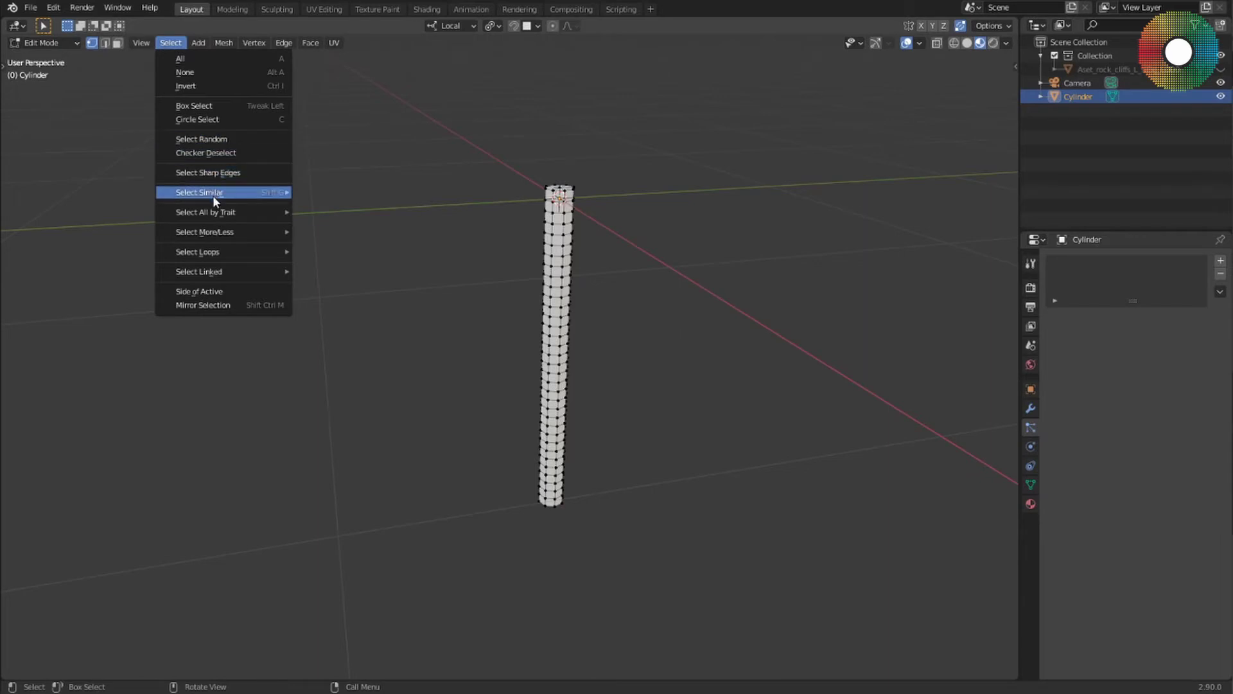
left_click(206, 139)
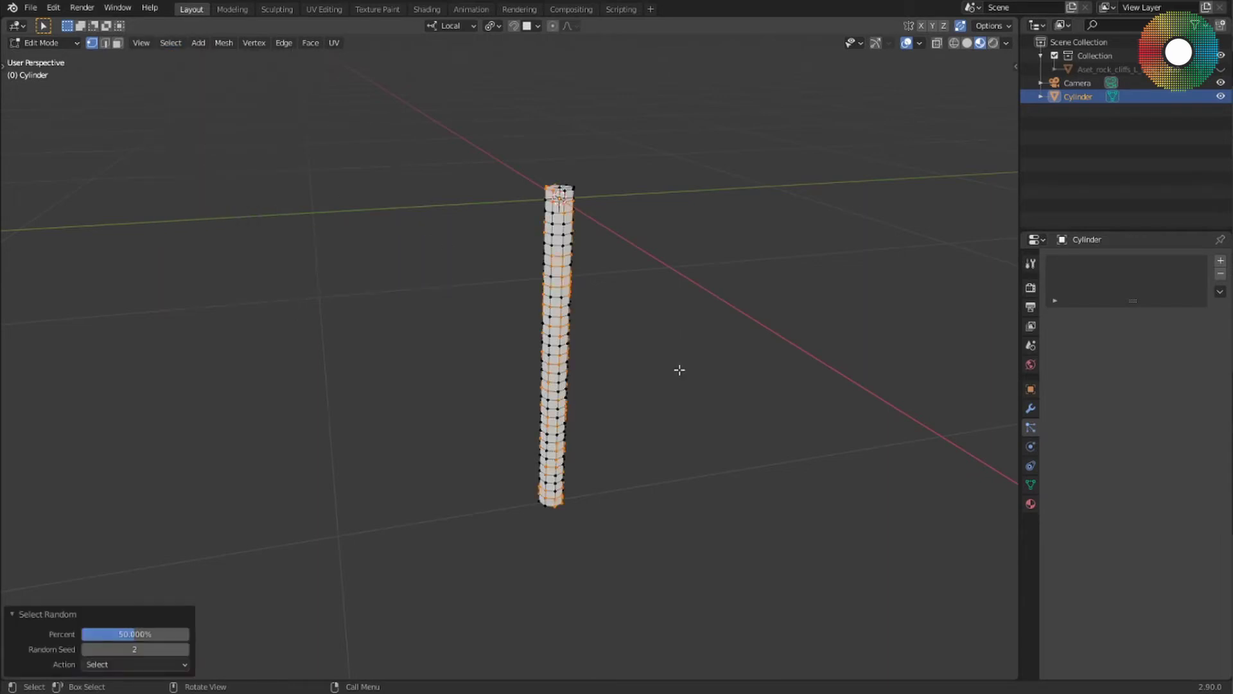
middle_click_drag(680, 370, 659, 360)
scroll(599, 371, "up", 2)
scroll(599, 372, "down", 1)
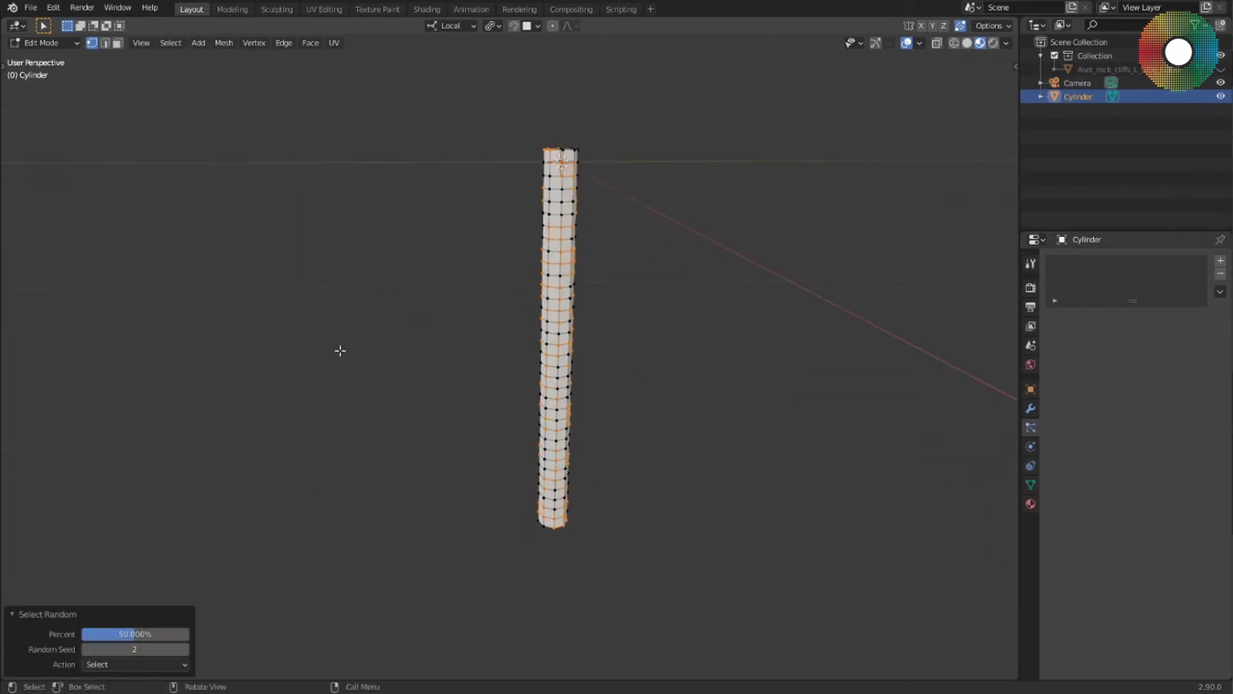
Randomize the positions of the selected vertices with an amount of 3.2 cm to roughen the cylinder's surface
middle_click_drag(340, 350, 349, 325)
right_click(300, 203)
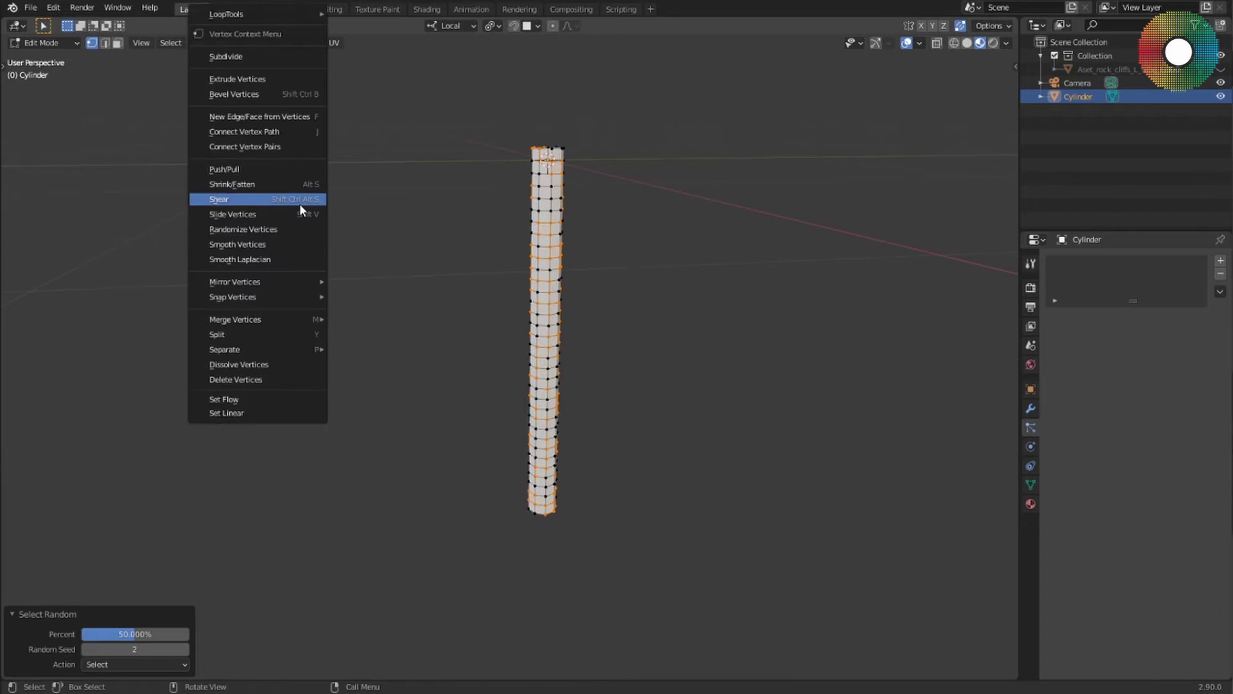
left_click(270, 229)
middle_click_drag(269, 229, 553, 317)
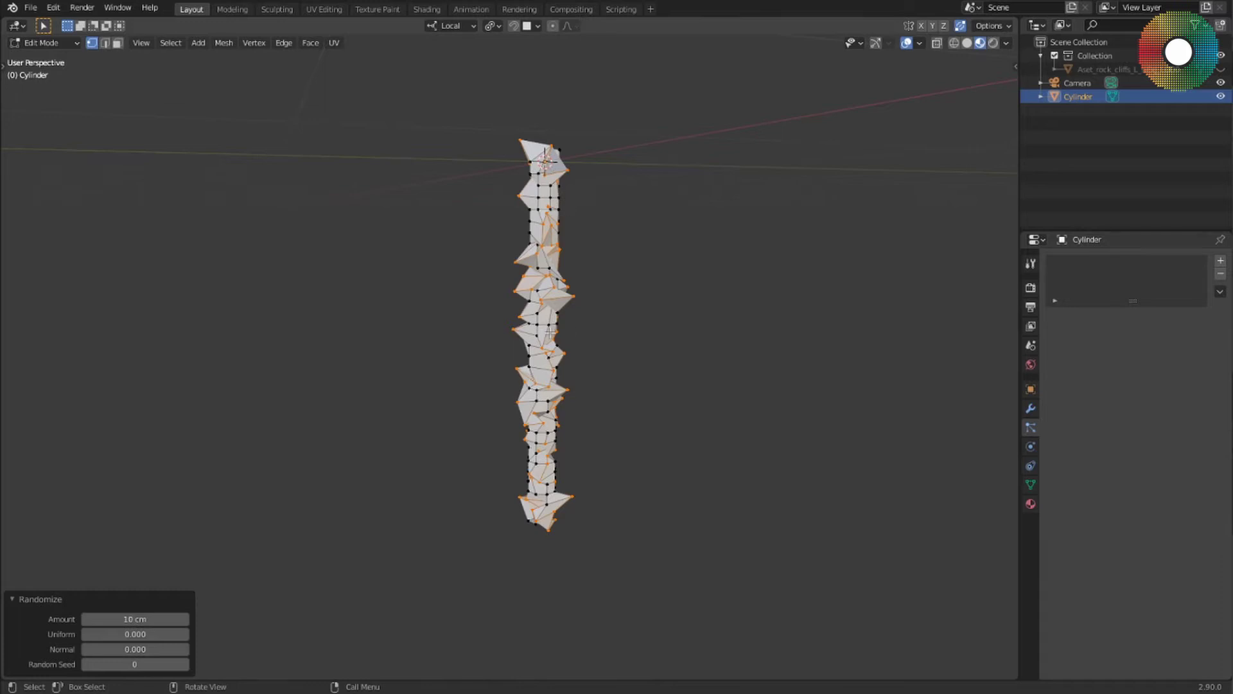
middle_click_drag(441, 496, 510, 446)
scroll(509, 446, "up", 3)
middle_click_drag(615, 449, 610, 422)
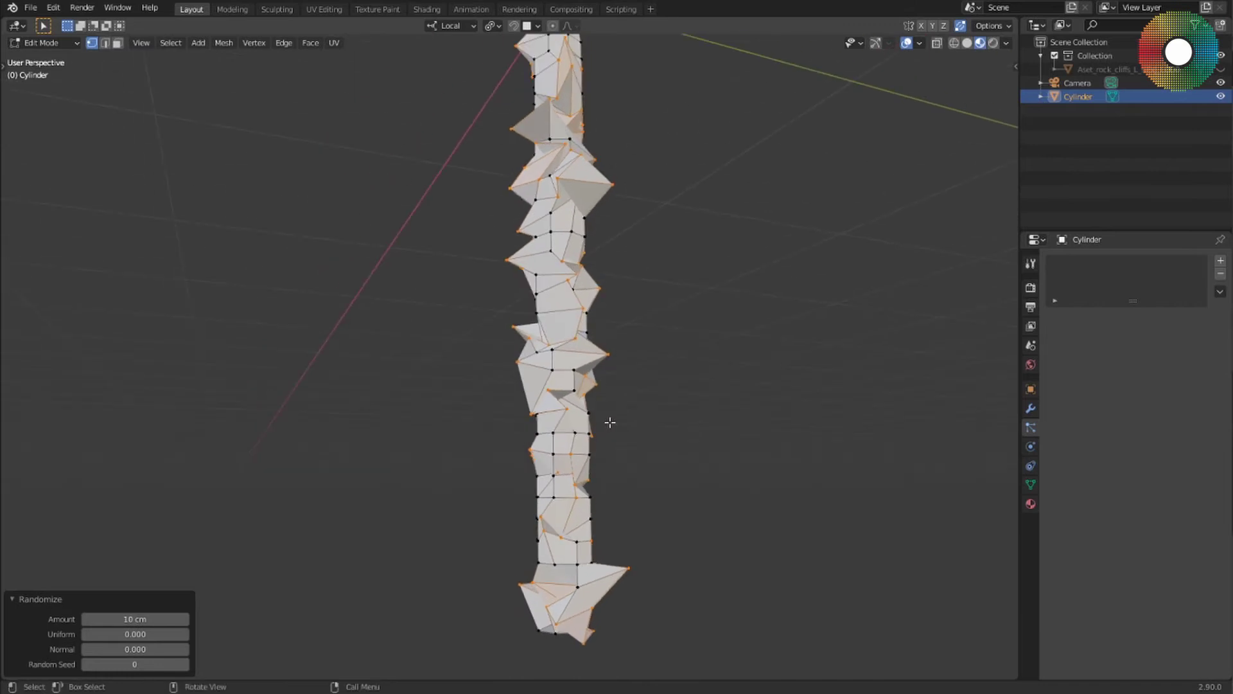
left_click_drag(135, 619, 100, 619)
Set the Randomize operation's Normal value to about 0.138 and choose a different random seed
middle_click_drag(369, 575, 440, 564)
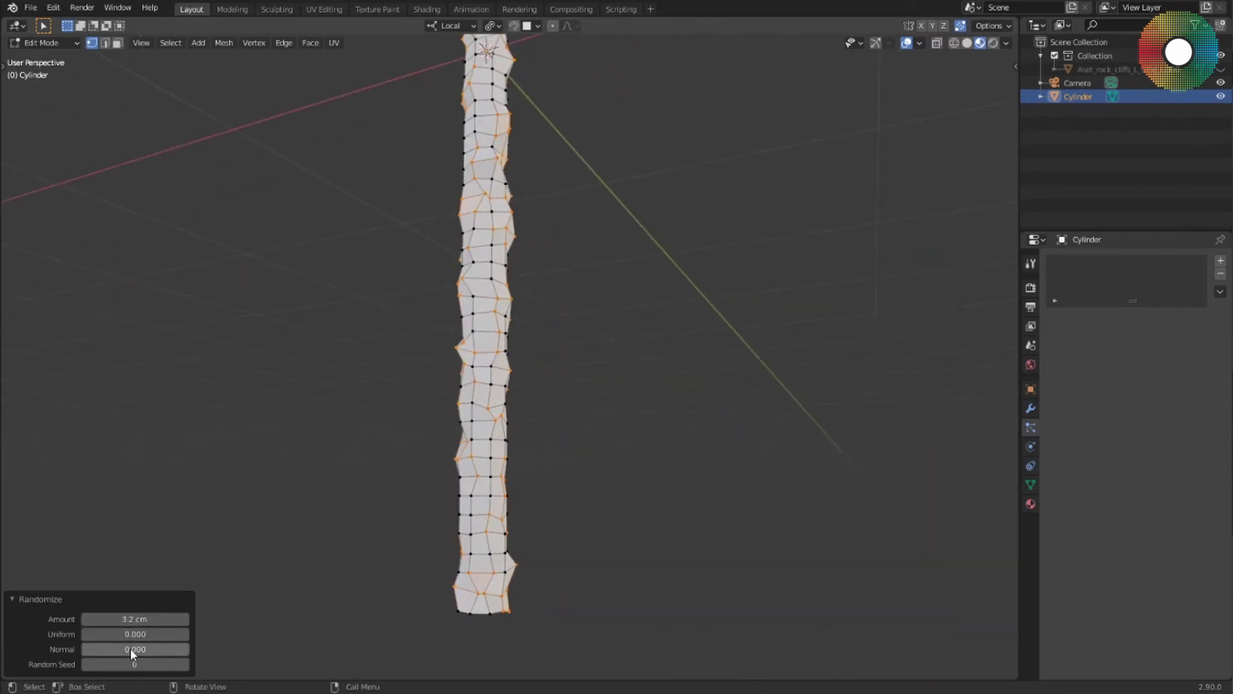
left_click_drag(126, 648, 166, 649)
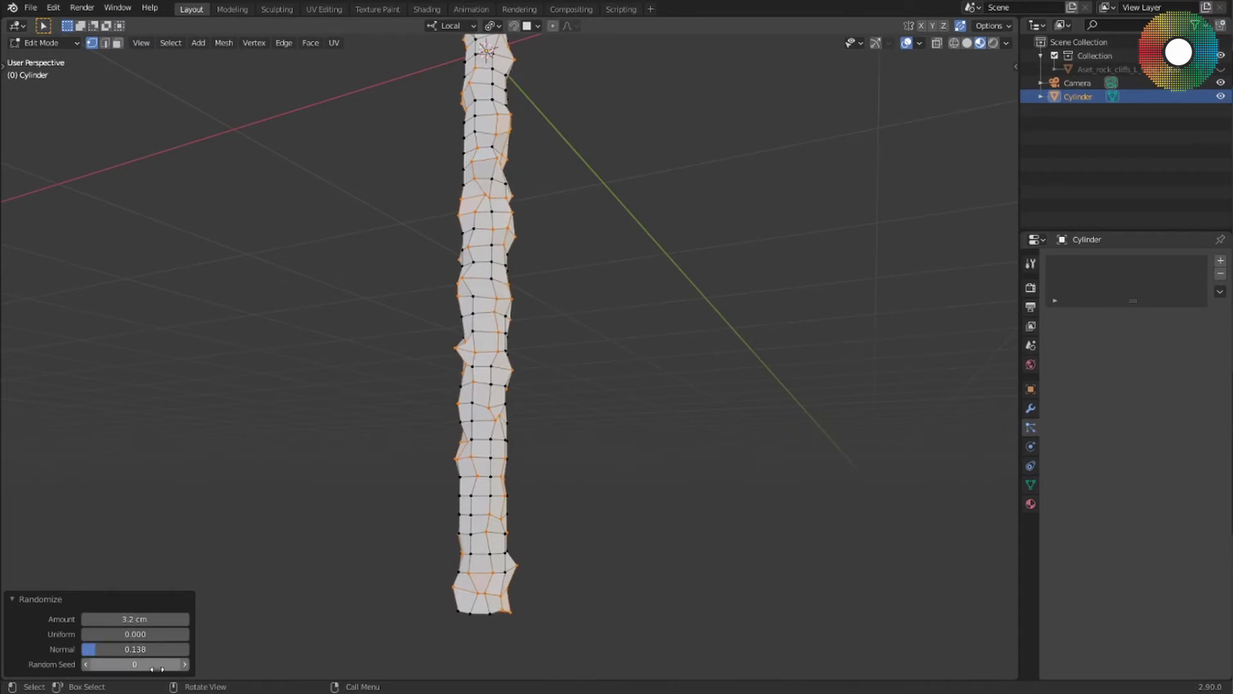
left_click_drag(180, 664, 224, 664)
left_click(46, 599)
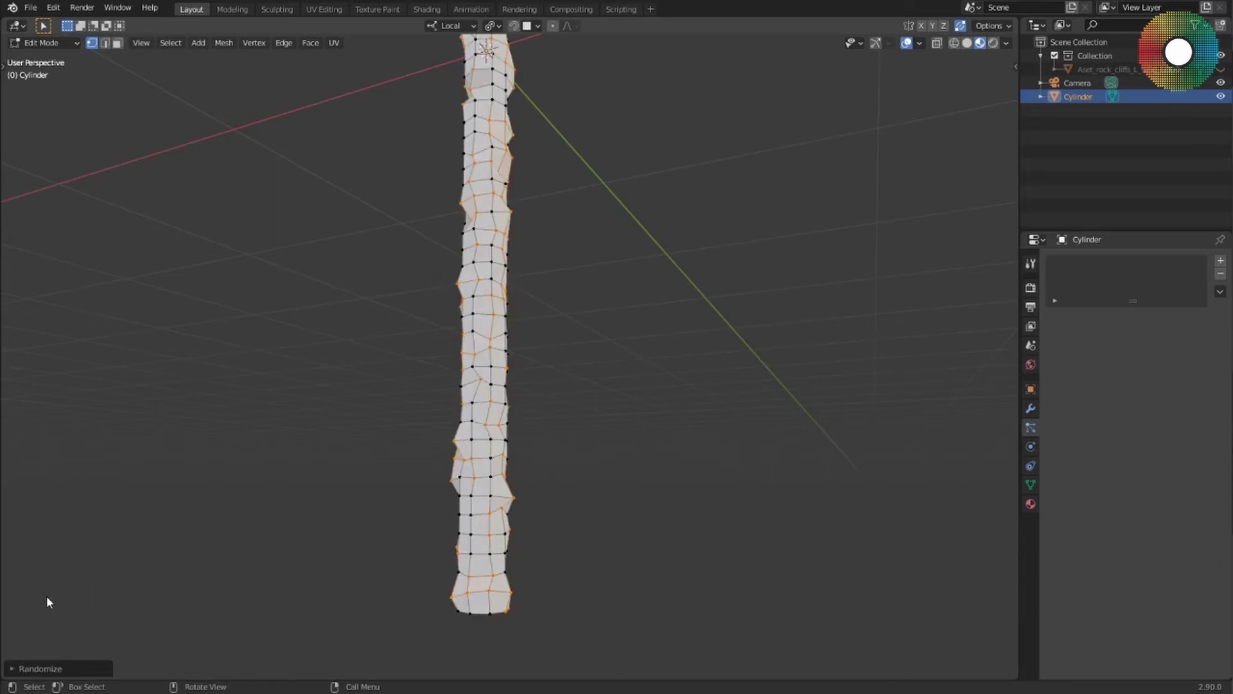
In back view, enable proportional editing and taper the cylinder's lower end, scaling its vertices to about 0.17 with a proportional size of 0.68
key("ctrl+KP_1")
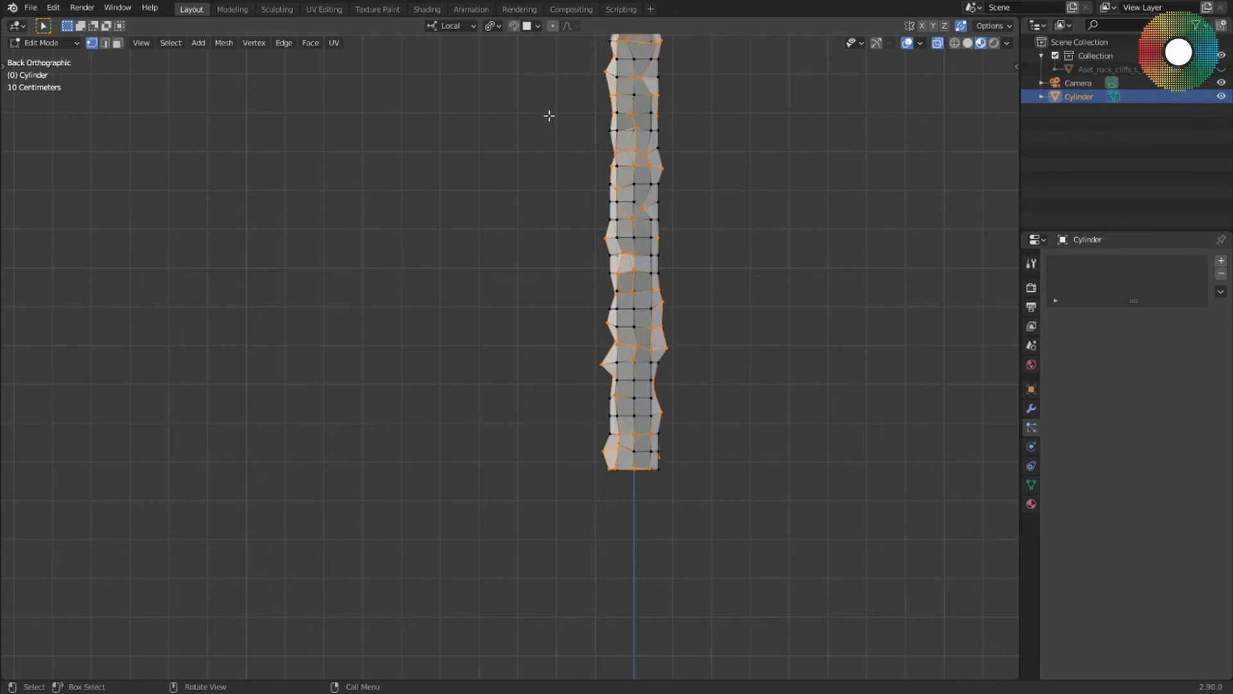
left_click(553, 25)
key("alt+a")
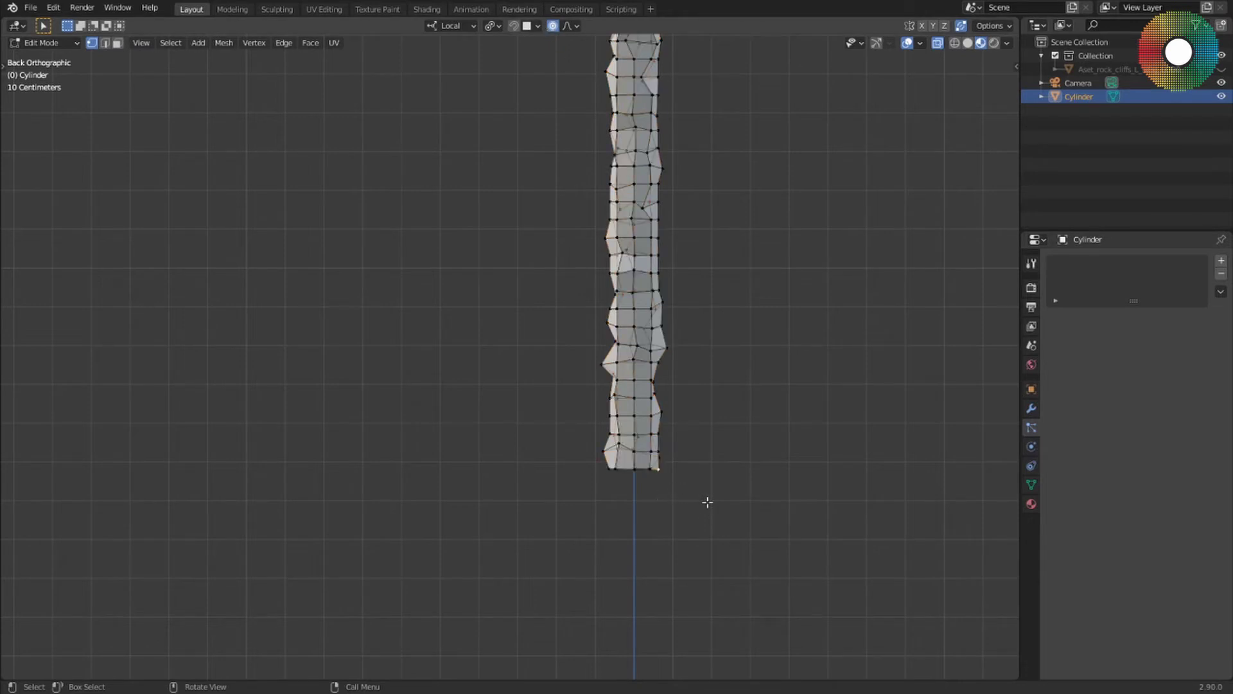
left_click_drag(708, 501, 570, 461)
mouse_move(644, 494)
middle_mouse_down()
mouse_move(661, 448)
mouse_move(654, 469)
mouse_move(559, 504)
mouse_move(667, 502)
middle_mouse_up()
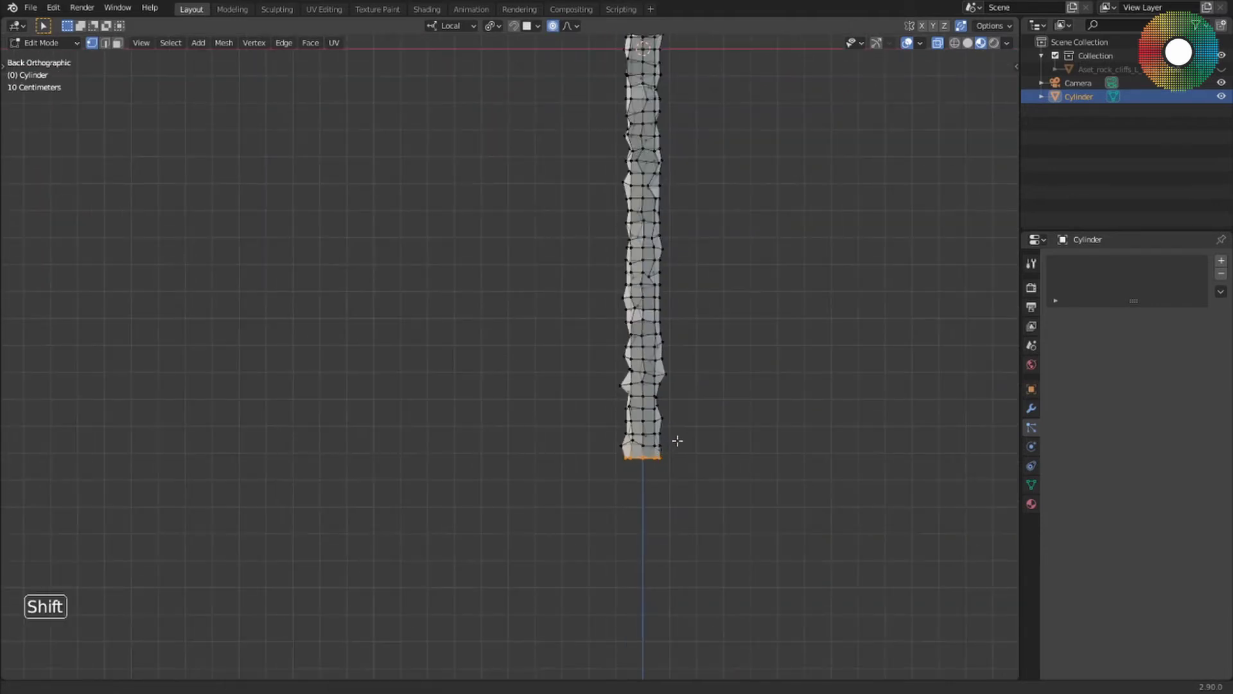
middle_click_drag(675, 440, 675, 479, "shift")
key("s")
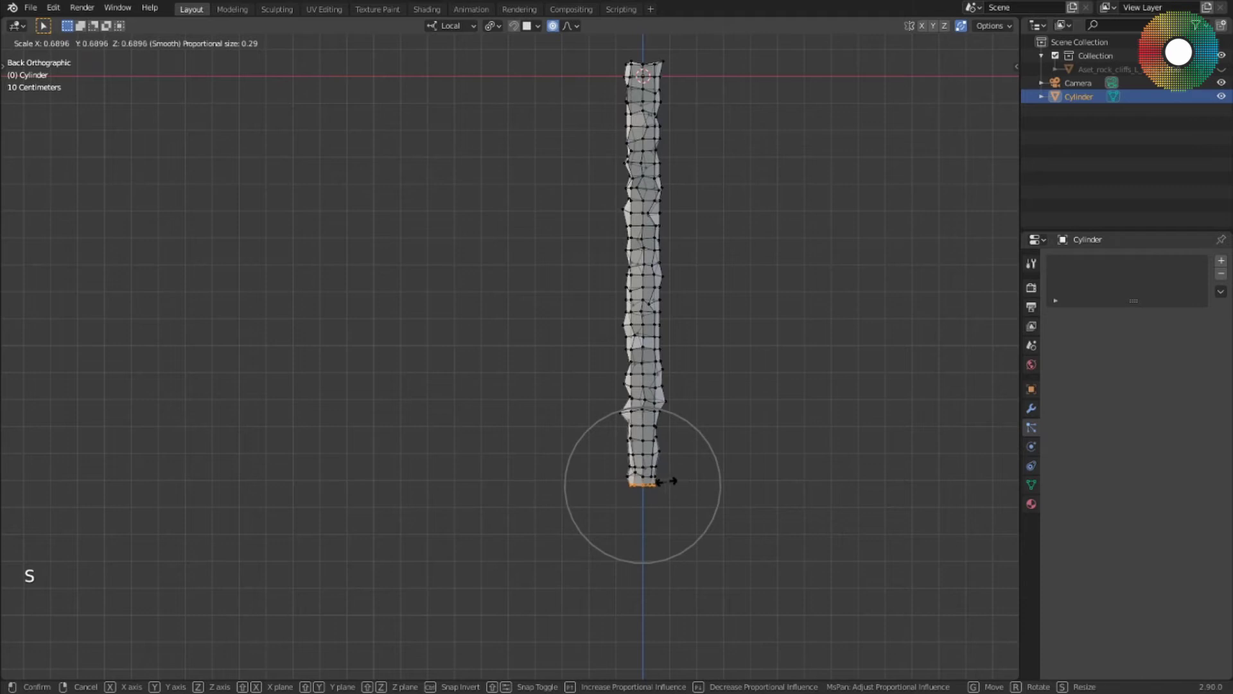
scroll(655, 478, "down", 8)
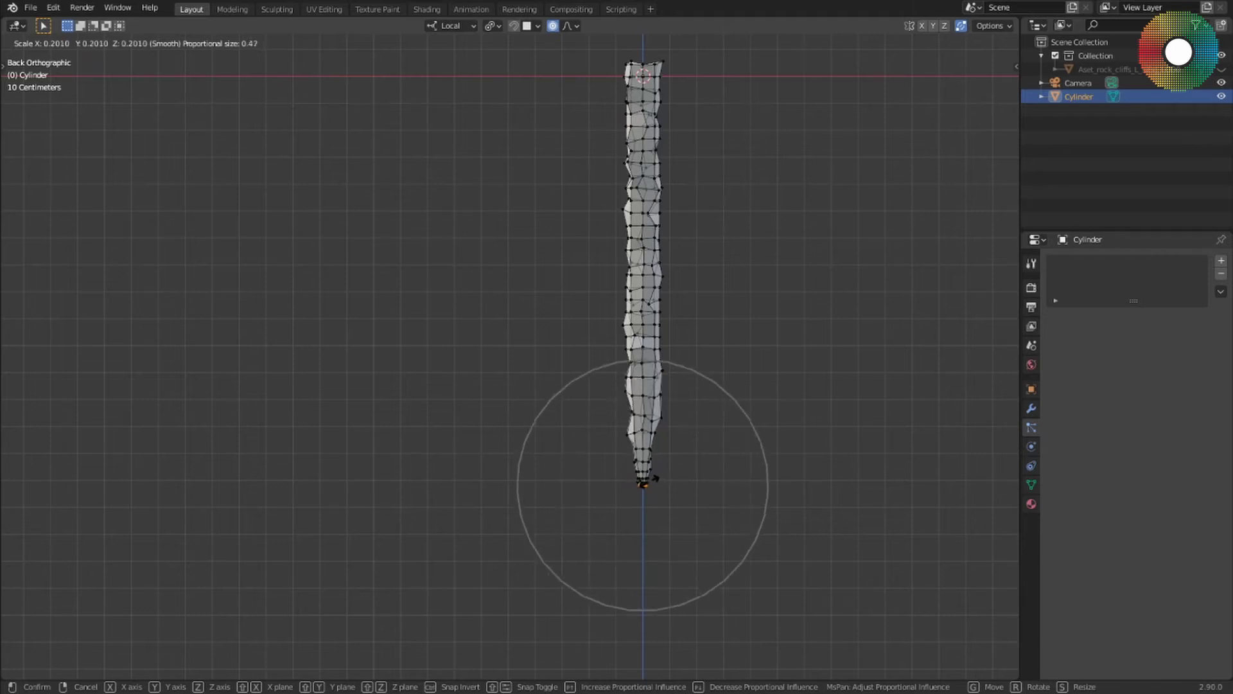
scroll(655, 478, "down", 1)
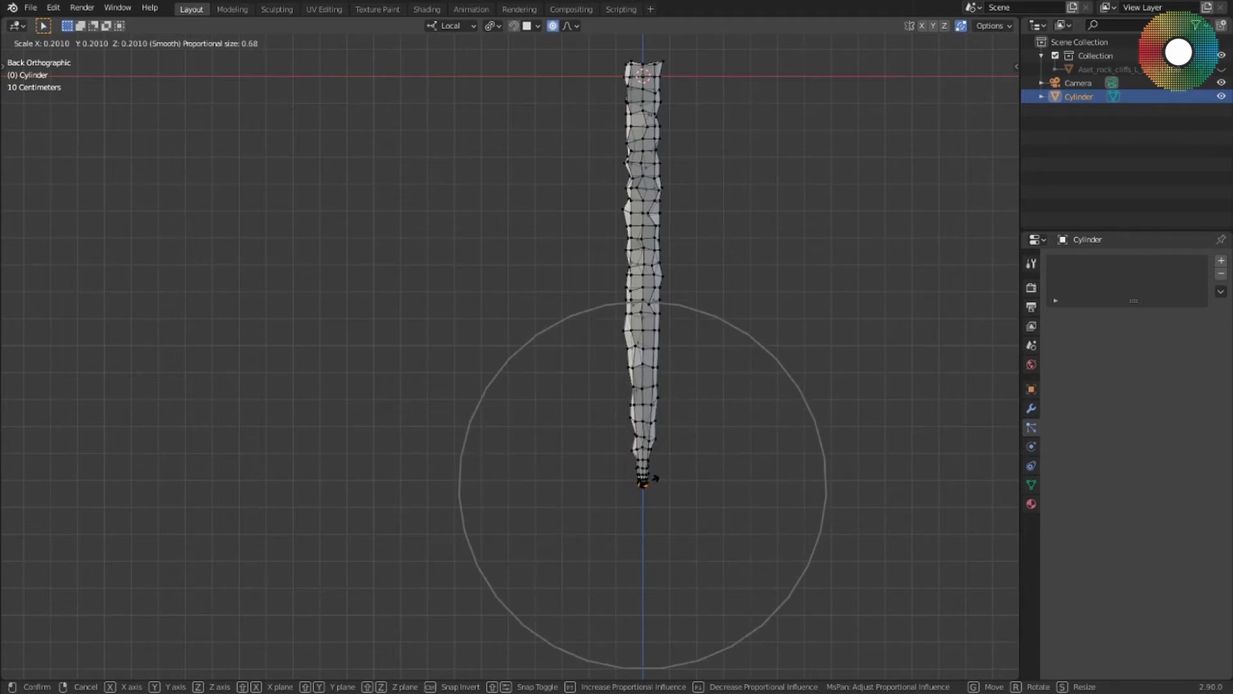
scroll(655, 478, "down", 1)
scroll(655, 478, "up", 1)
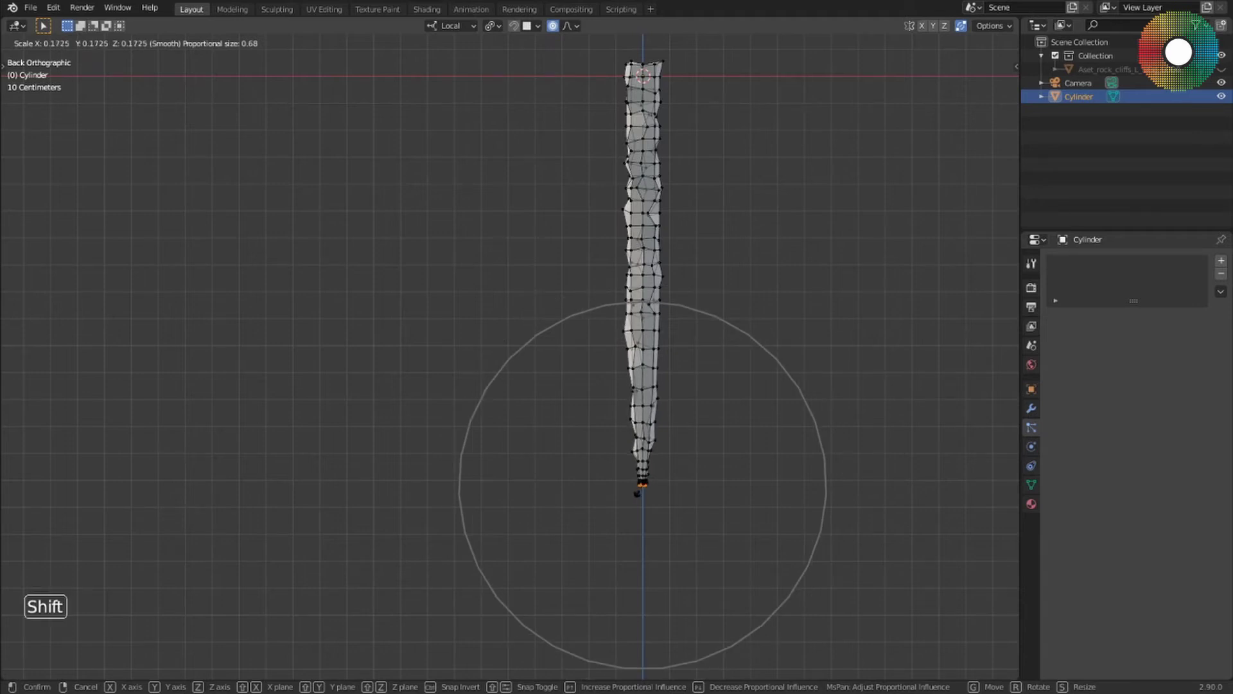
left_click(641, 488)
Return to Object Mode and apply smooth shading to the icicle
middle_click_drag(674, 495, 720, 507)
key("Tab")
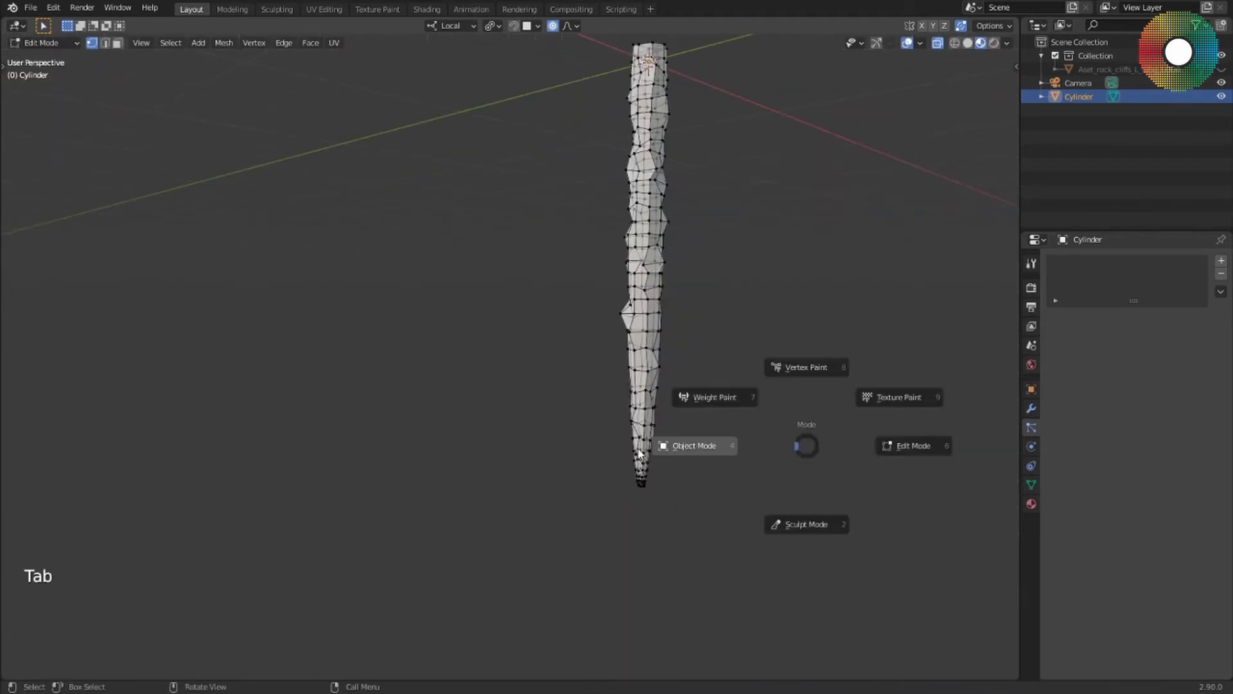
middle_click_drag(746, 337, 721, 425, "shift")
right_click(735, 324)
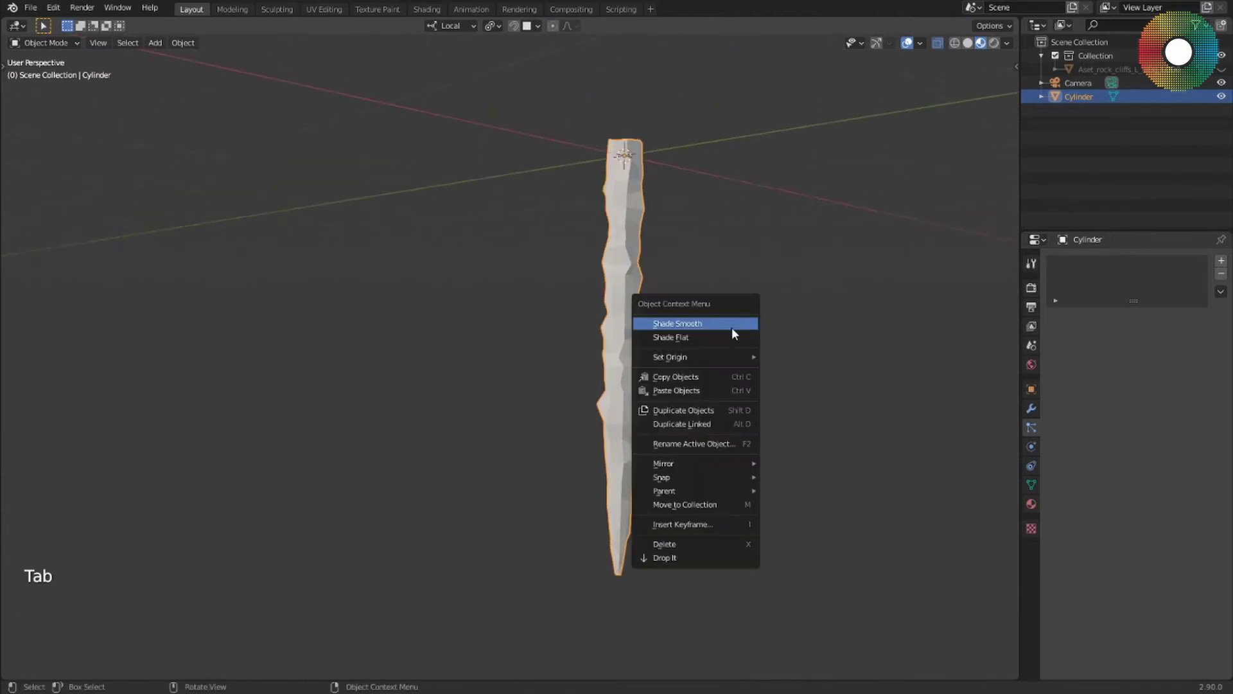
left_click(872, 295)
right_click(737, 341)
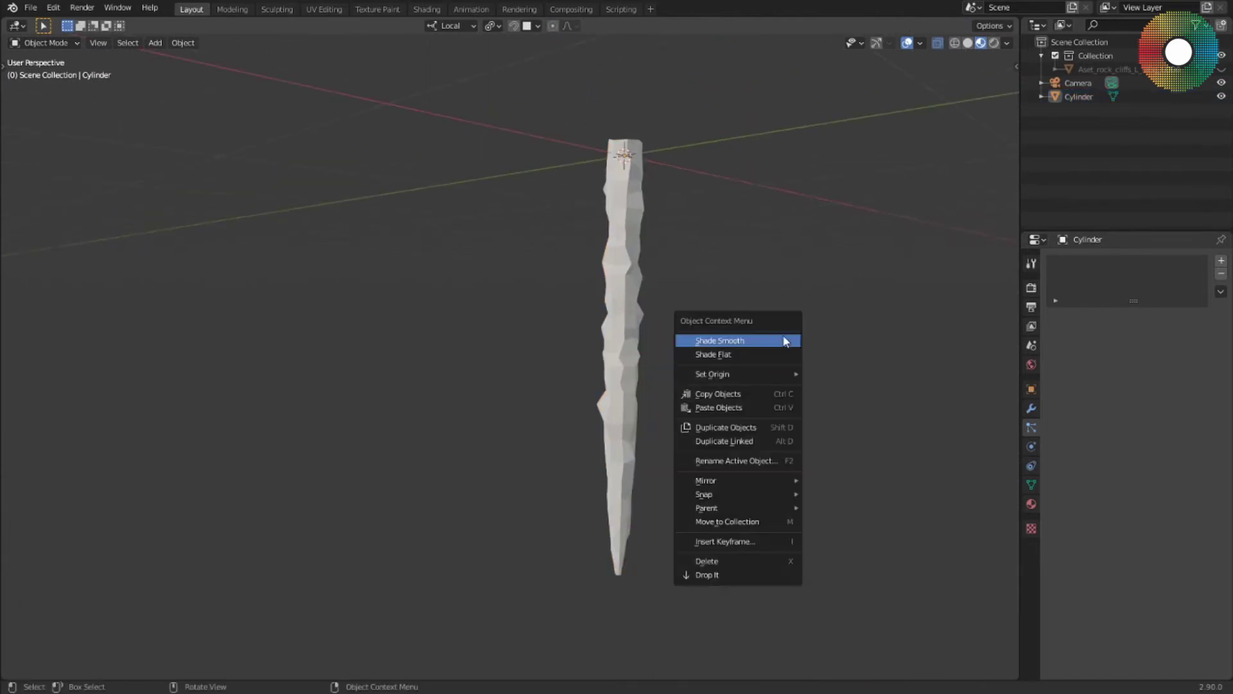
left_click(738, 342)
right_click(714, 355)
left_click(644, 265)
right_click(756, 282)
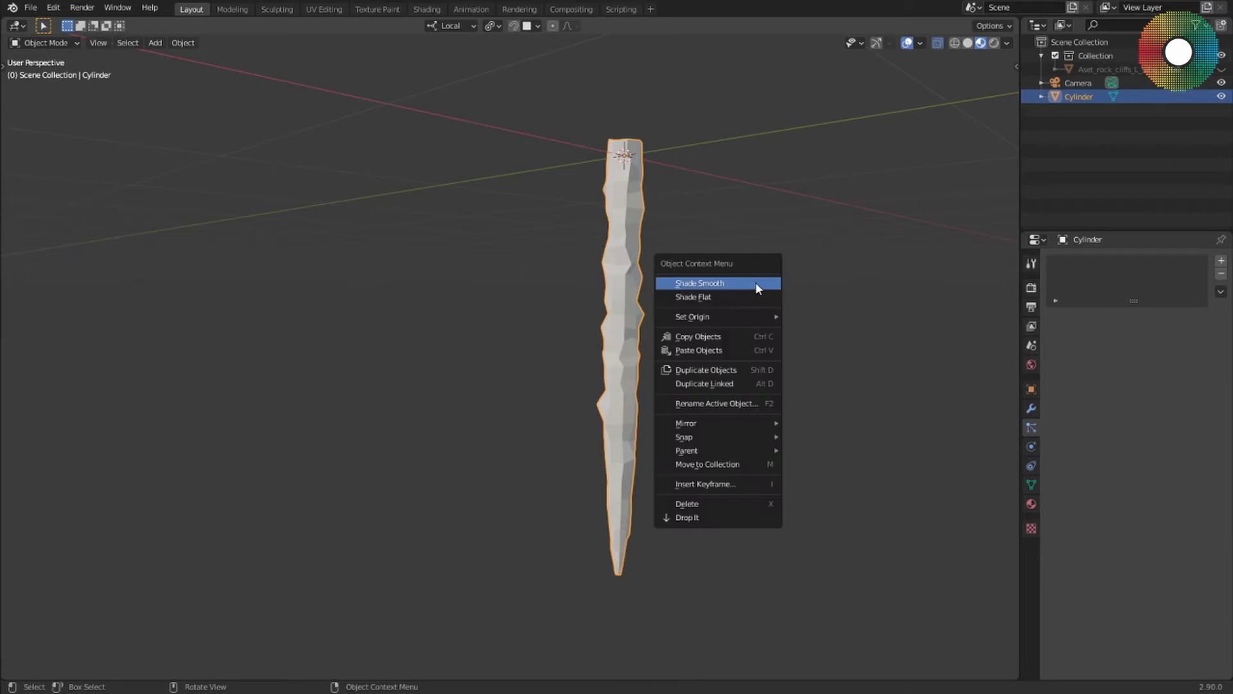
left_click(756, 283)
In left view, move the finished icicle sideways along Y, clear of the world origin
middle_click_drag(749, 308, 795, 340)
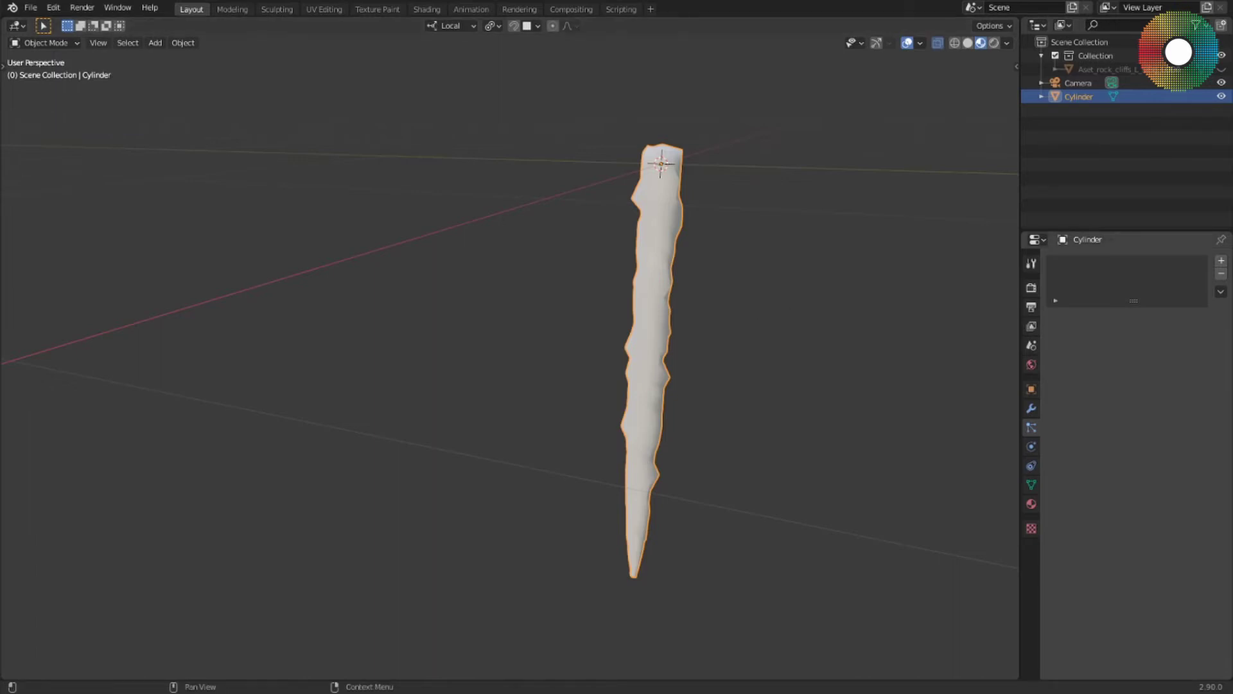
middle_click_drag(597, 379, 577, 353)
key("g")
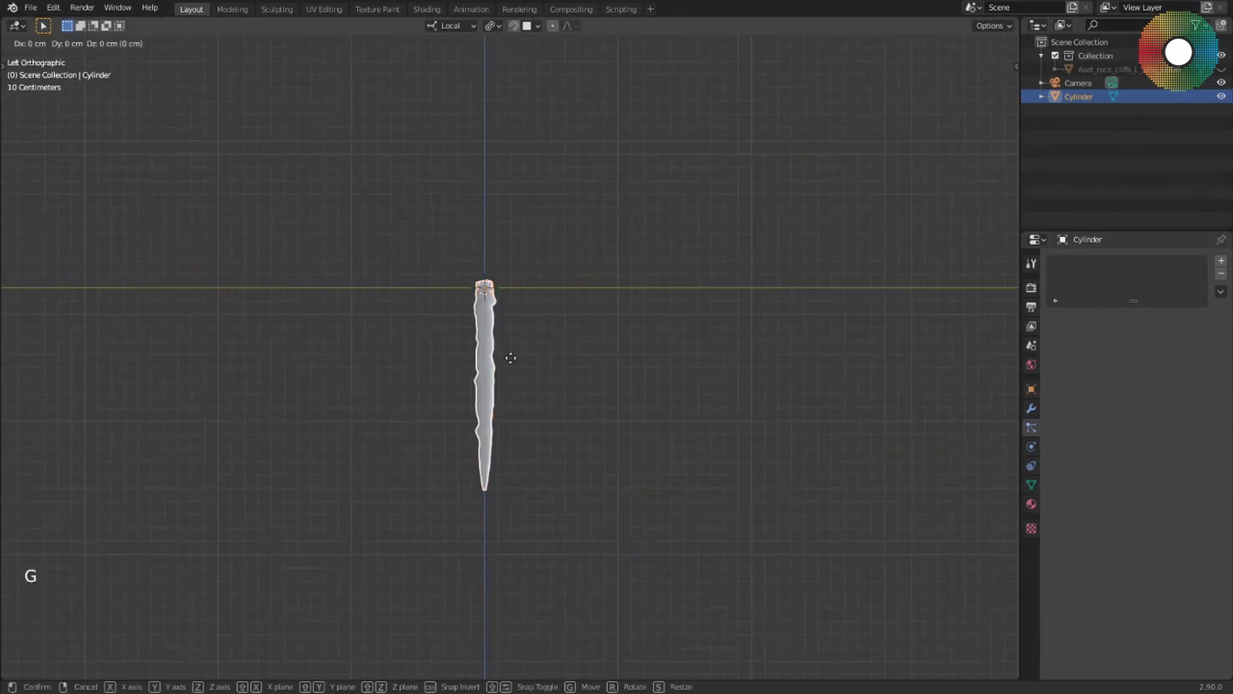
left_click(737, 355)
left_click(488, 387)
Add a new cylinder at the world origin and scale it down uniformly
key("shift+a")
left_click(576, 370)
key("s")
left_click(544, 353)
In Edit Mode, lower the cylinder along Z until its top meets the origin, and extend its bottom end down about 49 cm
key("Tab")
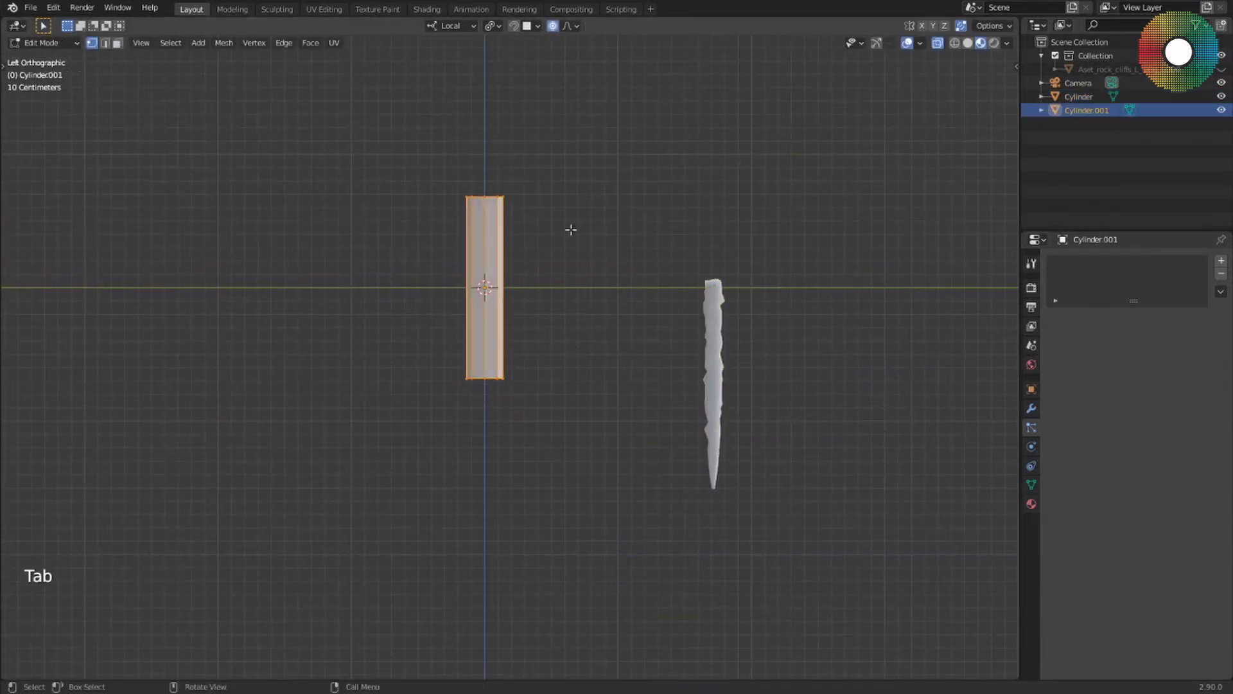
key("g")
key("z")
left_click(510, 409)
left_click_drag(432, 418, 546, 493)
key("g")
key("z")
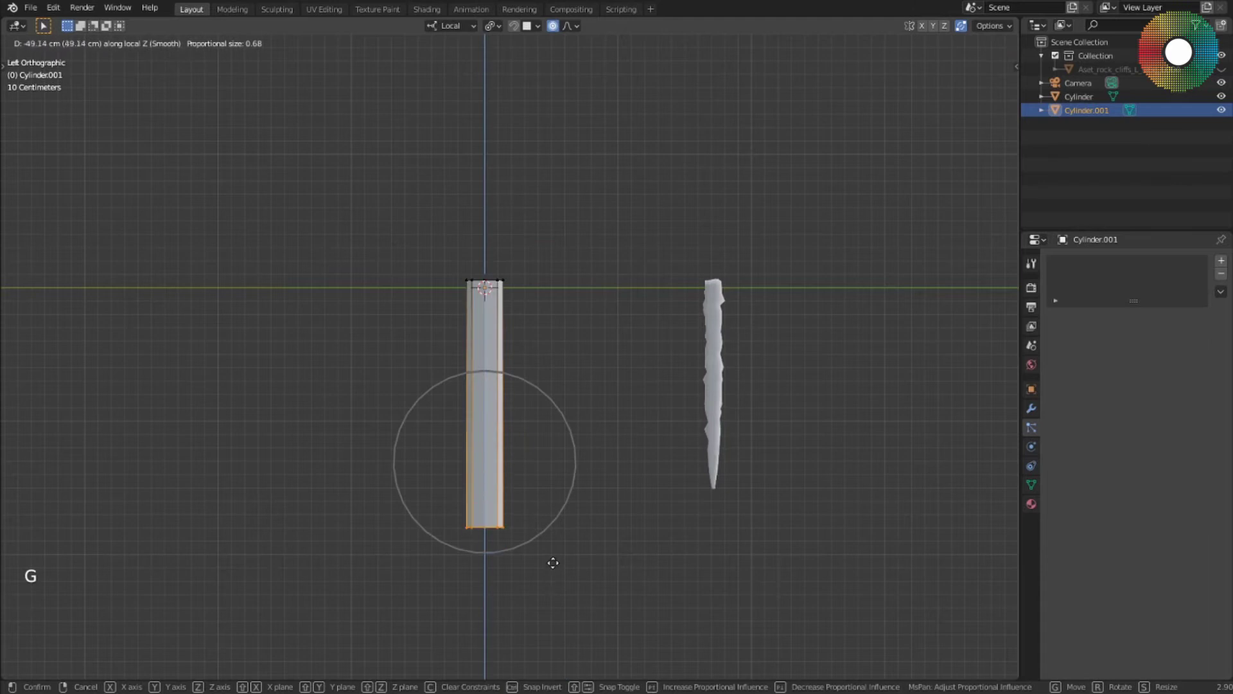
left_click(552, 562)
Divide the cylinder with about 20 evenly spaced horizontal loop cuts
key("ctrl+r")
scroll(473, 389, "up", 6)
scroll(473, 389, "up", 14)
left_click(473, 389)
right_click(473, 388)
Scale the whole cylinder mesh thinner on X and Y only, keeping its height, and clear the selection
key("a")
key("s")
key("shift+z")
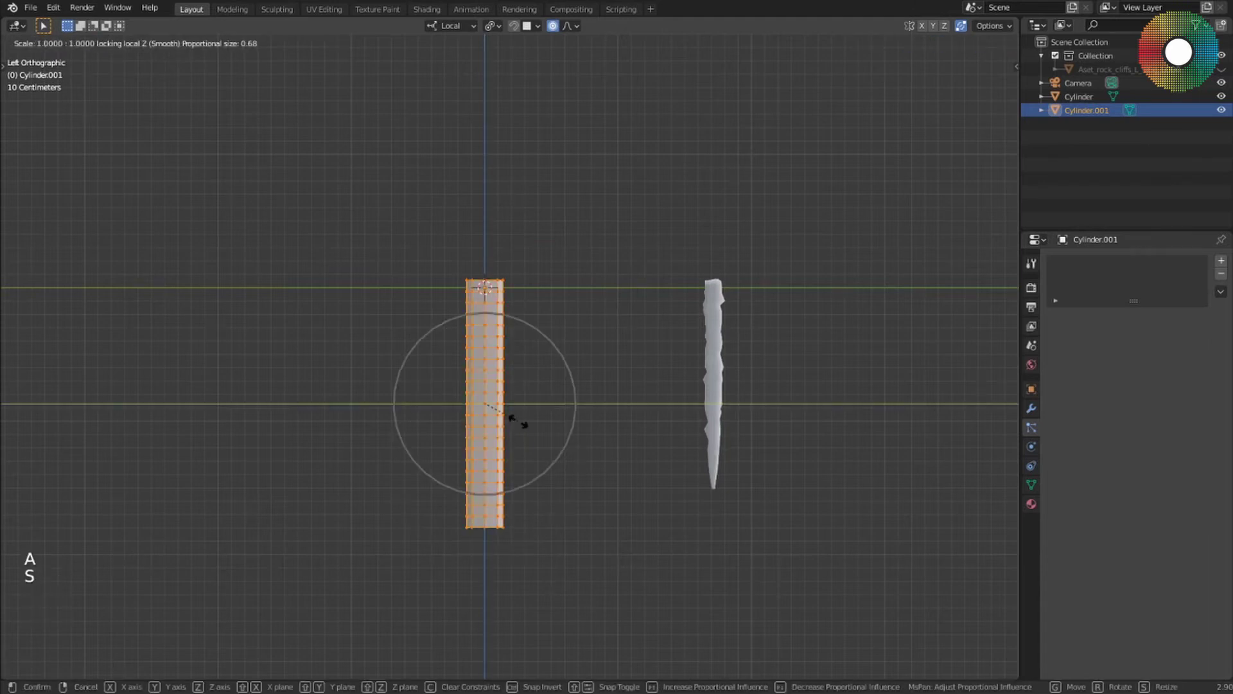
left_click(504, 414)
left_click(597, 465)
key("Tab")
key("Tab")
left_click(171, 43)
left_click(209, 137)
left_click(25, 669)
left_click(432, 480)
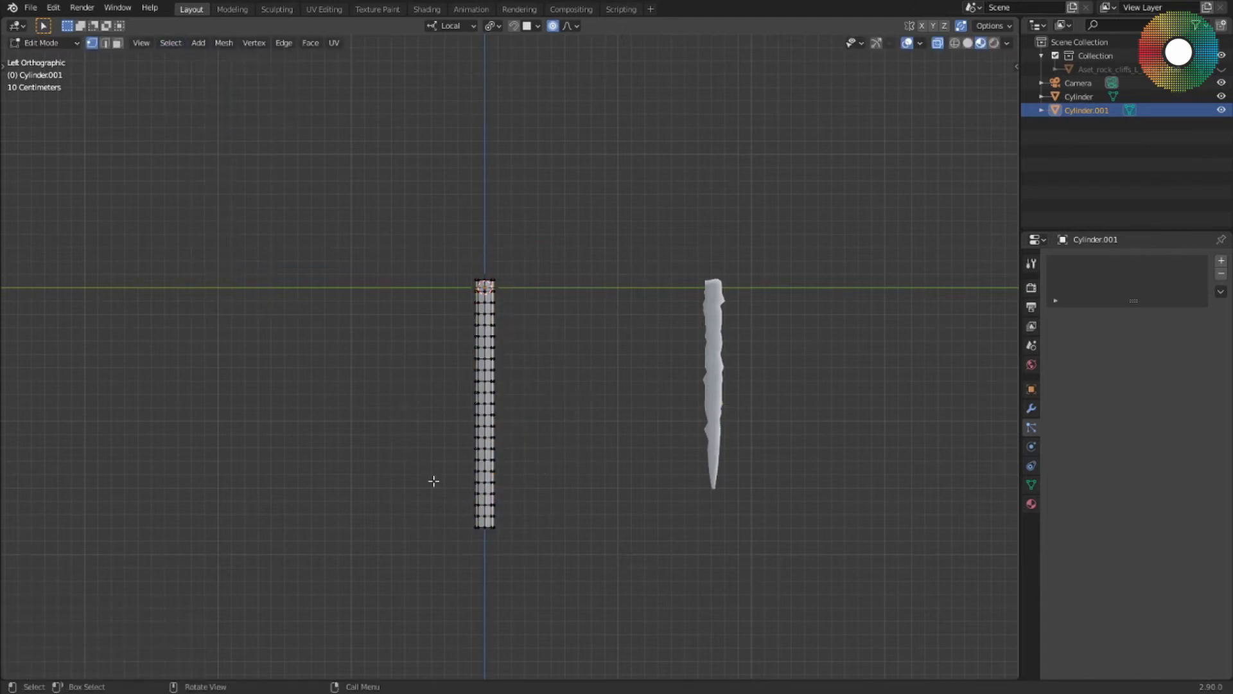
key("a")
left_click(432, 480)
Select random vertices of the second cylinder and randomize their positions
left_click(170, 43)
left_click(201, 139)
left_click(38, 614)
right_click(238, 341)
left_click(239, 340)
scroll(492, 428, "up", 4)
Soften the Randomize effect by reducing its amount, with Uniform at 0.288 and random seed 9
left_click(24, 669)
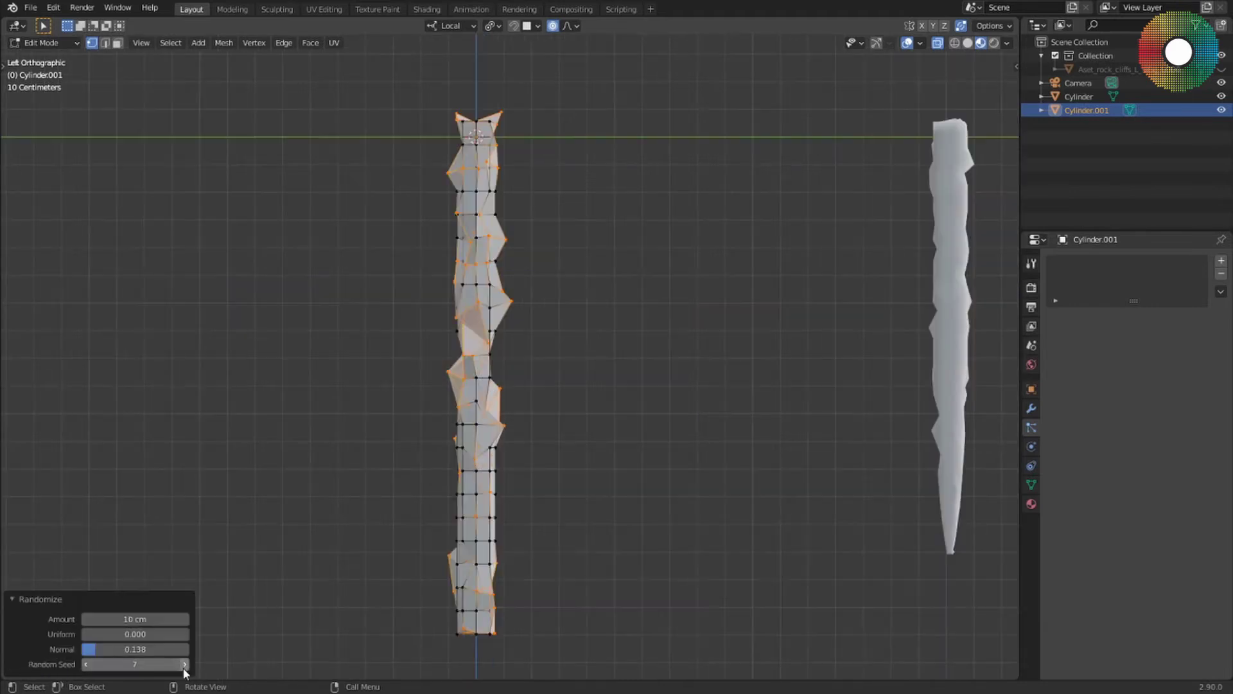
left_click(185, 664)
left_click_drag(135, 619, 168, 634, "shift")
left_click(503, 633)
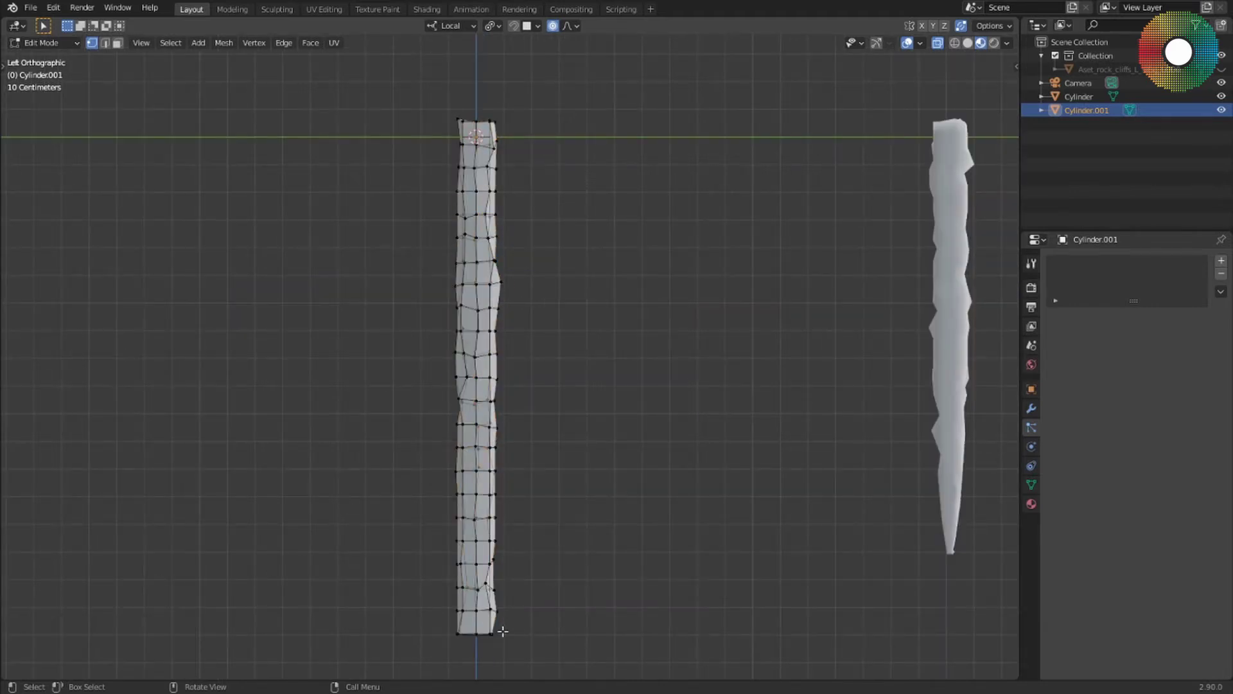
Taper the second icicle into a point by scaling down its bottom edge loop with proportional editing
key("alt+x")
key("alt+x")
left_click(480, 632, "alt")
key("s")
left_click(473, 628)
Pinch the second icicle at its middle and lower edge loops by scaling them down proportionally
left_click(481, 331, "alt")
key("s")
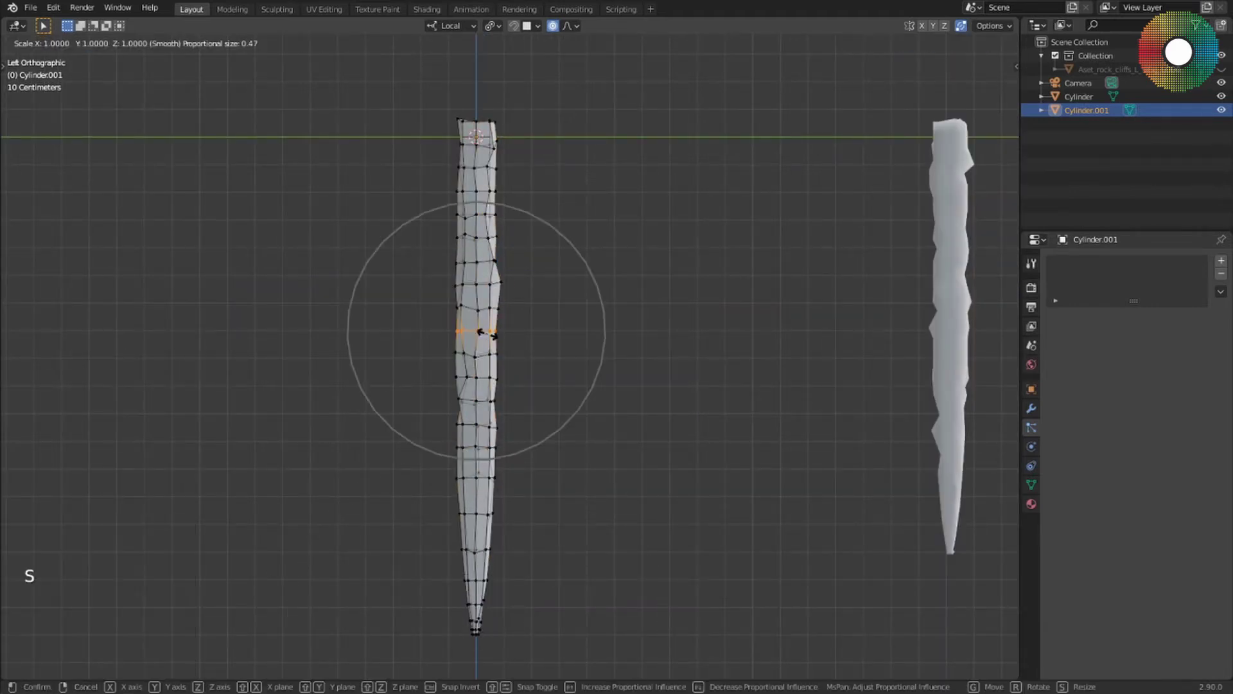
left_click(472, 262)
left_click(479, 513, "alt")
key("s")
left_click(587, 501)
scroll(591, 507, "down", 3)
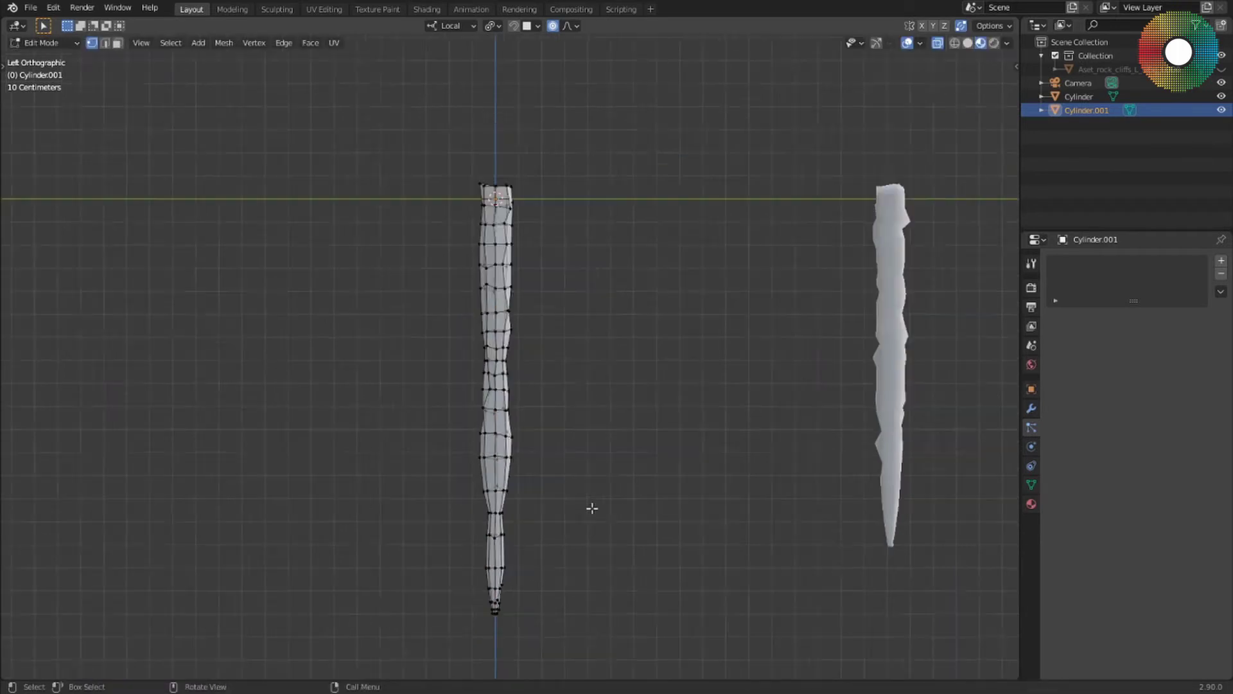
Return to Object Mode and move the second icicle next to the first one
key("Tab")
key("g")
left_click(855, 416)
Add a cylinder with 8 vertices, 20 cm radius and 200 cm depth, and lower its mesh about 96 cm in Edit Mode
key("shift+a")
left_click(559, 379)
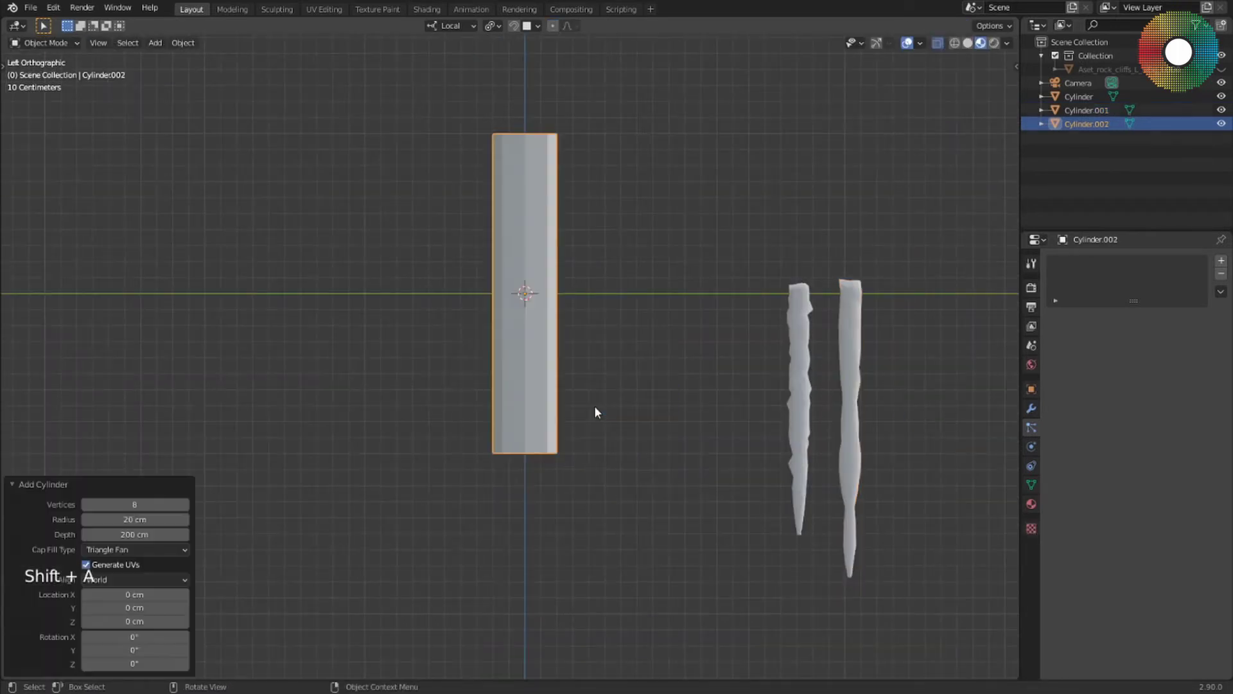
key("Tab")
key("g")
left_click(578, 543)
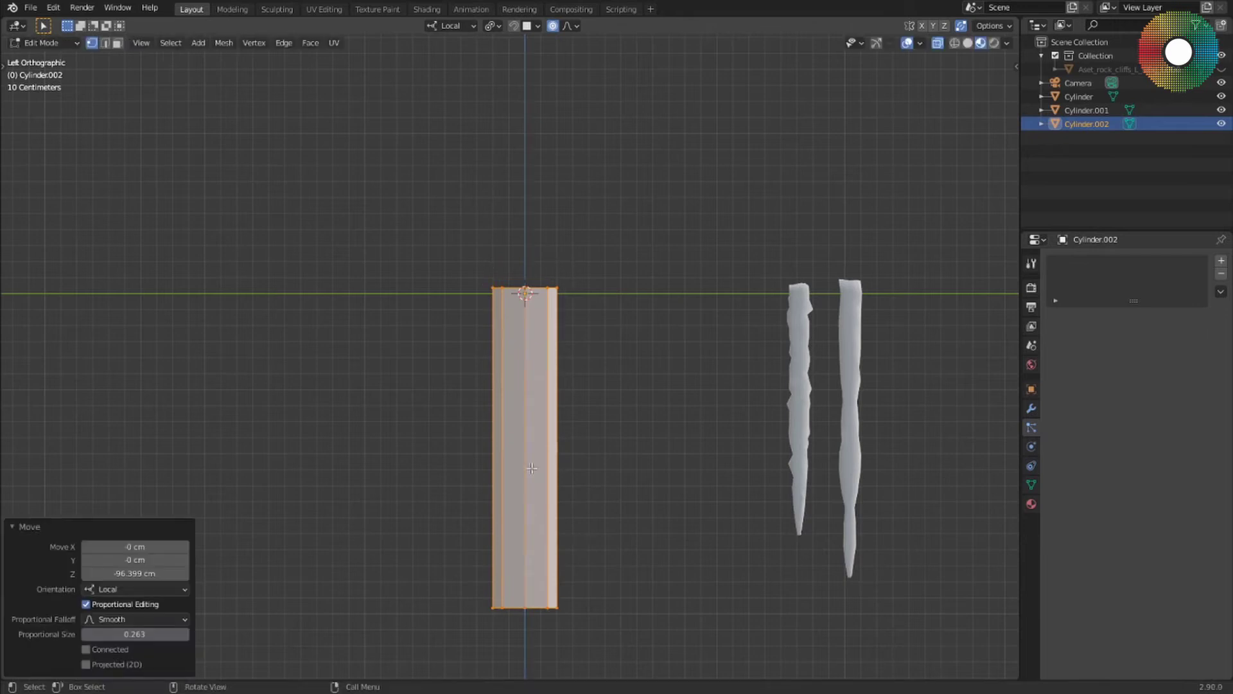
Scale the third cylinder to about 0.374 on X and Y only, and add 20 horizontal loop cuts
key("s")
key("s")
key("shift+z")
left_click(543, 463)
key("ctrl+r")
type("20")
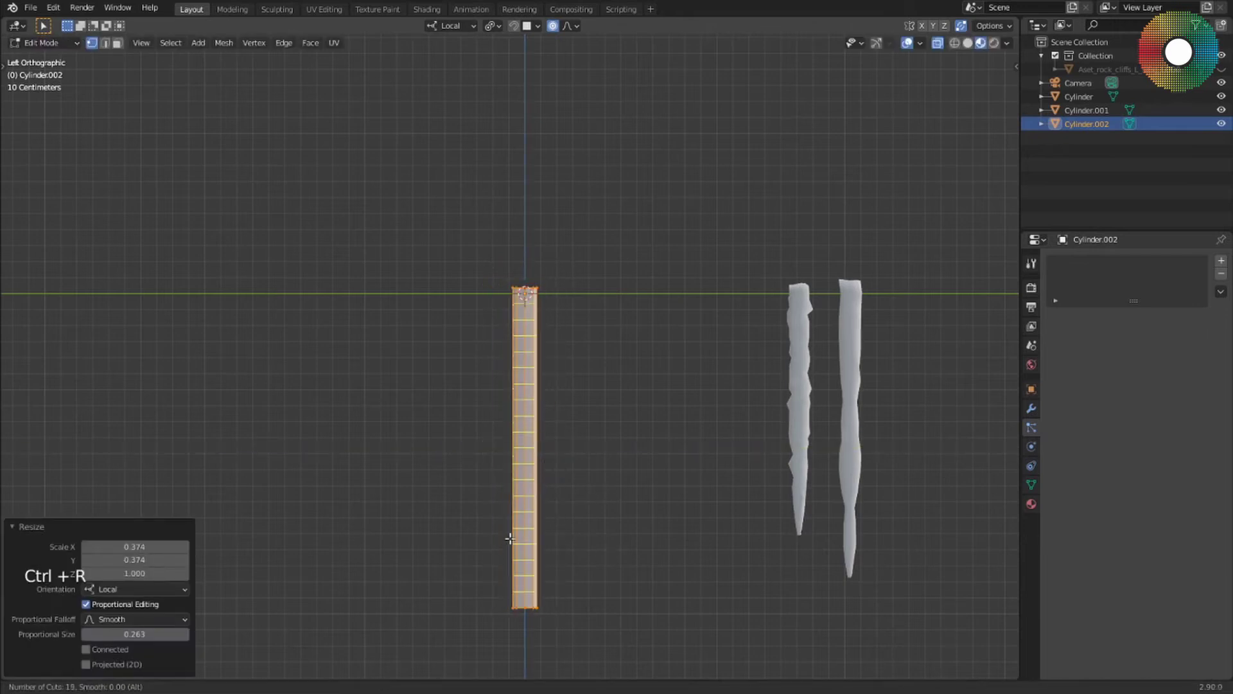
left_click(511, 539)
right_click(511, 538)
Select random vertices on the third cylinder and randomize their positions with an amount of 2.5 cm
left_click(582, 606)
key("a")
left_click(581, 607)
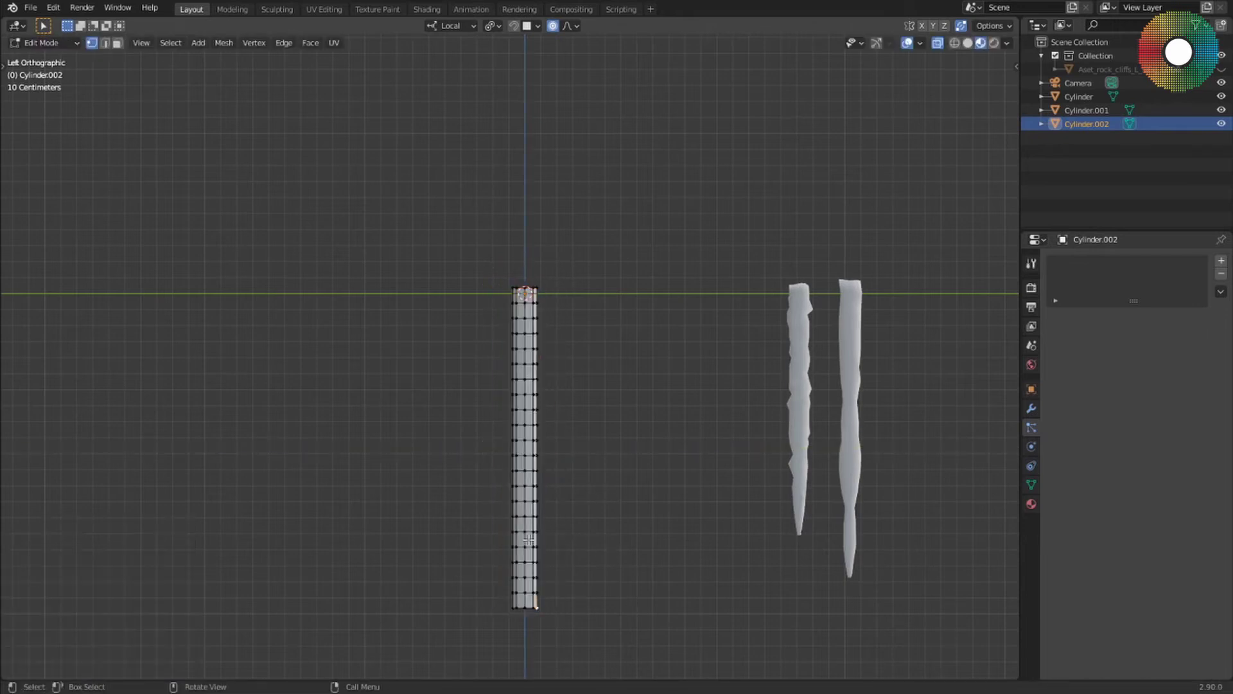
left_click(170, 43)
left_click(217, 141)
right_click(276, 488)
left_click(278, 368)
left_click_drag(152, 619, 134, 619, "shift")
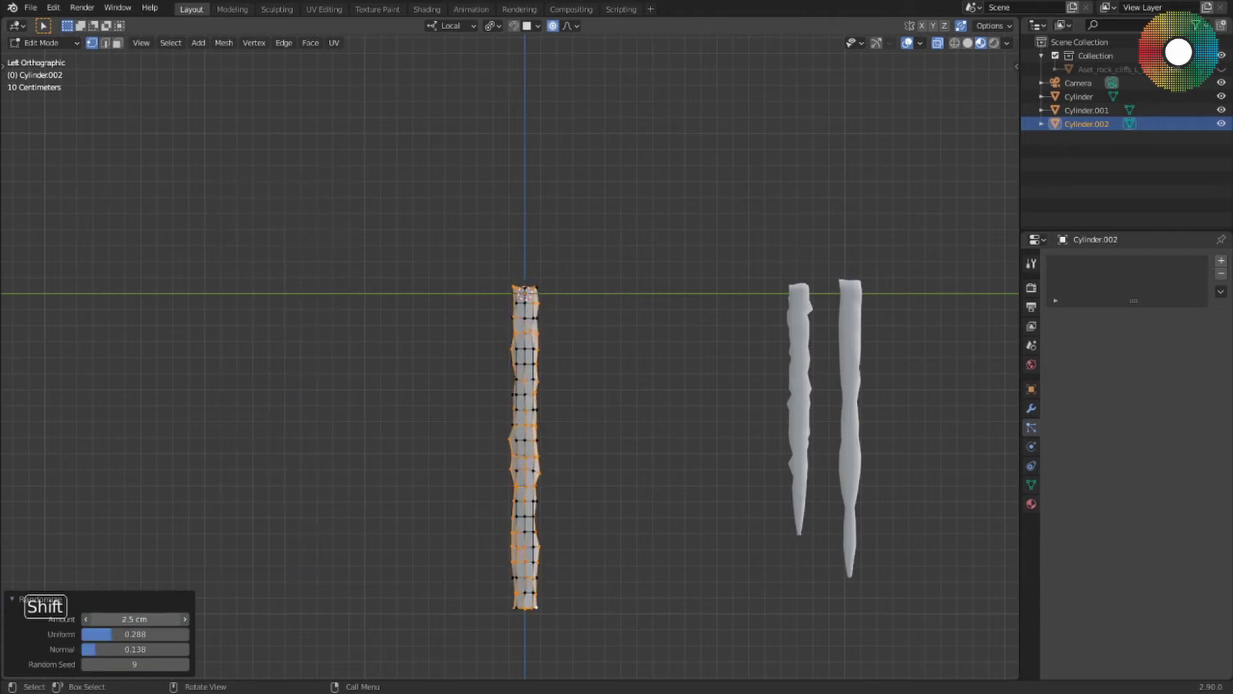
Taper the third icicle's bottom end to a point and slim its upper part with proportional scaling
left_click(483, 599)
key("s")
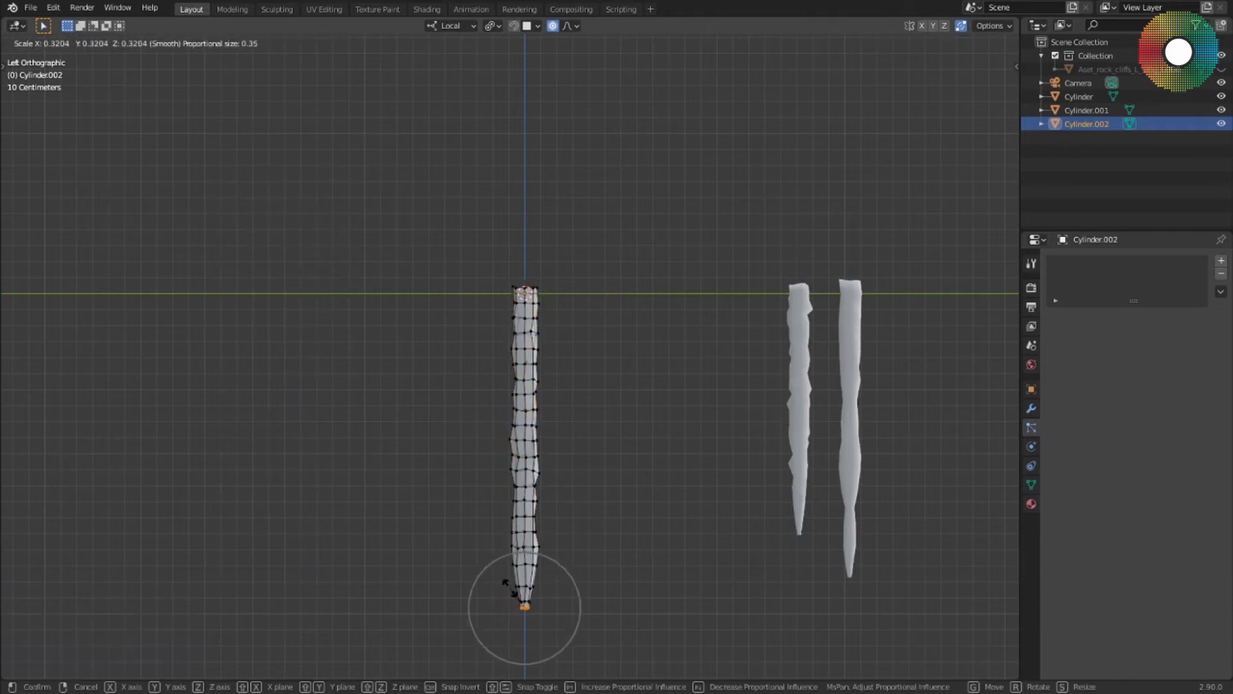
scroll(510, 588, "down", 8)
left_click(510, 587)
left_click(535, 381)
key("s")
left_click(529, 380)
left_click(625, 459)
Apply smooth shading to the third icicle in Object Mode and move it beside the other two
key("Tab")
right_click(599, 448)
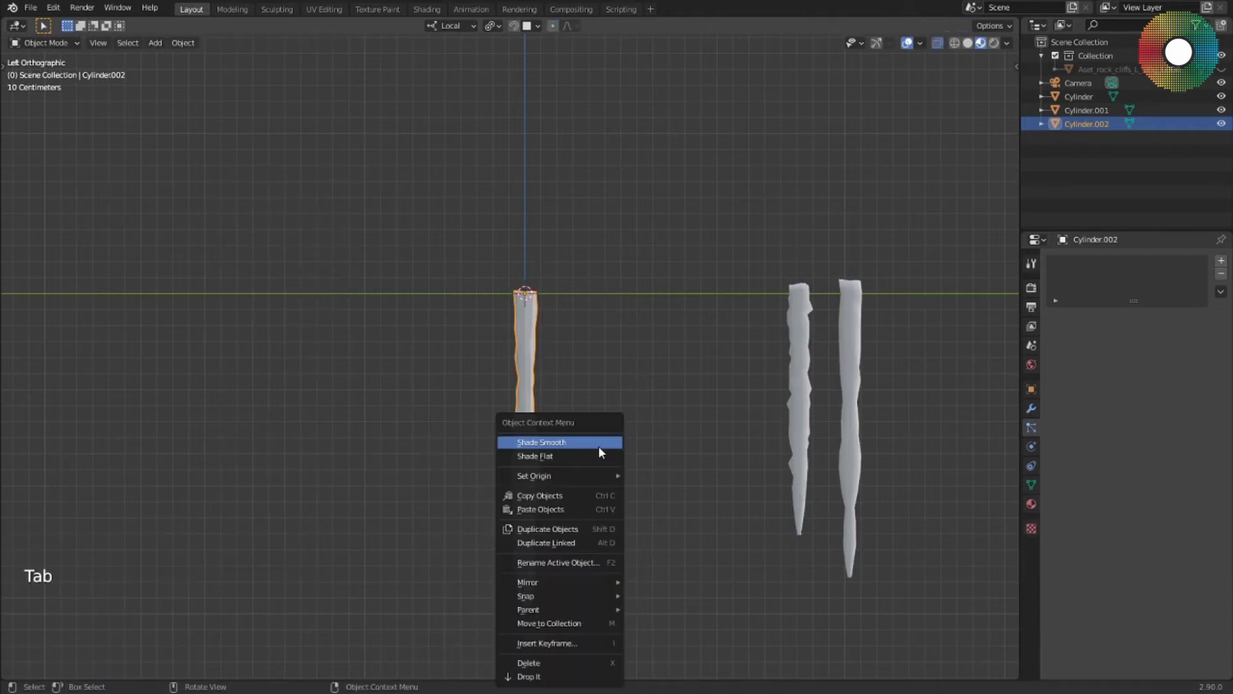
left_click(599, 448)
key("g")
left_click(927, 434)
Add a fourth cylinder with 8 vertices, 20 cm radius and 200 cm depth, and thin it on X and Y only
key("shift+a")
left_click(594, 475)
key("s")
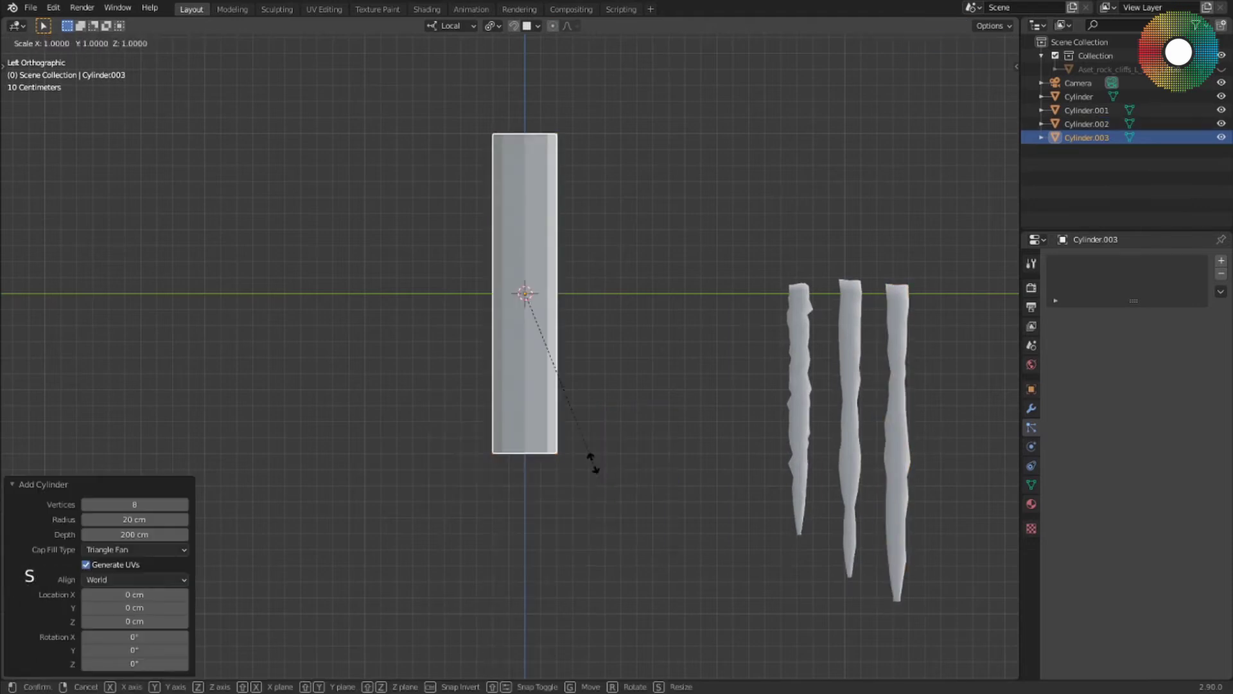
right_click(558, 425)
key("s")
key("shift+z")
left_click(510, 358)
In Edit Mode, add a dense series of evenly spaced horizontal loop cuts along the fourth cylinder
key("Tab")
left_click(576, 383)
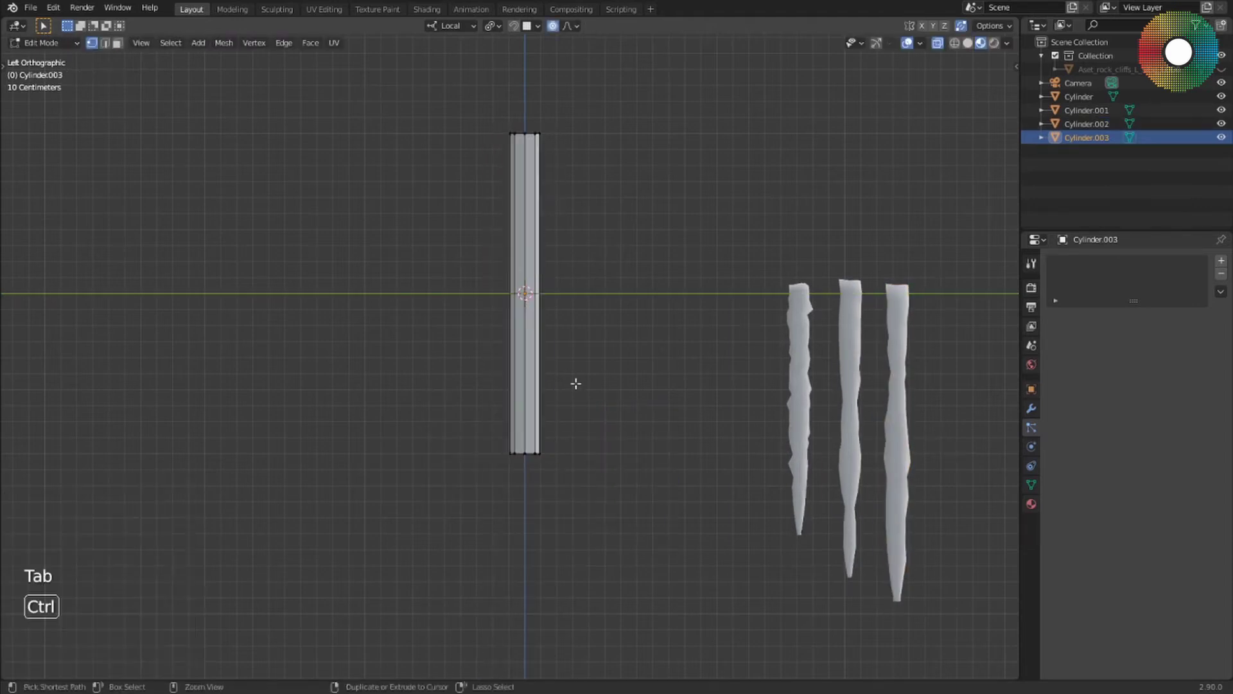
key("ctrl+r")
scroll(542, 371, "up", 20)
left_click(542, 372)
right_click(543, 372)
Select a random 50% of the fourth cylinder's vertices and randomize their positions with an amount of 4.8 cm
left_click(170, 43)
left_click(215, 138)
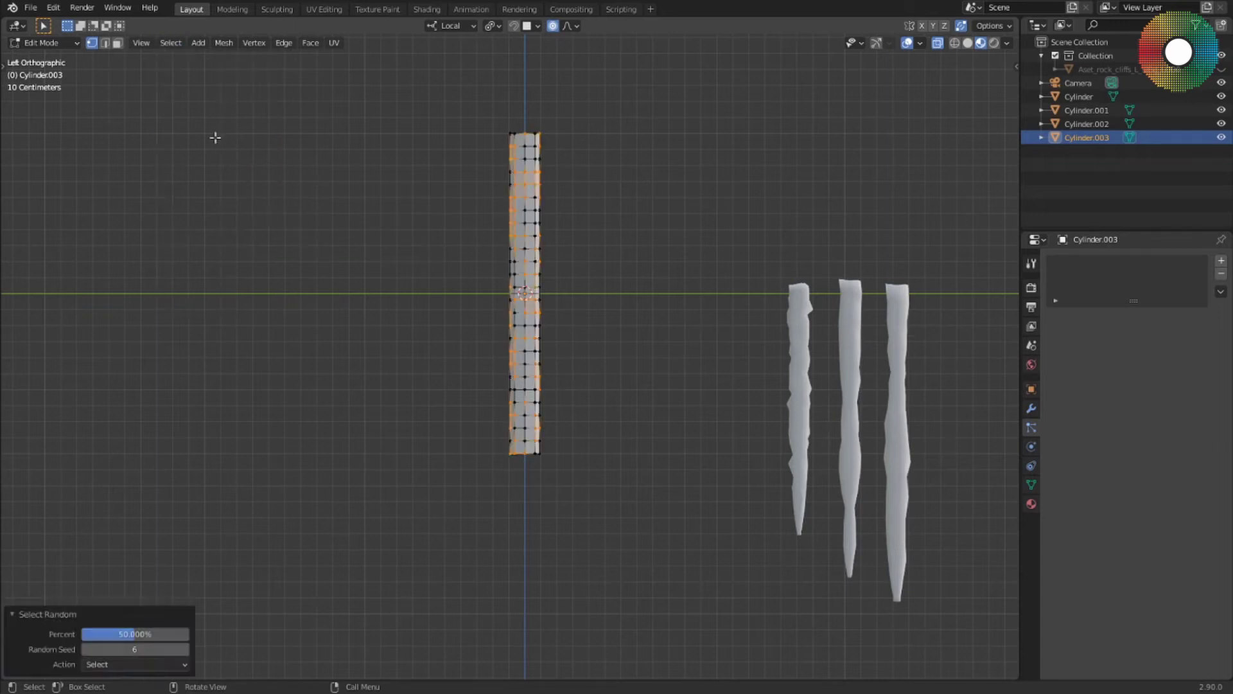
right_click(219, 454)
left_click(218, 454)
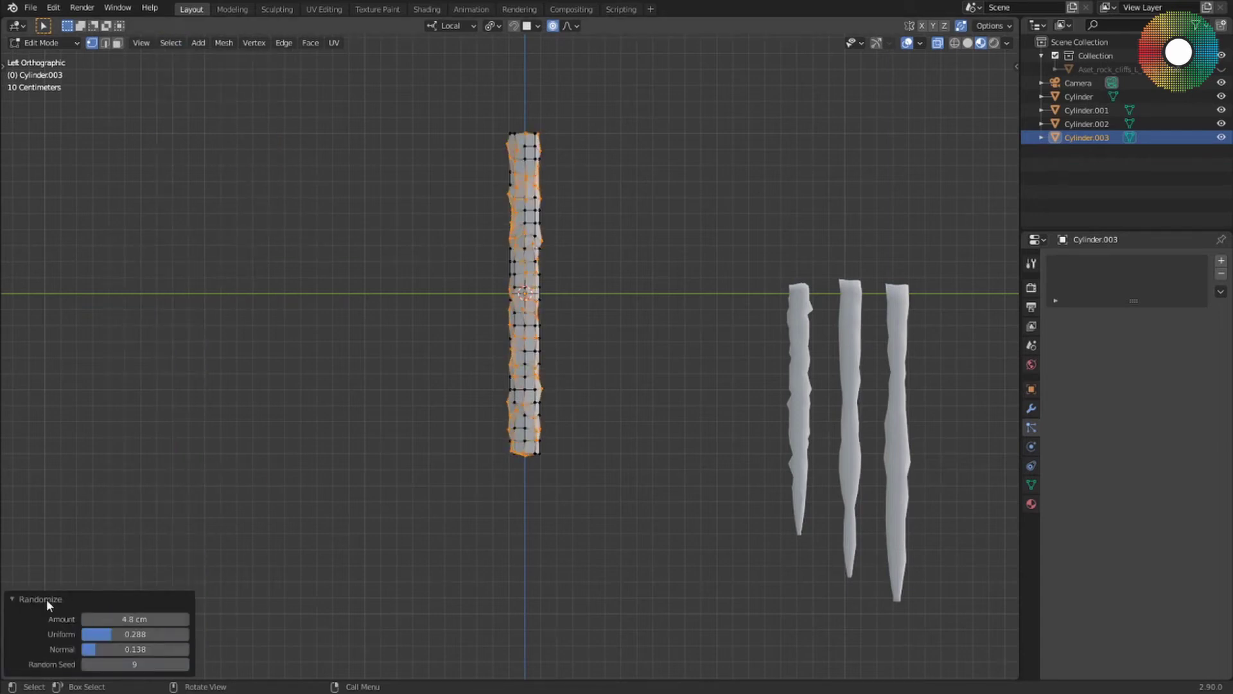
Select the fourth cylinder's entire mesh and lower it until its top sits at the origin
key("a")
key("g")
left_click(474, 587)
Taper the fourth icicle's bottom end to a point and scale its middle loop to about 0.61 with a proportional size of 0.75
key("alt+a")
left_click_drag(567, 628, 478, 592)
key("s")
left_click(540, 601)
left_click(537, 418, "alt")
key("s")
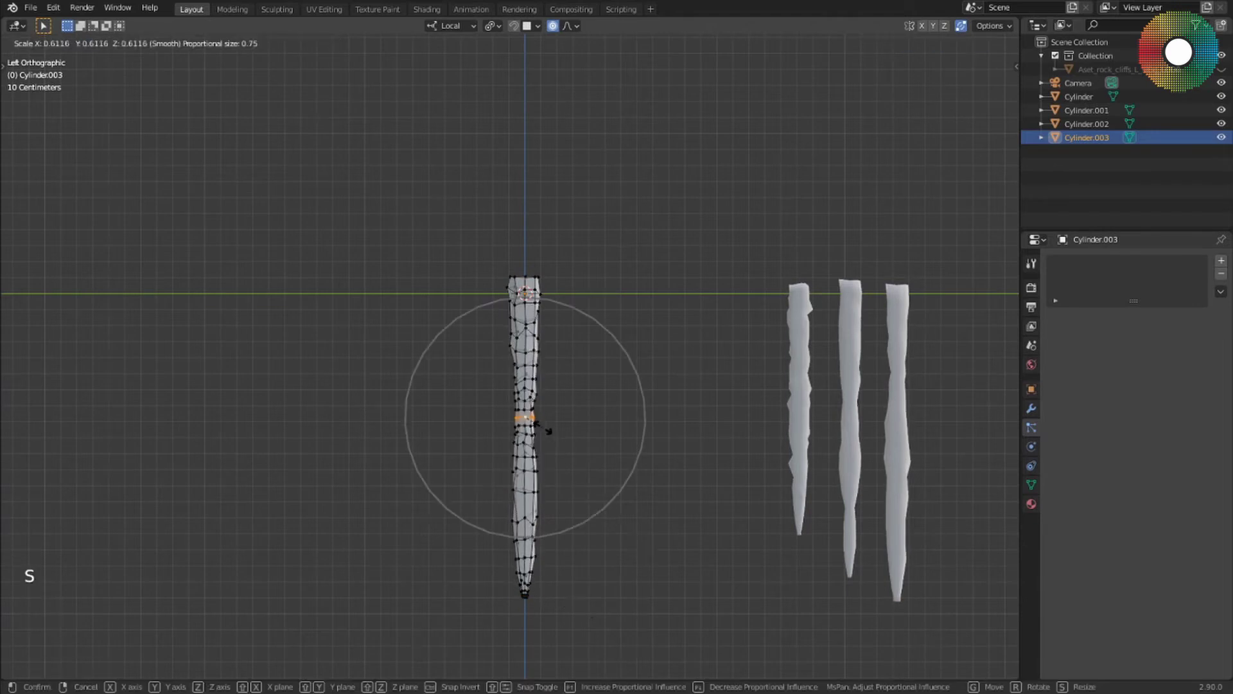
left_click(548, 430)
Shade the fourth icicle smooth in Object Mode and place it in line with the other three
key("Tab")
right_click(576, 448)
key("g")
key("g")
left_click(800, 449)
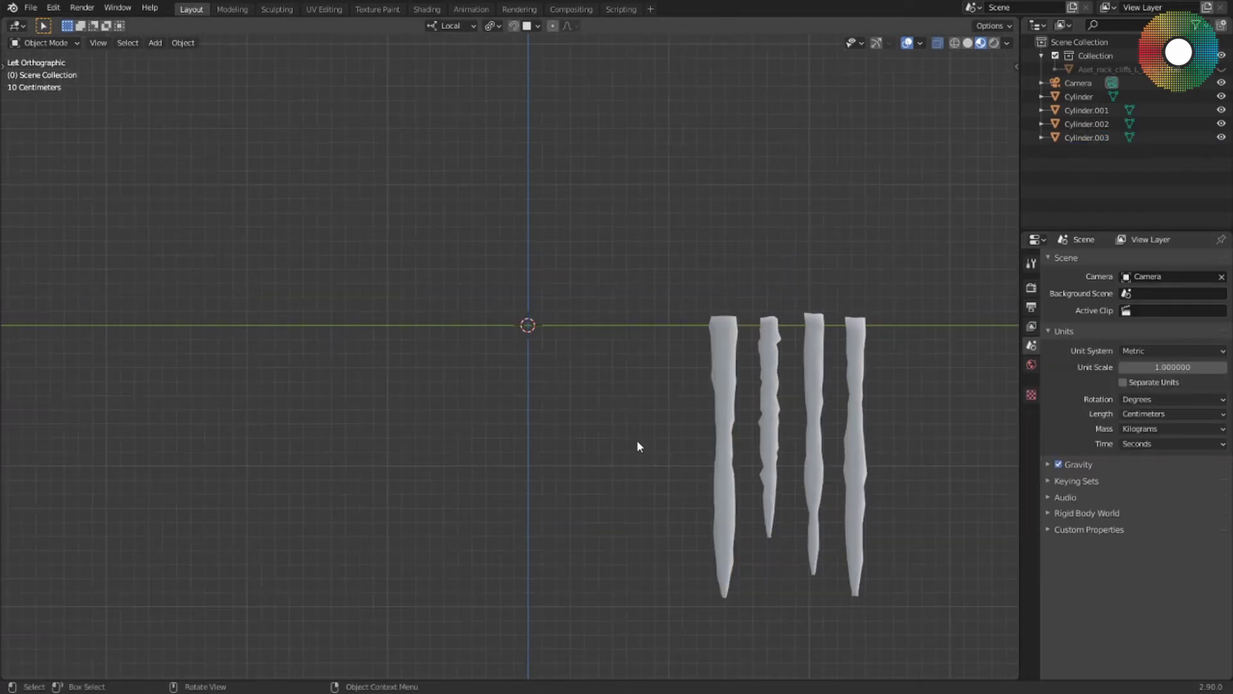
Duplicate all four icicles and place the copies in a second row at the same height, locking the Z axis
middle_click_drag(684, 370, 719, 406)
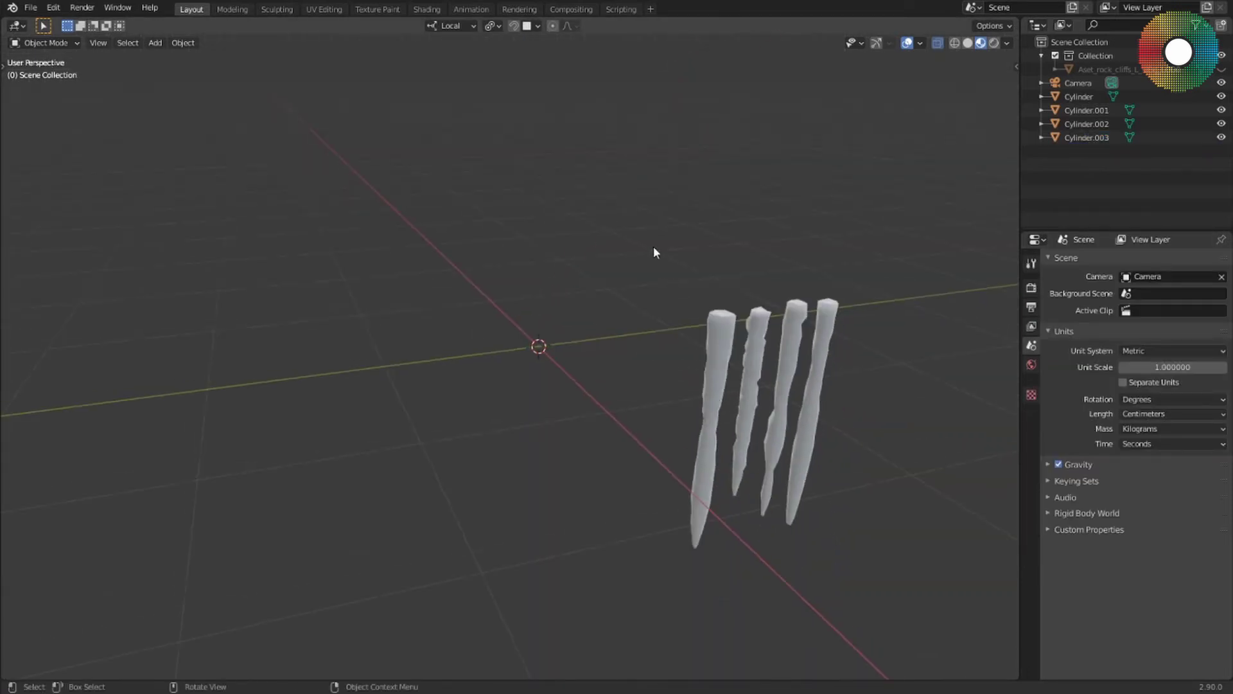
left_click_drag(653, 247, 881, 540)
middle_click_drag(815, 449, 832, 467)
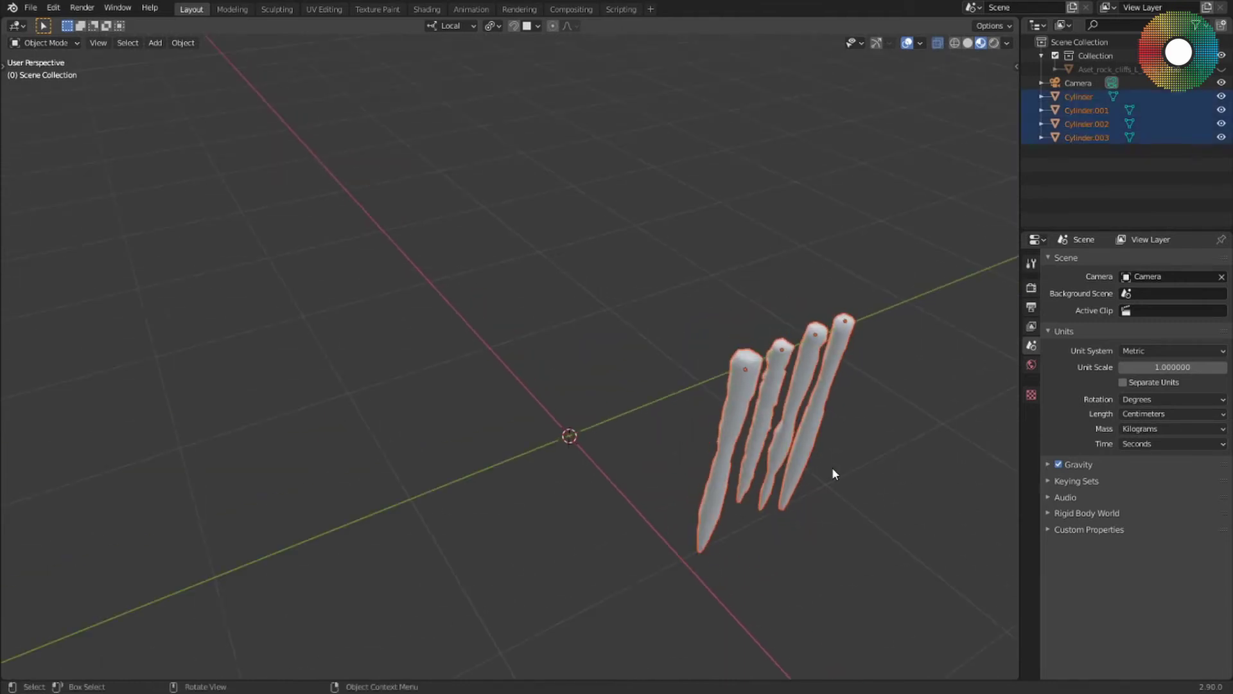
key("shift+d")
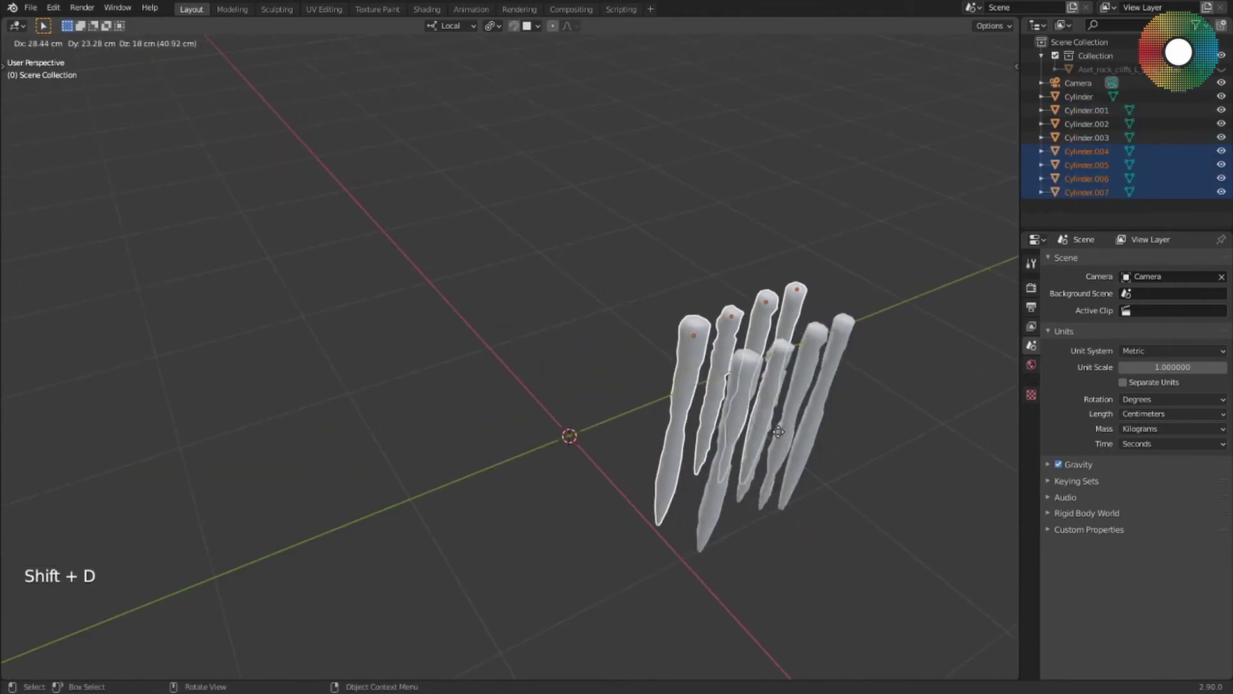
key("shift+z")
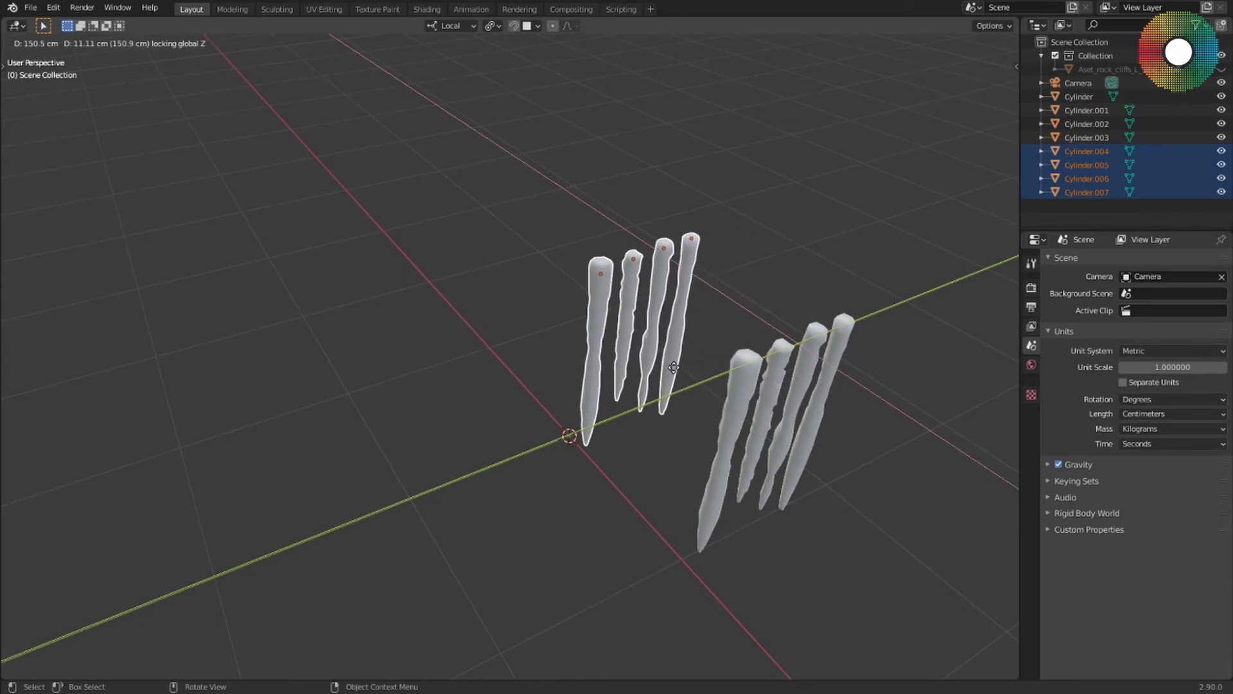
left_click(705, 381)
middle_click_drag(769, 349, 753, 314)
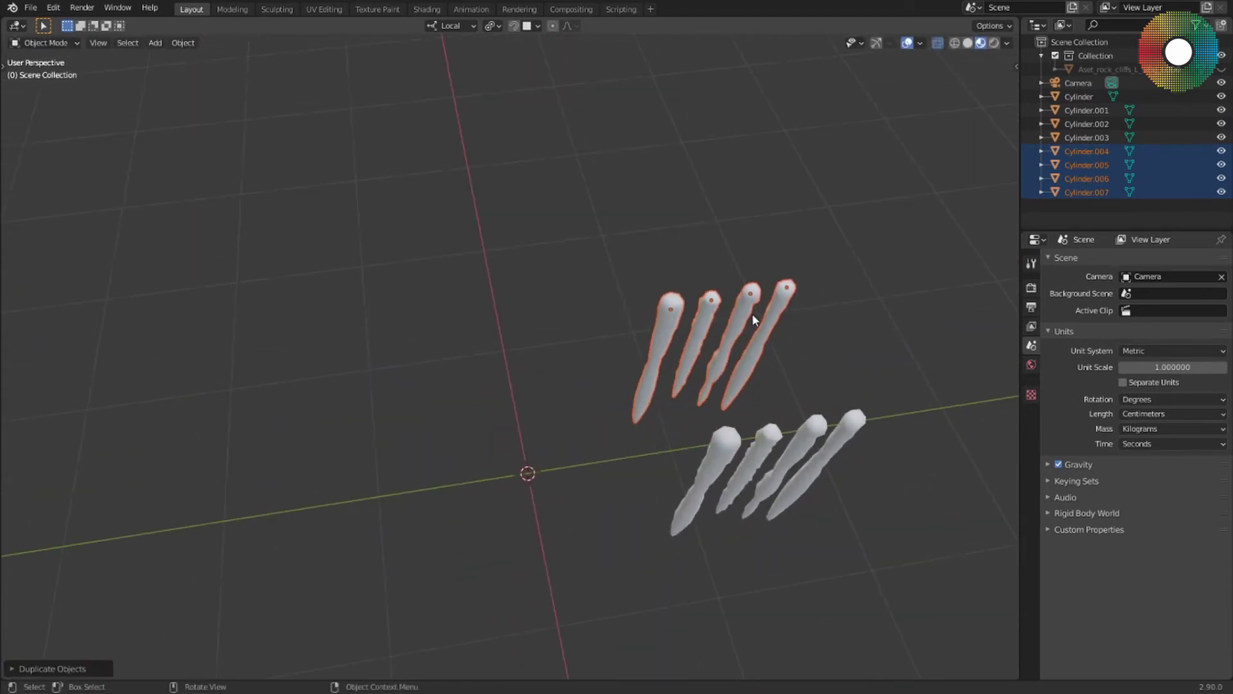
Set the transform orientation to Local and the pivot point to Individual Origins
key("comma")
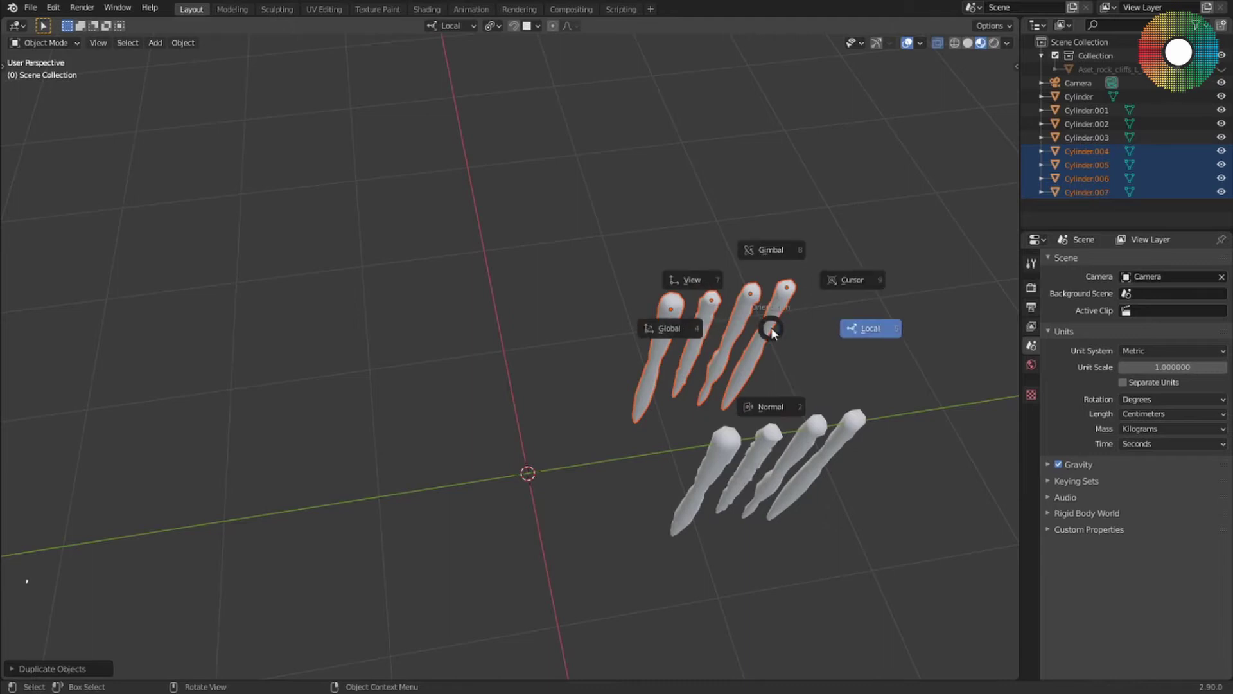
left_click(887, 330)
key("period")
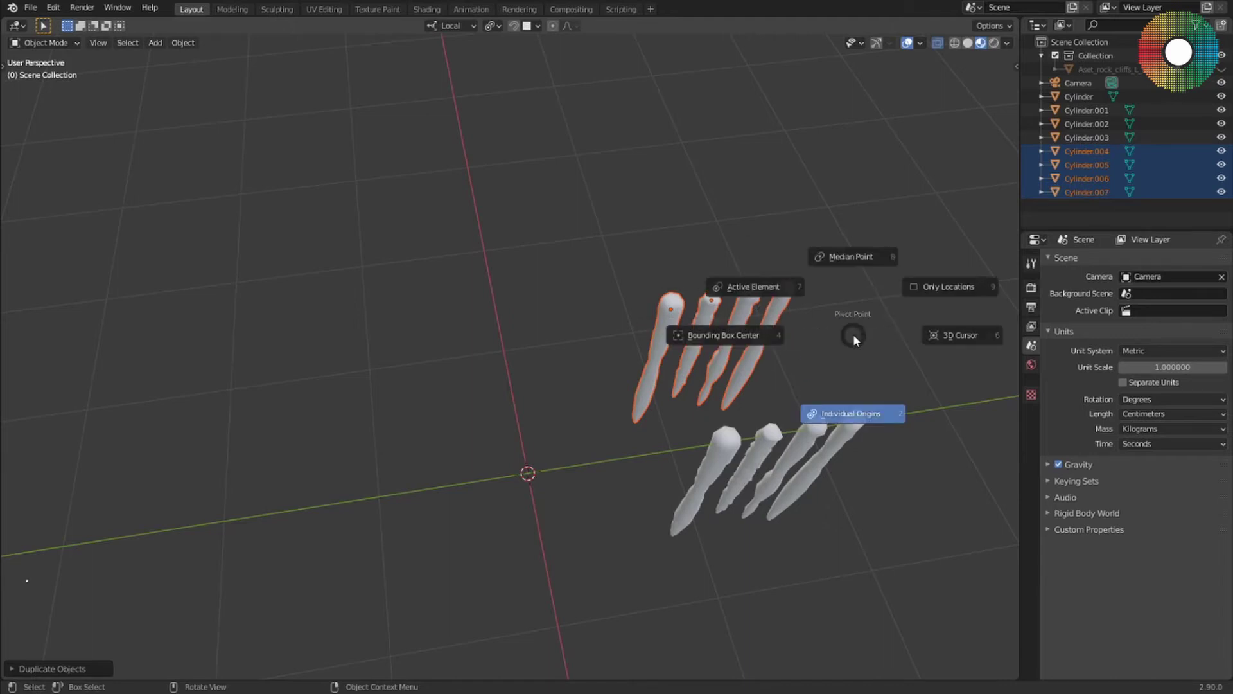
left_click(859, 420)
Rotate the four copied icicles about 42° around Z and apply their rotation
middle_click_drag(808, 371, 792, 341)
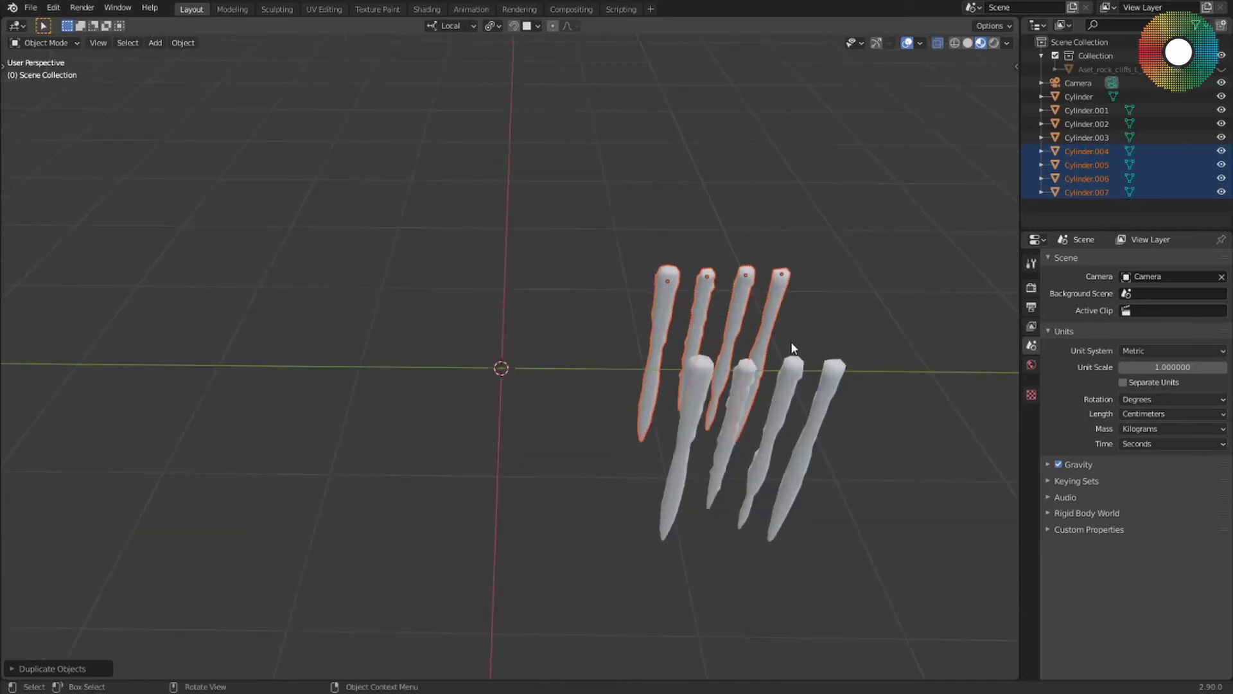
key("r")
key("z")
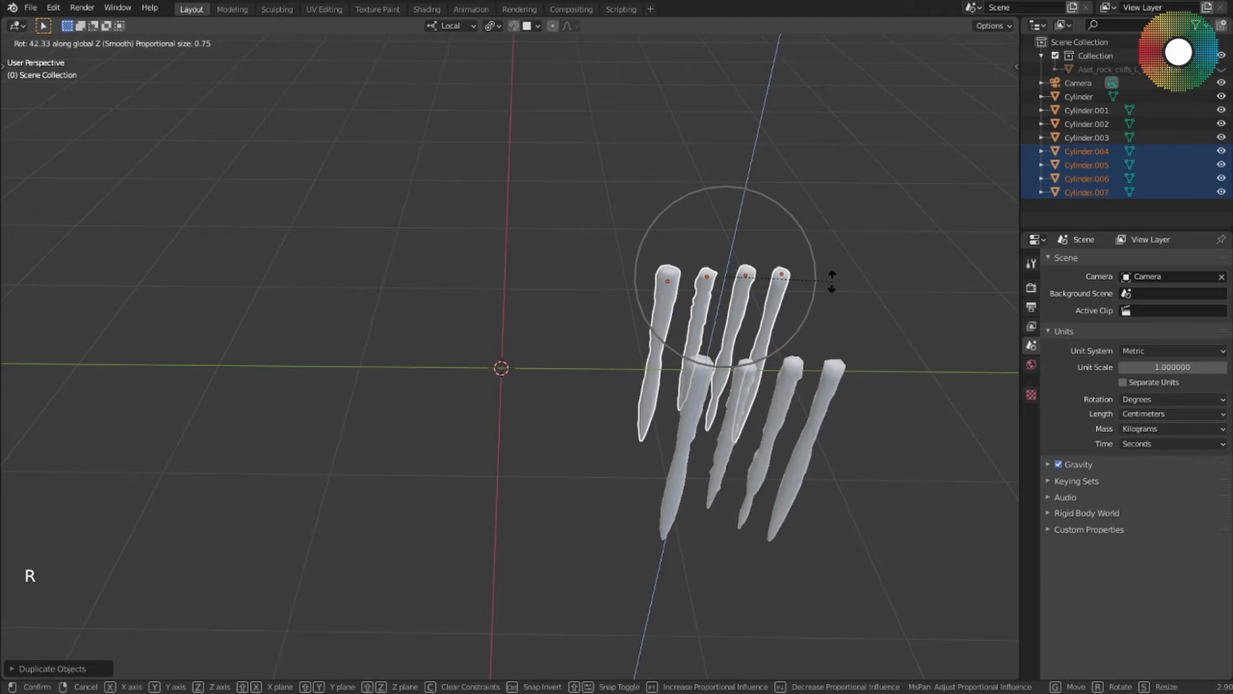
left_click(831, 282)
key("ctrl+a")
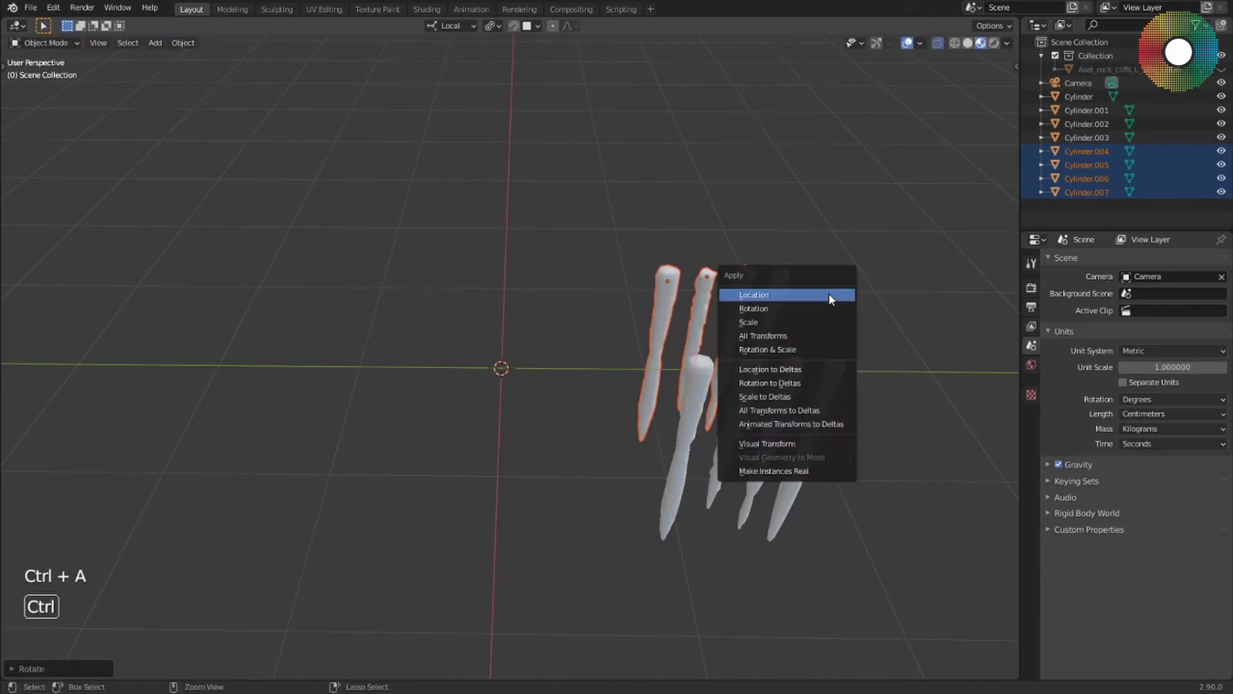
left_click(802, 309)
Shorten the four copied icicles by scaling them to about 0.93 along the Z axis
mouse_move(801, 310)
middle_mouse_down()
mouse_move(665, 352)
mouse_move(870, 330)
mouse_move(796, 308)
mouse_move(790, 295)
mouse_move(815, 291)
middle_mouse_up()
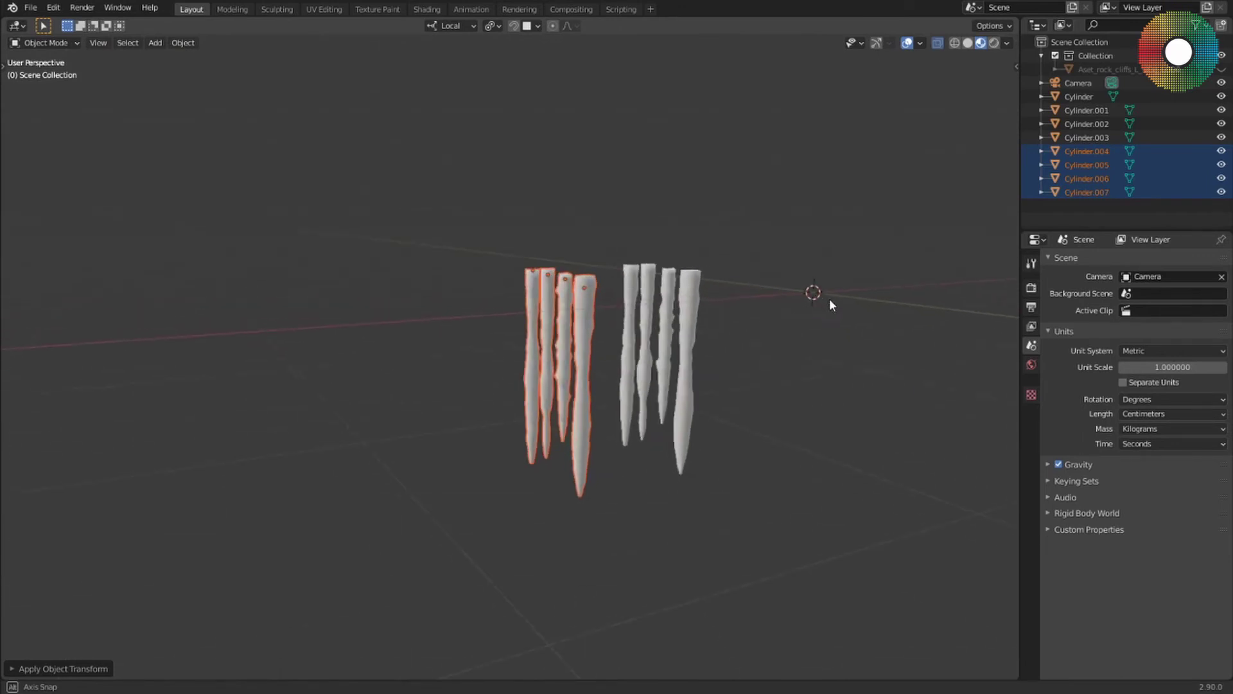
key("s")
key("z")
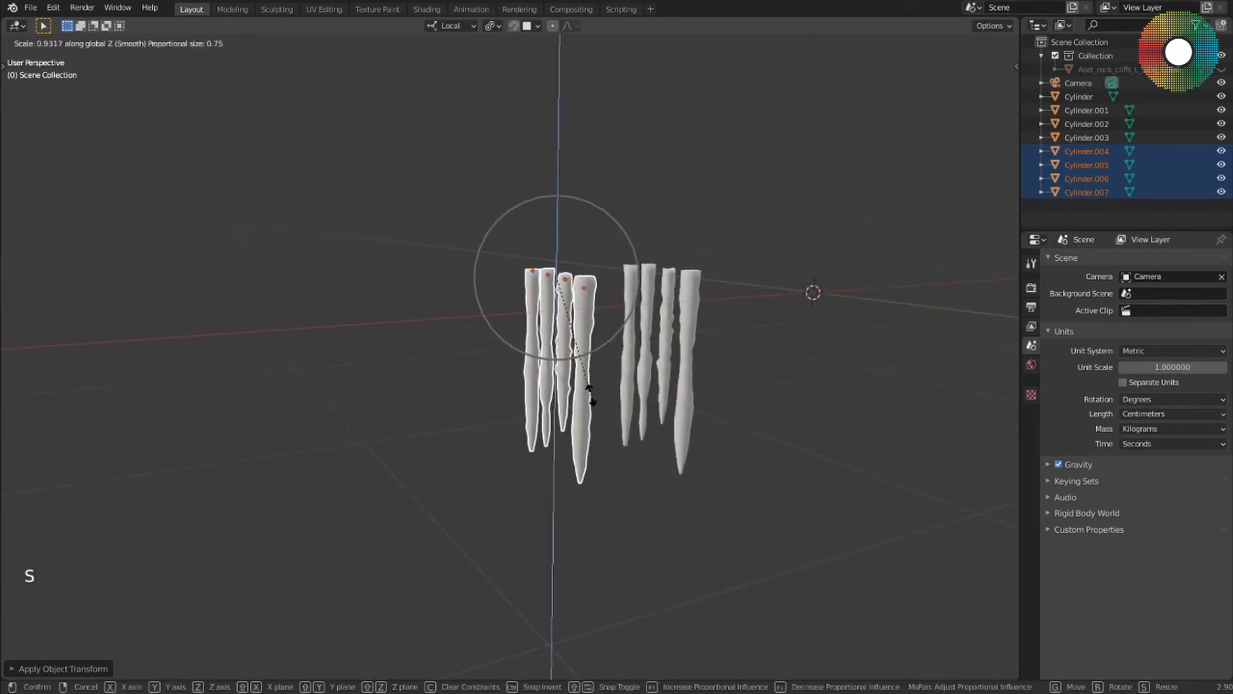
left_click(593, 389)
middle_click_drag(591, 395, 701, 406)
key("a")
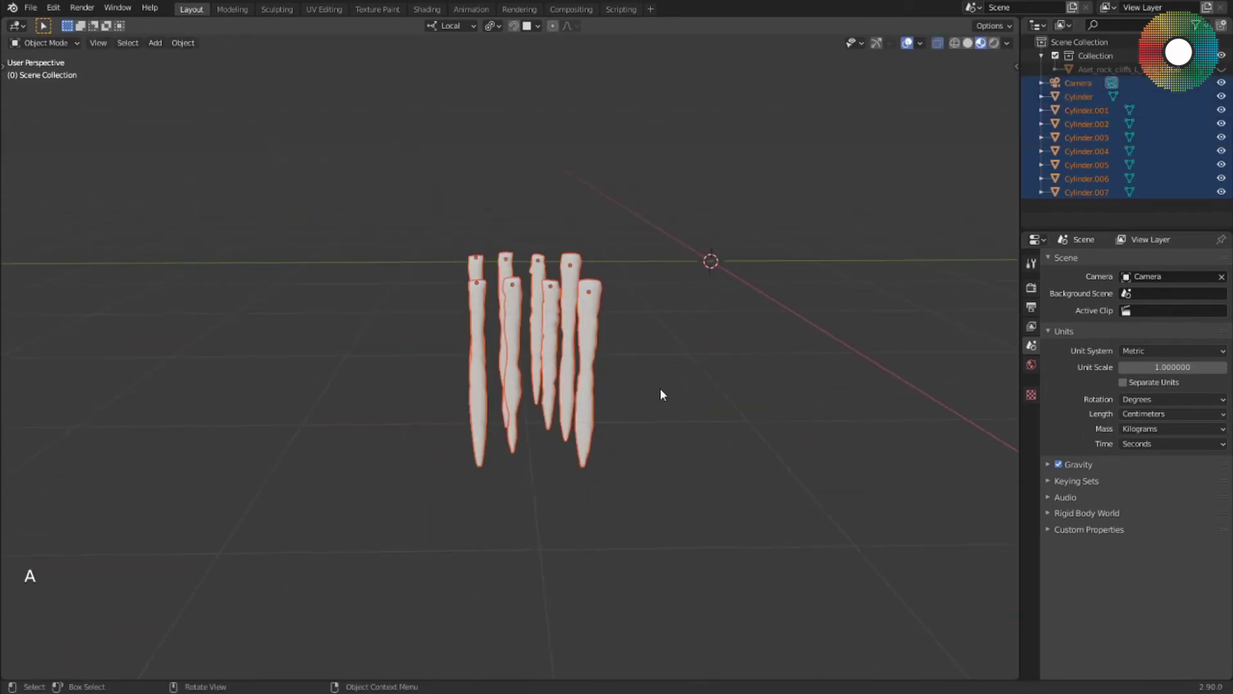
key("shift+z")
key("Tab")
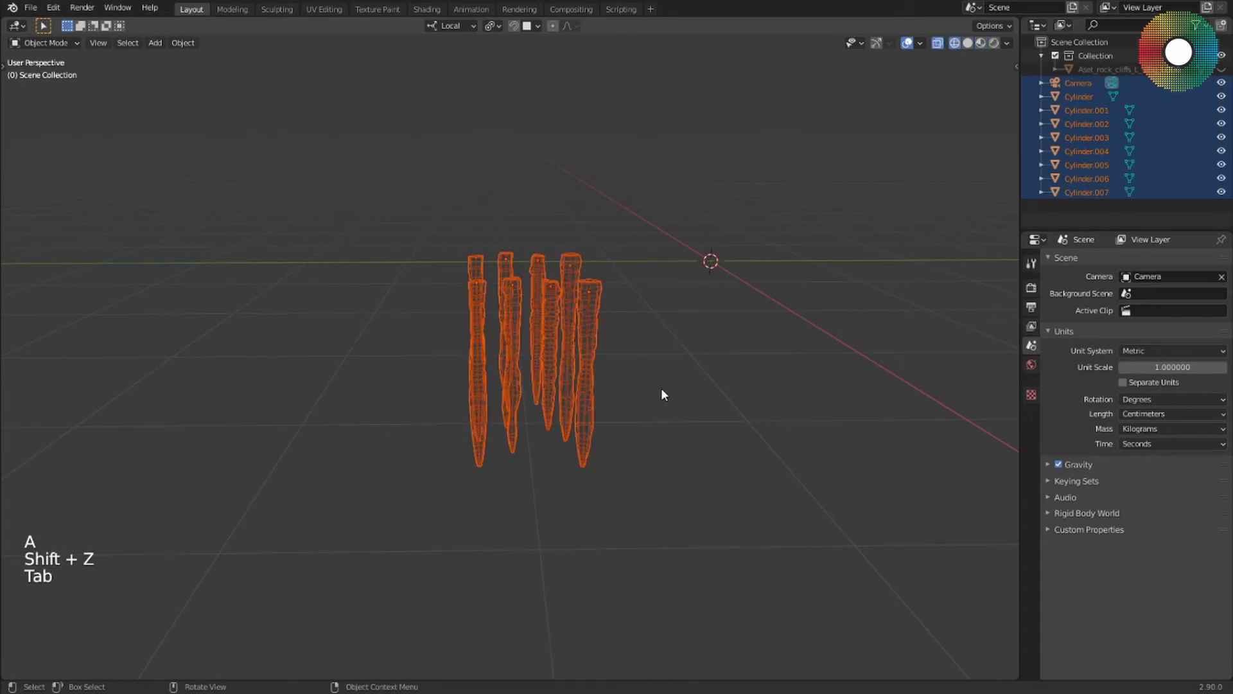
key("z")
Select the four copied icicles and thicken them to about 1.11 with the Z axis locked
middle_click_drag(661, 390, 666, 333)
left_click_drag(666, 326, 544, 439)
left_click(501, 445, "shift")
middle_click_drag(543, 453, 559, 432)
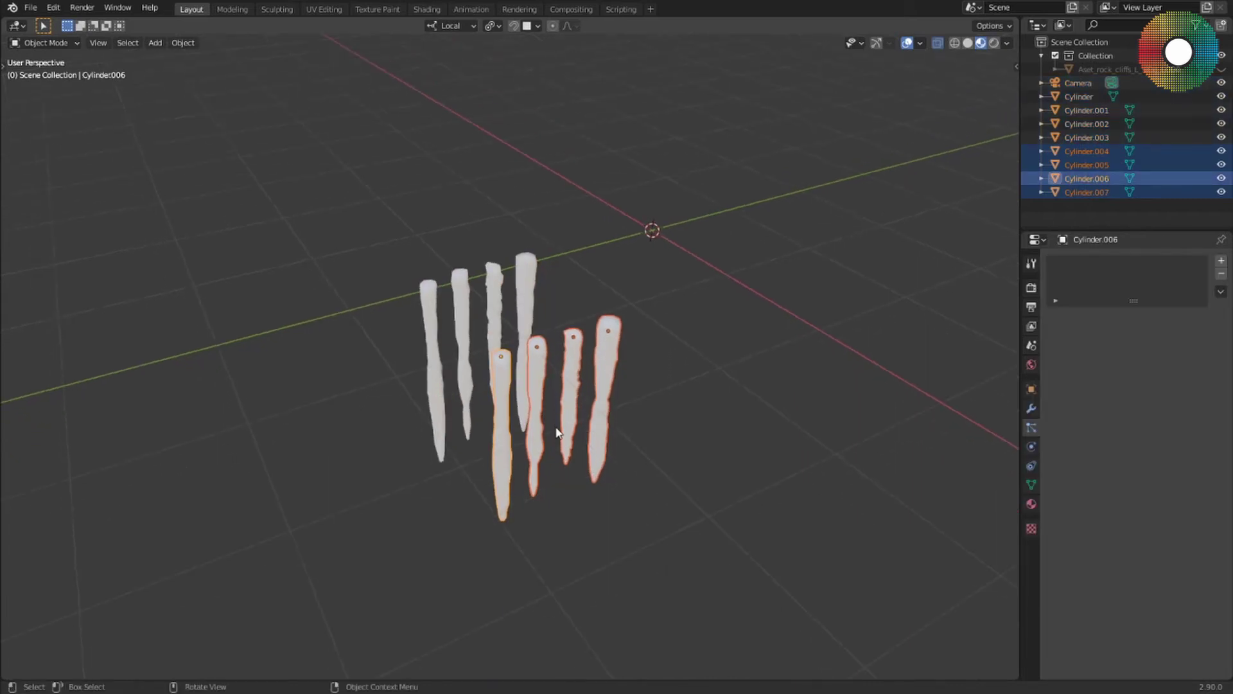
key("s")
key("shift+z")
key("shift+z")
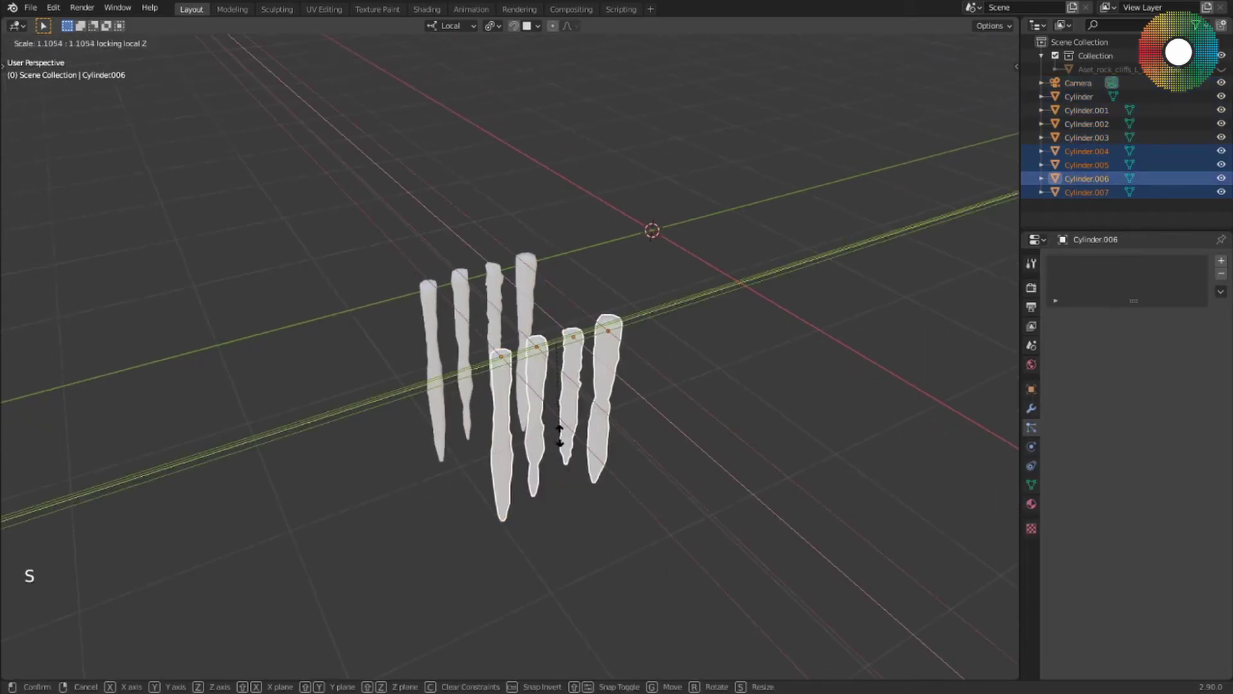
left_click(558, 429)
middle_click_drag(557, 429, 708, 399)
key("Tab")
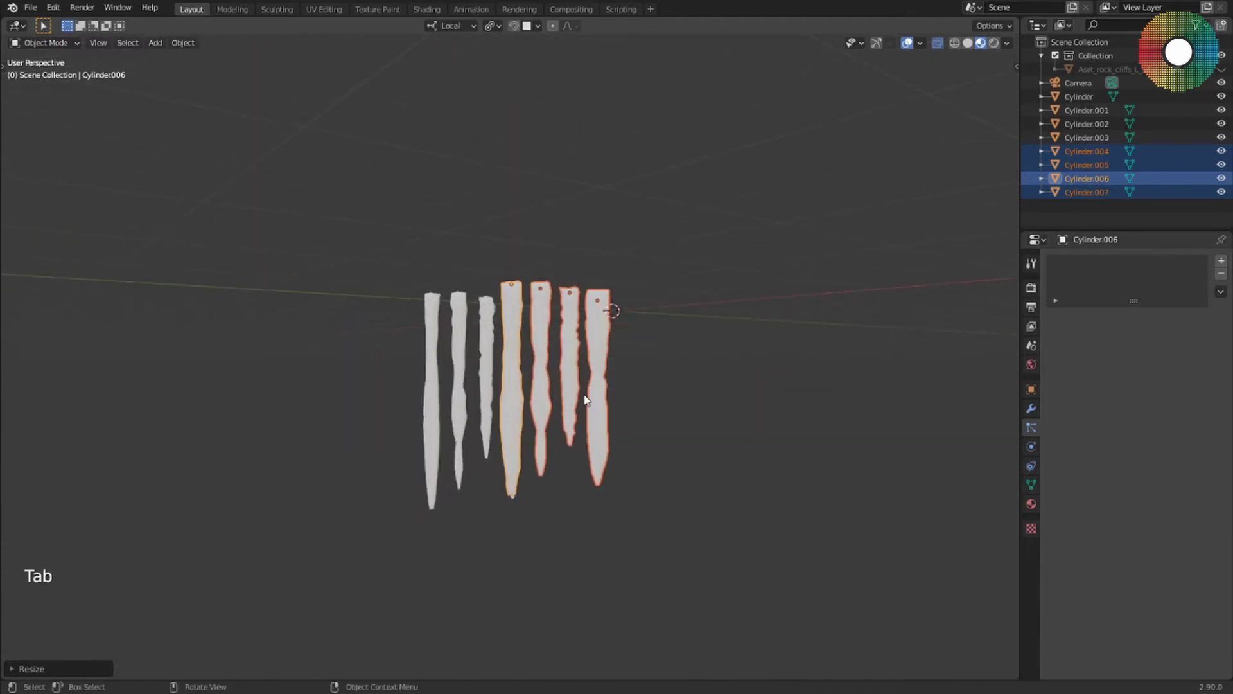
Apply the scale of the four copied icicles and clear the selection
key("ctrl+a")
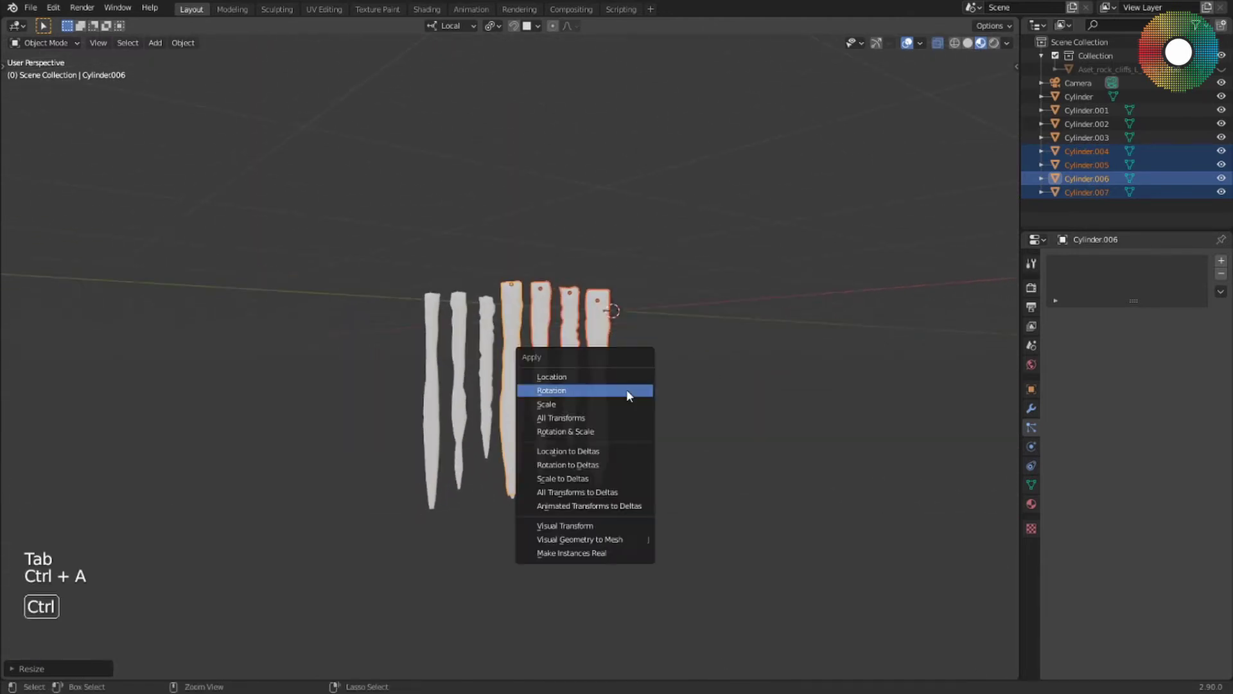
left_click(575, 406)
left_click(730, 418)
middle_click_drag(730, 418, 482, 410)
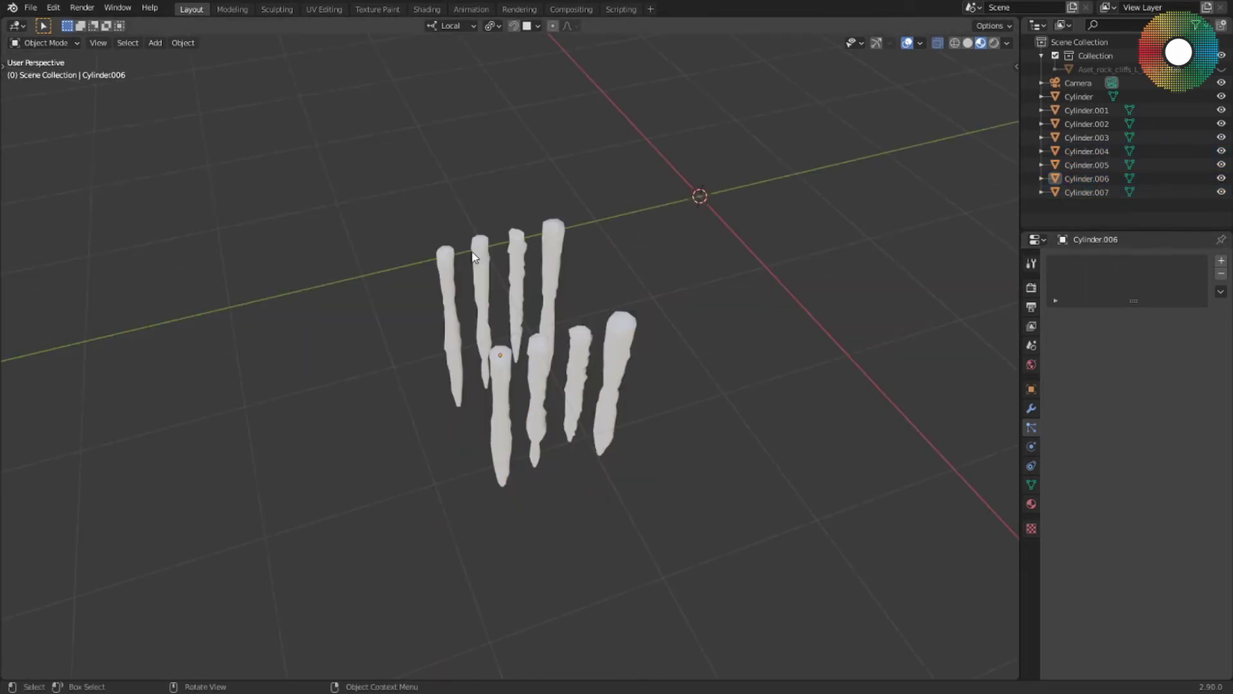
Duplicate the four original icicles in the back row, place the copies in line beside them, and rotate the copies
left_click_drag(402, 187, 599, 275)
key("shift+d")
middle_click_drag(688, 257, 760, 240)
left_click(817, 334)
middle_click_drag(819, 338, 823, 239)
key("r")
middle_click(813, 254)
left_click(859, 233)
key("Tab")
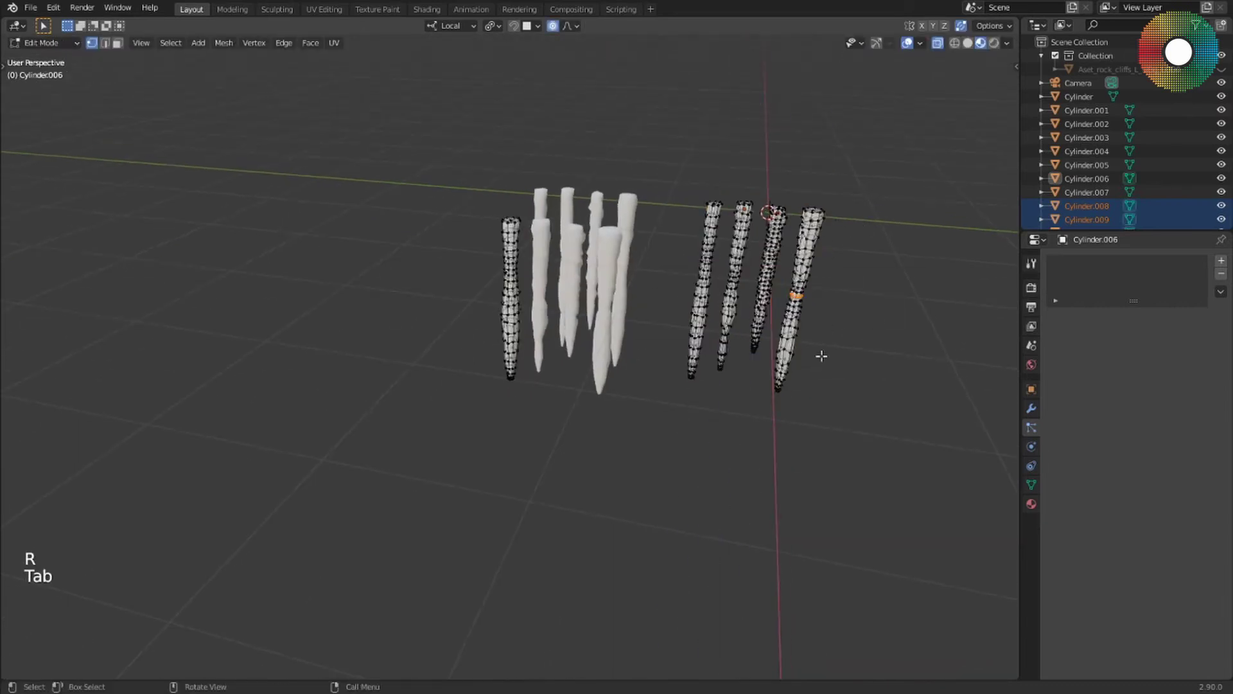
middle_click_drag(820, 356, 793, 334)
left_click(791, 338)
key("a")
key("a")
key("a")
key("s")
key("z")
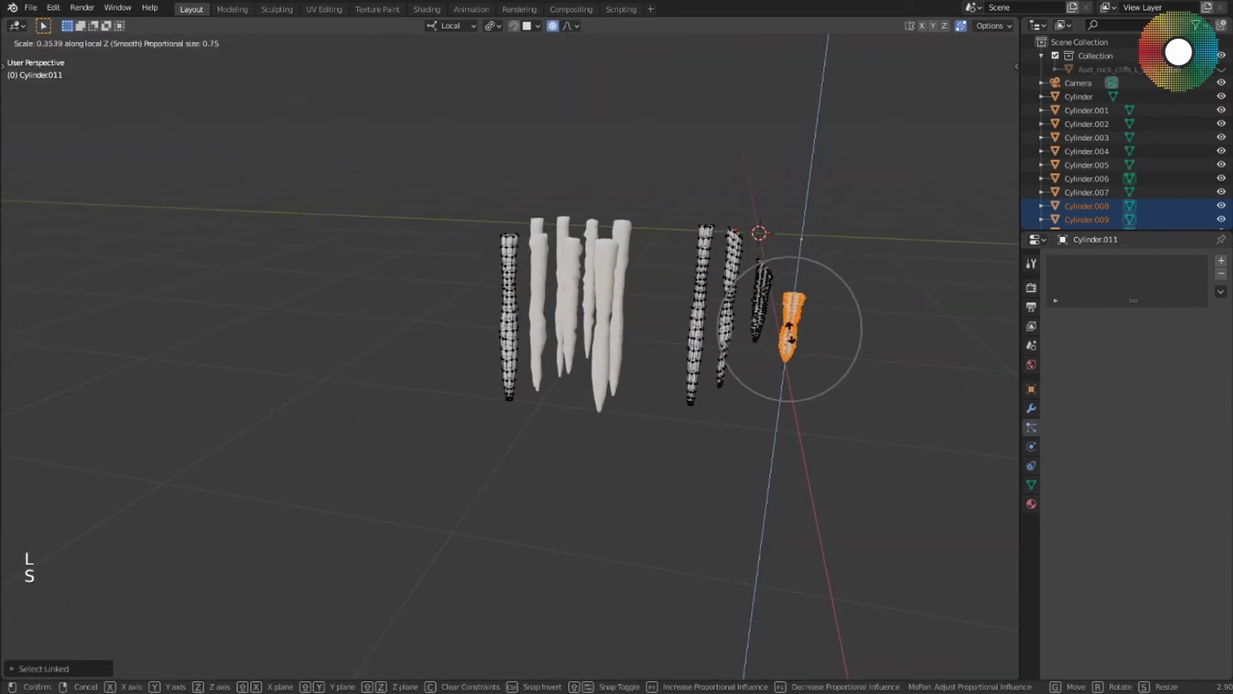
key("Escape")
key("s")
key("z")
key("z")
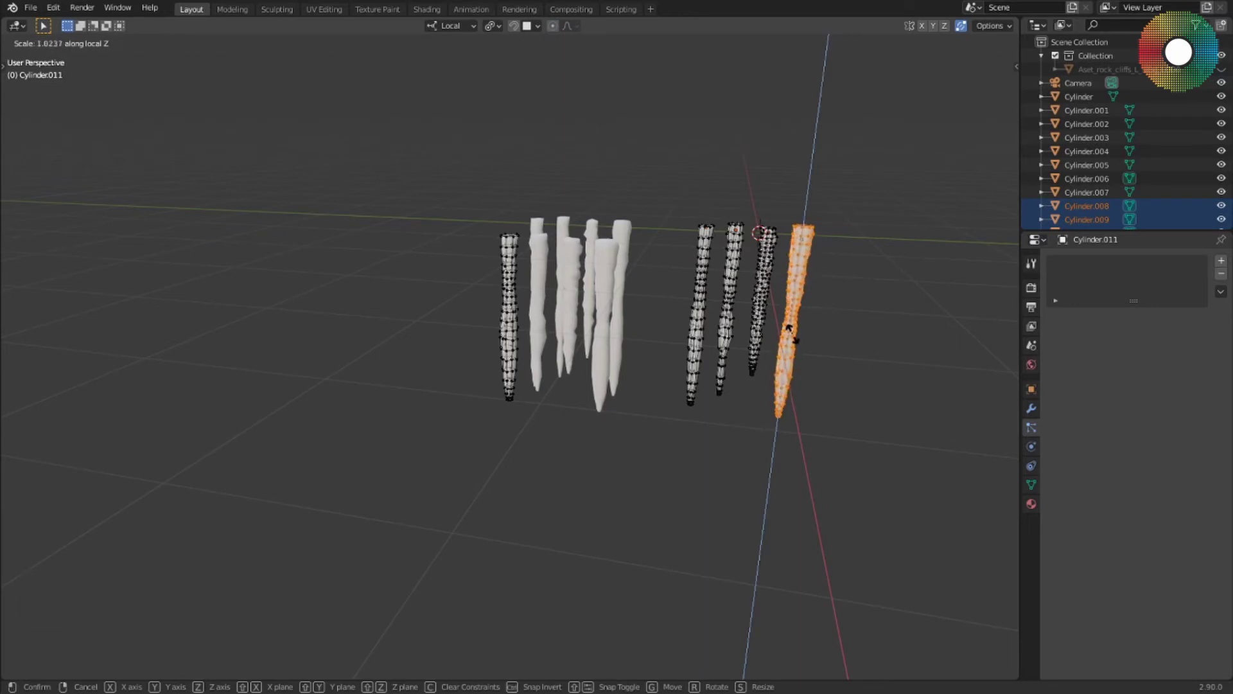
left_click(785, 333)
key("Tab")
Shorten the thick icicle at the outer end of the new group to about 0.88 along its local Z
key("s")
key("z")
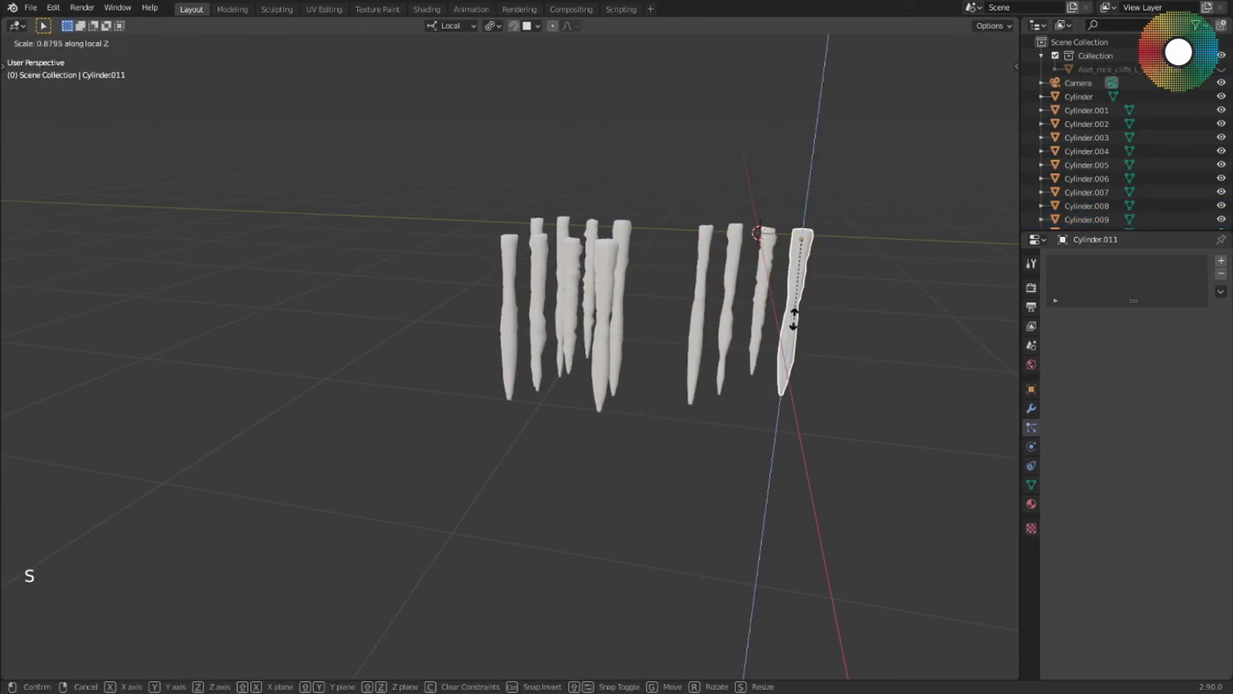
key("Escape")
Lengthen the thin-tipped icicle, second from the inner end of the new group, along its local Z
left_click(731, 314)
key("s")
key("z")
key("z")
left_click(724, 329)
Thicken the icicle at the inner end of the new group, scaling it with the Z axis locked
left_click(694, 336)
key("s")
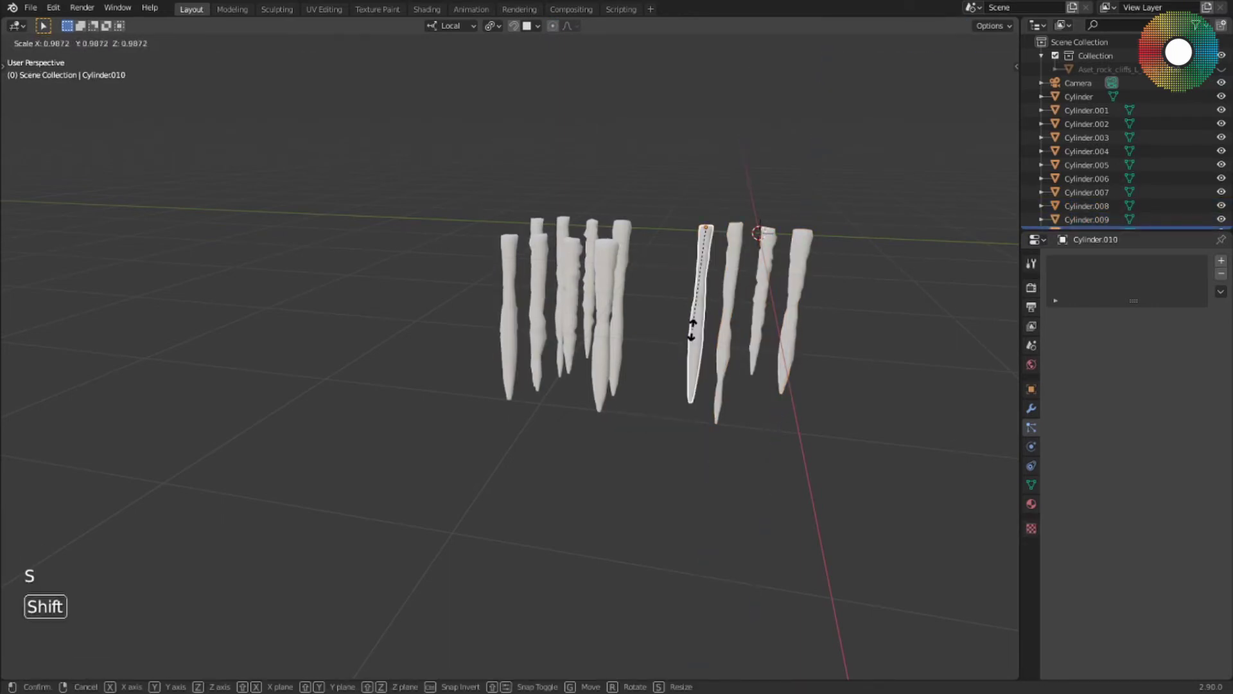
key("shift+z")
left_click(740, 358)
middle_click_drag(742, 356, 764, 365)
Select the four icicles of the new group and apply their rotation and scale
left_click_drag(662, 370, 819, 288)
key("ctrl+a")
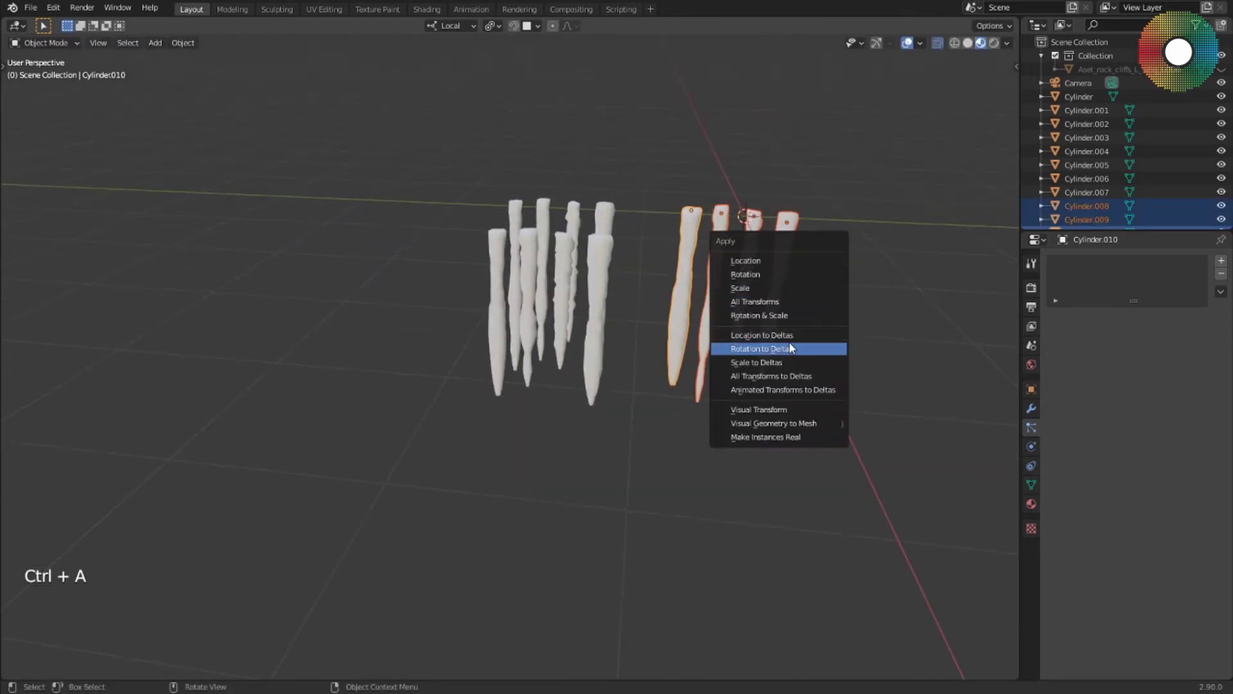
left_click(792, 316)
Select all the icicles and move them into a new collection named Ice
middle_click_drag(509, 278, 471, 186)
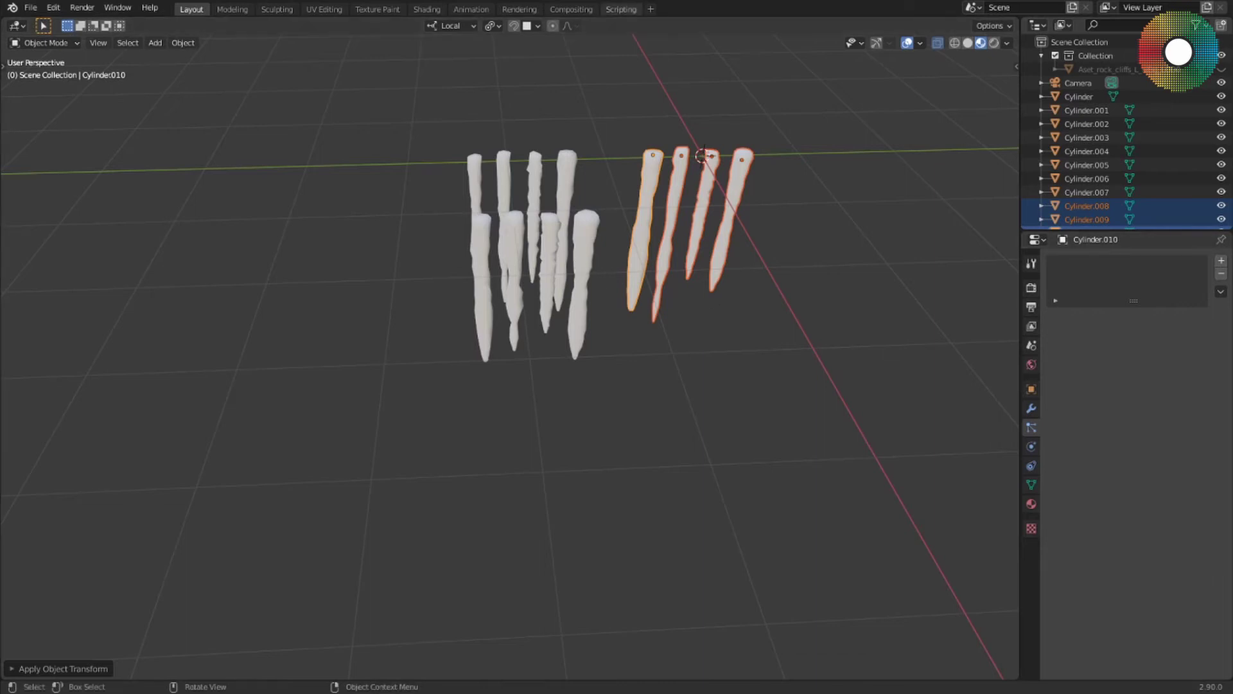
left_click_drag(353, 119, 824, 432)
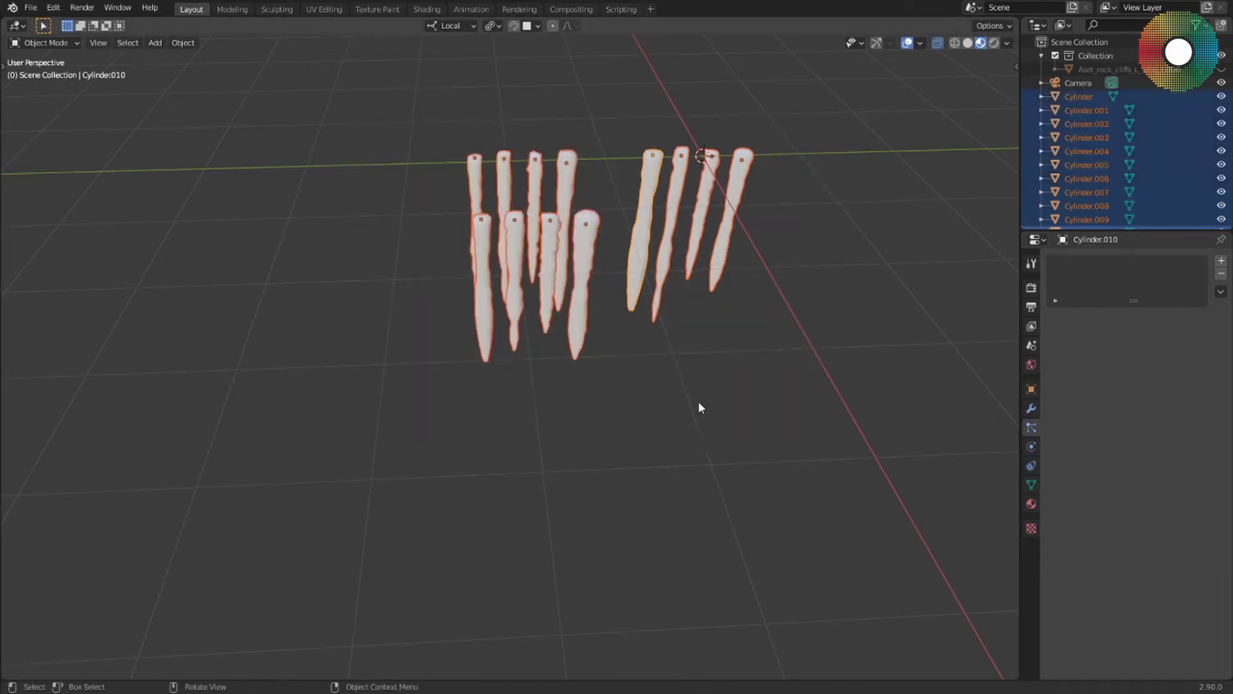
key("m")
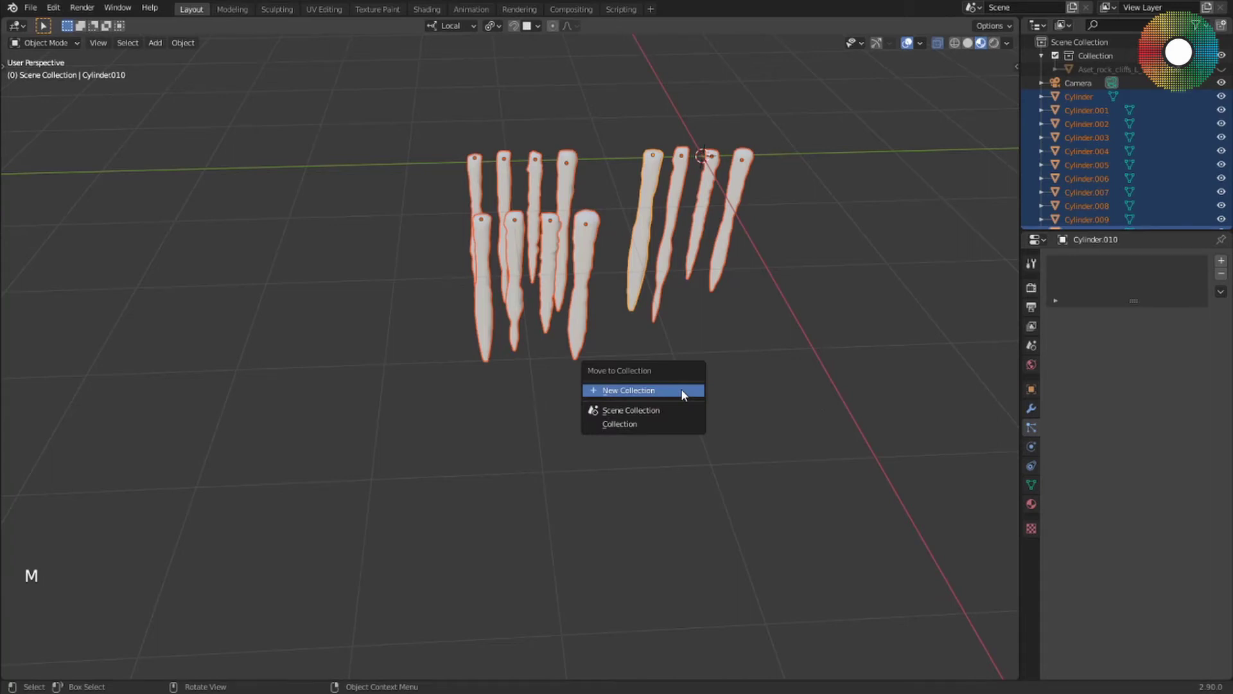
left_click(682, 391)
type("Ice")
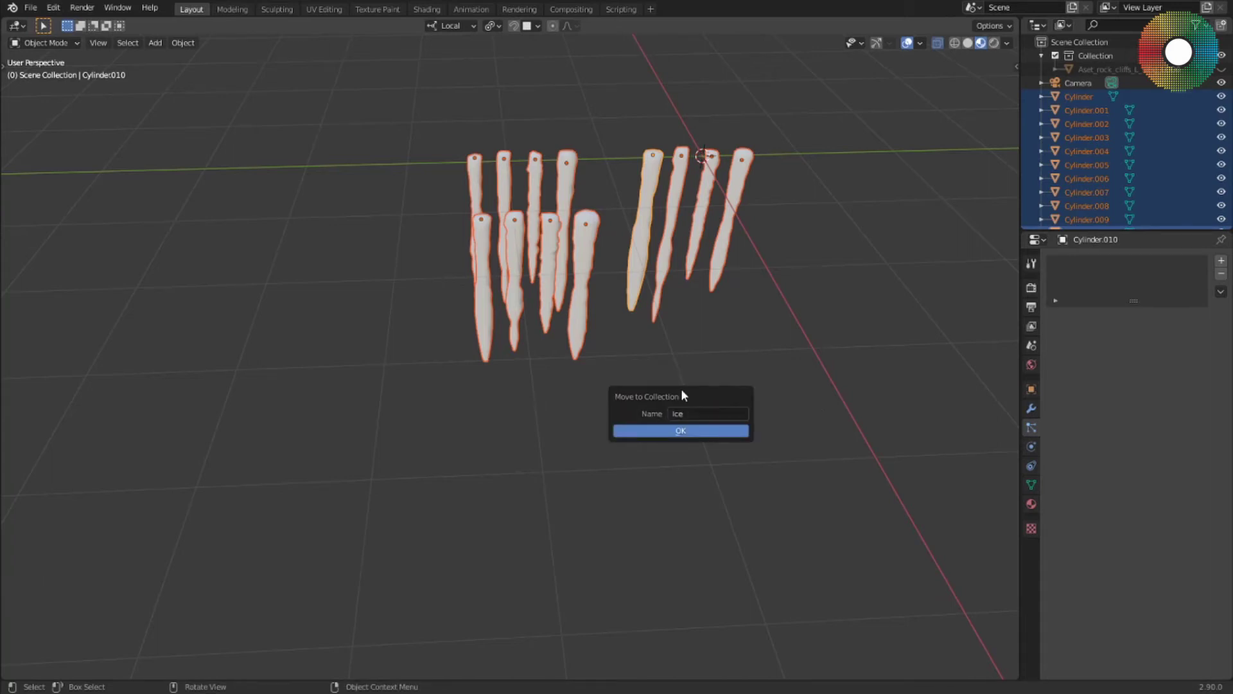
left_click(678, 431)
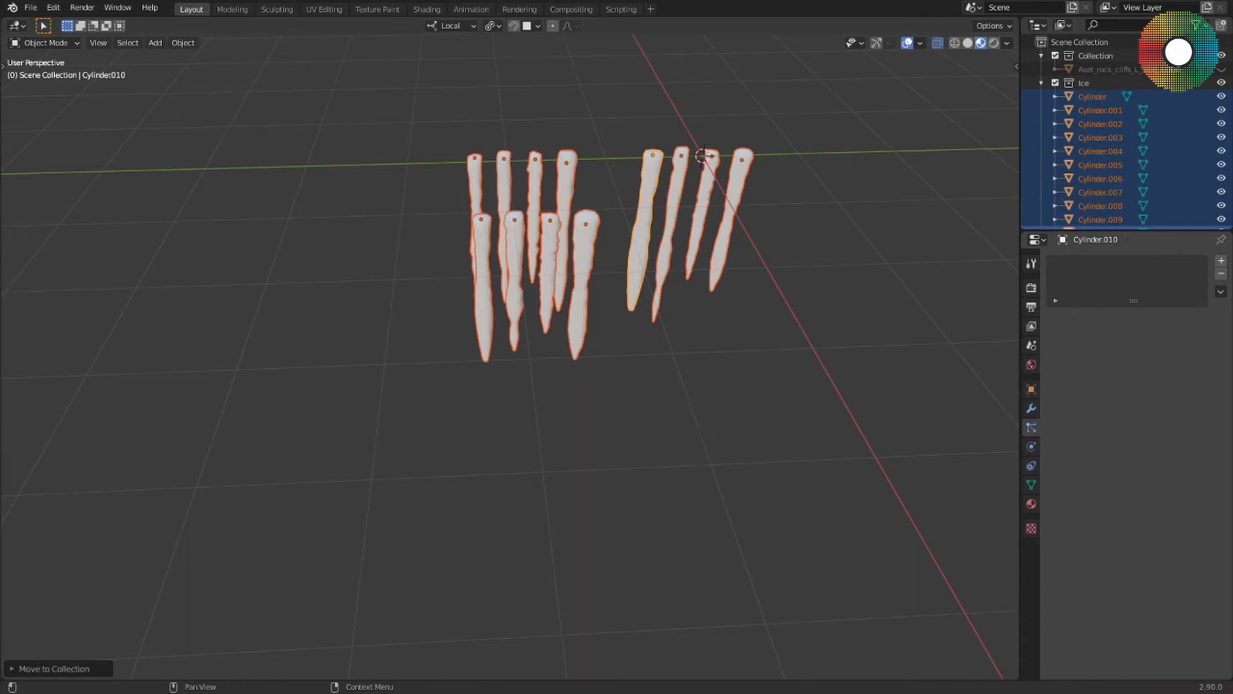
Hide the Ice collection and show the rock cliff mesh
left_click(1223, 84)
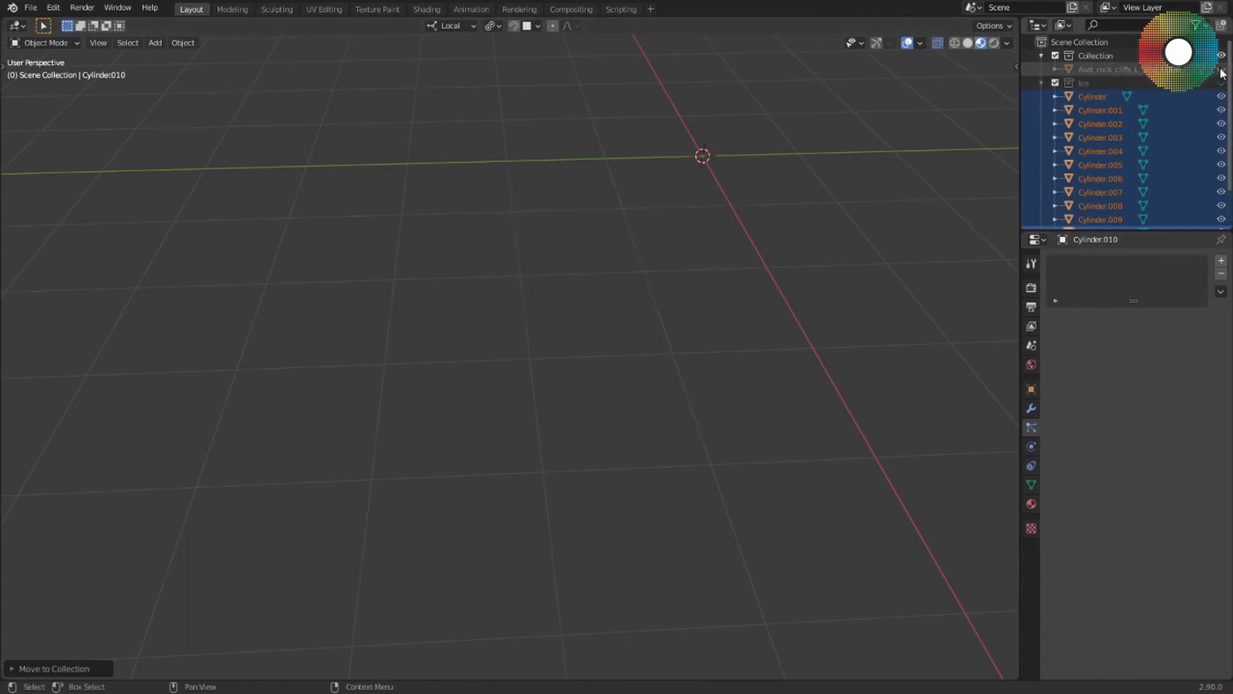
left_click(1222, 69)
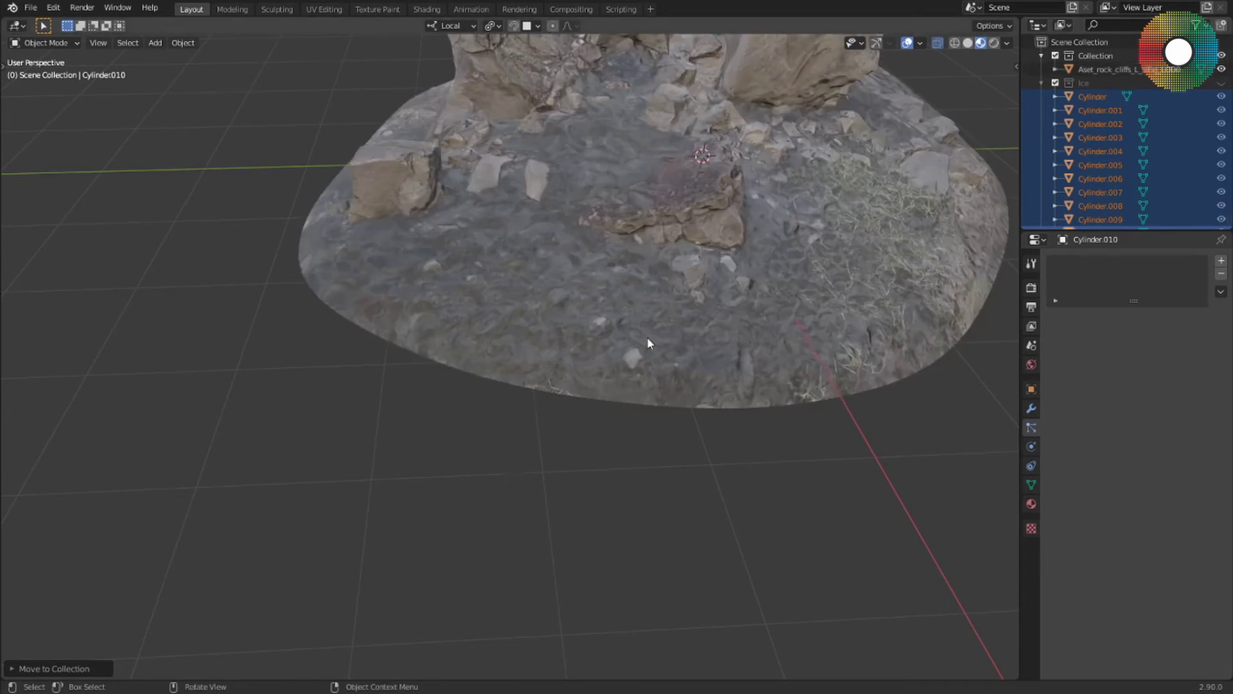
middle_click_drag(647, 340, 707, 328)
Examine the overhanging ledges of the rock cliff as possible places for icicles
scroll(691, 303, "up", 8)
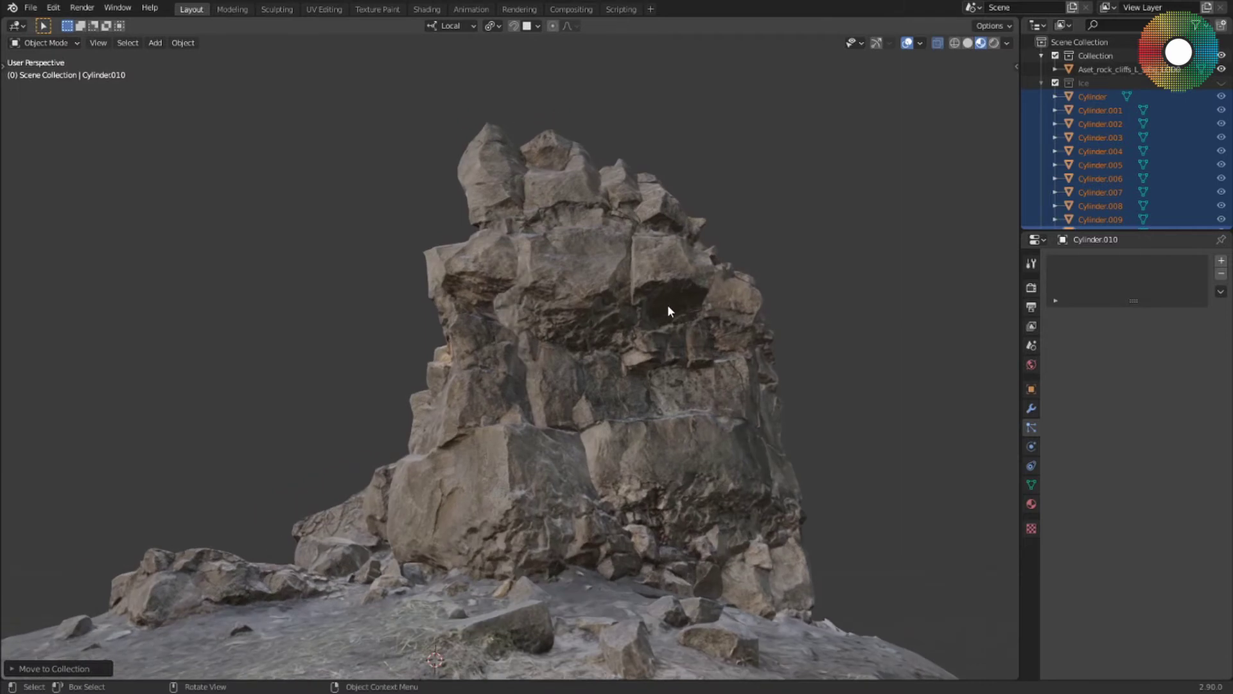
scroll(668, 304, "up", 2)
scroll(681, 299, "up", 5)
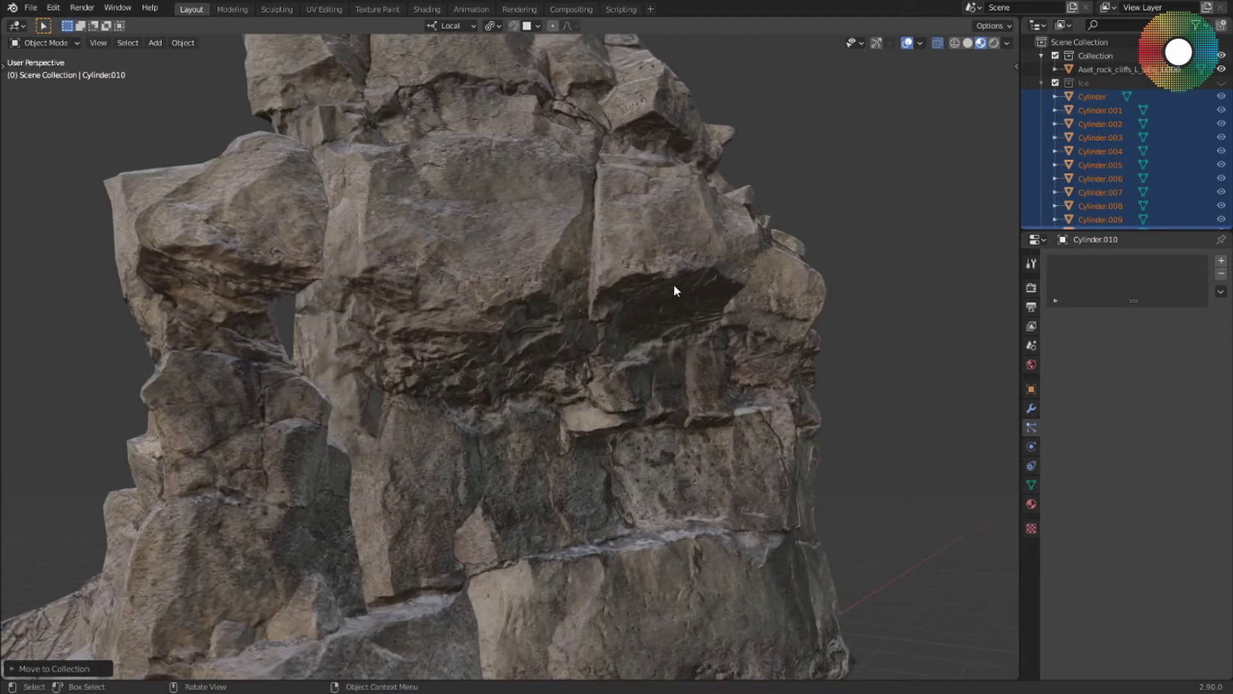
middle_click_drag(710, 296, 710, 329)
scroll(709, 325, "up", 1)
scroll(553, 387, "down", 4)
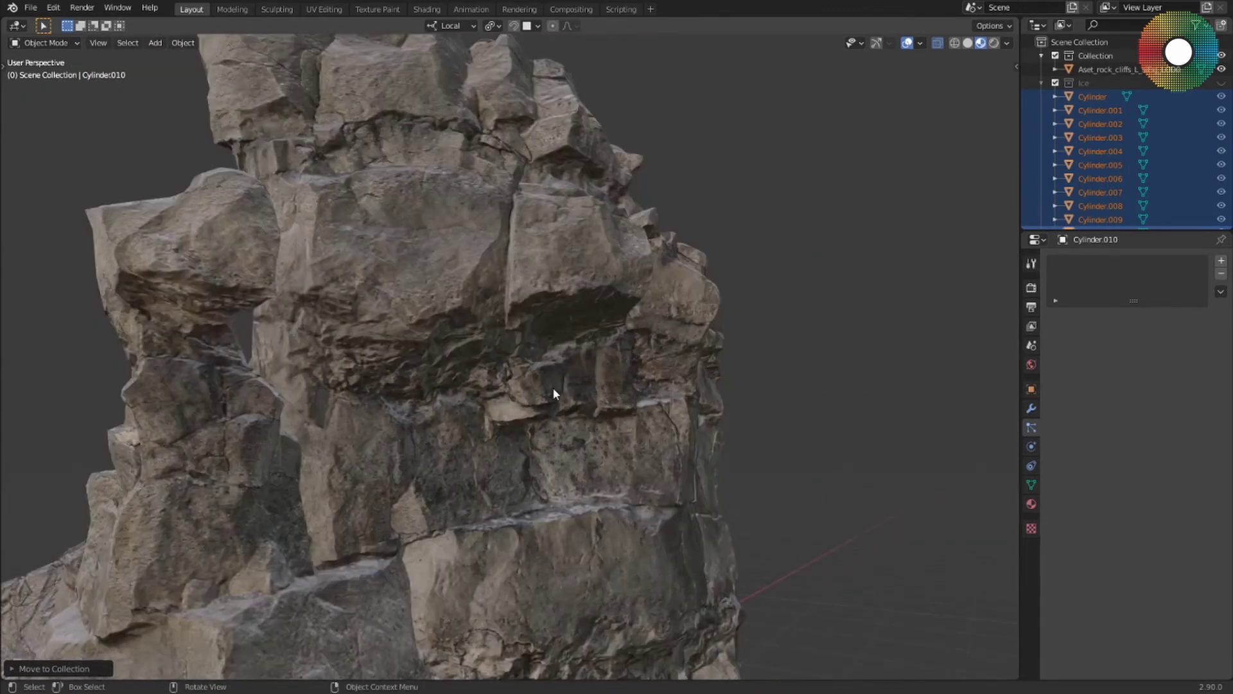
middle_click_drag(553, 388, 586, 365)
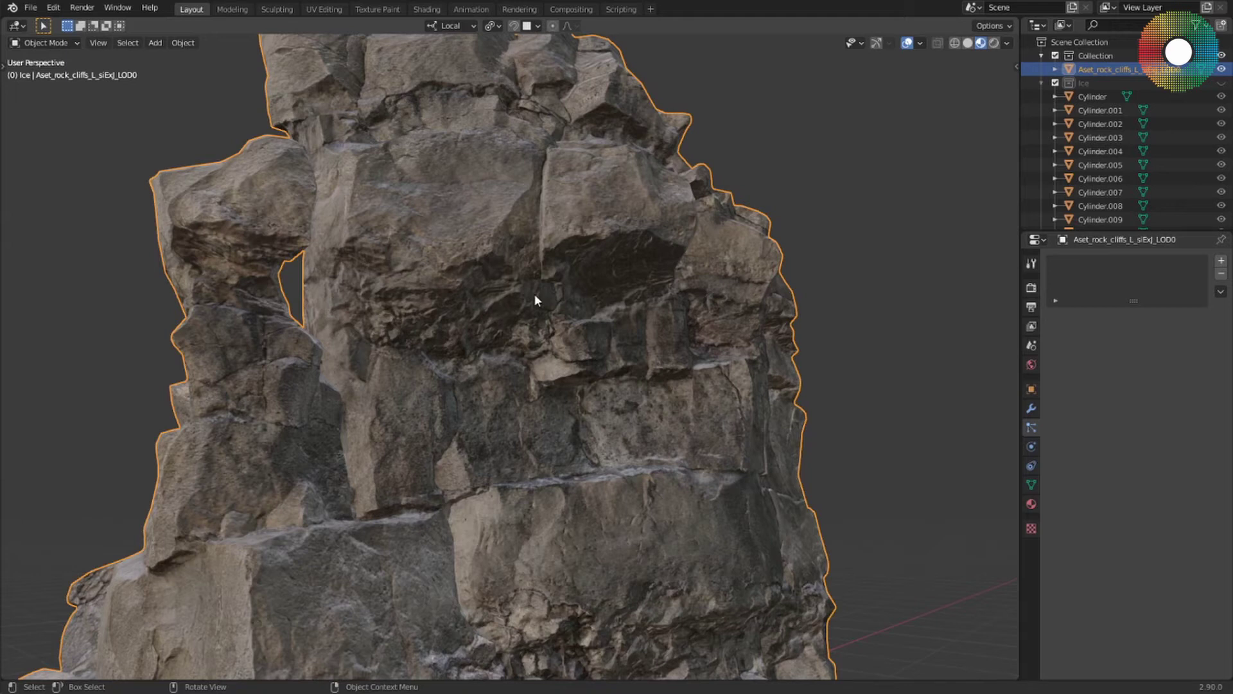
middle_click_drag(566, 267, 636, 216)
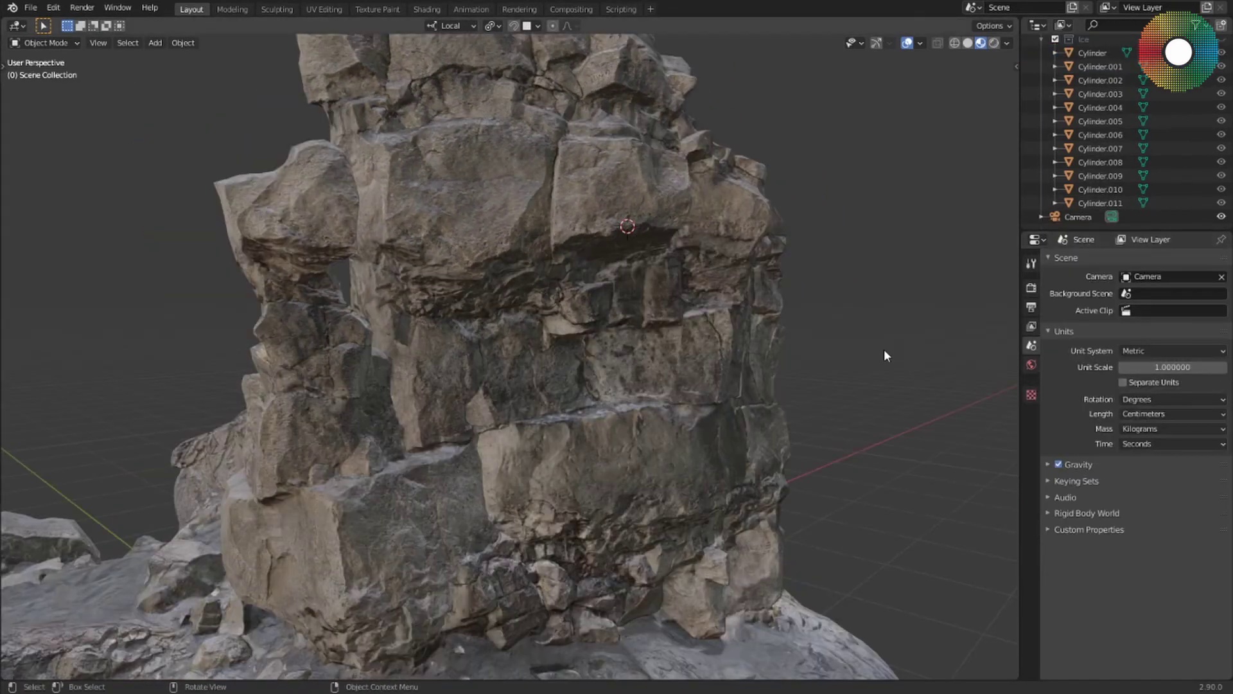
Add a plane at the 3D cursor on the cliff's overhang and scale it down to a small patch
key("shift+a")
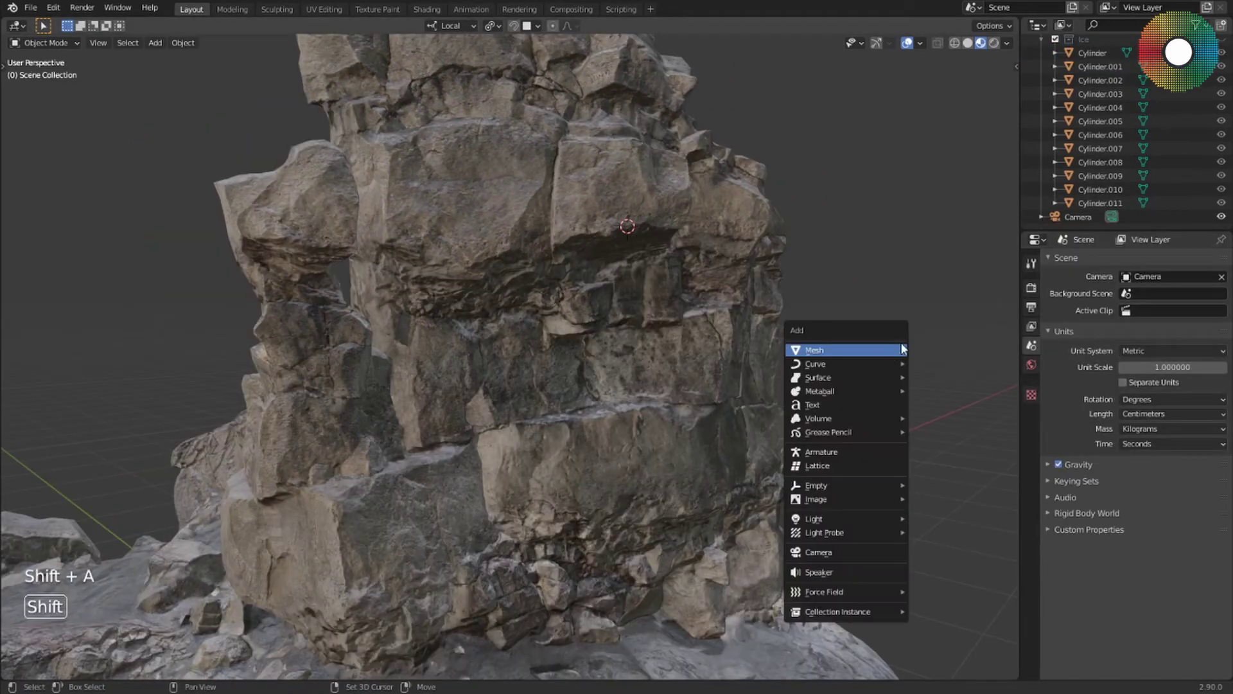
mouse_move(887, 350)
left_click(952, 349)
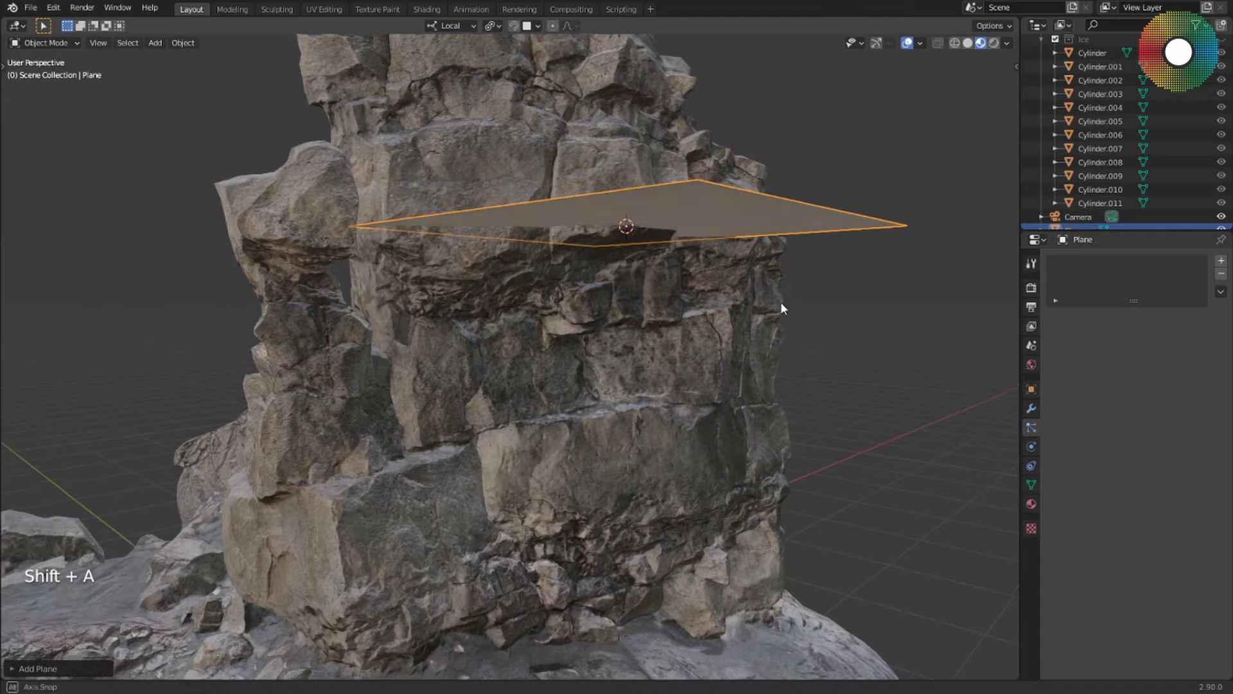
middle_click_drag(780, 303, 779, 358)
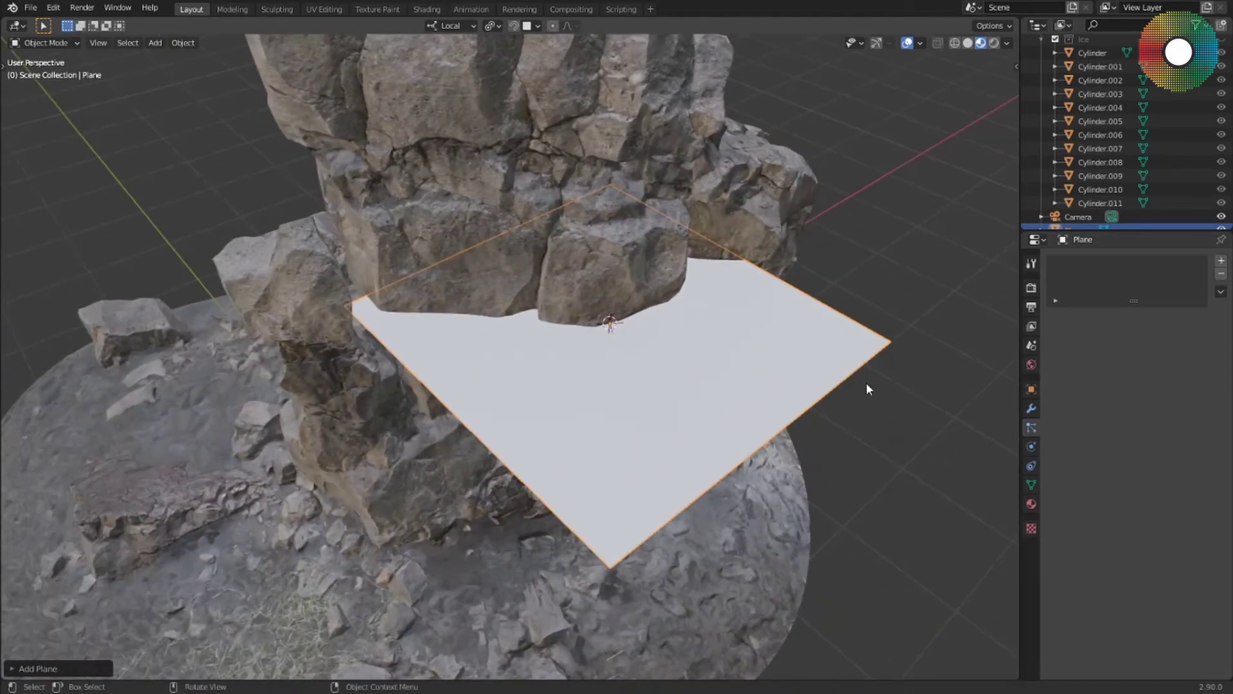
key("s")
left_click(654, 327)
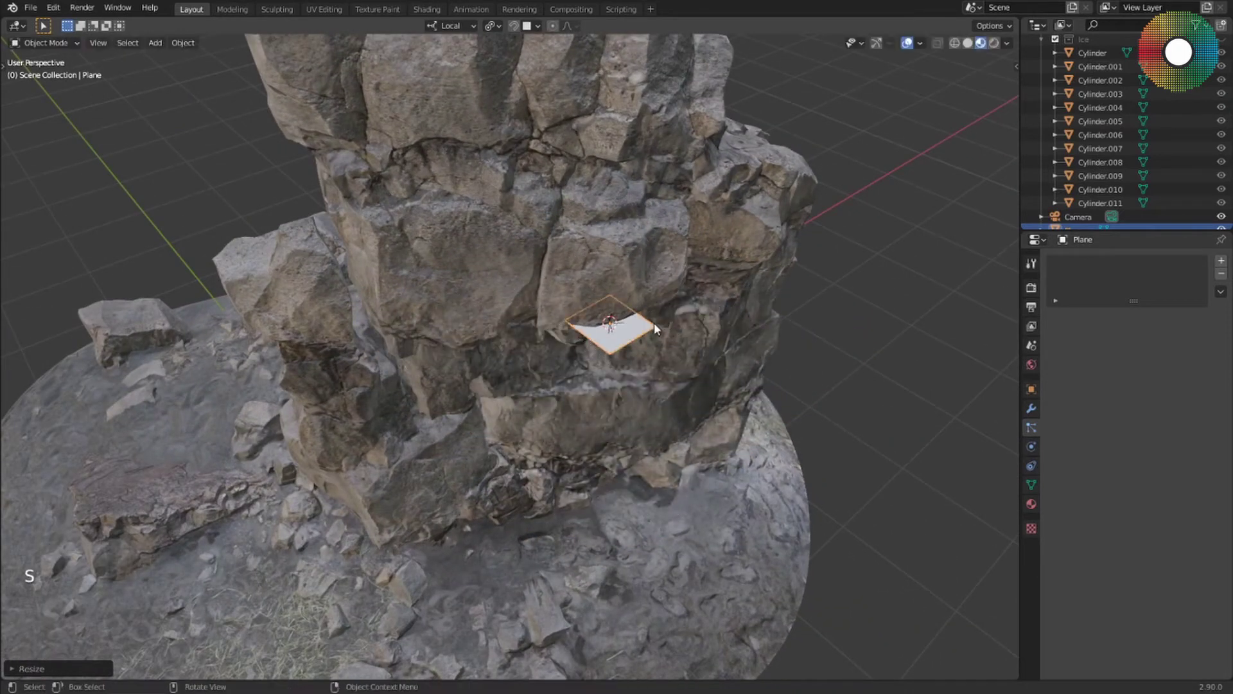
Move the small plane about 22 cm horizontally, with the Z axis locked, so it sits beneath the overhanging ledge
middle_click_drag(654, 322, 612, 236)
scroll(581, 166, "up", 5)
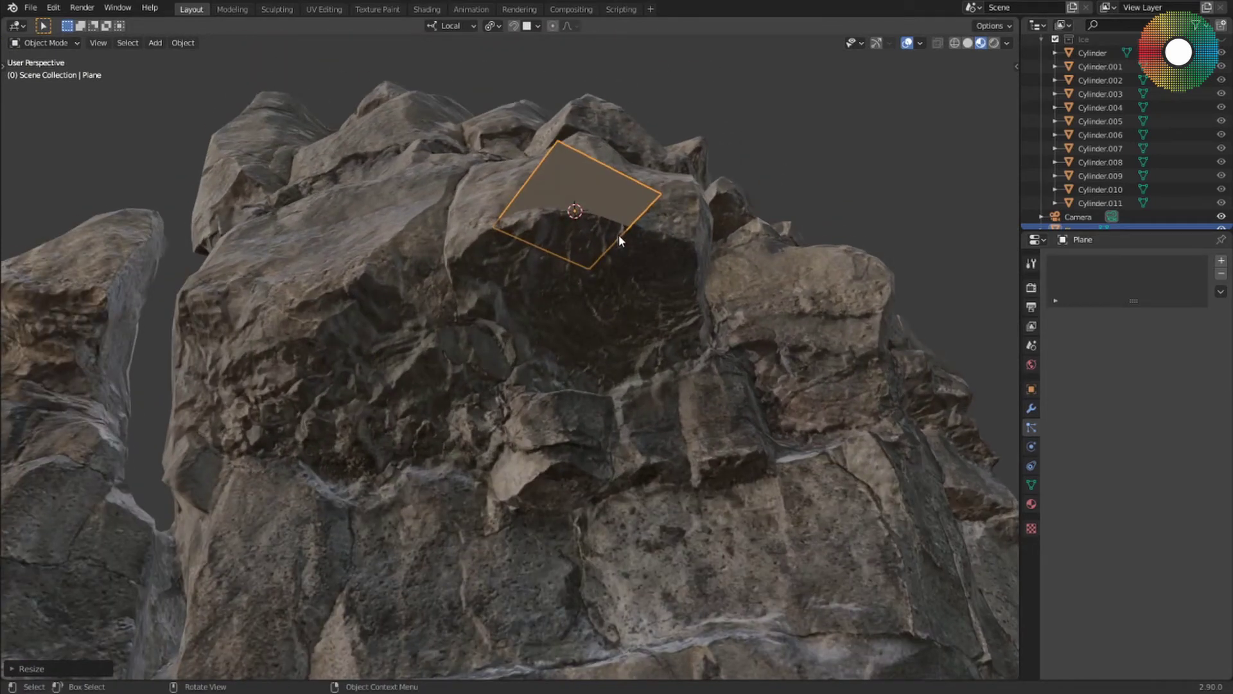
key("g")
key("z")
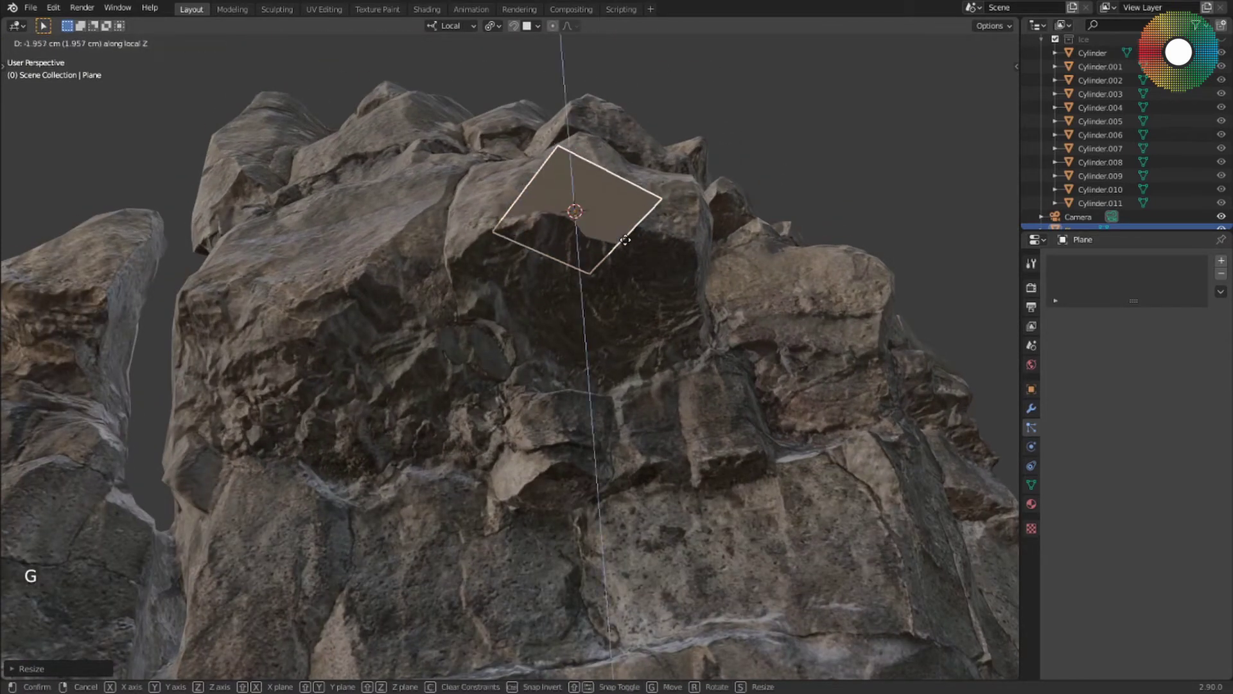
key("shift+z")
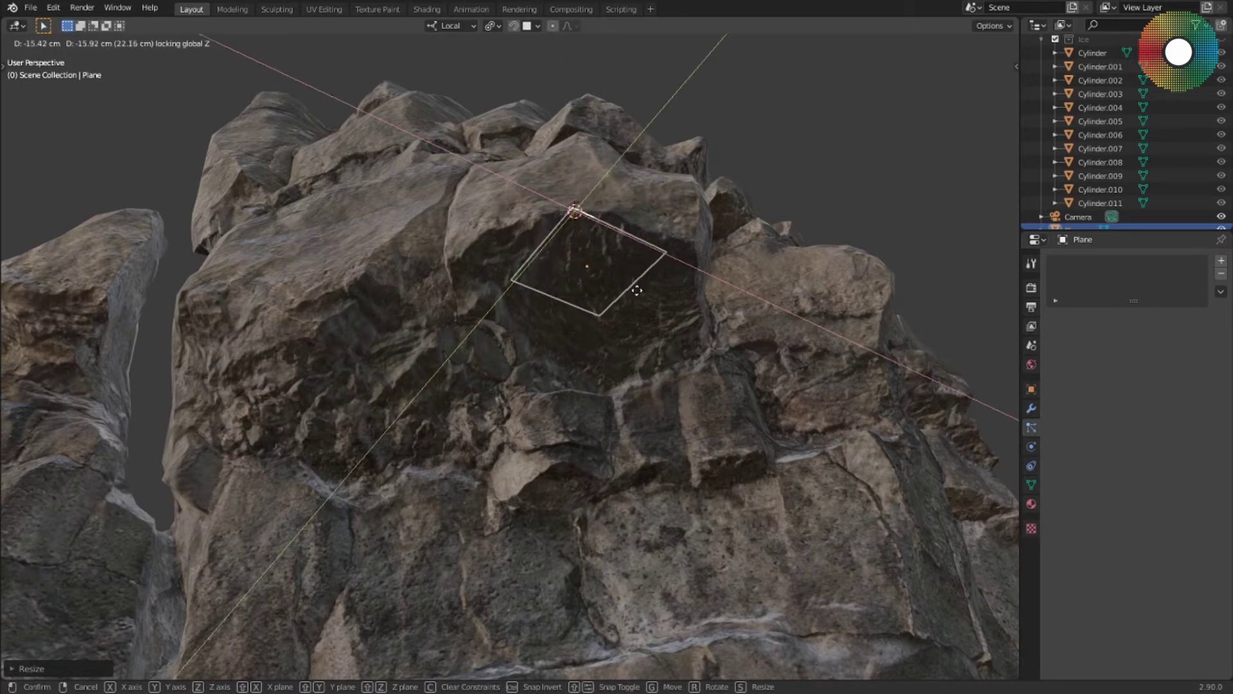
left_click(644, 294)
Rotate the plane about its local Z axis to line up with the overhang, and shift it up about 4 cm toward the rock
key("r")
key("z")
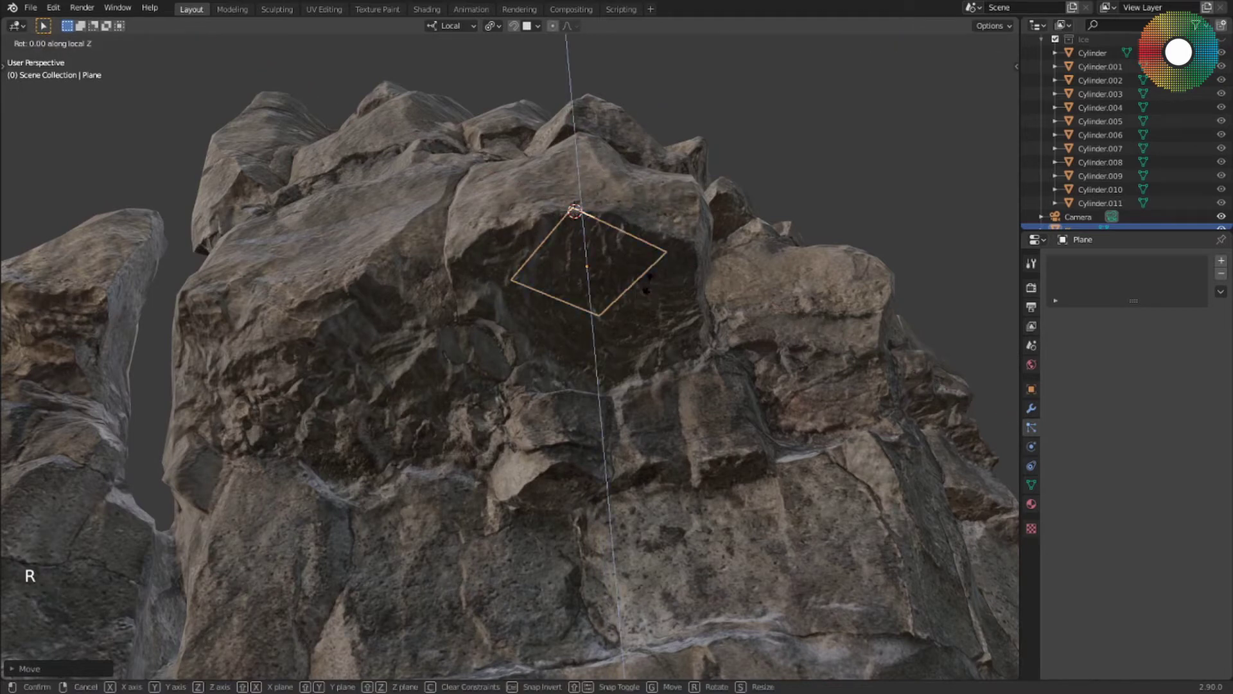
left_click(635, 251)
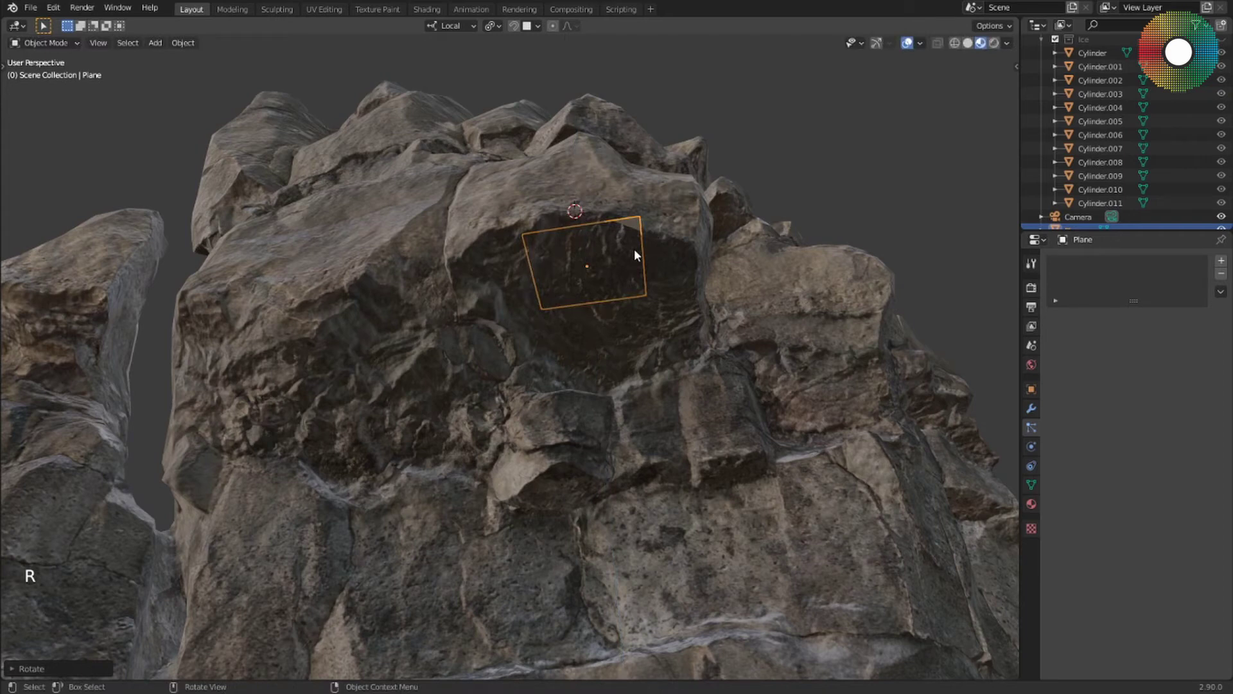
key("g")
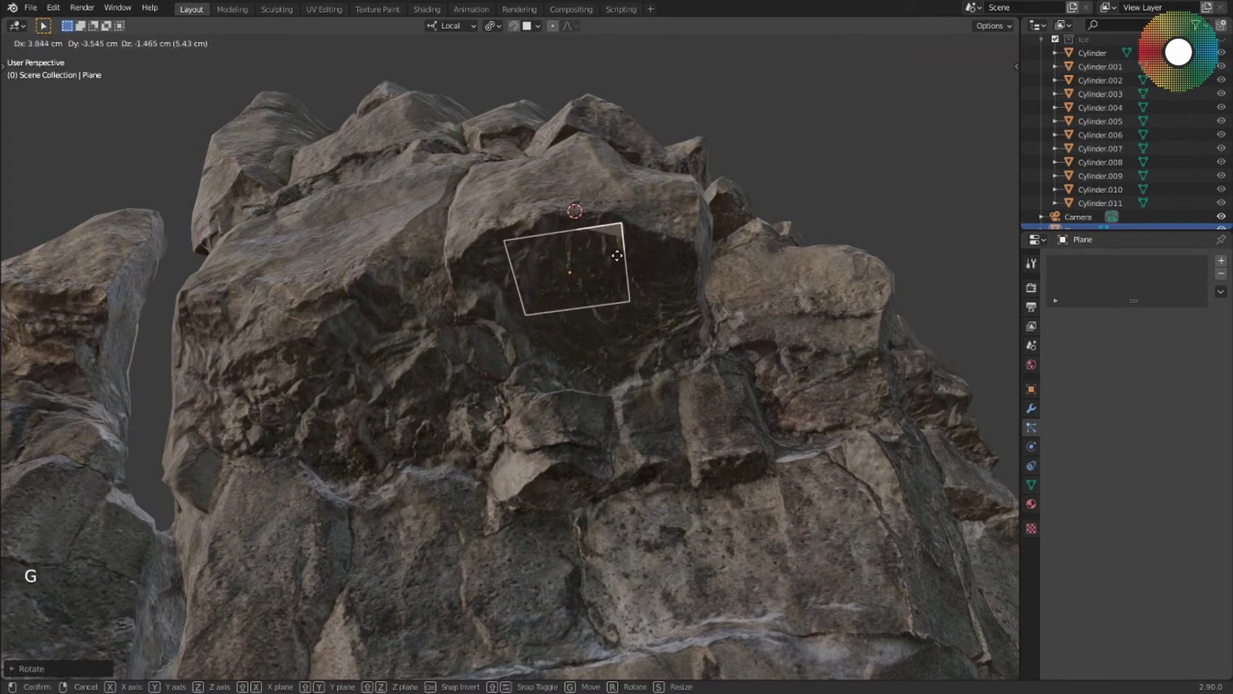
left_click(616, 256)
key("g")
key("z")
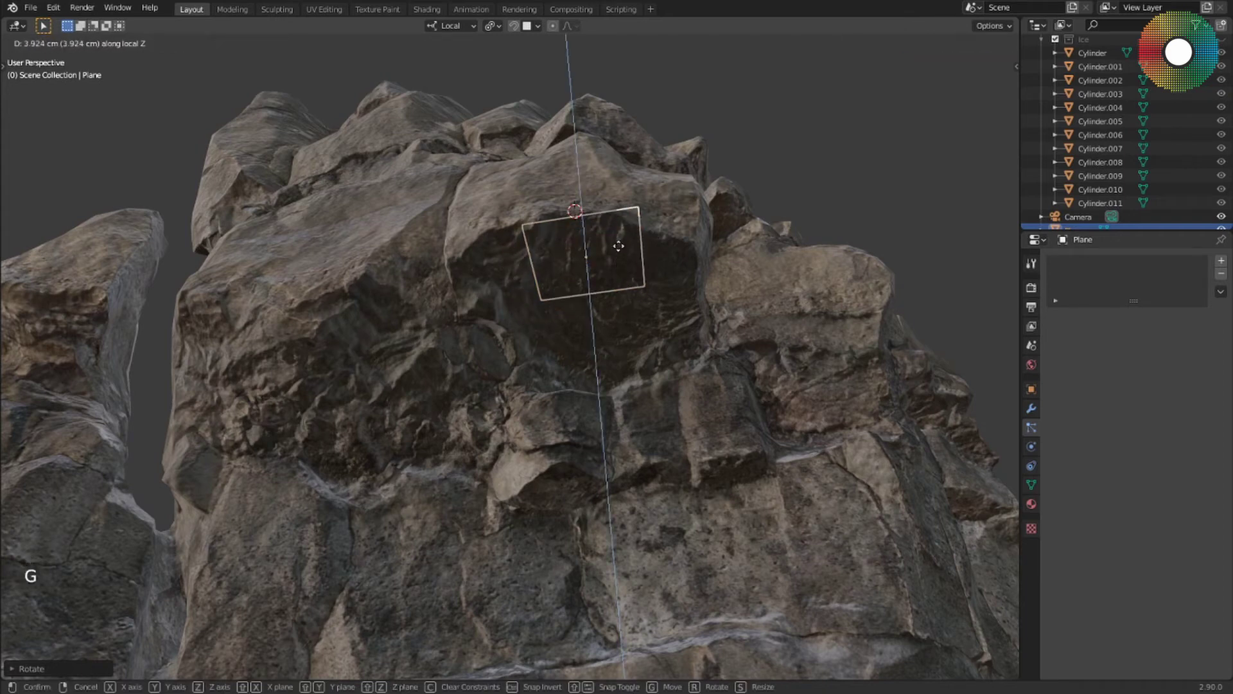
left_click(619, 251)
Scale the plane down along its local Y axis into a narrow strip running parallel to the overhang's edge
middle_click_drag(619, 247, 636, 225)
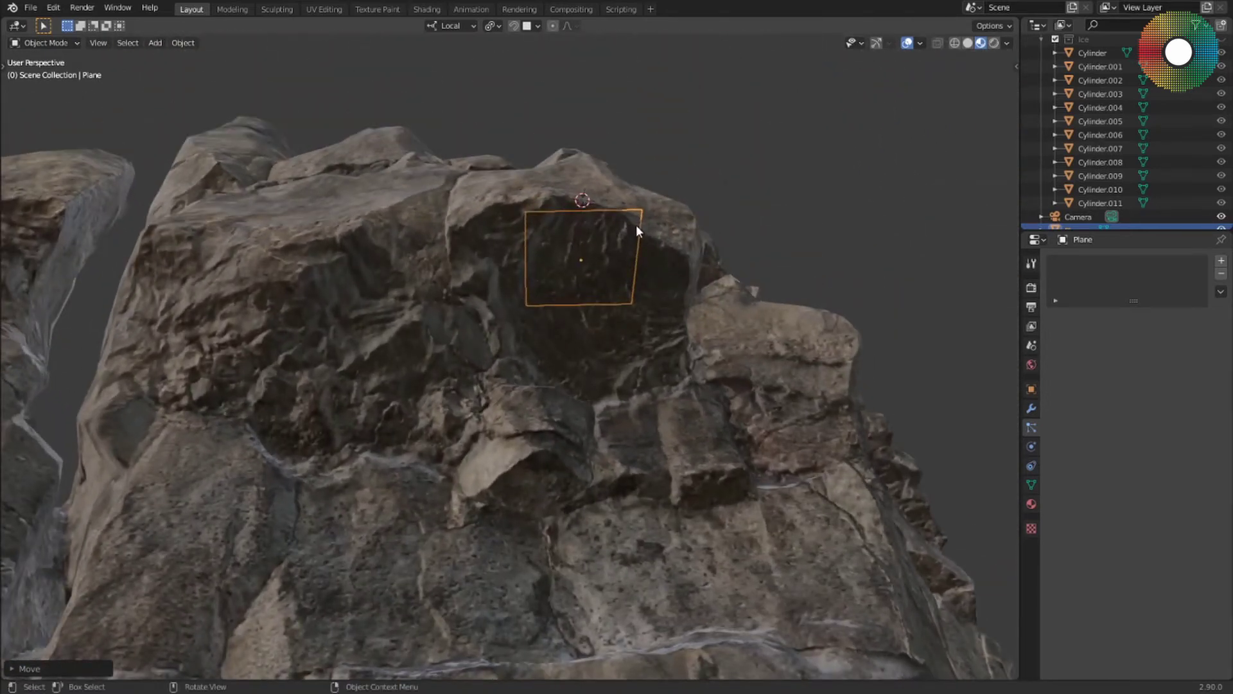
key("s")
key("z")
left_click(622, 240)
key("period")
key("period")
key("s")
key("x")
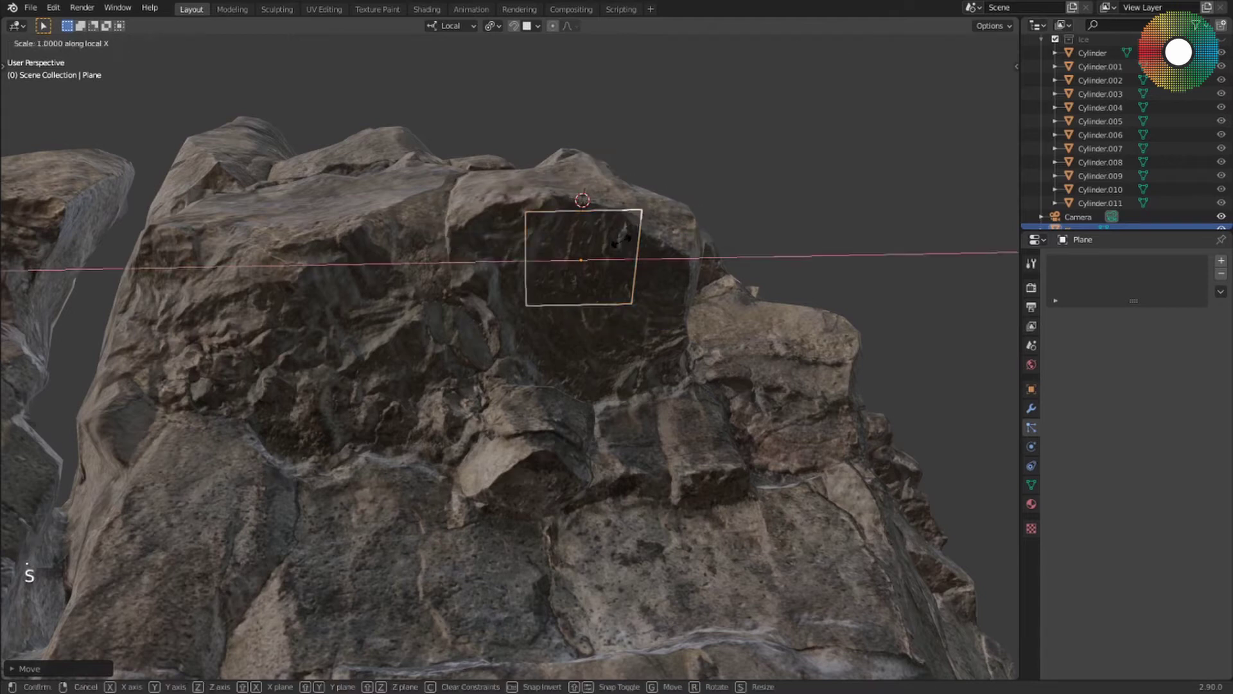
key("y")
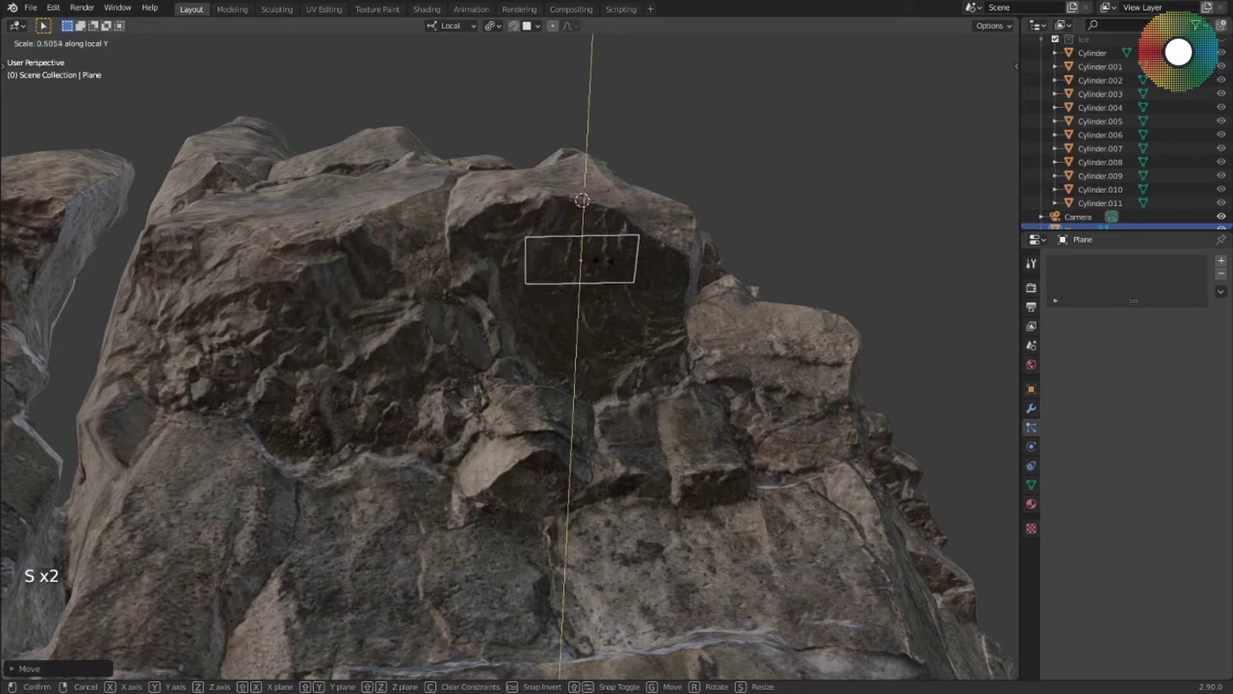
left_click(596, 263)
Move the strip with local Z locked to the overhang's front edge, and lower it along Z toward the ledge's underside
key("g")
key("shift+z")
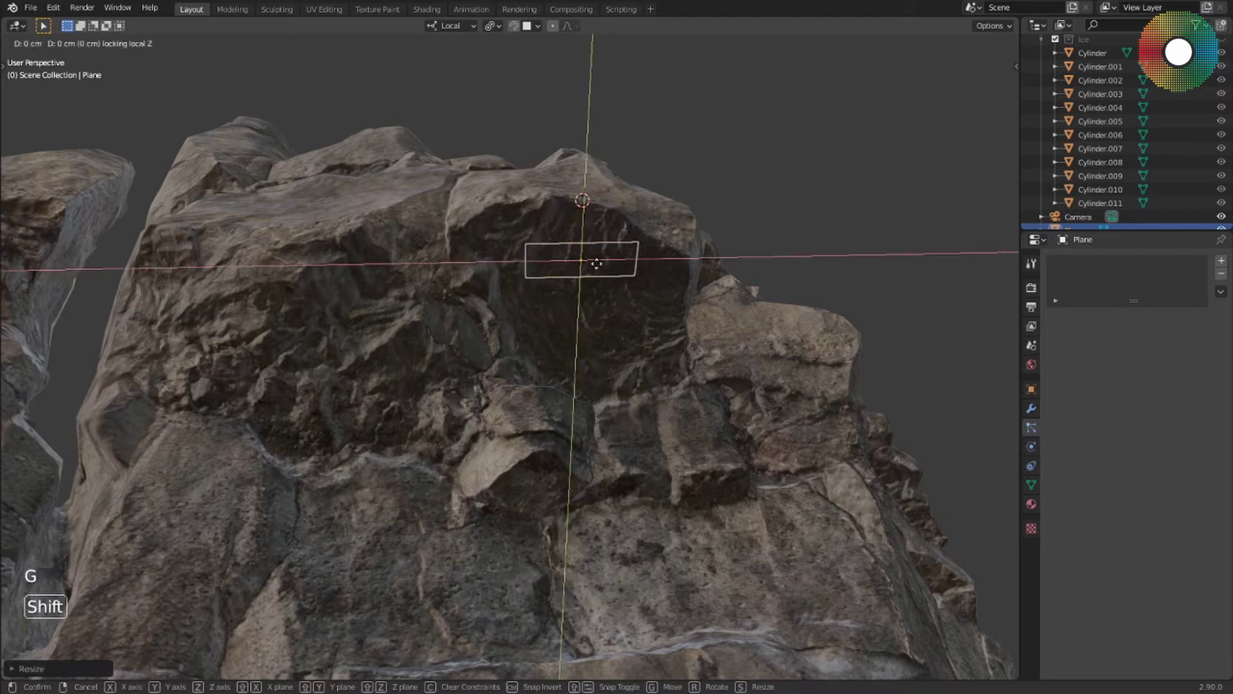
left_click(568, 238)
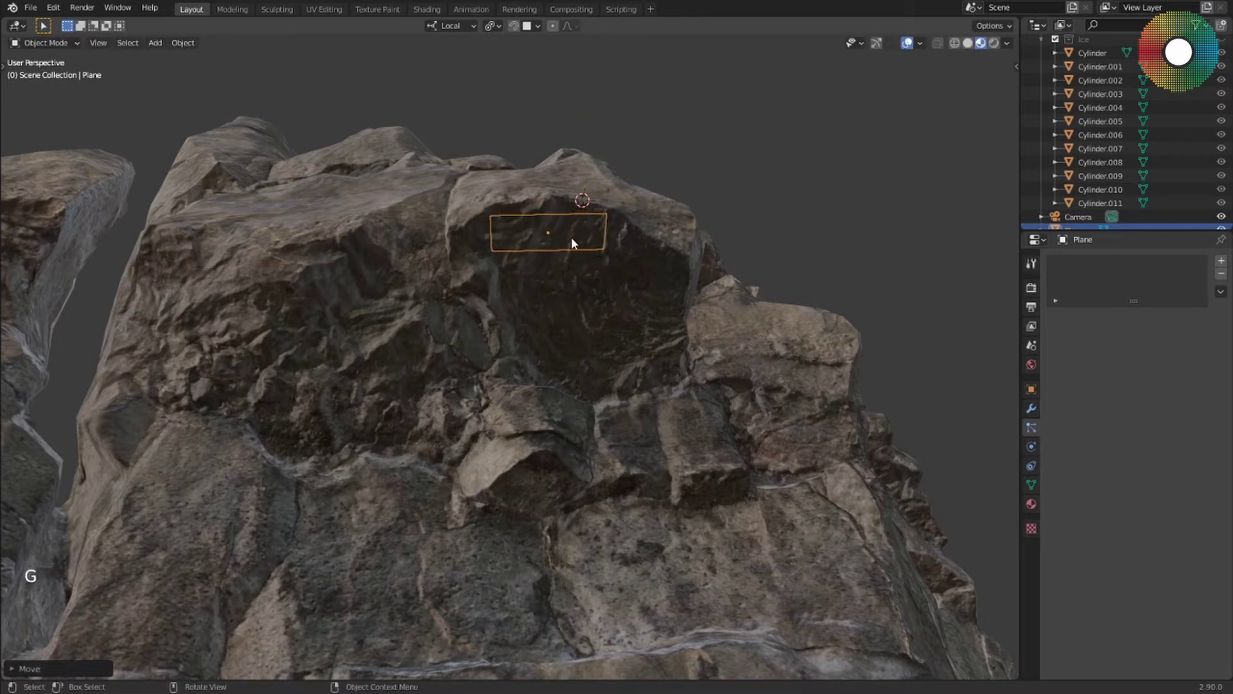
middle_click_drag(570, 240, 664, 333)
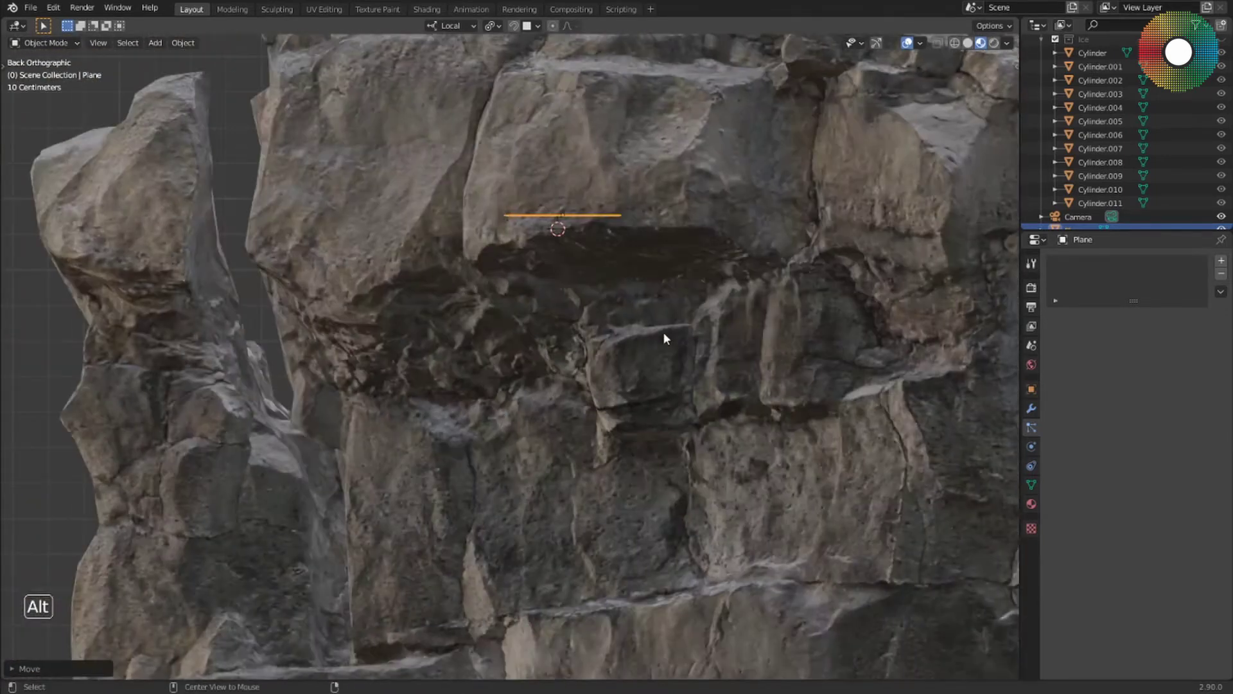
key("g")
key("z")
left_click(626, 271)
middle_click_drag(622, 271, 691, 172)
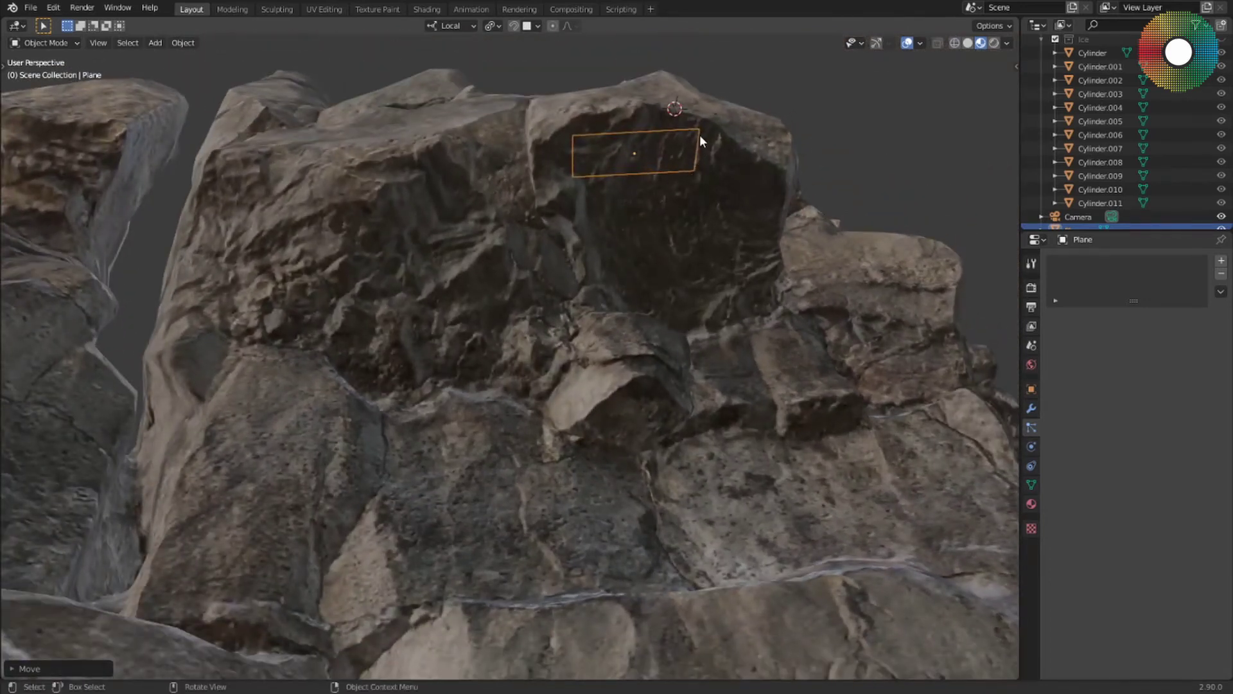
Enter Edit Mode on the strip with X-ray enabled and select the two vertices at the end nearest the 3D cursor
key("2")
key("1")
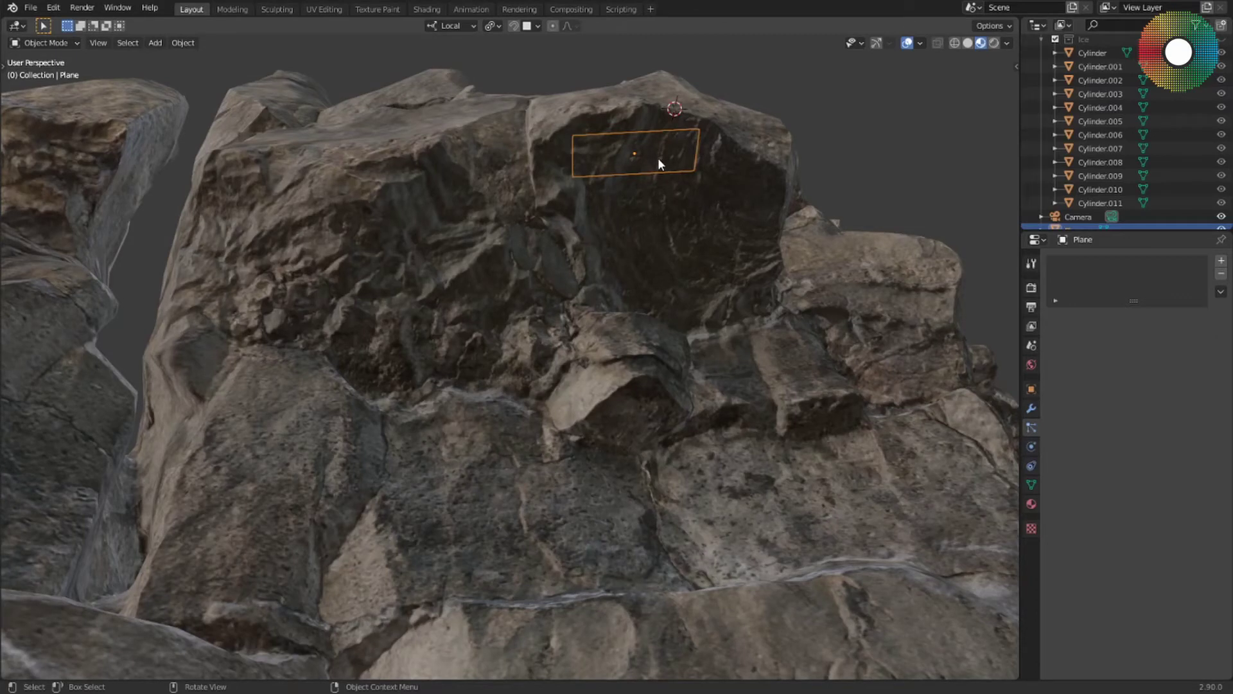
scroll(1066, 216, "down", 1)
key("Tab")
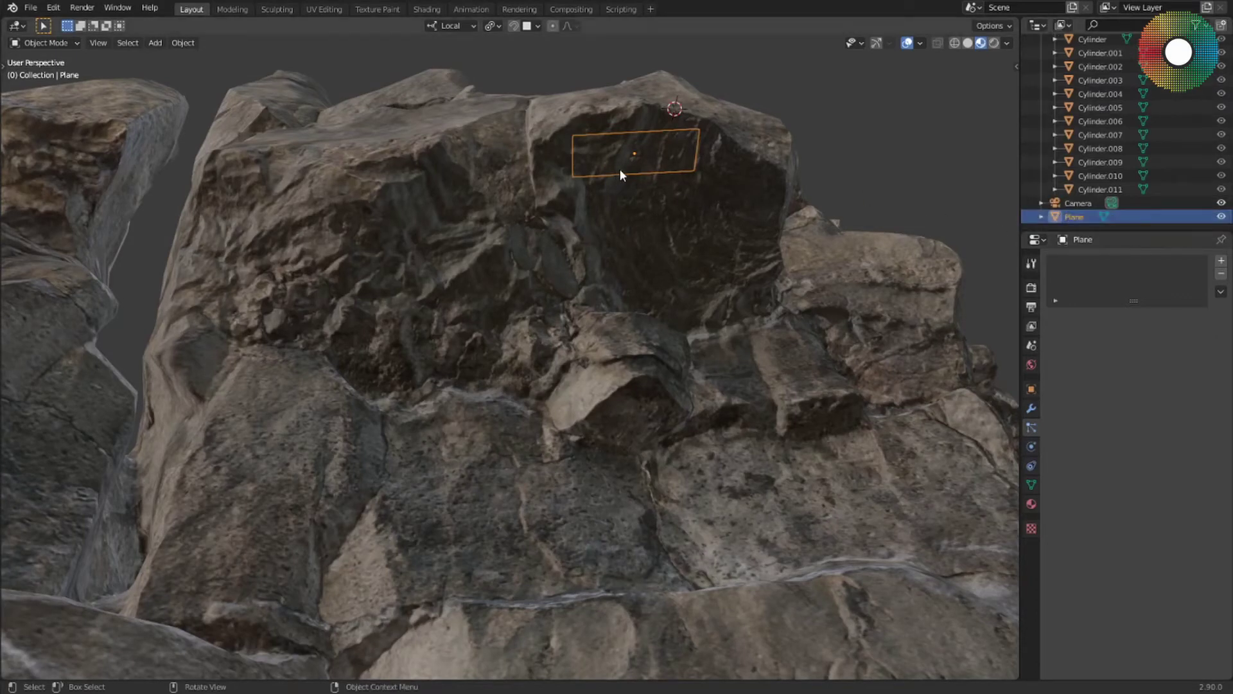
key("alt+x")
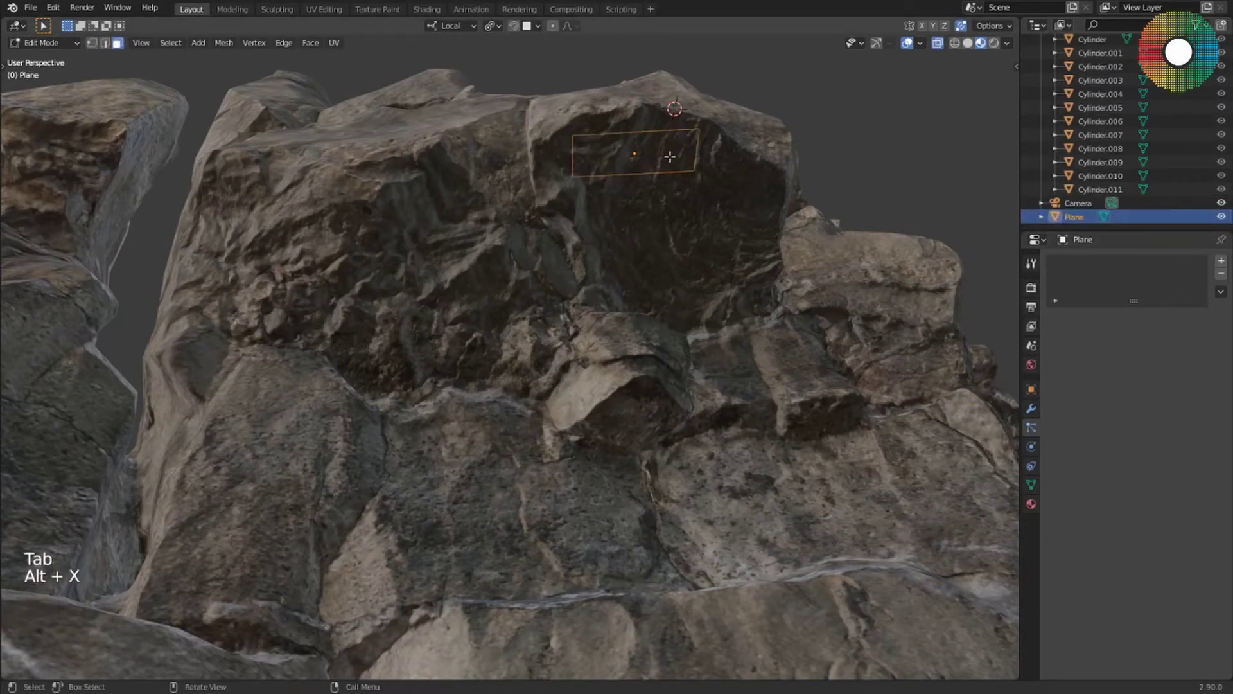
key("1")
left_click(701, 133)
left_click(703, 176, "shift")
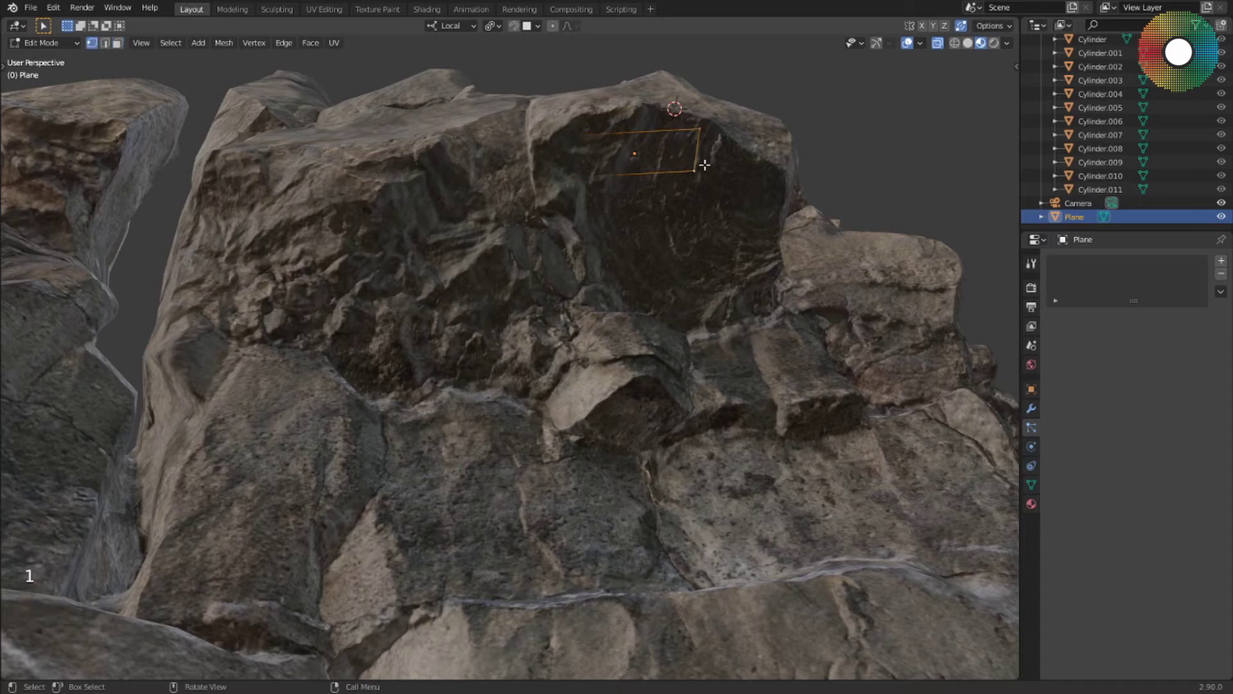
key("e")
key("g")
key("ctrl+z")
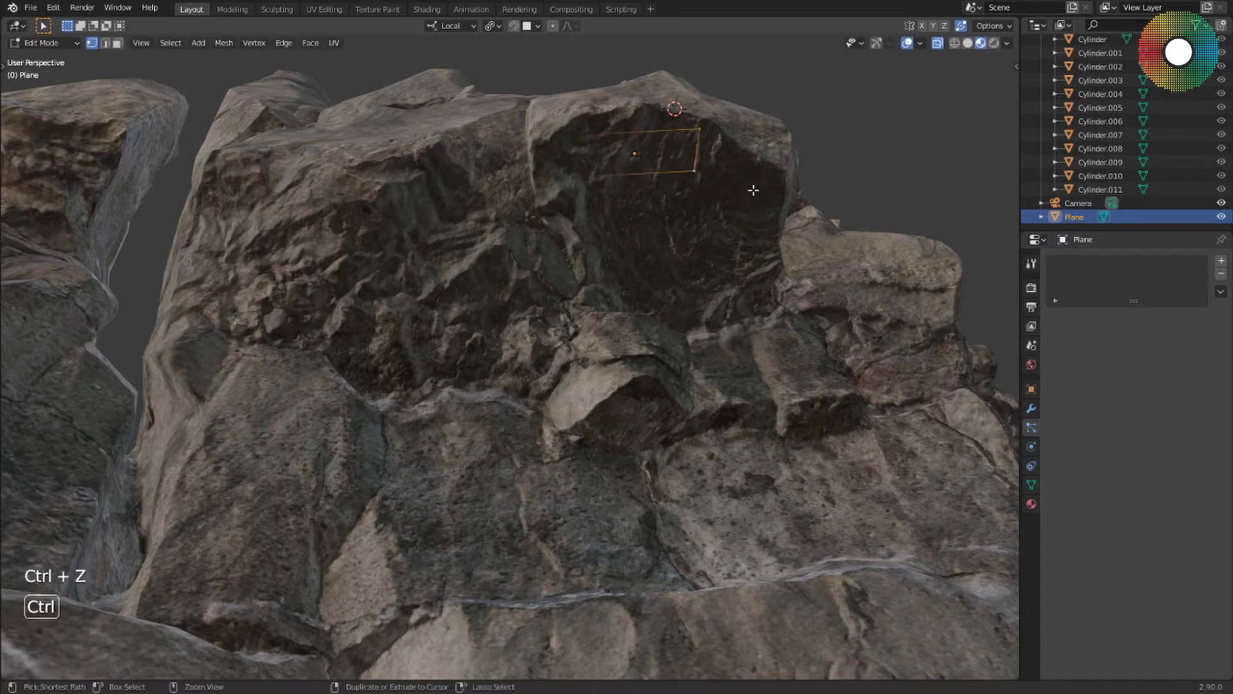
Extrude the selected end outward along the overhang's curve and adjust the new edge's height along Z
key("e")
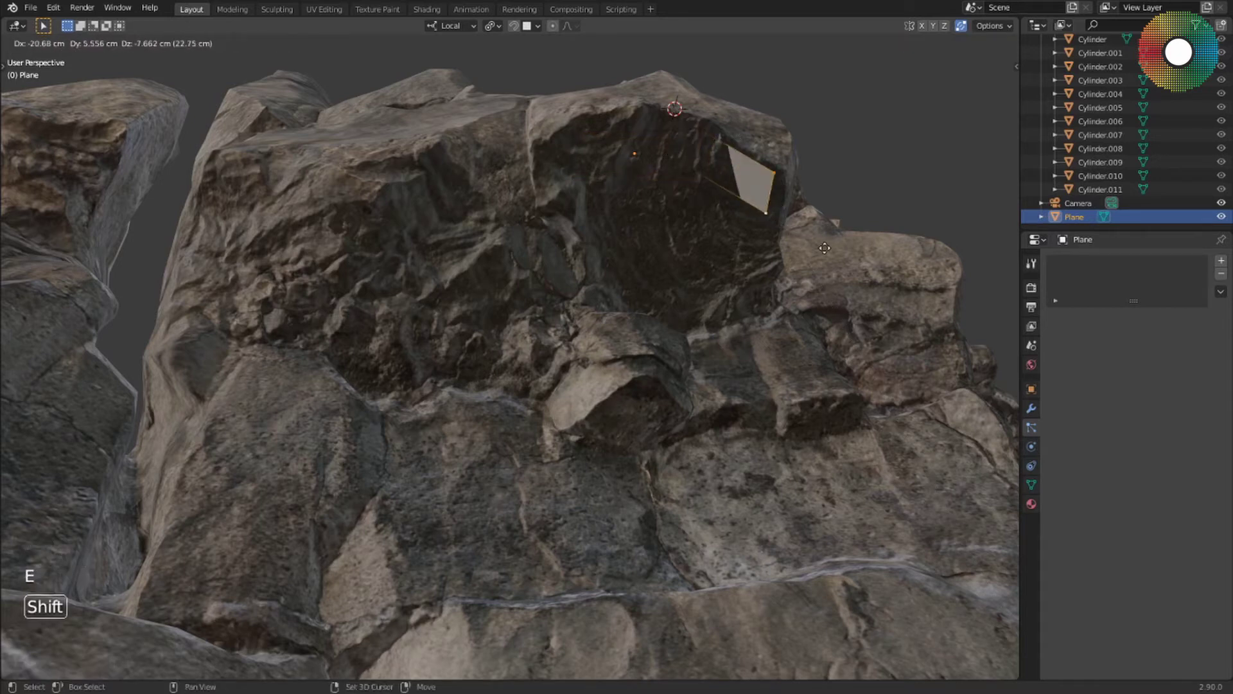
key("shift+y")
left_click(827, 252)
key("g")
key("z")
left_click(796, 226)
middle_click_drag(794, 228, 760, 240)
Extrude the strip's opposite end twice along the neighbouring rock ledge, keeping the new edges level with local Z locked
key("Tab")
key("Tab")
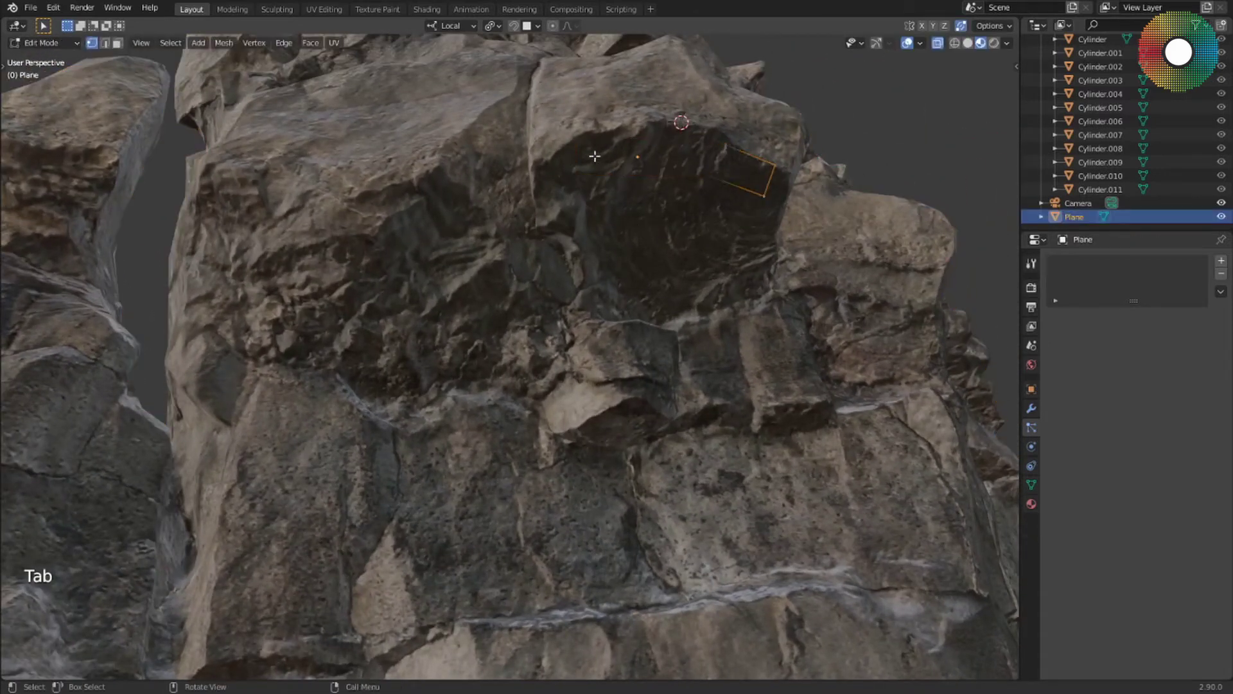
key("e")
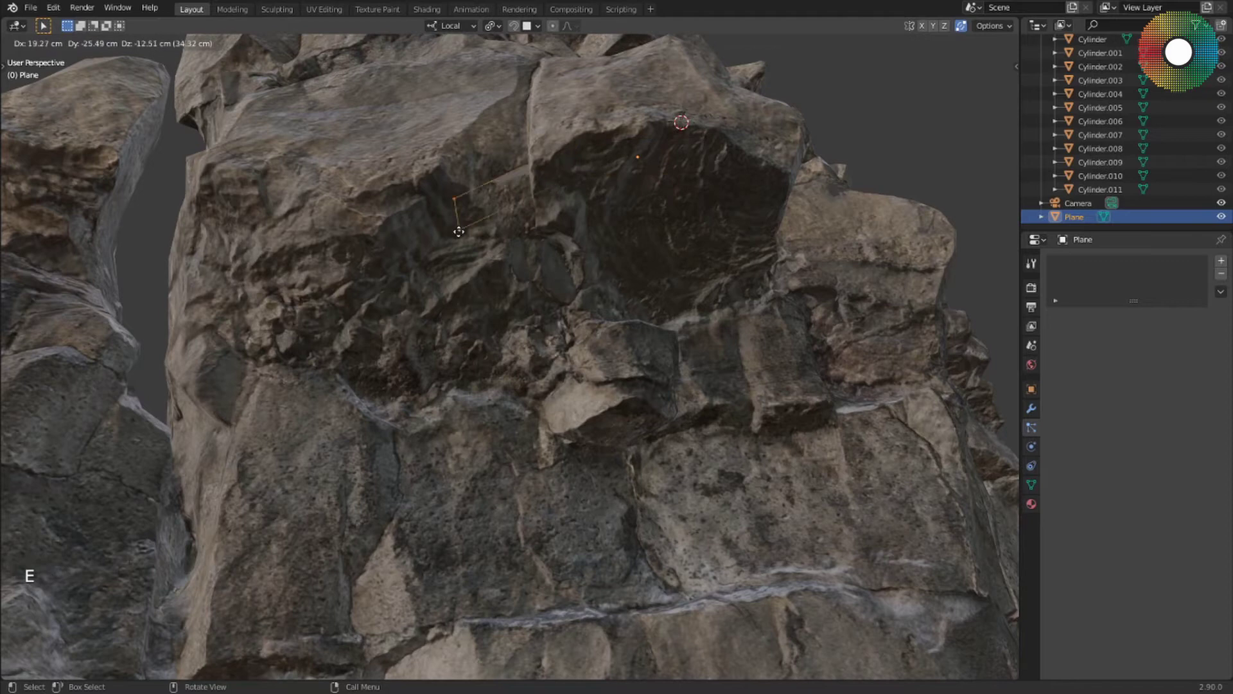
key("shift+y")
left_click(408, 228)
key("e")
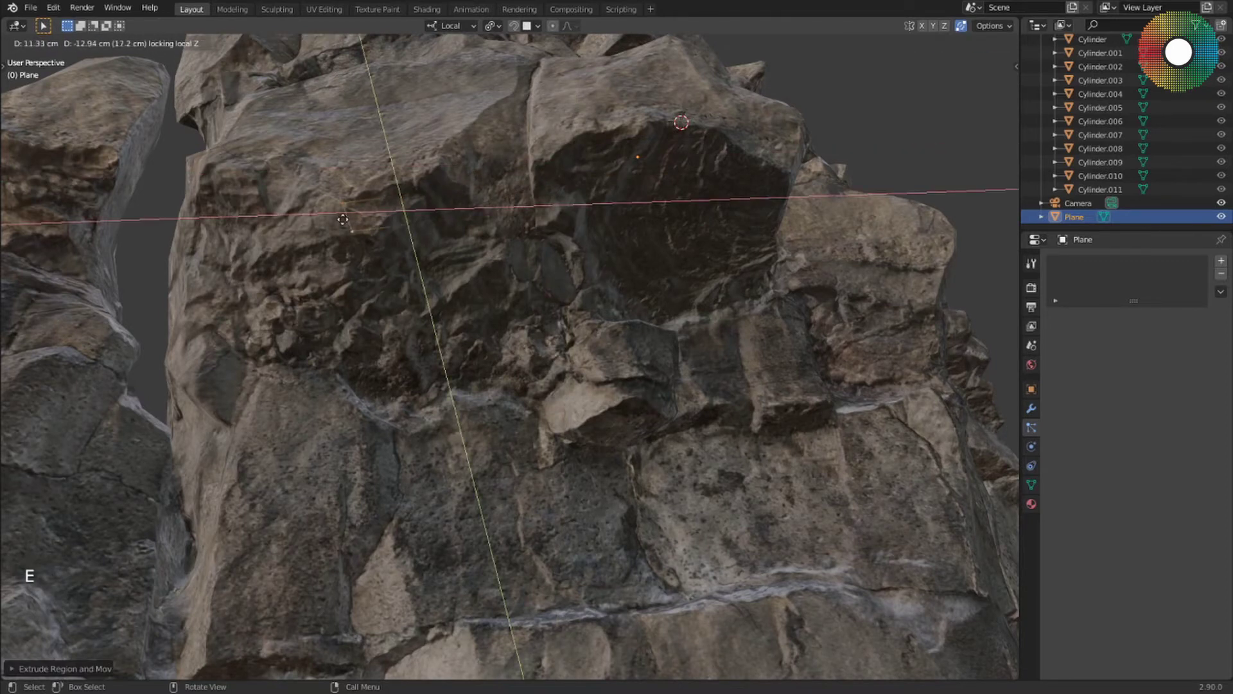
left_click(227, 225)
Move the two newly extruded vertex pairs outward with Z locked so the strip follows the rock's front edge
middle_click_drag(241, 231, 326, 424)
left_click(320, 154, "shift")
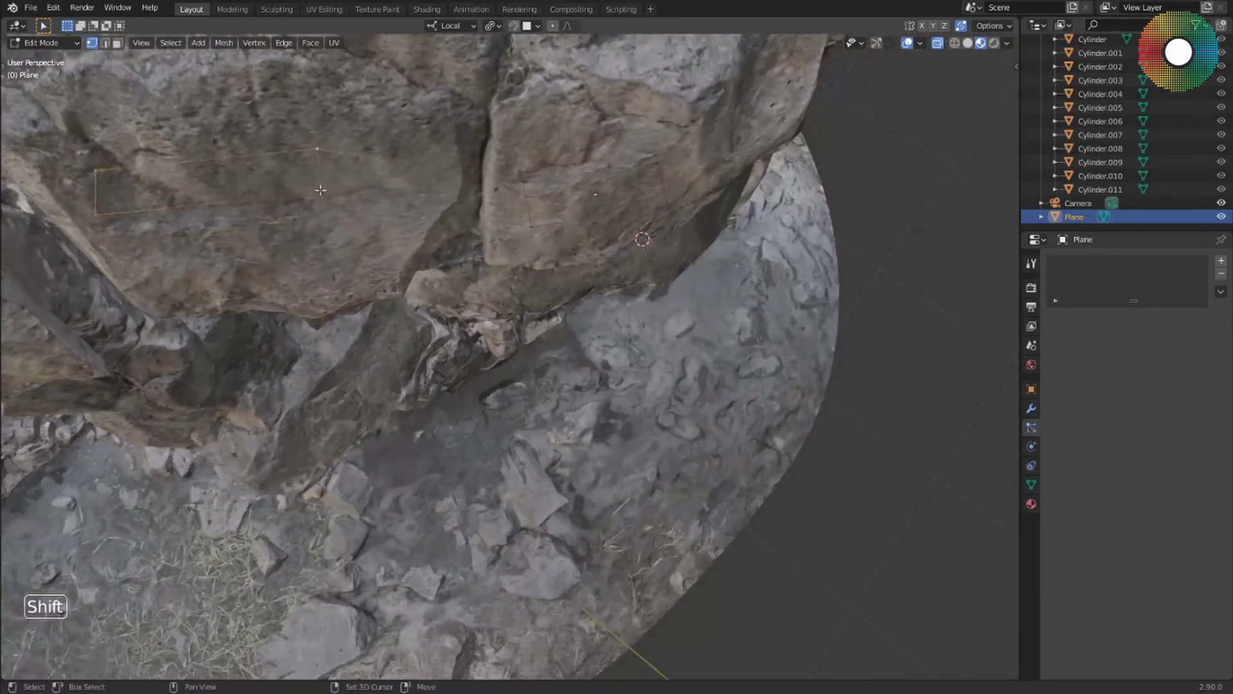
left_click(326, 195, "shift")
key("g")
key("shift+z")
left_click(362, 265)
left_click(125, 239)
left_click(128, 283, "shift")
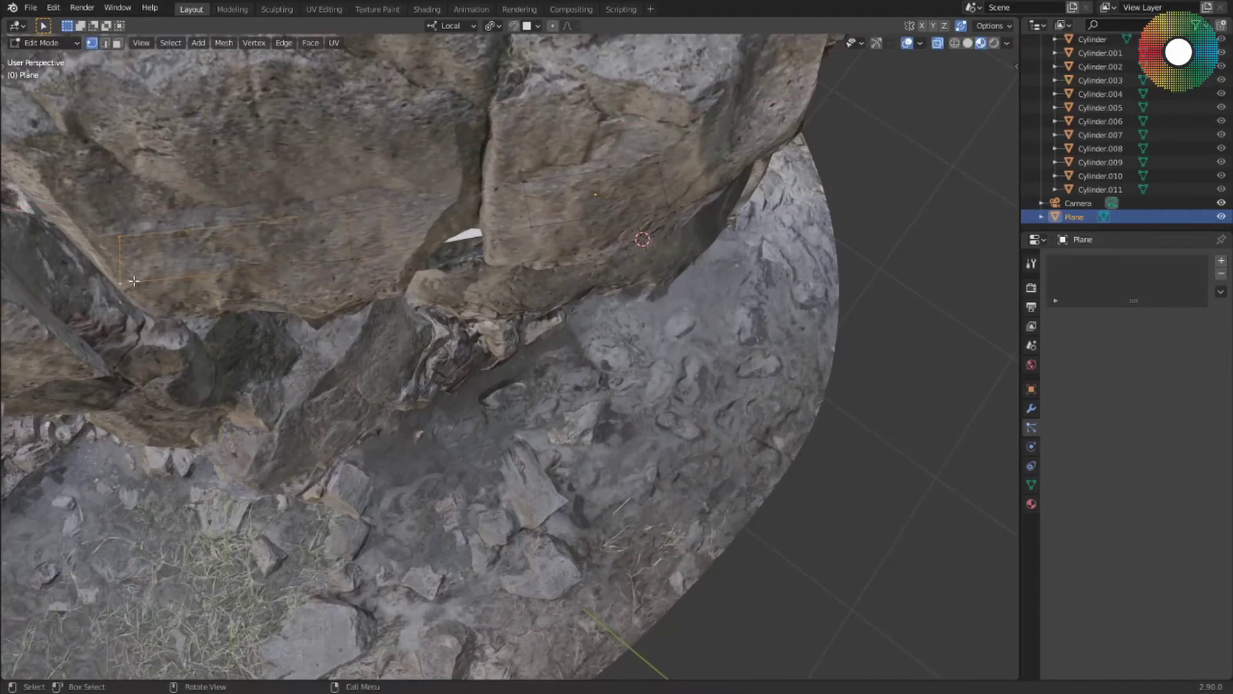
key("g")
key("shift+z")
left_click(168, 287)
Add a loop cut across the strip near the vertical crack, shift individual vertices to fit the rock's outline, and leave Edit Mode
key("ctrl+r")
left_click(445, 226)
left_click(464, 230)
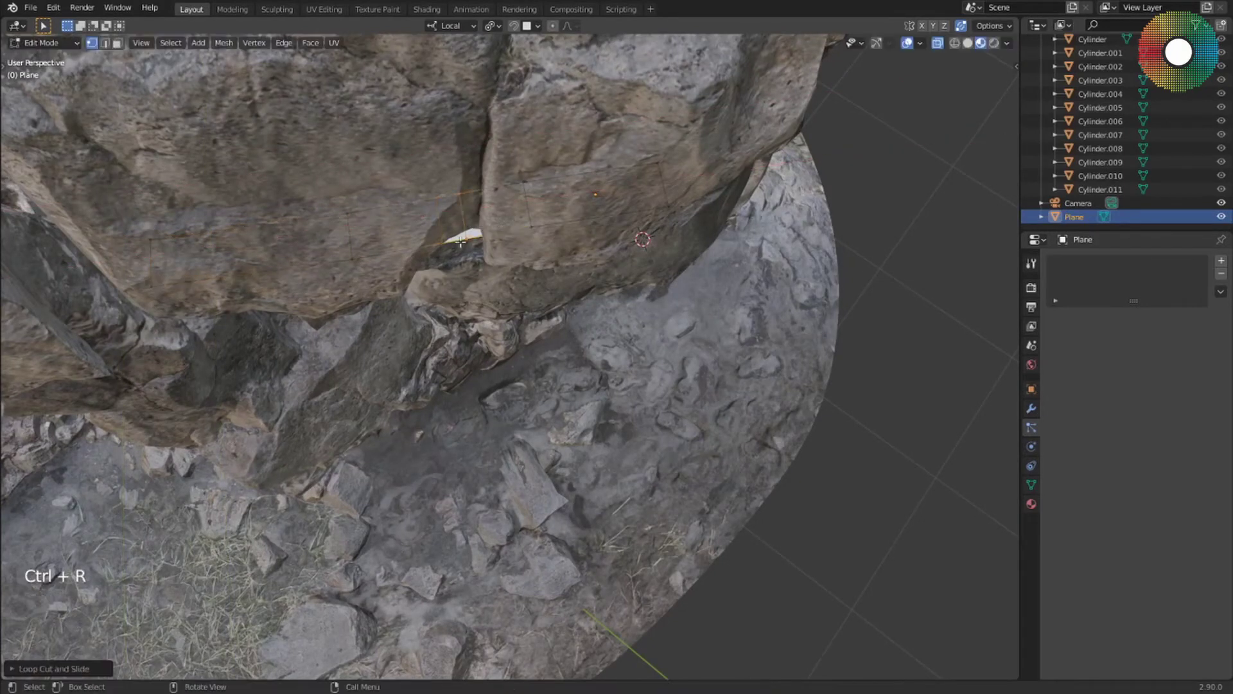
left_click(467, 242)
key("g")
key("g")
key("g")
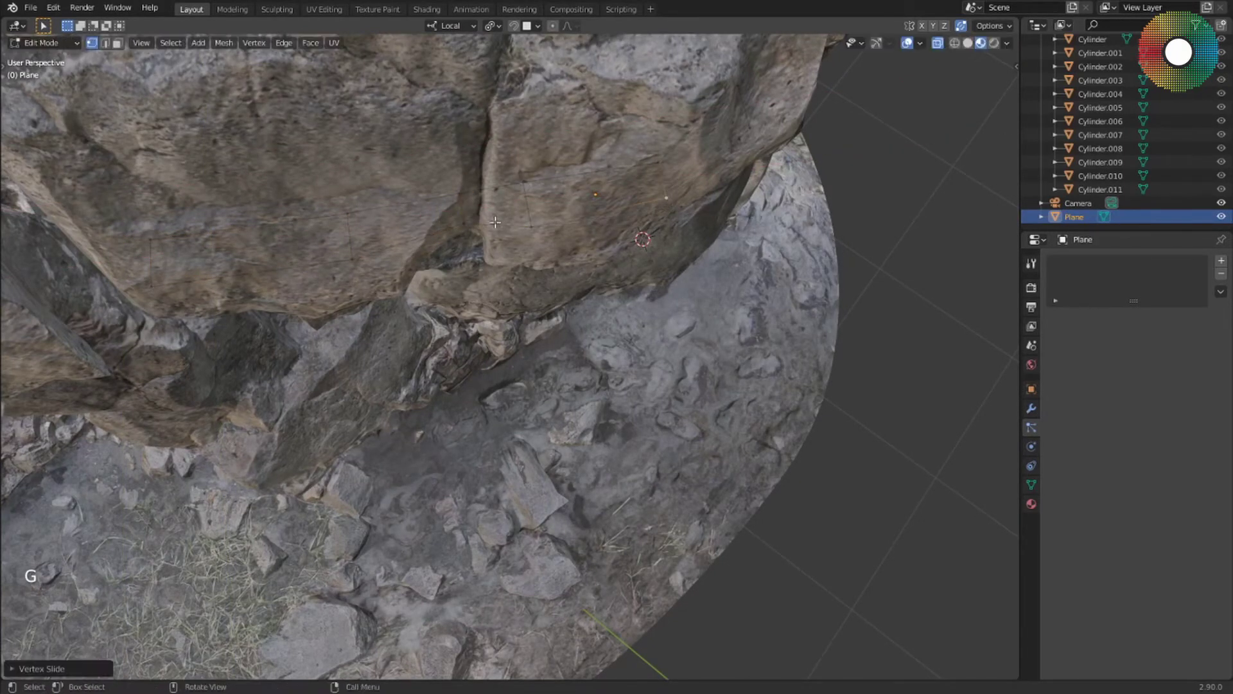
key("shift+z")
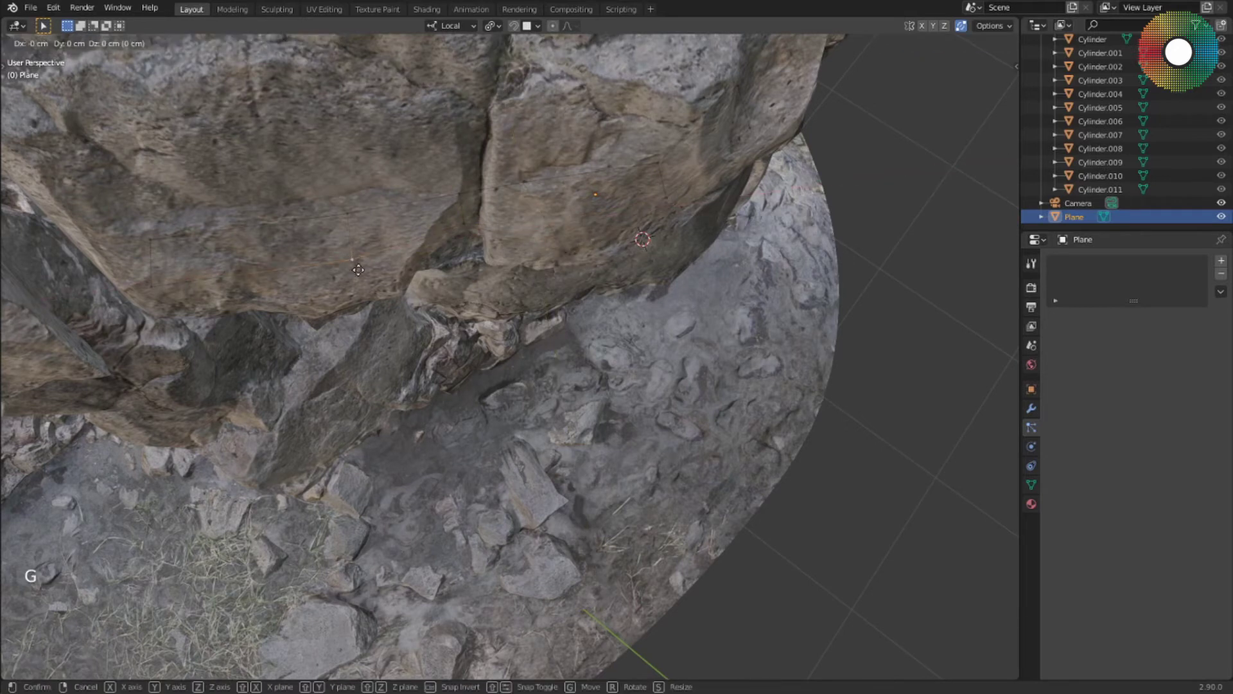
left_click(345, 278)
key("Tab")
Add a new particle system to the strip-shaped plane and set its type to Hair
middle_click_drag(344, 279, 447, 230)
key("alt+x")
left_click(512, 282)
left_click(513, 281)
scroll(475, 270, "up", 2)
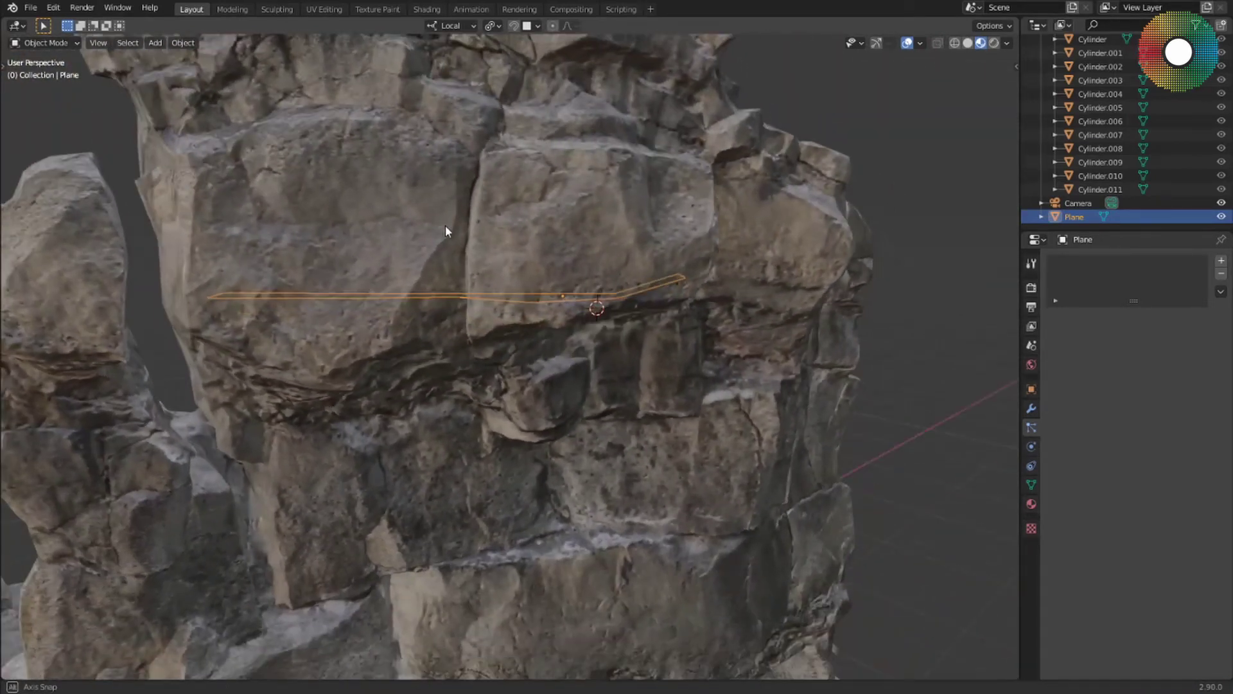
middle_click_drag(468, 306, 449, 289)
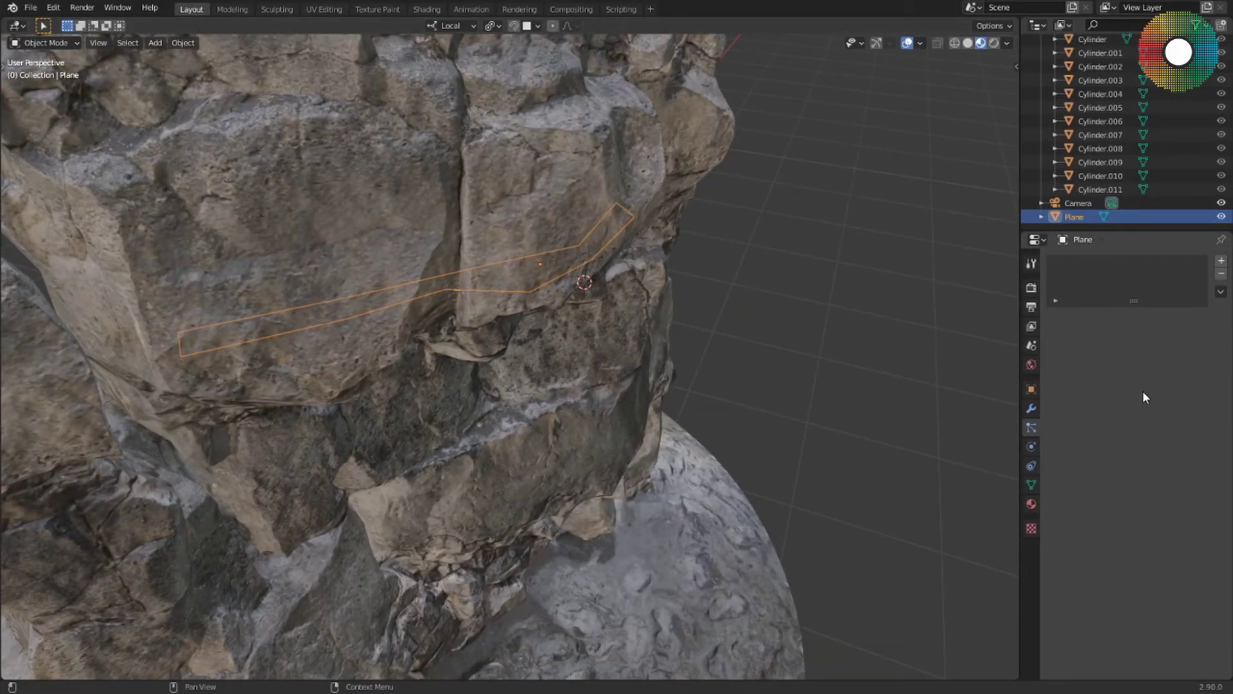
left_click(1027, 427)
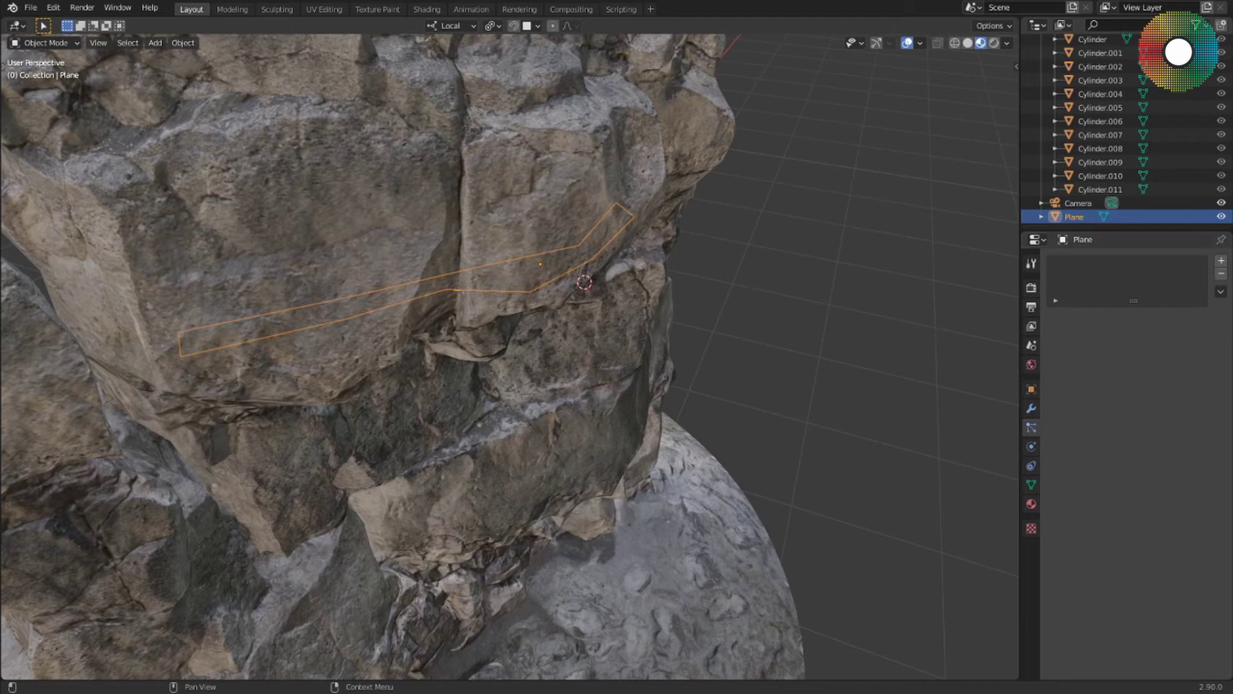
left_click(1221, 264)
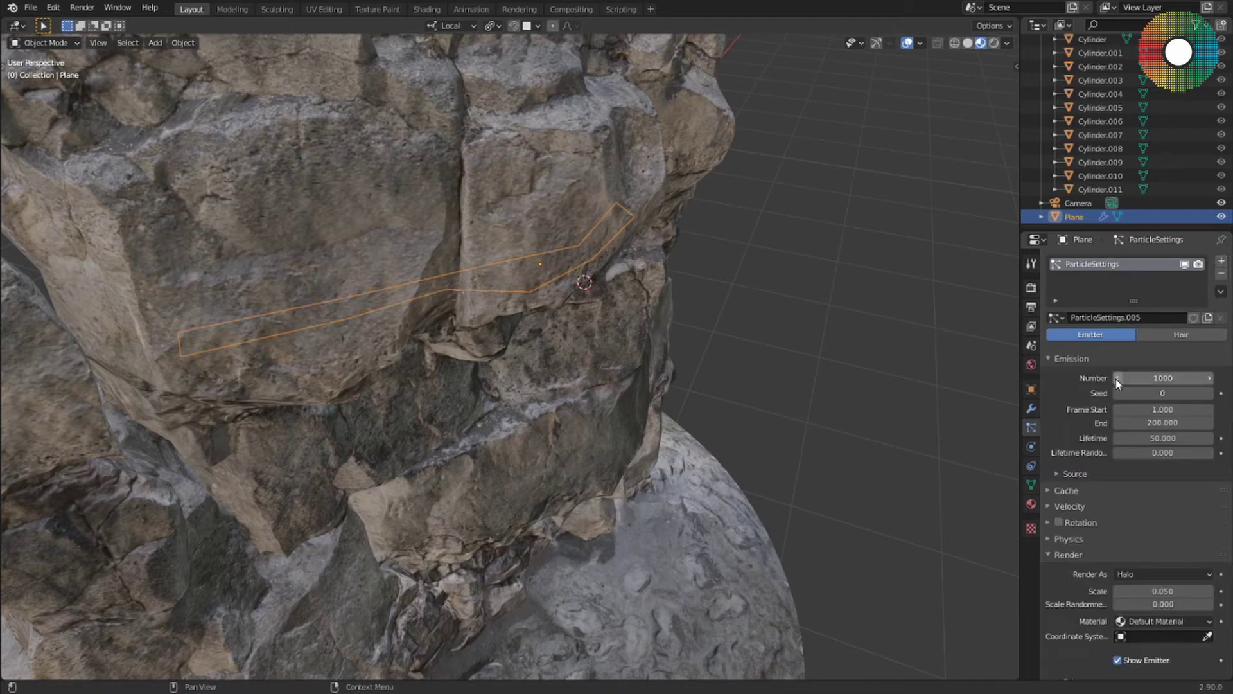
middle_click_drag(742, 370, 881, 353)
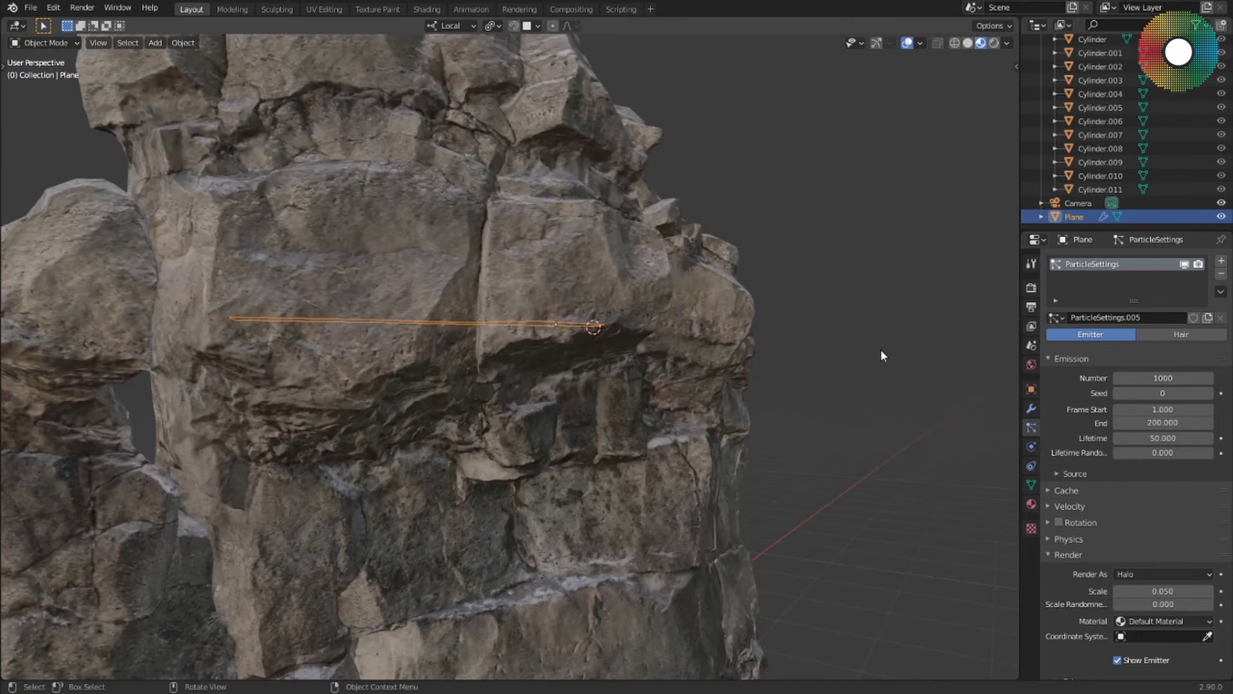
left_click(1178, 335)
Flip the strip plane's face normals in Edit Mode so the hair grows downward, and return to Object Mode
mouse_move(658, 345)
middle_mouse_down()
mouse_move(597, 272)
mouse_move(603, 325)
mouse_move(634, 341)
middle_mouse_up()
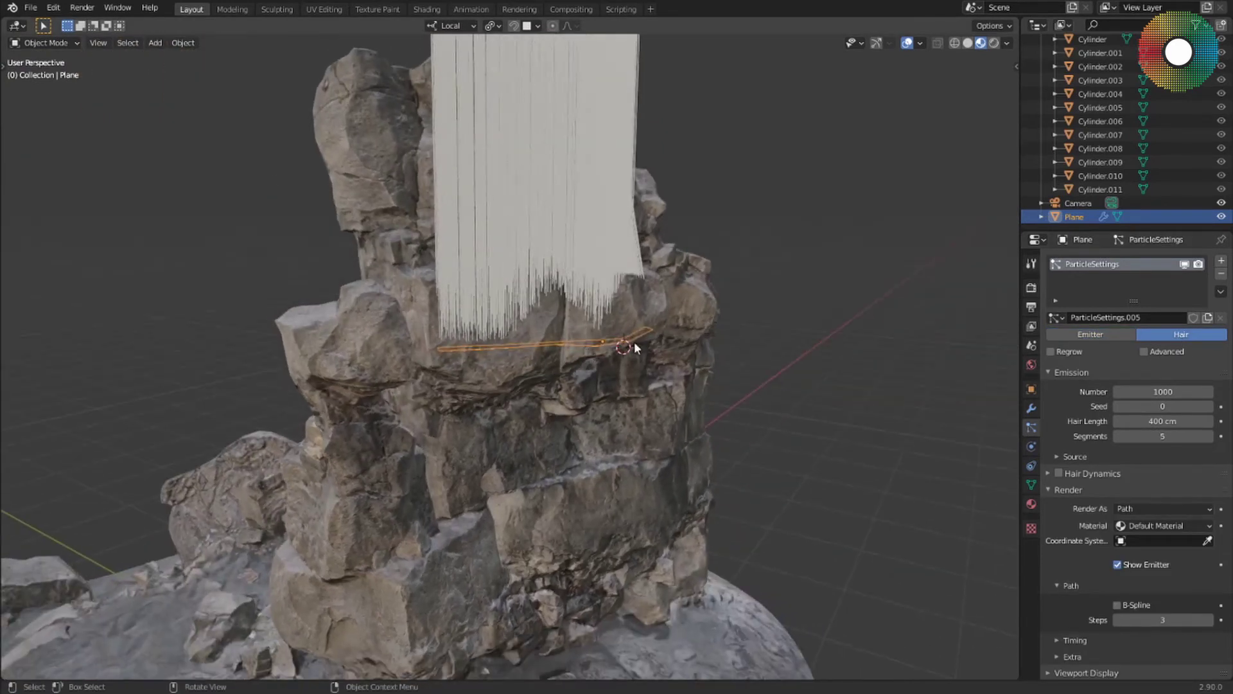
scroll(588, 344, "up", 2)
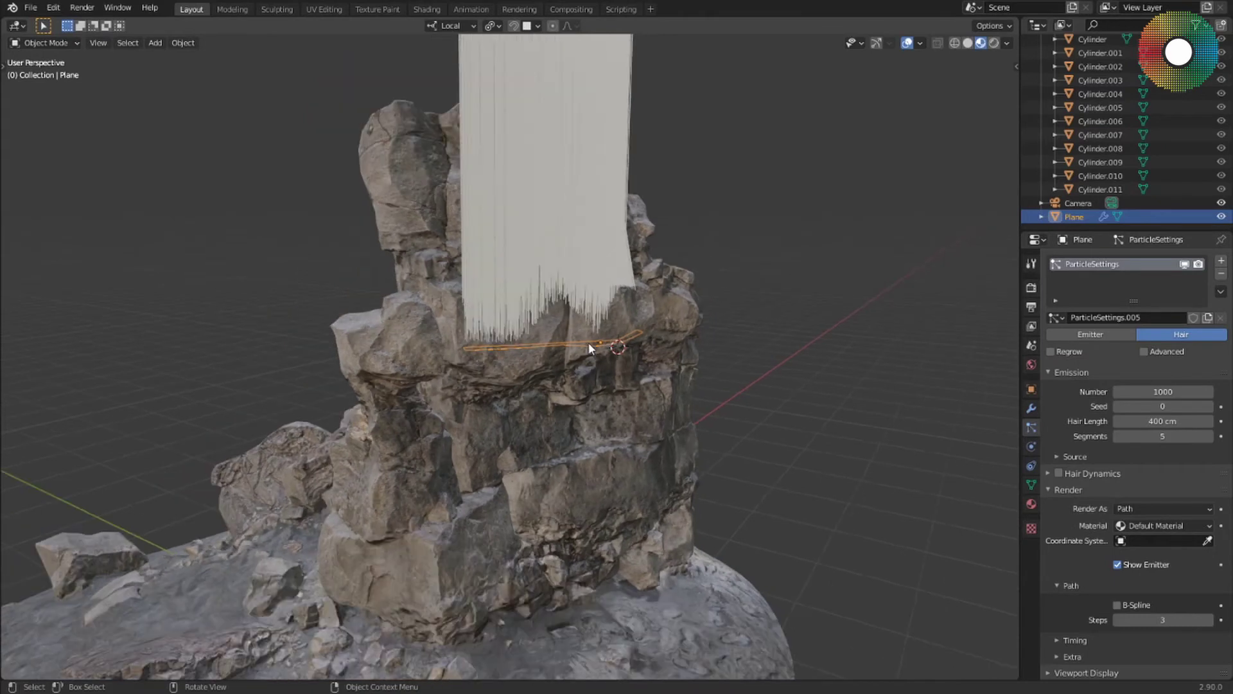
key("Tab")
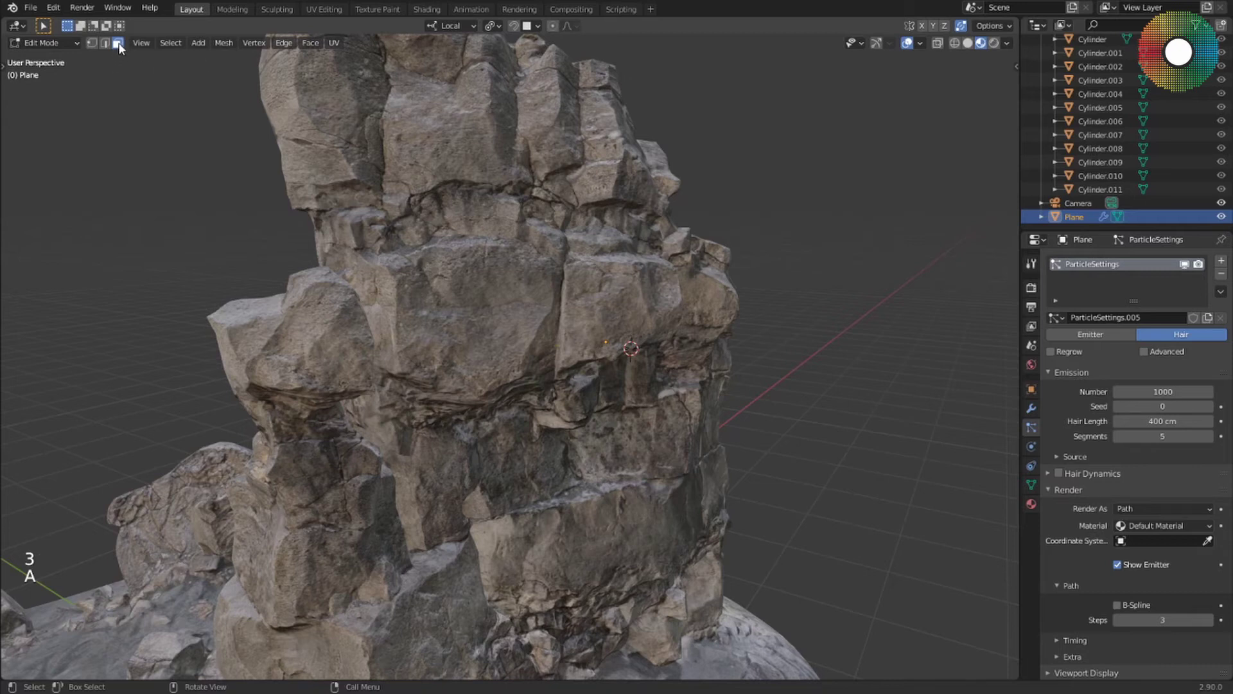
left_click(235, 45)
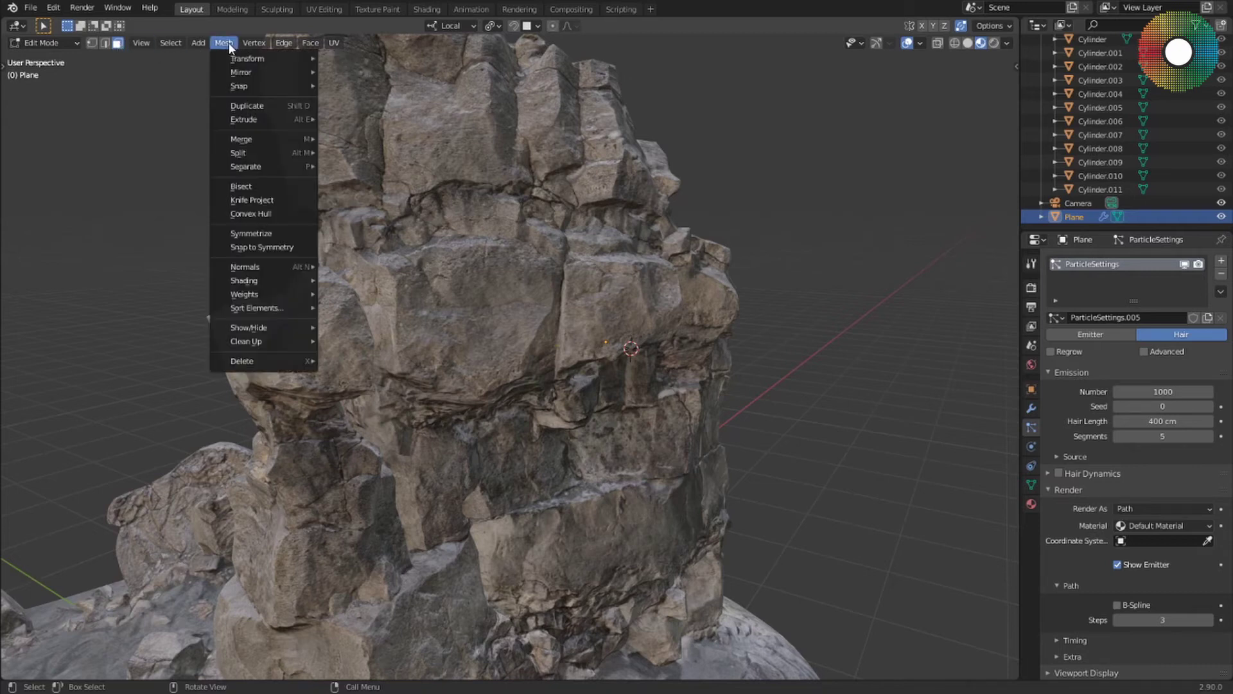
mouse_move(285, 265)
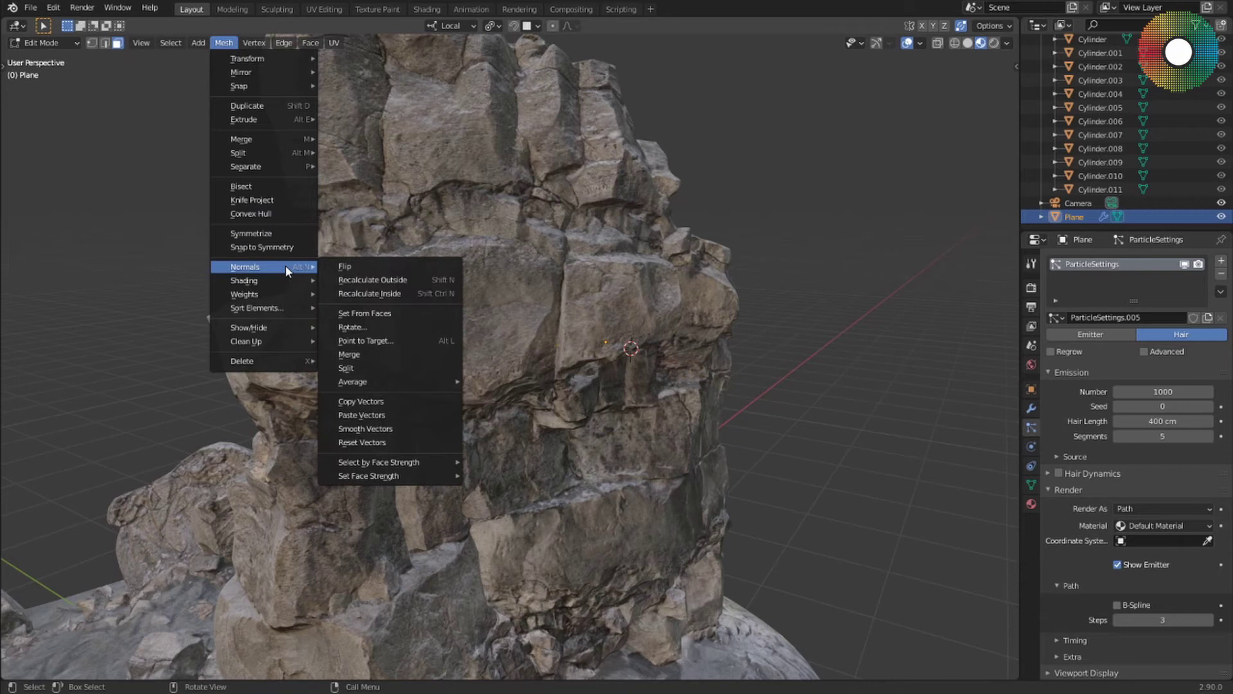
left_click(376, 268)
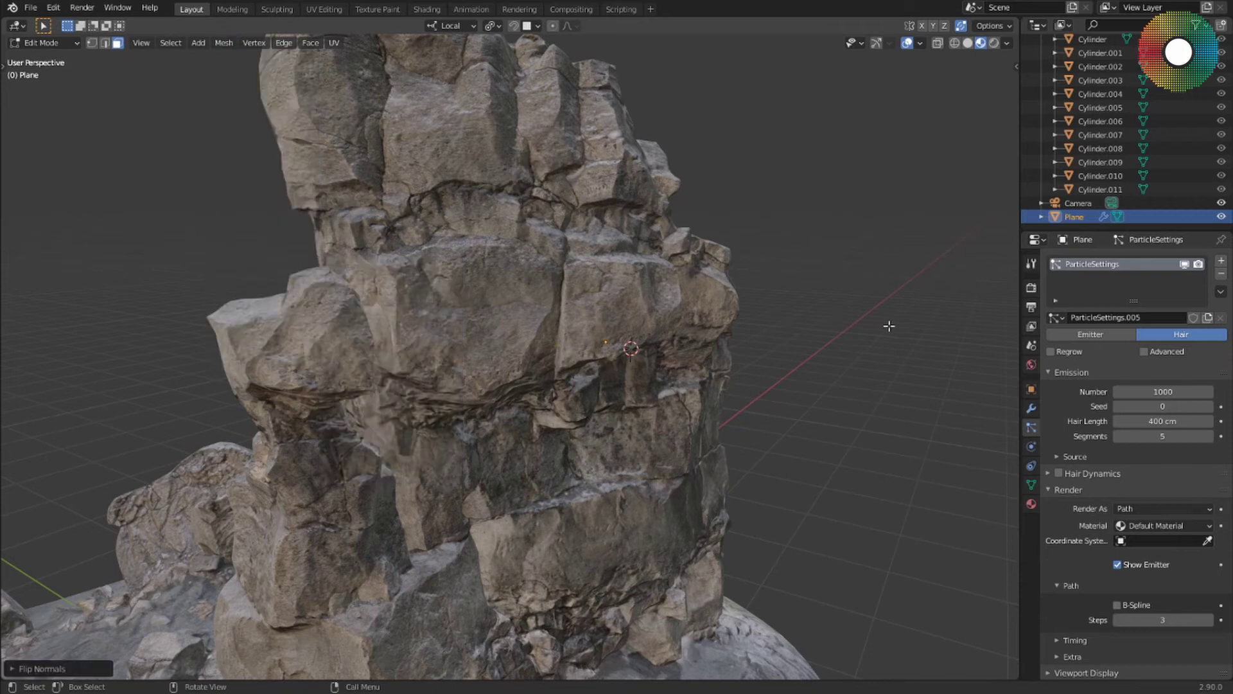
key("Tab")
middle_click_drag(628, 337, 963, 352)
Render the strip's hair particles as a collection, with Ice as the instance collection
scroll(1039, 380, "down", 5)
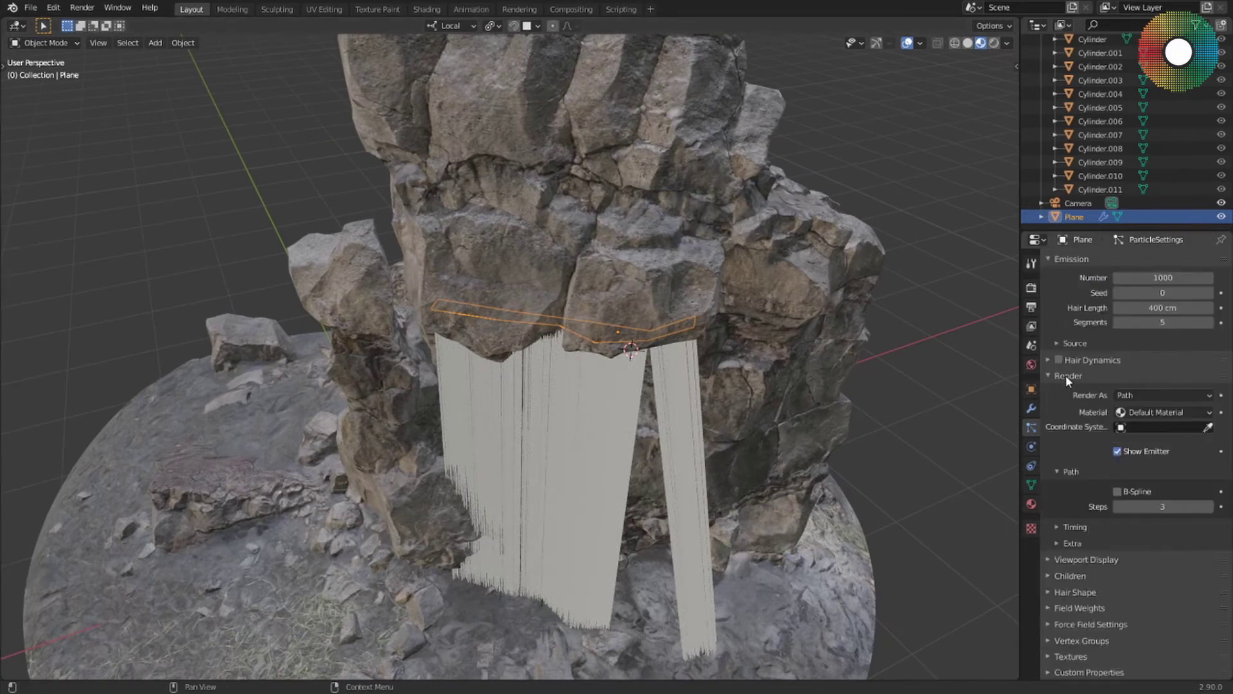
left_click(1166, 393)
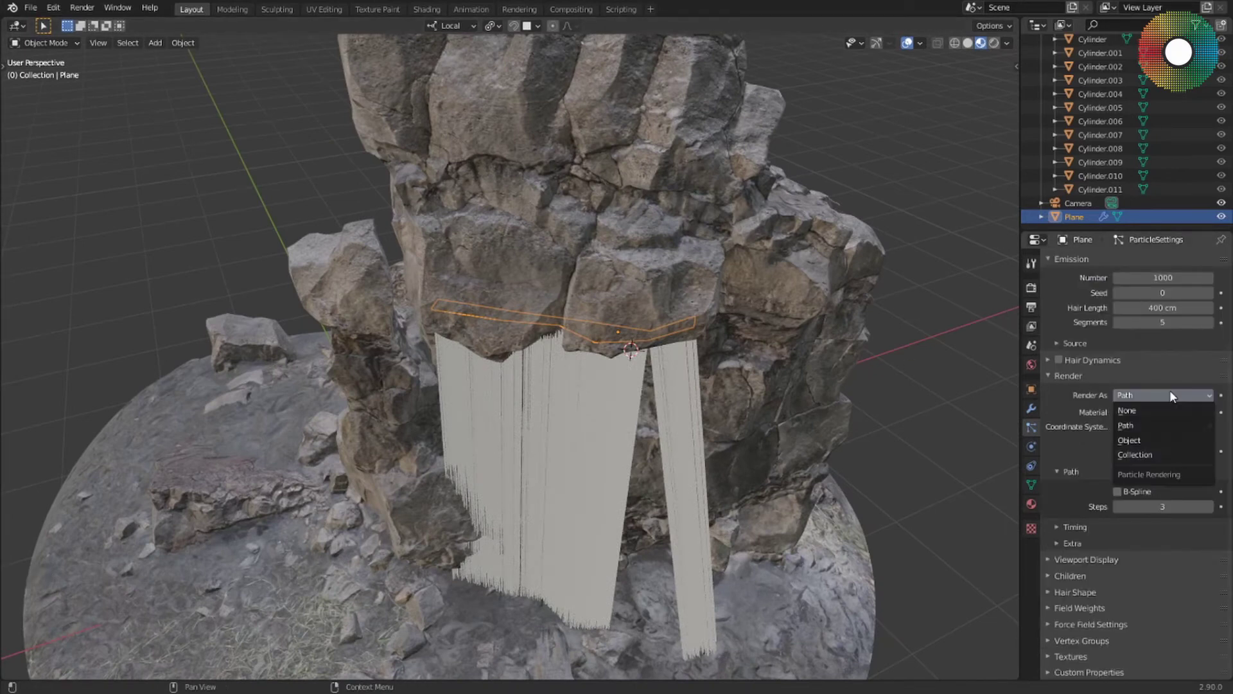
left_click(1143, 456)
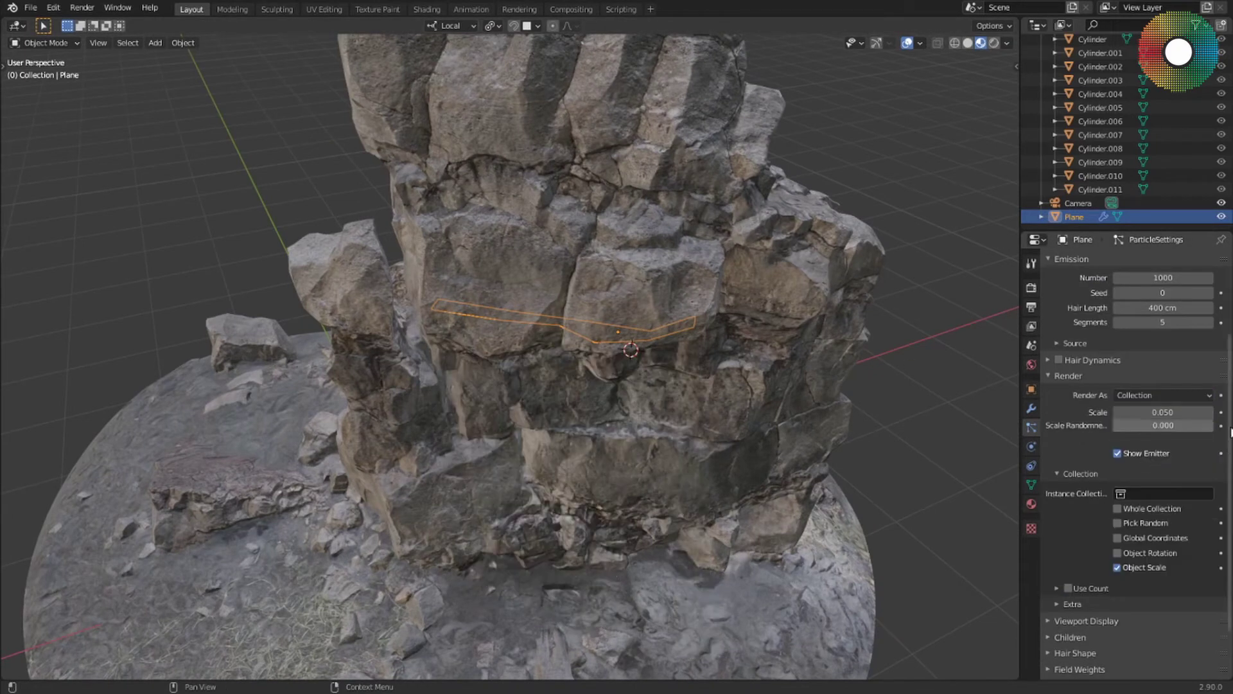
left_click(1152, 491)
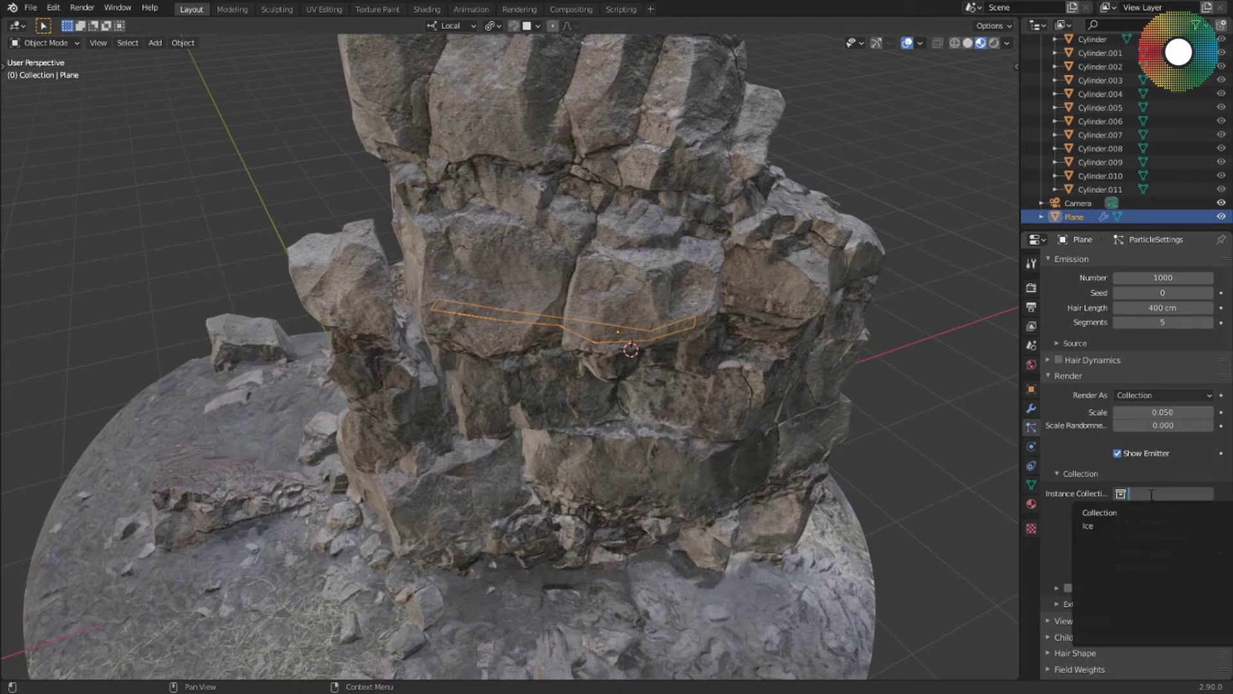
left_click(1110, 523)
Turn on the advanced hair options and enable particle rotation with the orientation axis set to None
middle_click_drag(564, 446, 592, 360)
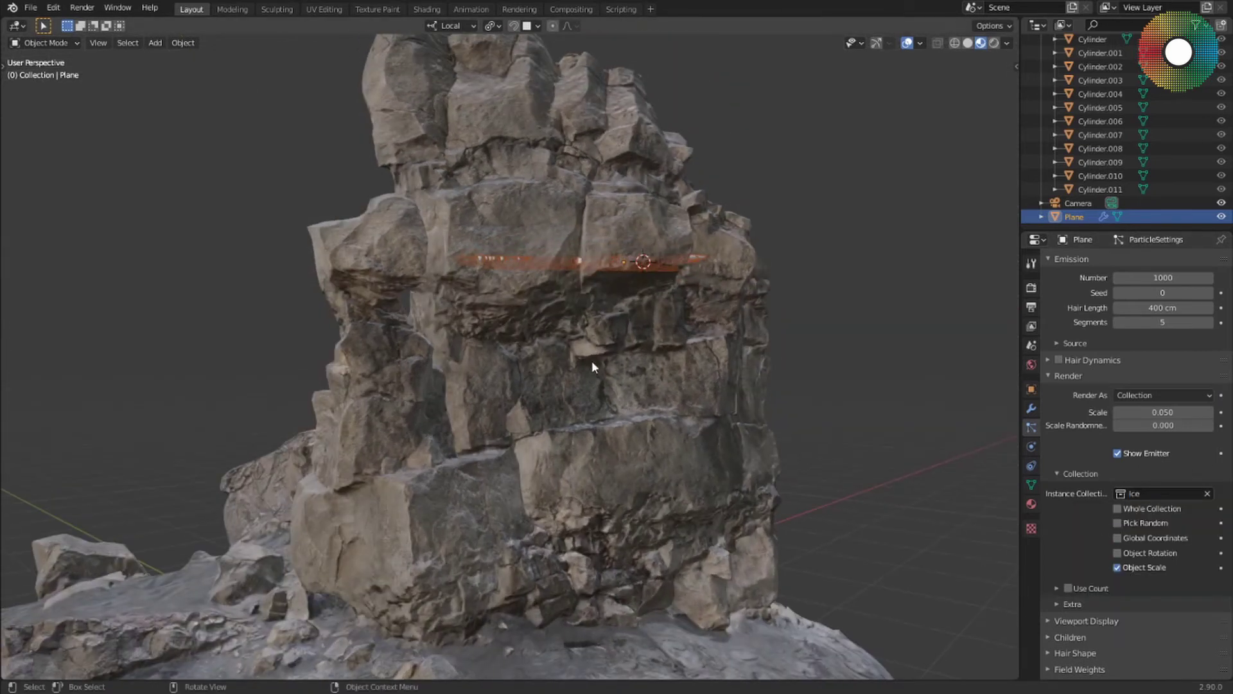
scroll(649, 255, "up", 3)
middle_click_drag(649, 256, 628, 276)
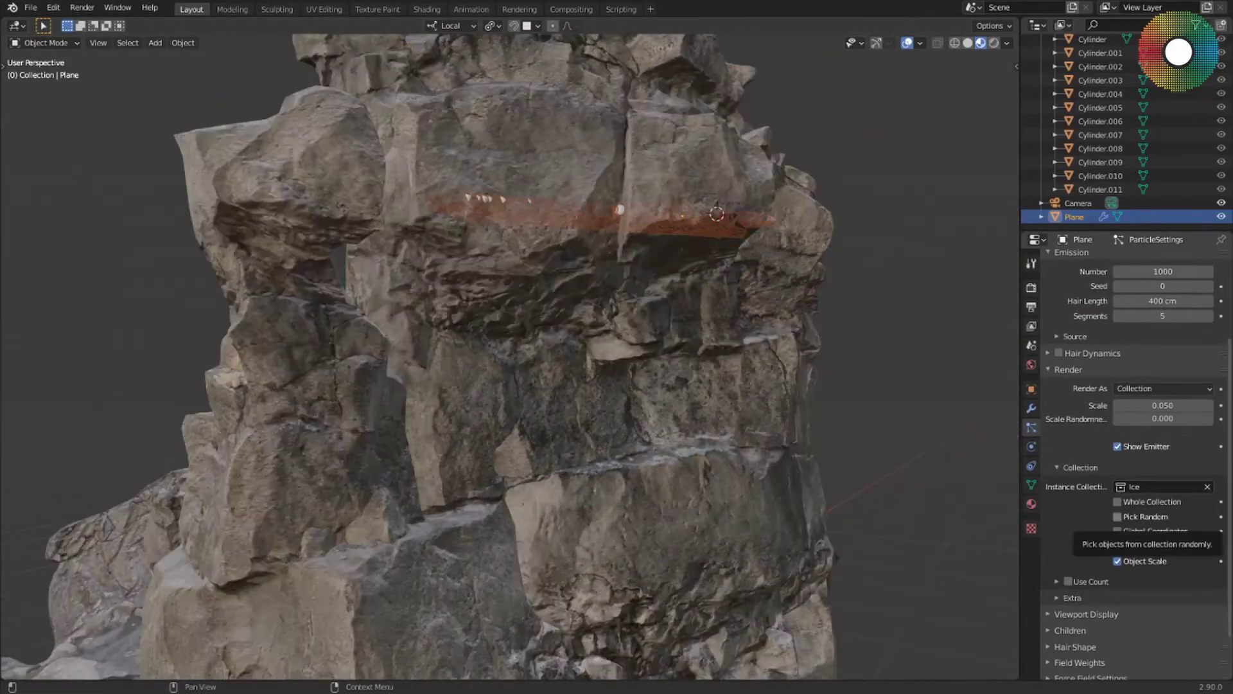
scroll(1161, 519, "up", 3)
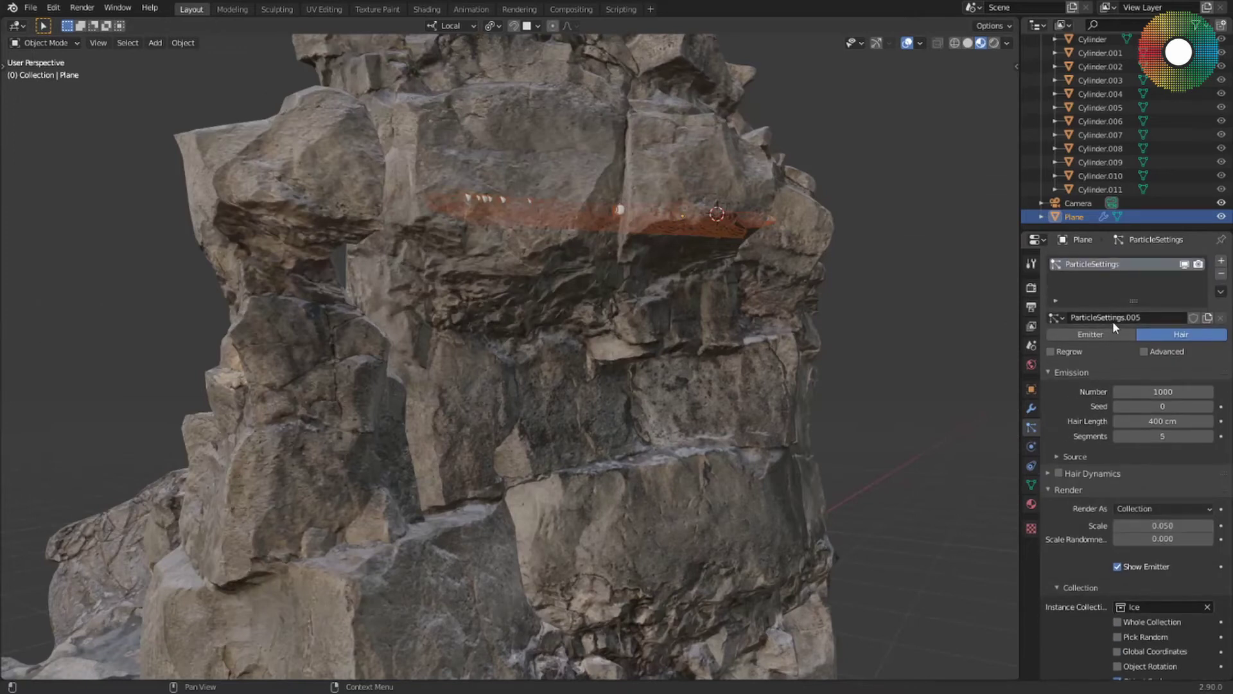
left_click(1144, 352)
left_click(1051, 504)
scroll(1052, 456, "down", 4)
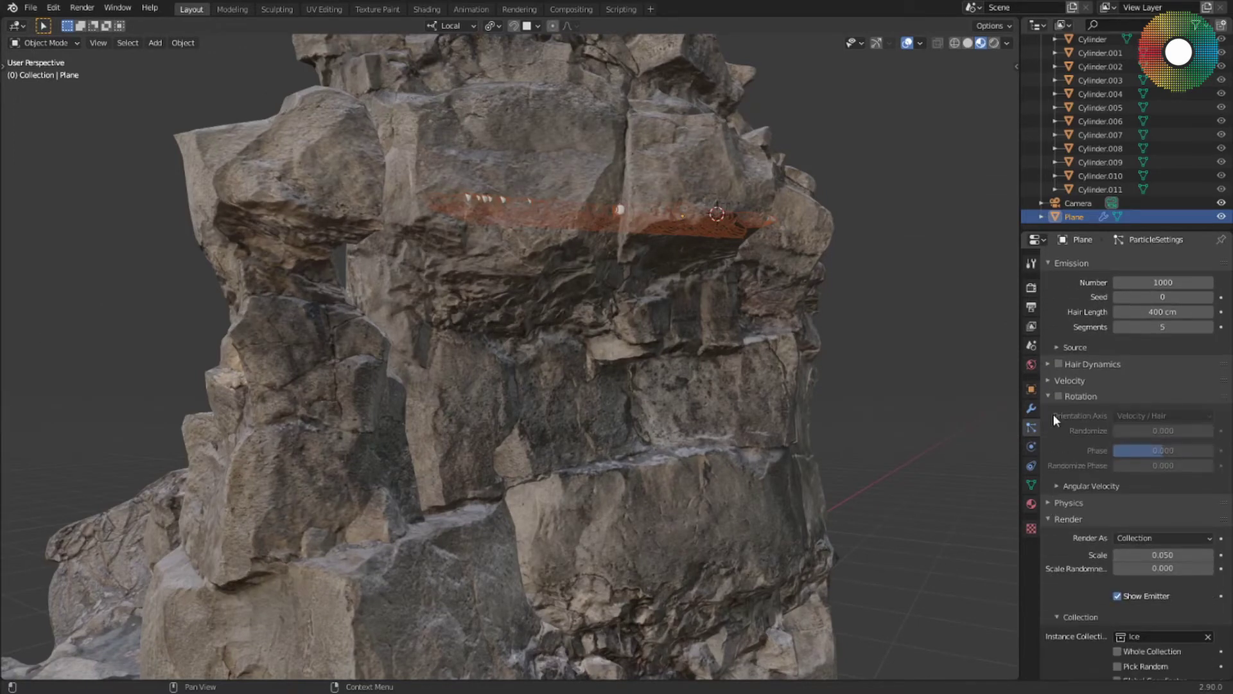
left_click(1058, 396)
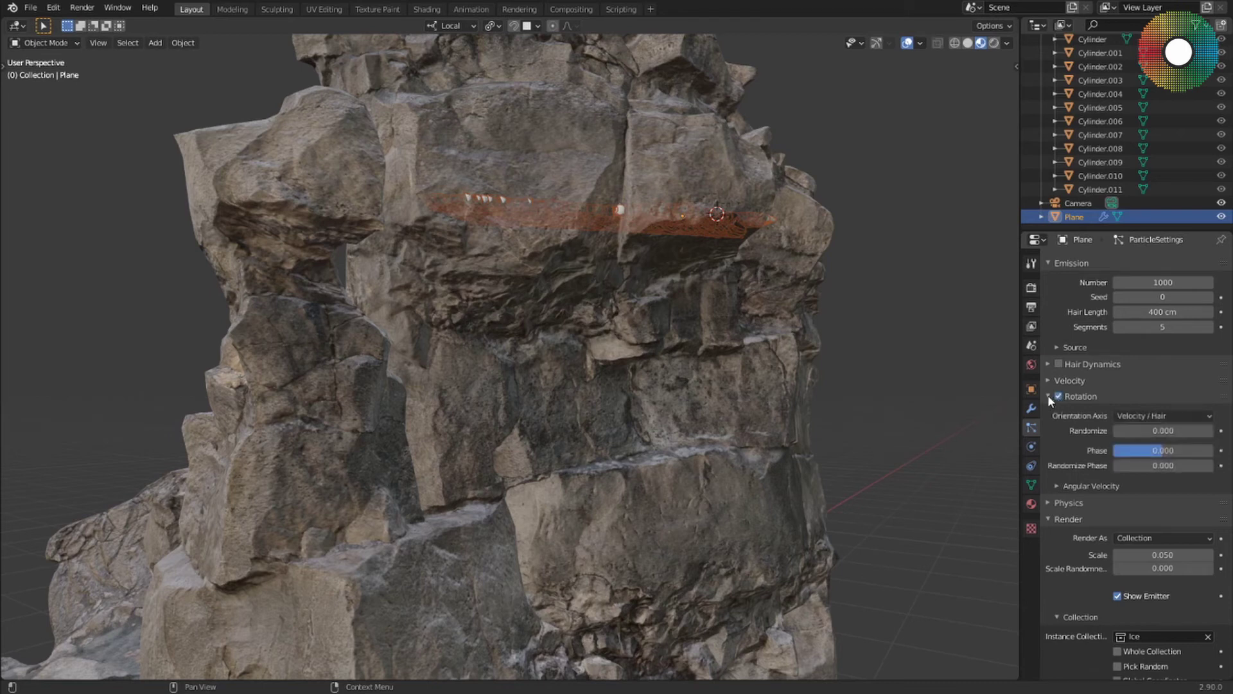
left_click(1189, 415)
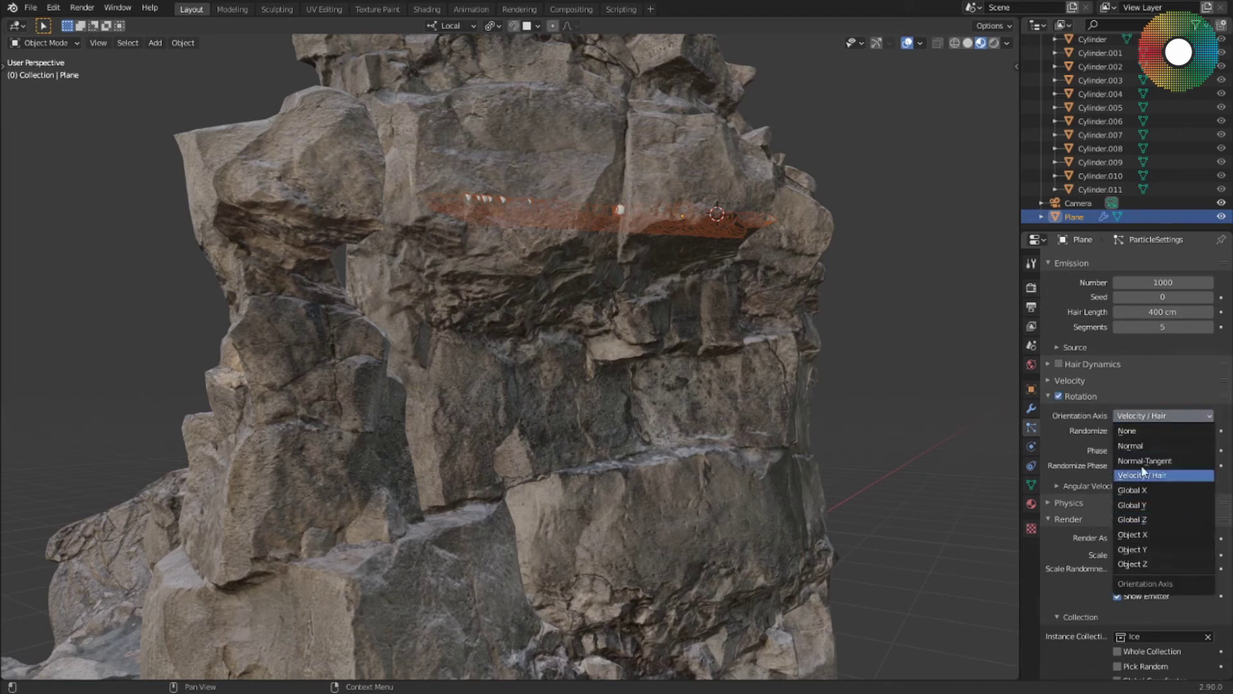
left_click(1143, 432)
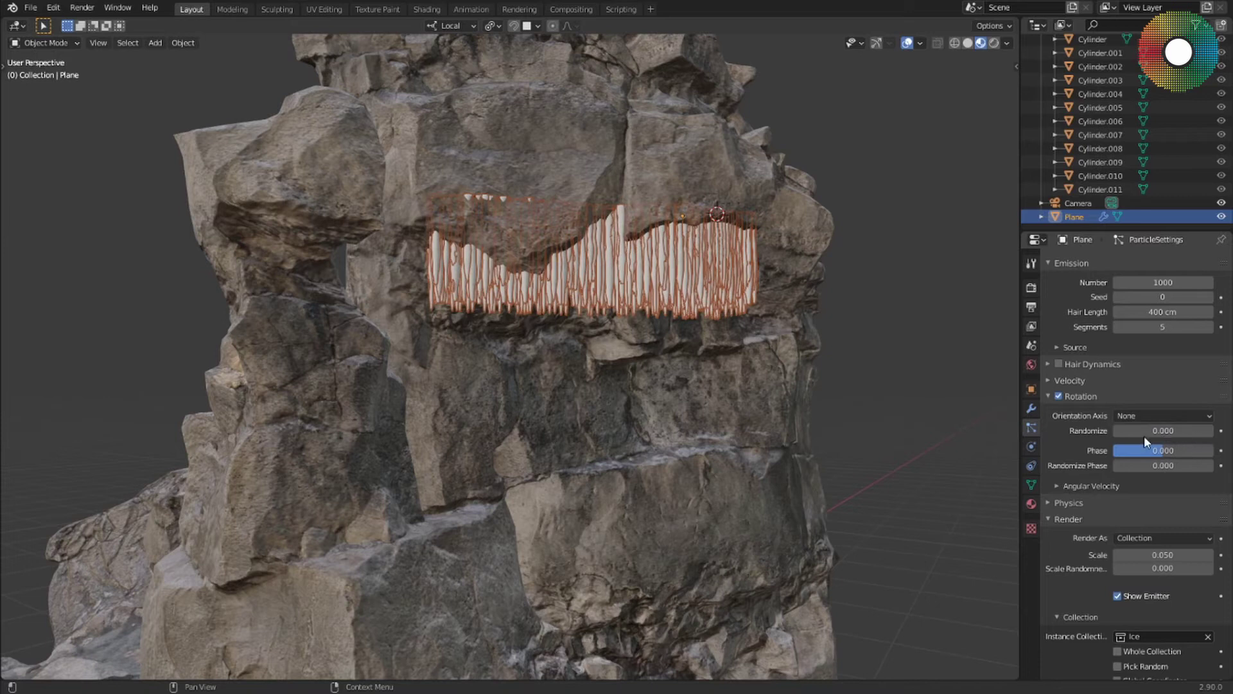
Set the icicle particles' render scale to 0.149 and scale randomness to 0.225
middle_click_drag(745, 384, 726, 360)
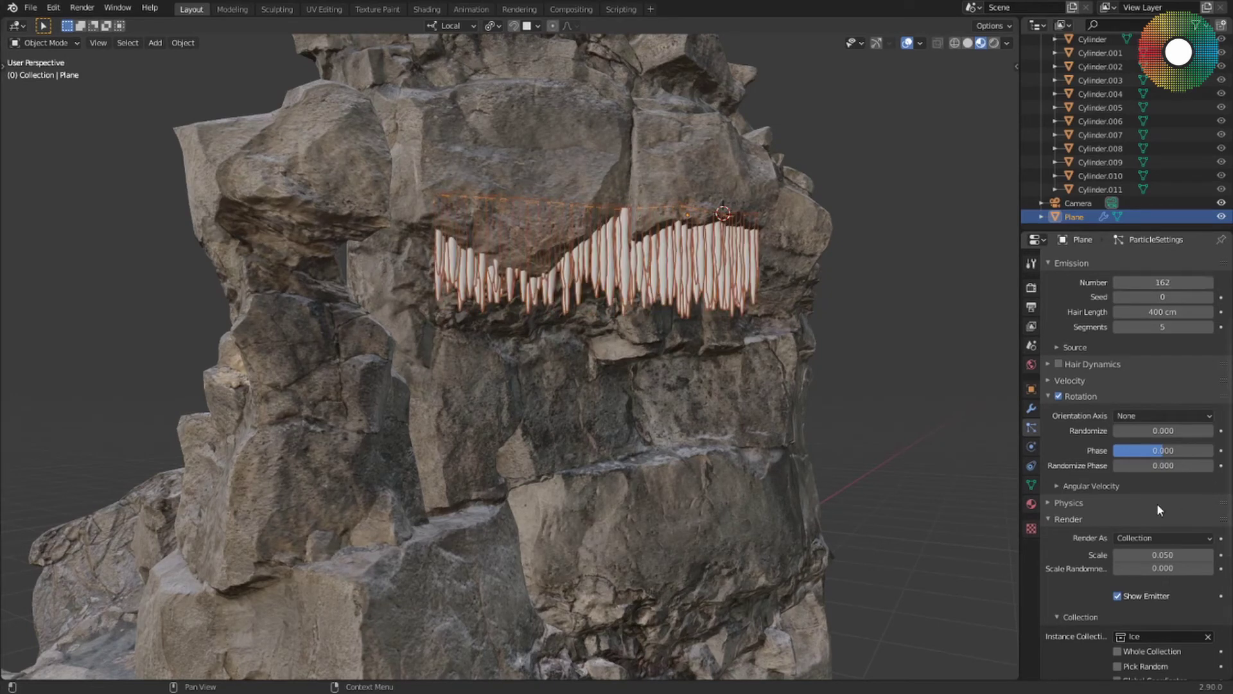
scroll(1164, 524, "down", 2)
mouse_move(1162, 499)
left_mouse_down()
mouse_move(1200, 500)
mouse_move(1183, 500)
left_mouse_up()
mouse_move(538, 443)
middle_mouse_down()
mouse_move(418, 437)
mouse_move(468, 372)
mouse_move(543, 424)
middle_mouse_up()
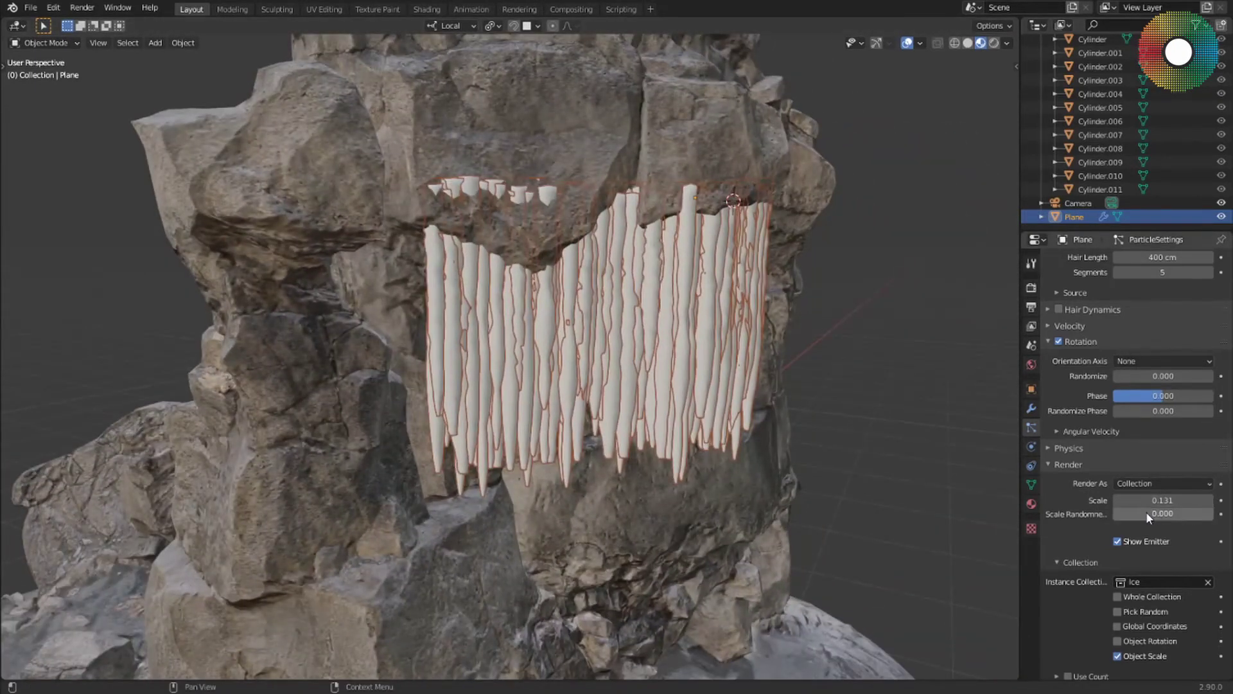
left_click_drag(1146, 513, 1162, 514)
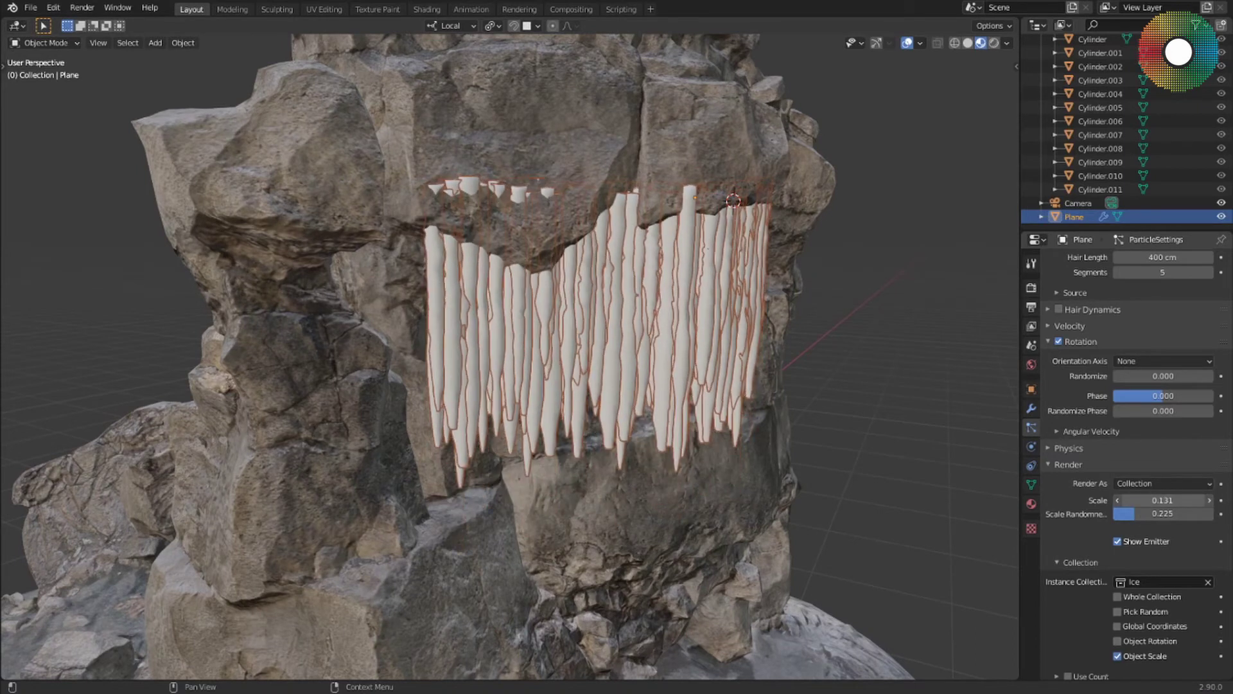
left_click_drag(1162, 499, 1173, 499, "shift")
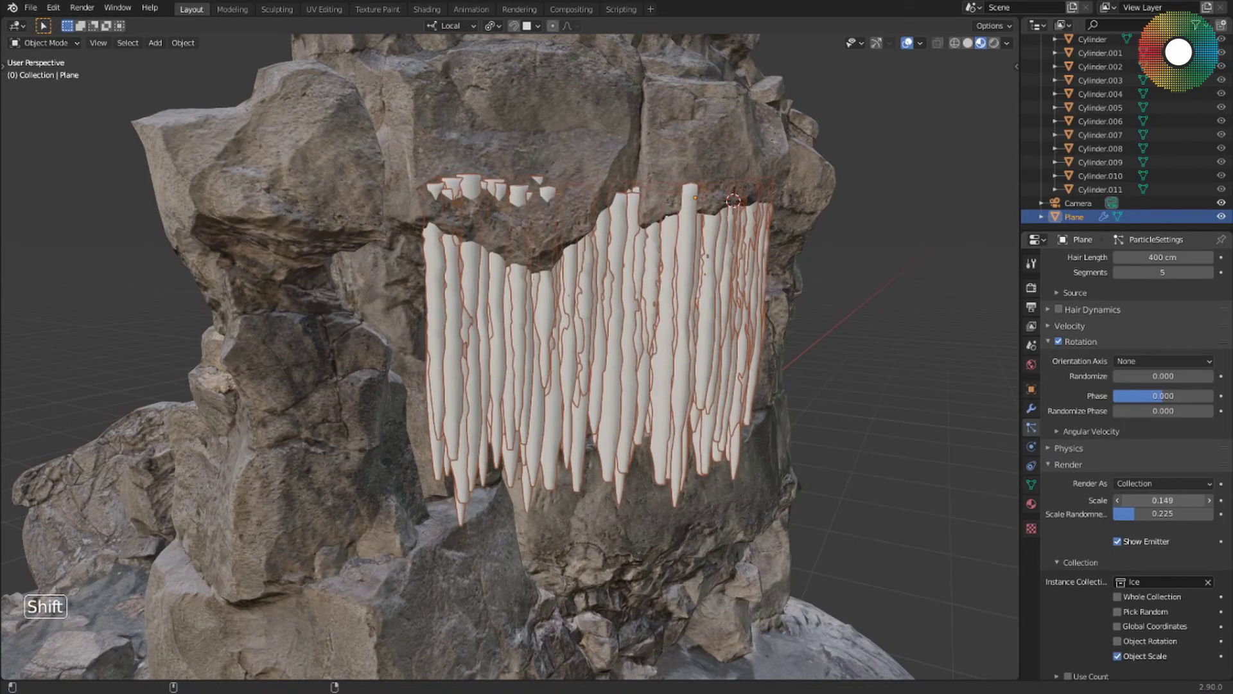
Reduce the number of emitted icicles to 118
middle_click_drag(713, 443, 648, 395)
scroll(1160, 302, "up", 4)
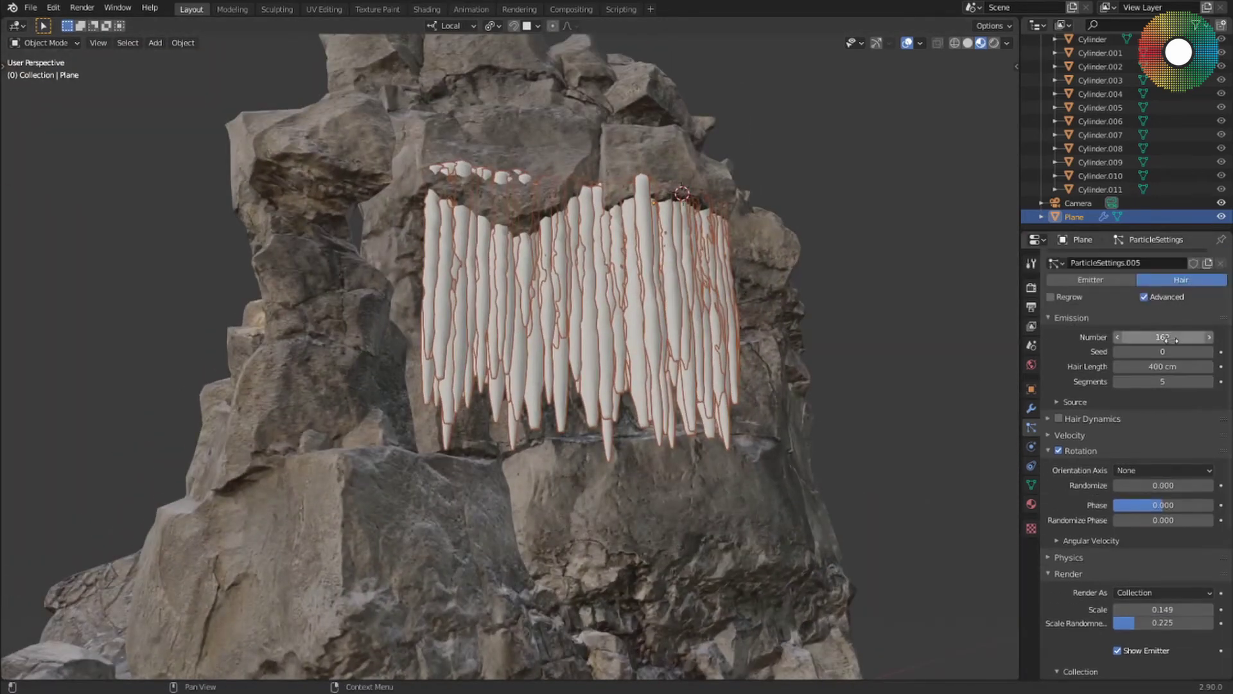
left_click_drag(1168, 338, 1141, 338, "shift")
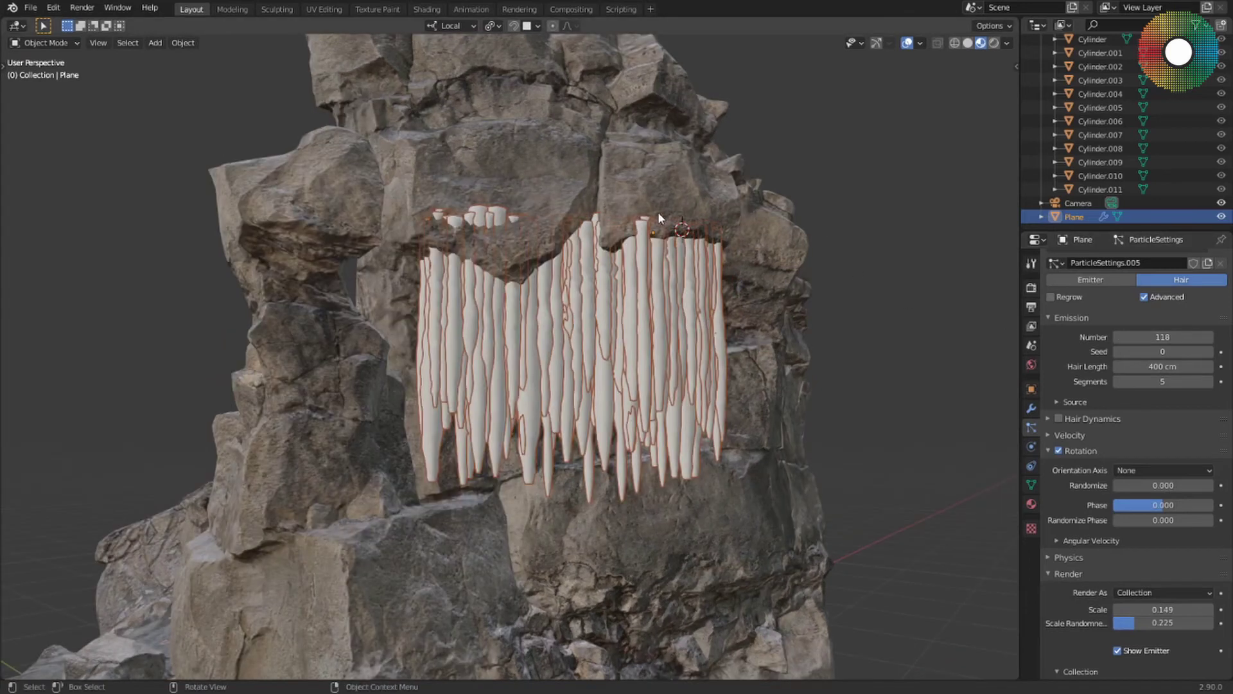
Inspect the icicles poking through the rock's front, then enter Edit Mode on the strip plane with X-ray turned on
middle_click_drag(651, 258, 635, 286)
scroll(655, 214, "up", 4)
middle_click_drag(643, 226, 628, 270)
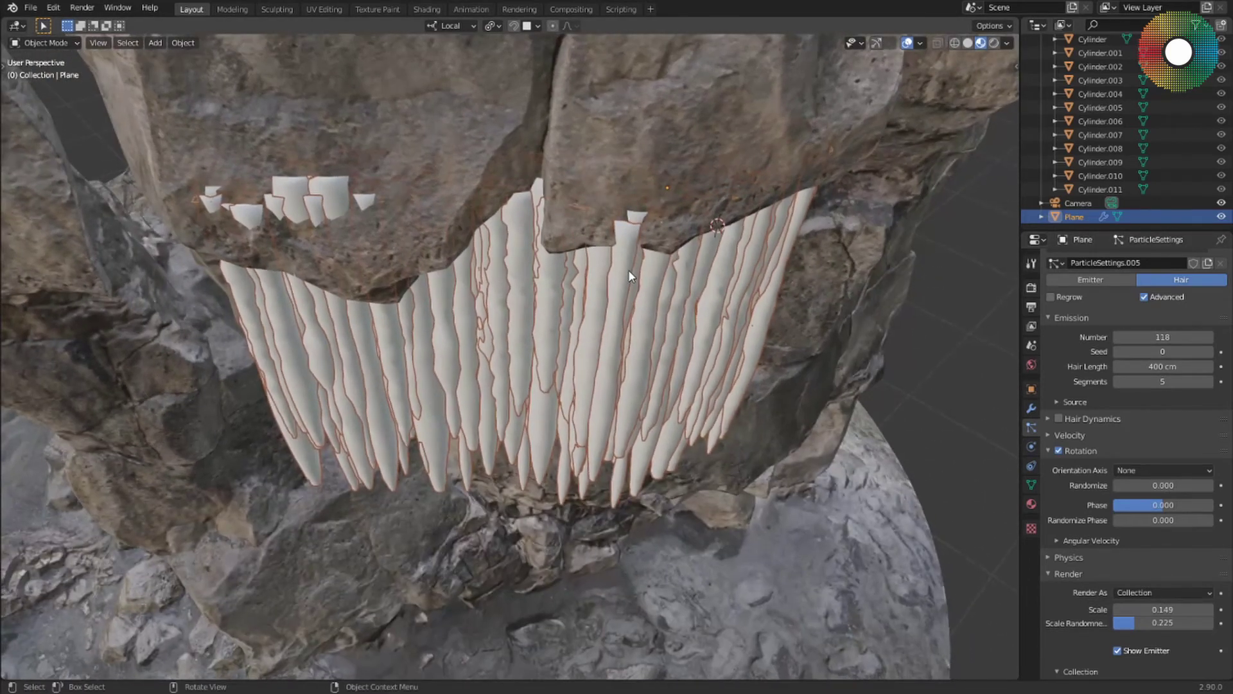
scroll(644, 214, "up", 1)
middle_click_drag(645, 215, 609, 224)
middle_click_drag(360, 161, 457, 168)
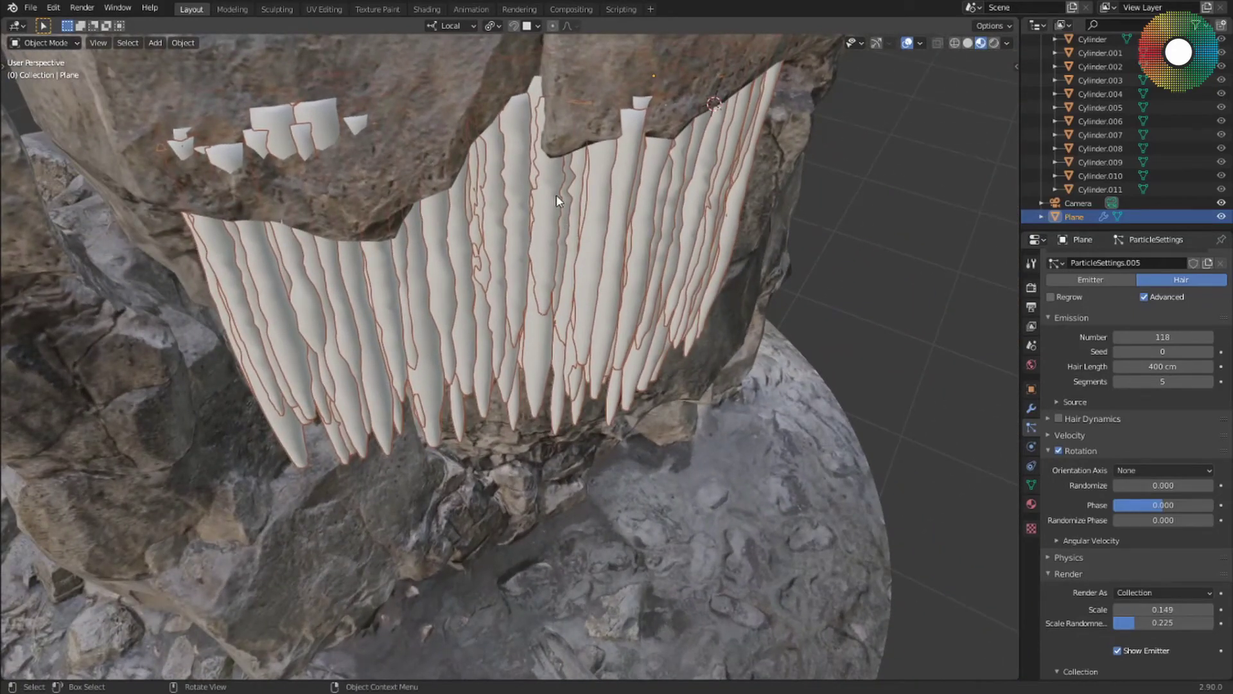
middle_click_drag(557, 200, 602, 338, "shift")
key("Tab")
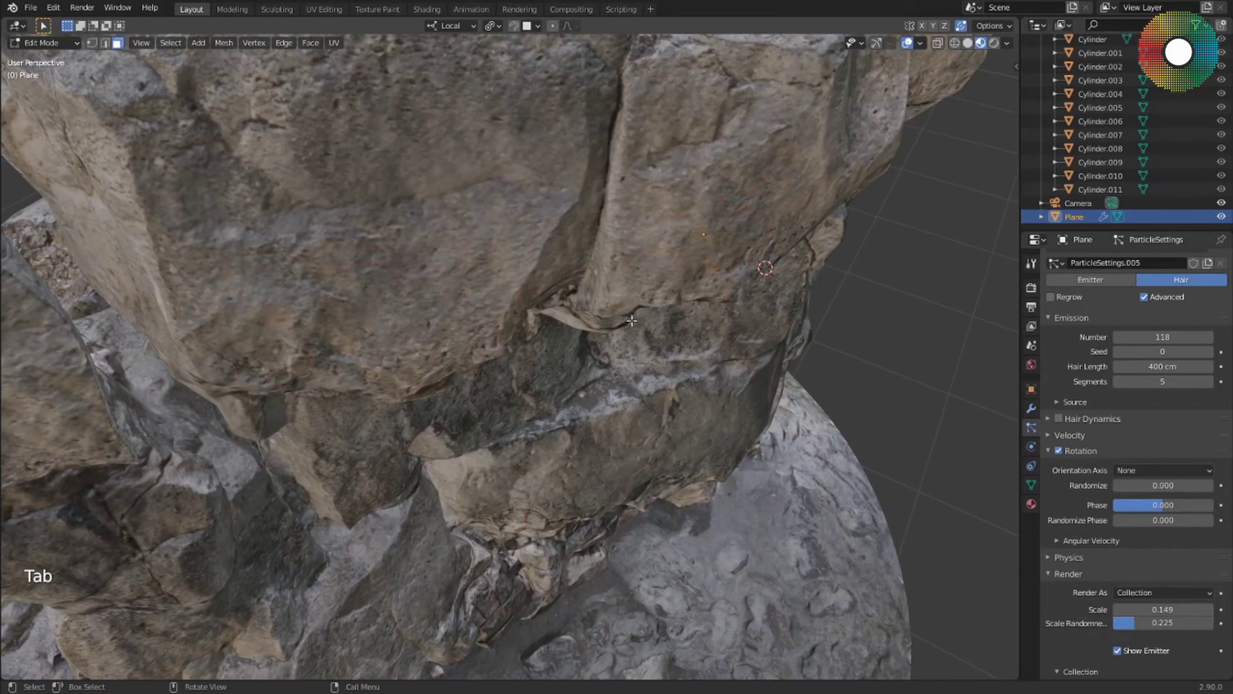
key("alt+x")
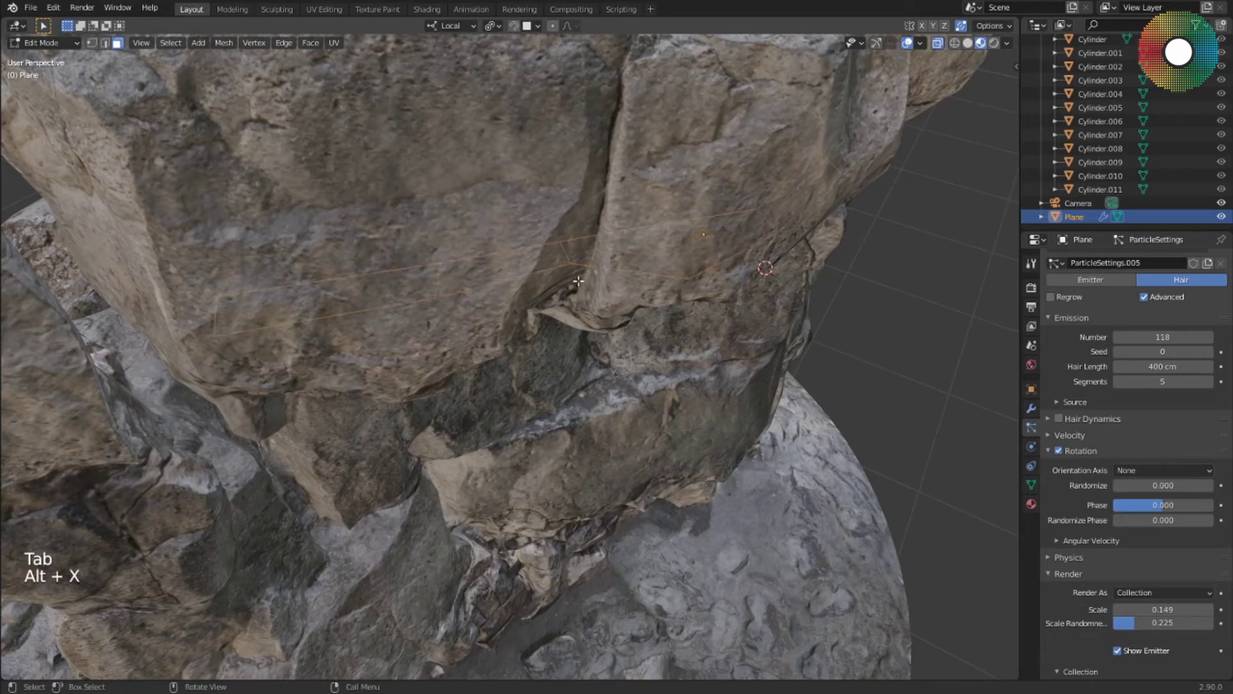
Move two front vertices of the strip, one either side of the vertical crack, back into the rock with local Z locked
left_click(441, 301)
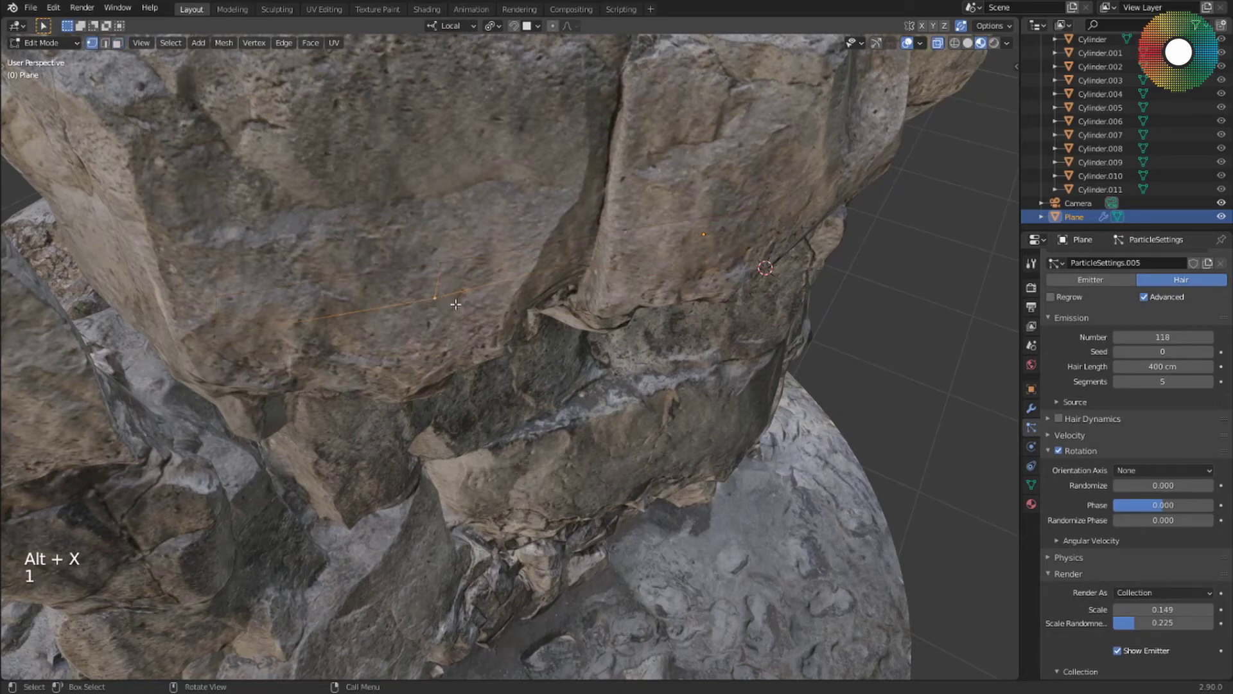
key("g")
key("shift+z")
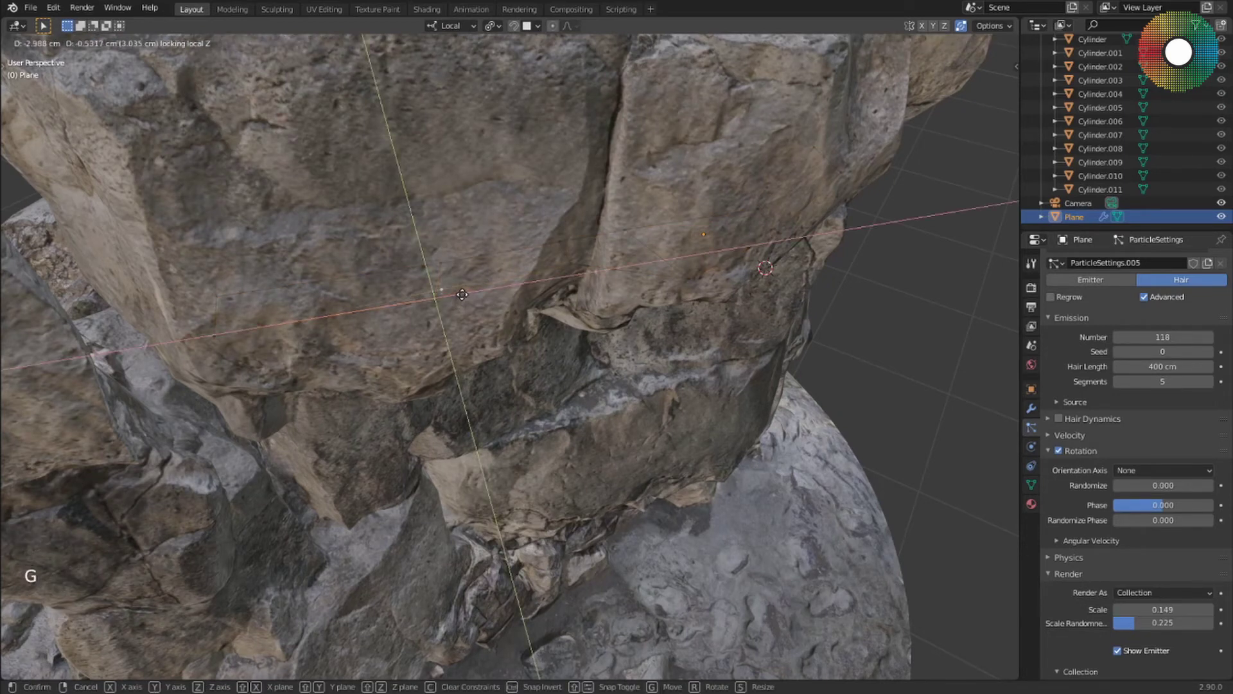
left_click(458, 291)
left_click(690, 283)
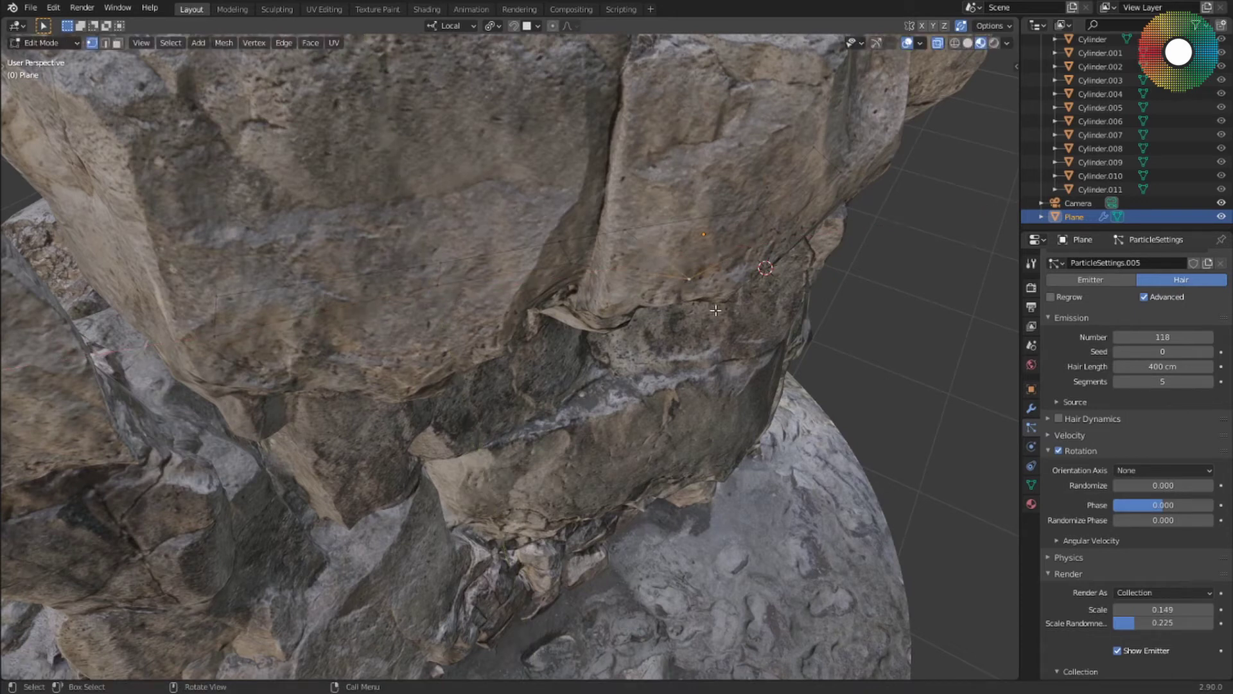
key("g")
key("shift+z")
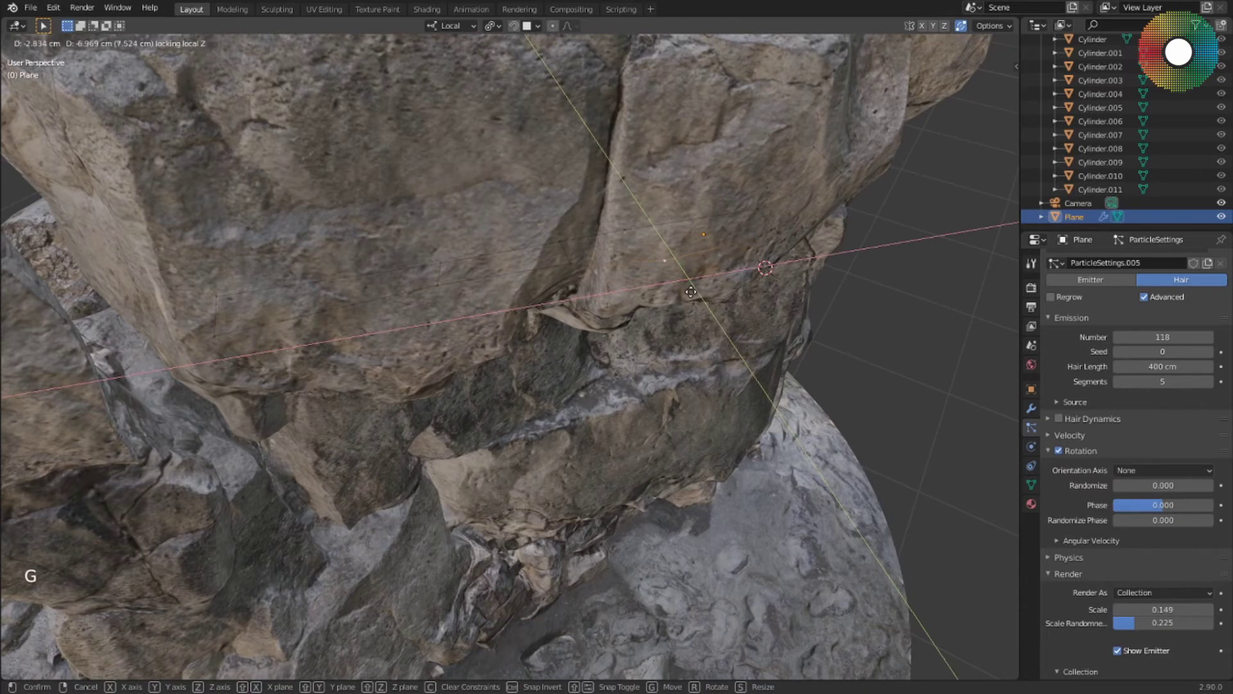
left_click(692, 293)
Move the strip's rear vertex near the vertical crack slightly farther back under the overhang with local Z locked
middle_click_drag(736, 291, 730, 105)
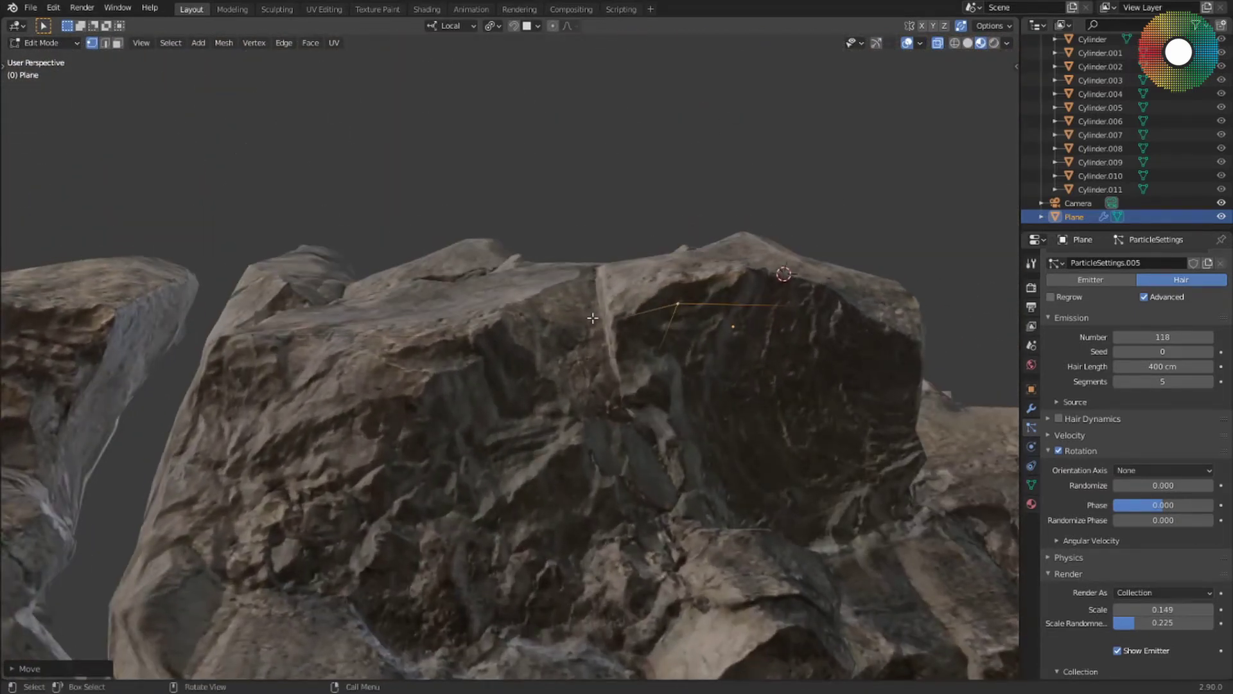
key("g")
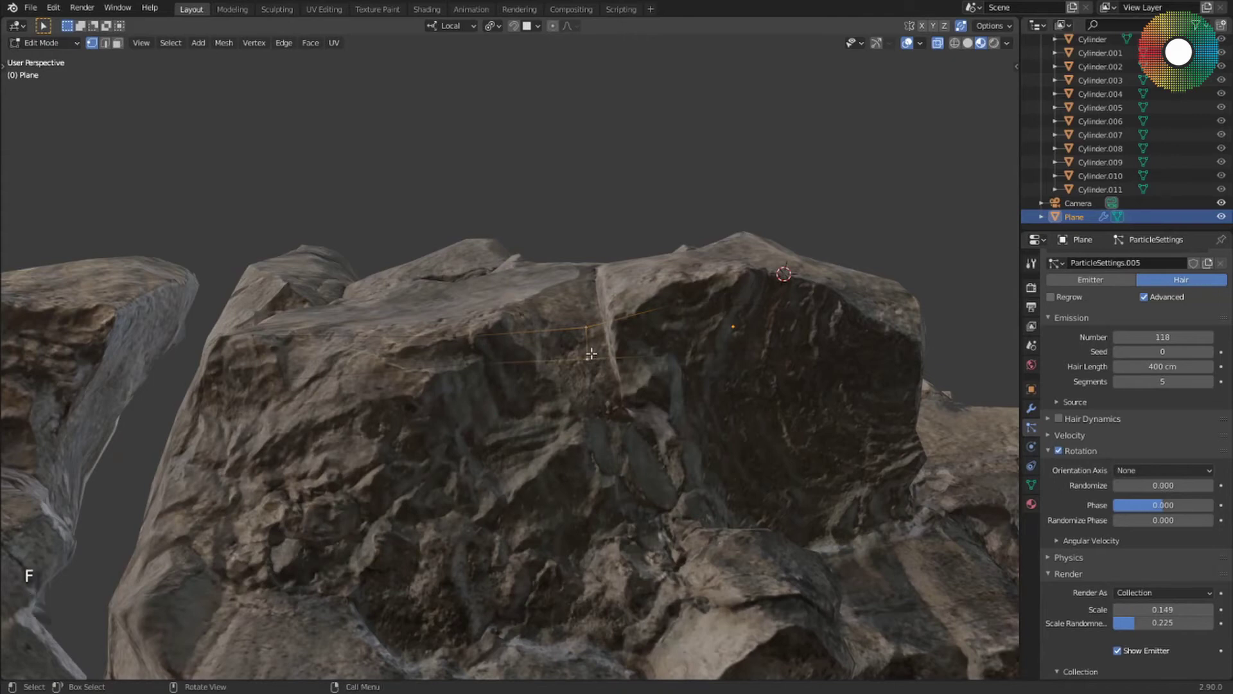
right_click(597, 353)
left_click(570, 341)
key("g")
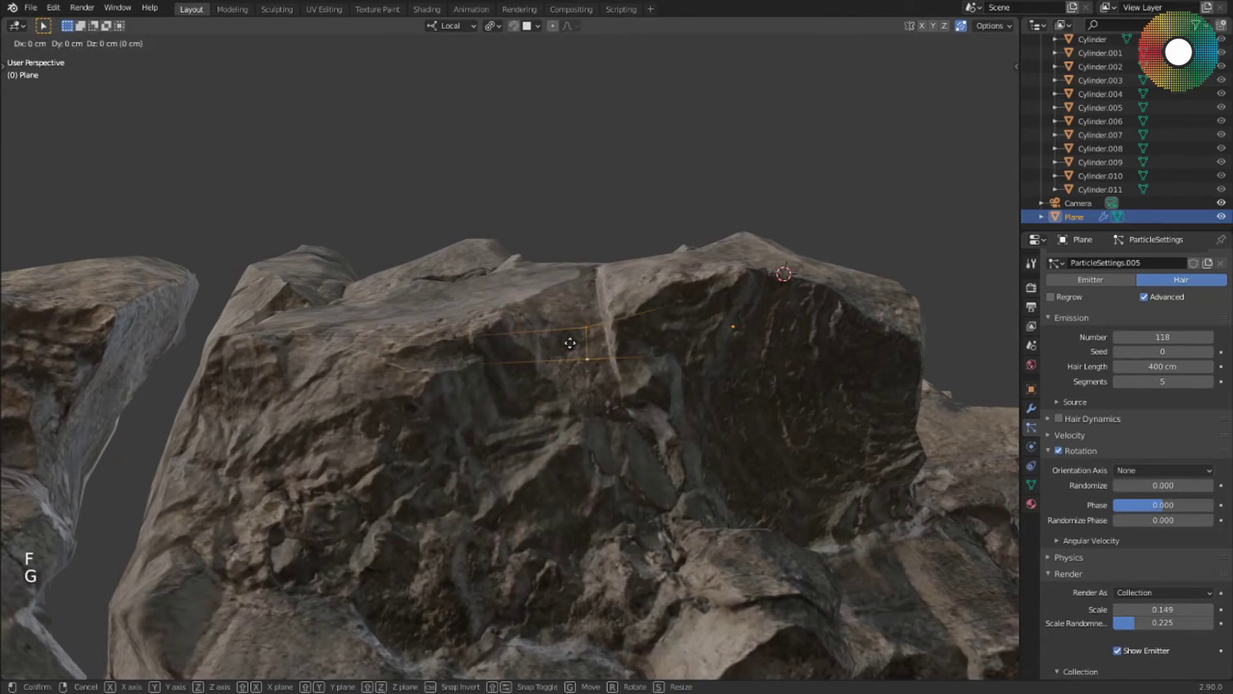
key("shift+z")
left_click(571, 358)
middle_click_drag(575, 360, 669, 426)
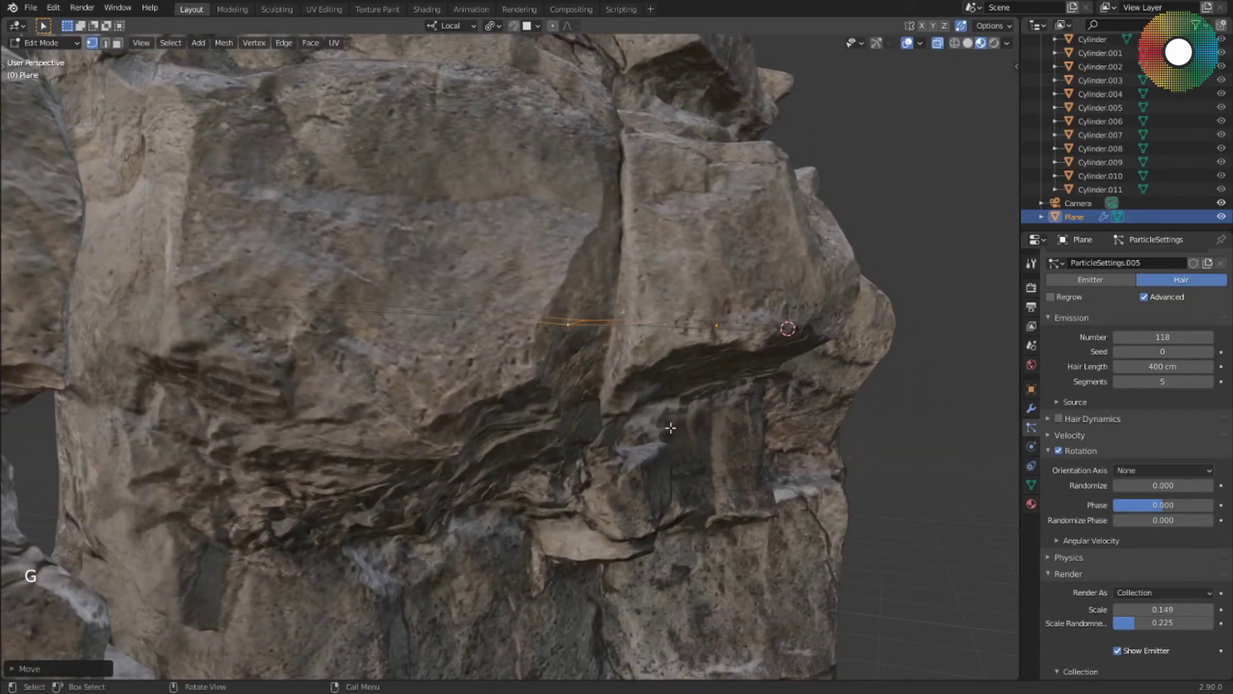
Check where icicles still poke through the rock's front face and add a loop cut across the strip plane behind it
key("Tab")
scroll(522, 417, "down", 4)
middle_click_drag(549, 393, 553, 421)
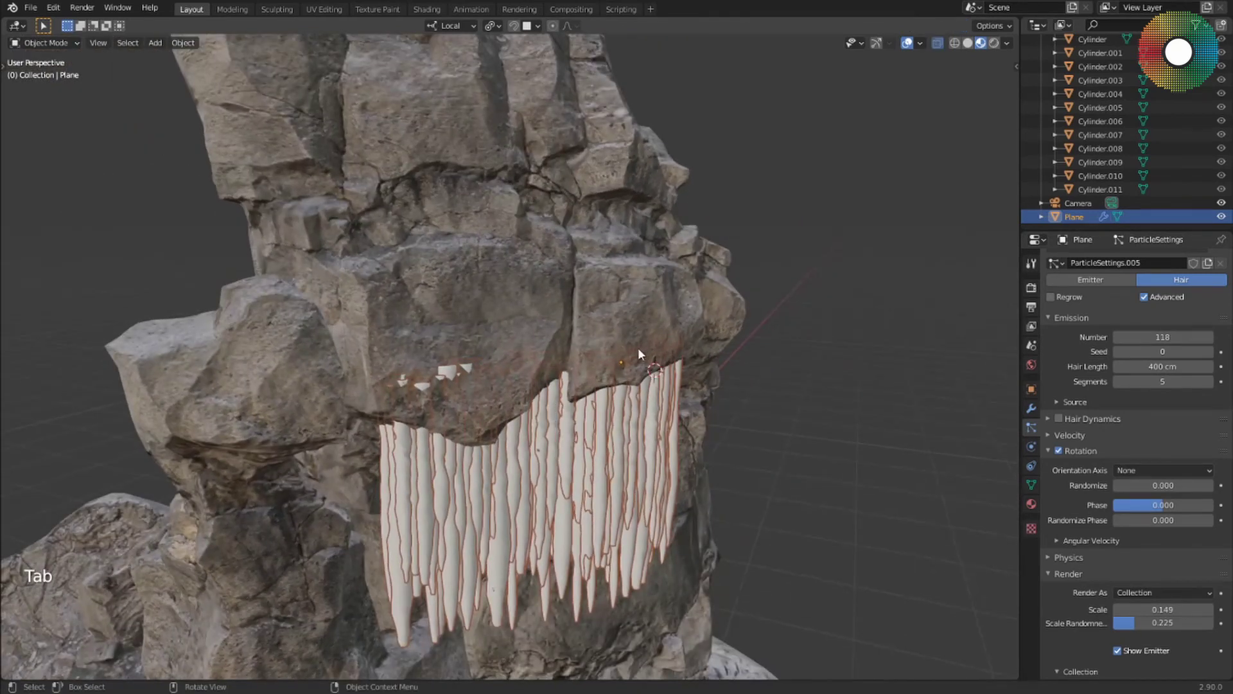
middle_click_drag(638, 348, 630, 381)
scroll(594, 365, "up", 3)
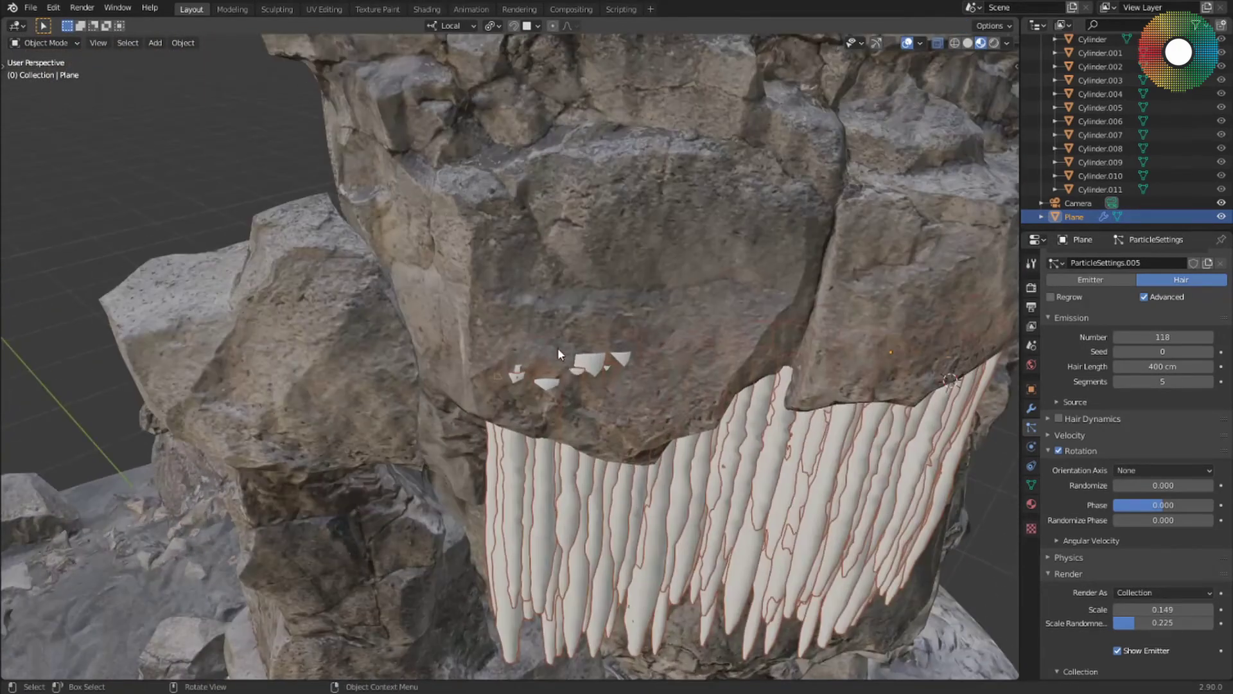
key("Tab")
left_click(691, 366)
key("ctrl+r")
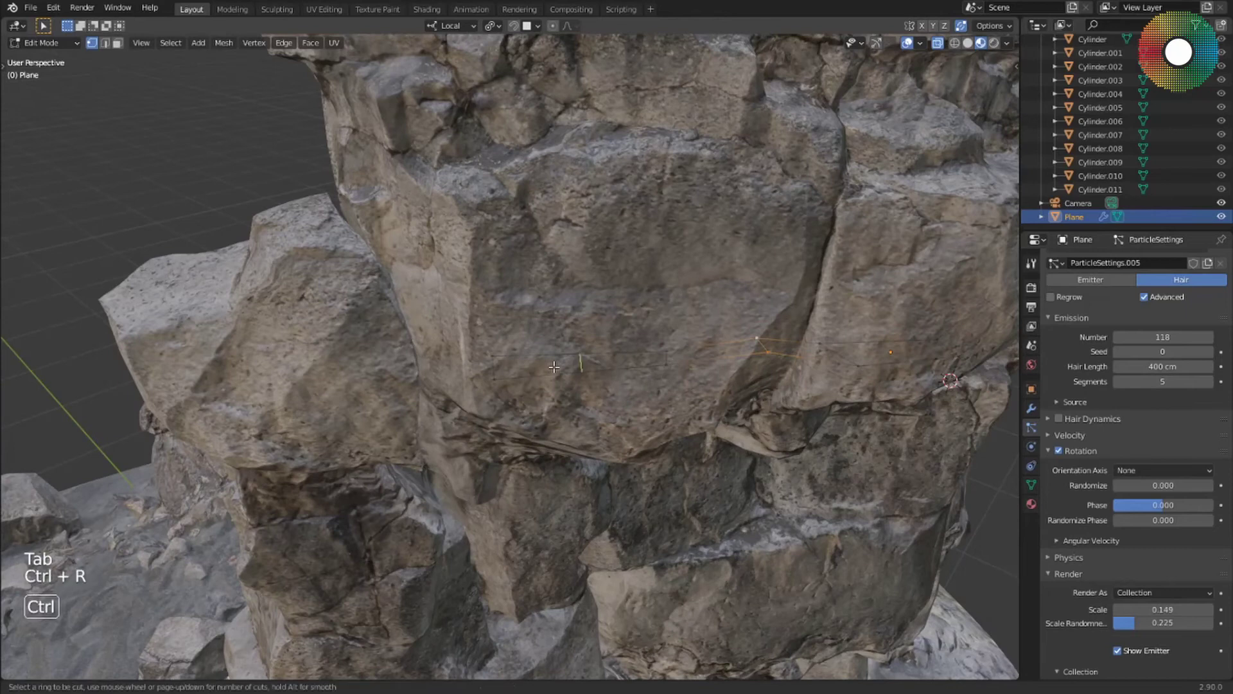
left_click(564, 364)
left_click(581, 362)
Move the new loop and the strip's front end vertex back into the rock with local Z locked, then return to Object Mode
key("g")
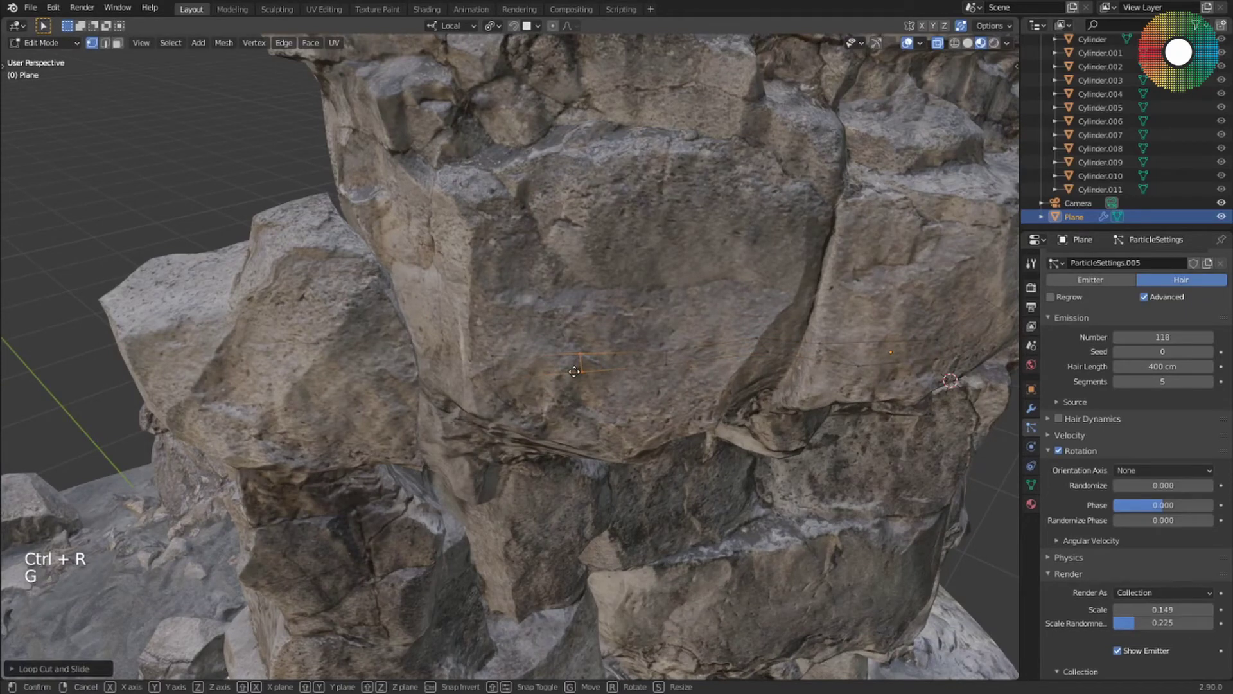
key("shift+z")
left_click(552, 370)
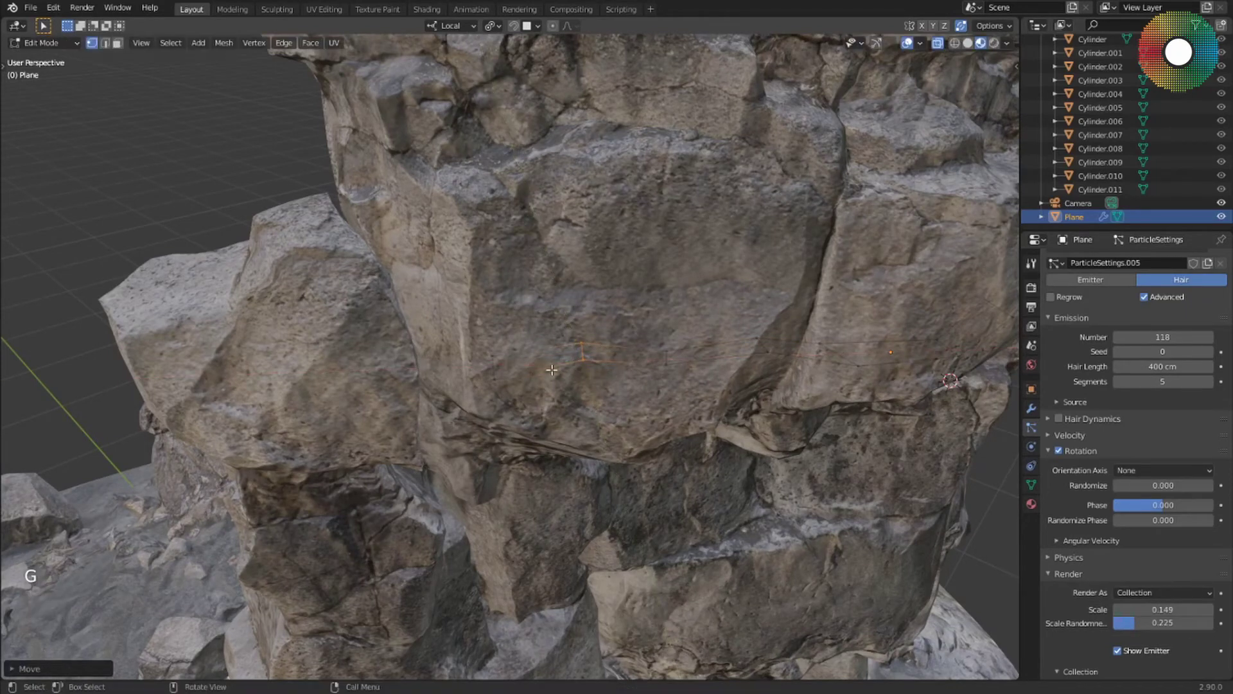
left_click(498, 380)
key("g")
key("shift+z")
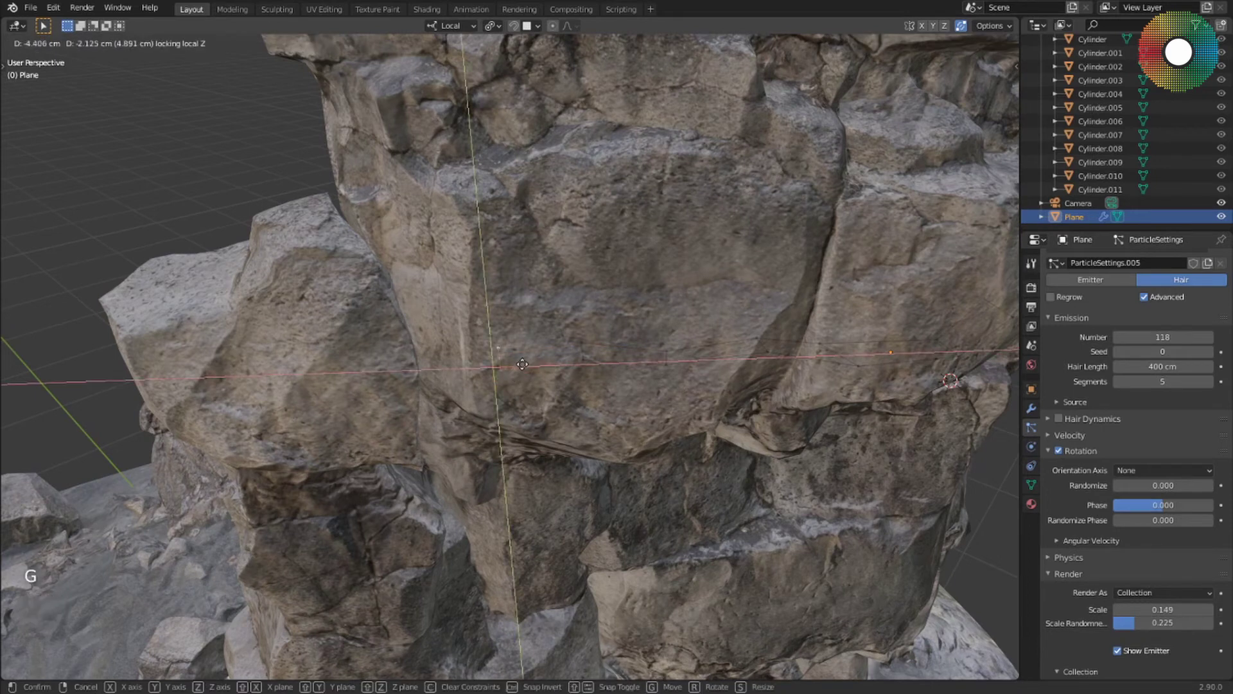
left_click(524, 350)
middle_click_drag(523, 349, 544, 424)
key("Tab")
scroll(543, 424, "down", 4)
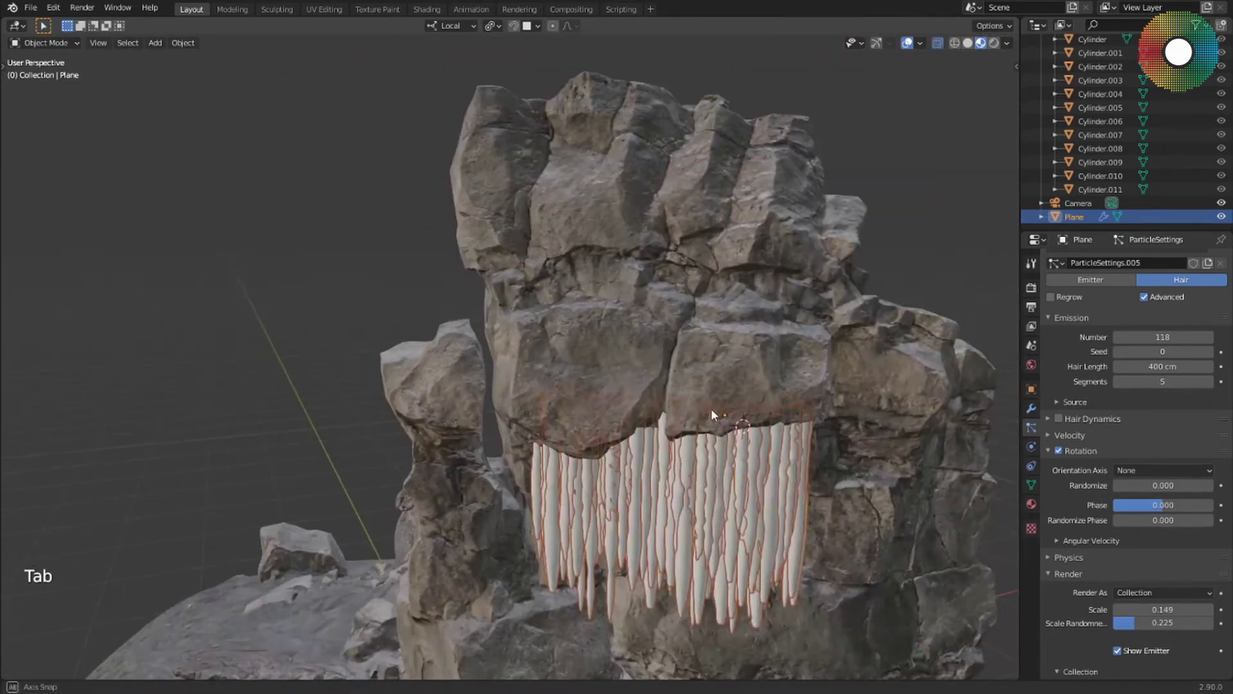
middle_click_drag(711, 408, 725, 291)
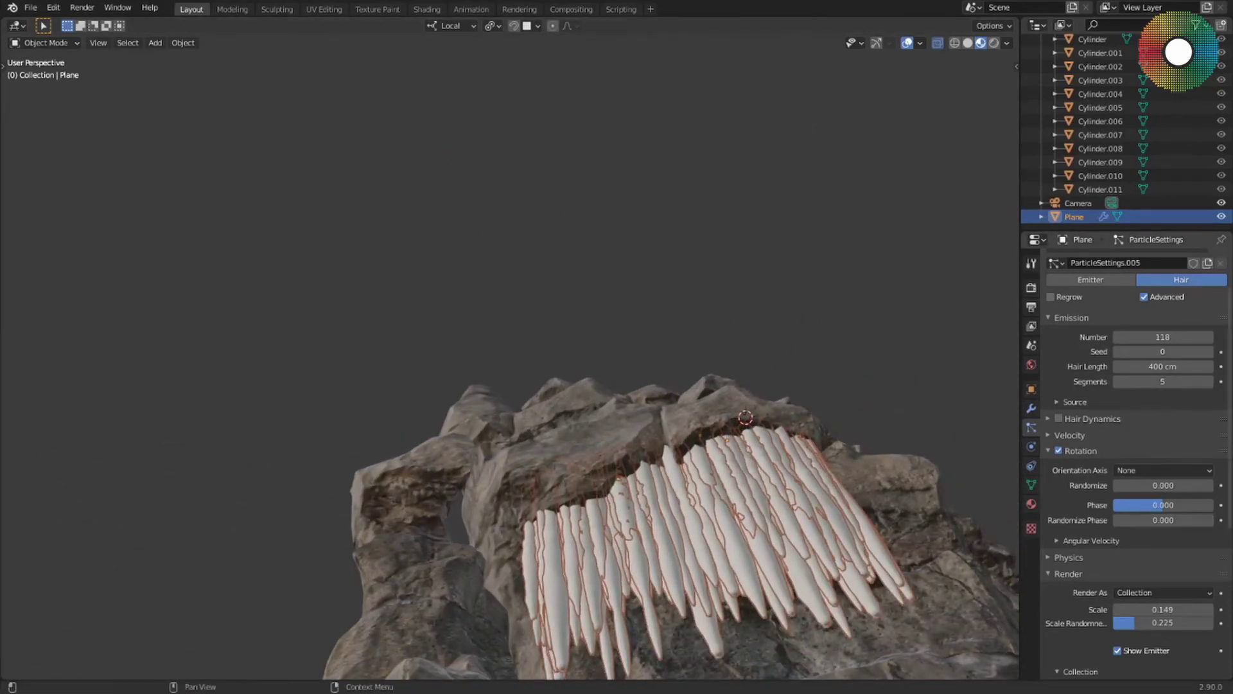
mouse_move(553, 476)
middle_mouse_down()
mouse_move(621, 540)
mouse_move(529, 481)
mouse_move(538, 465)
middle_mouse_up()
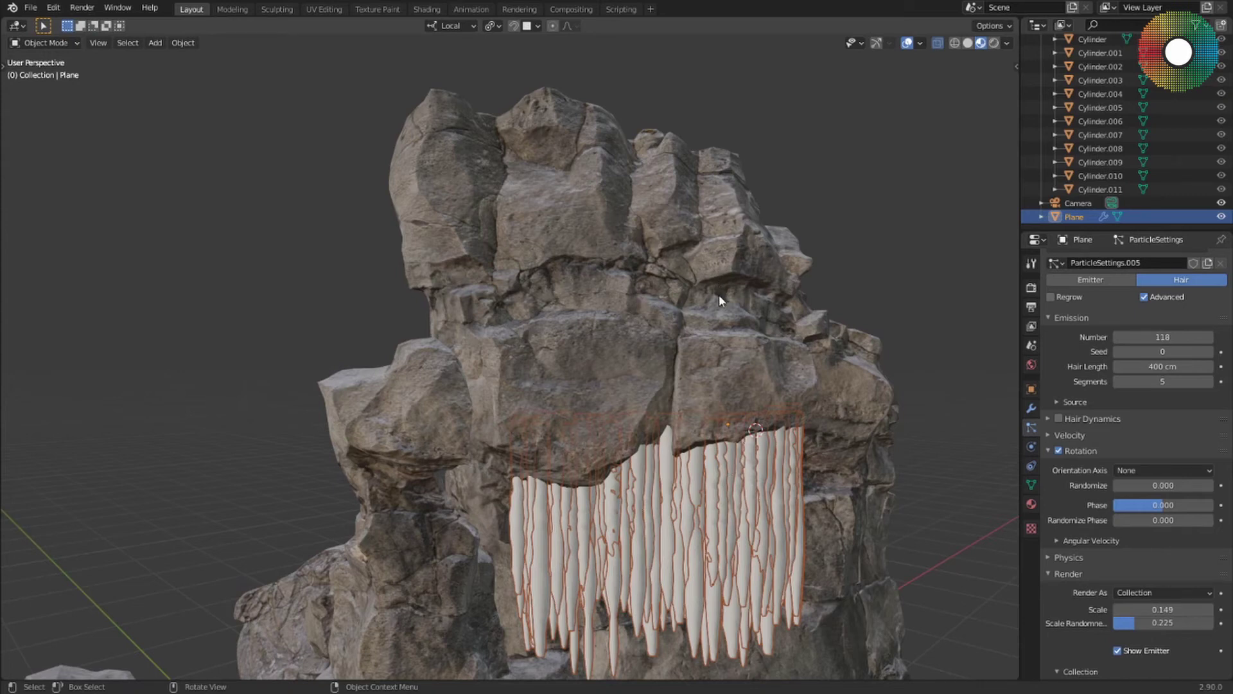
Set the 3D cursor under the small side outcrop and add a new plane there, scaled down to the outcrop's size
right_click(421, 452, "shift")
key("shift+a")
left_click(525, 418)
key("s")
left_click(437, 450)
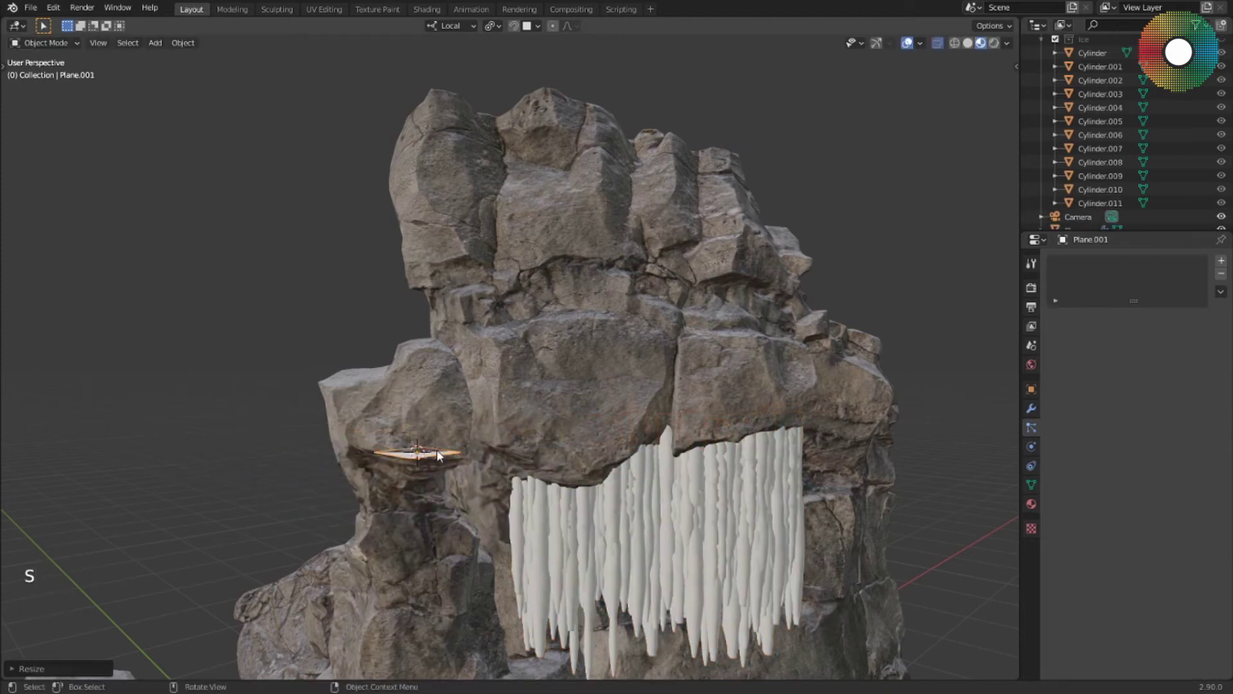
Rotate the small plane, scale it along local Y and shift it under the side outcrop with local Z locked
middle_click_drag(437, 451, 431, 435)
key("r")
left_click(388, 391)
key("s")
key("y")
left_click(405, 421)
key("g")
key("shift+z")
left_click(411, 456)
Refine the small plane's placement under the outcrop with local Z locked, then slide its geometry slightly in Edit Mode
middle_click_drag(449, 646, 504, 504)
key("g")
key("shift+z")
left_click(505, 491)
key("Tab")
key("g")
key("g")
left_click(504, 483)
key("Tab")
Add a particle system to the small plane and assign it the existing ParticleSettings.001 hair settings
scroll(504, 504, "down", 4)
scroll(503, 504, "up", 4)
left_click(1221, 261)
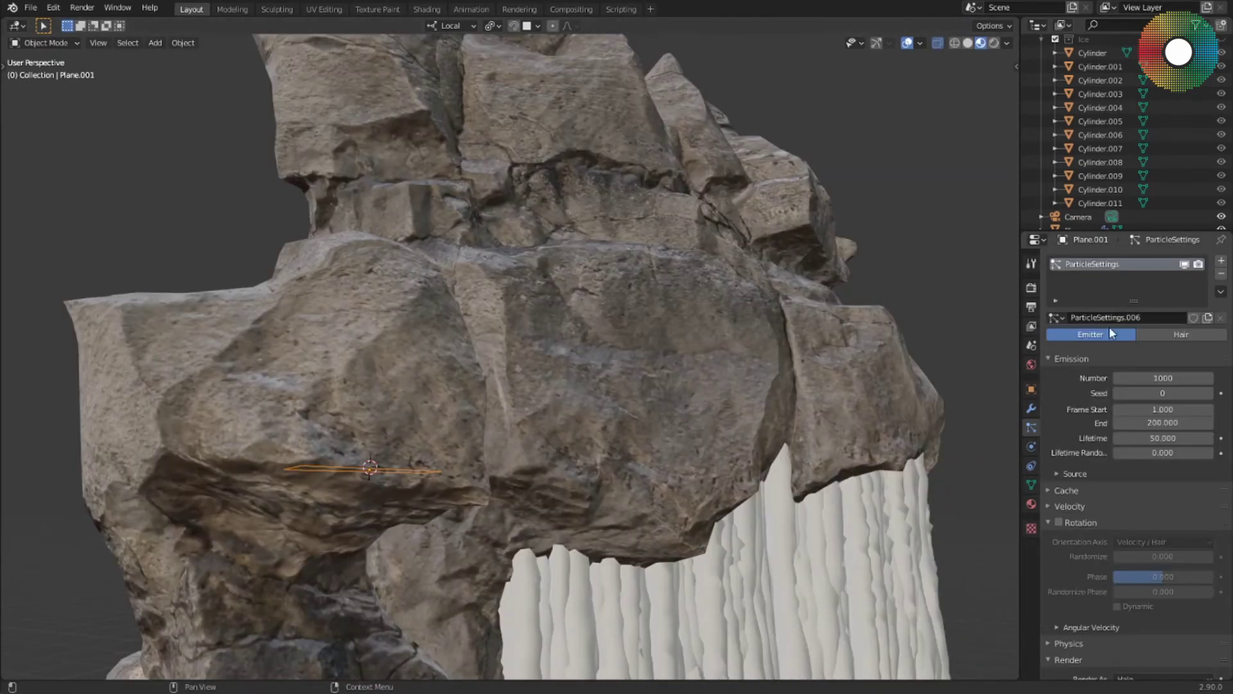
left_click(1056, 317)
left_click(938, 411)
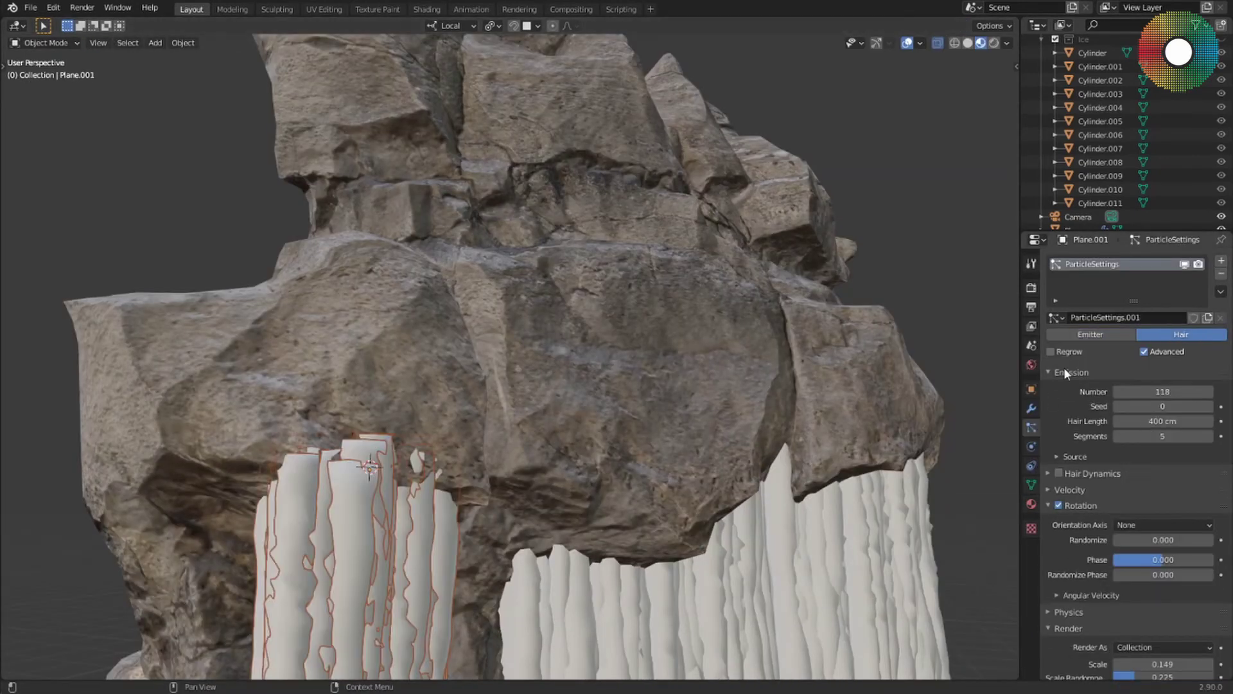
Set the small plane's particle number to 24, render scale to 0.047 and scale randomness to 0.396
left_click_drag(1162, 392, 1105, 392)
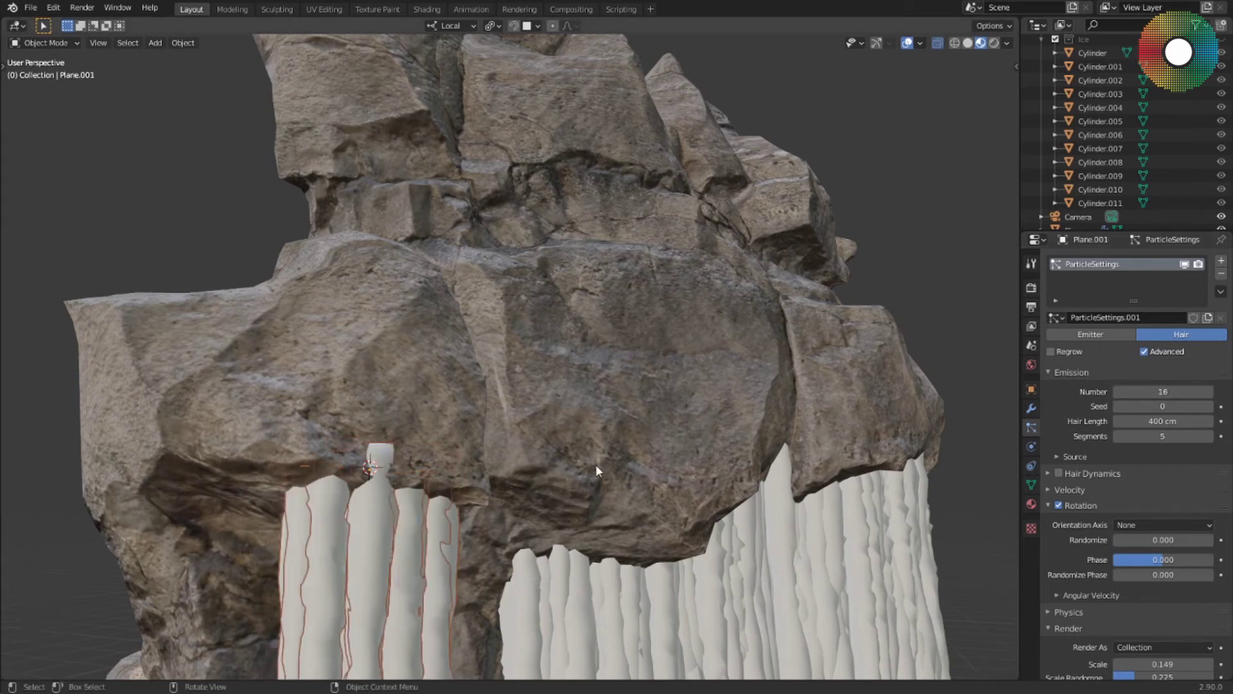
scroll(666, 347, "down", 4)
scroll(1159, 520, "down", 4)
left_click_drag(1161, 555, 1137, 555, "shift")
left_click_drag(1183, 283, 1191, 282)
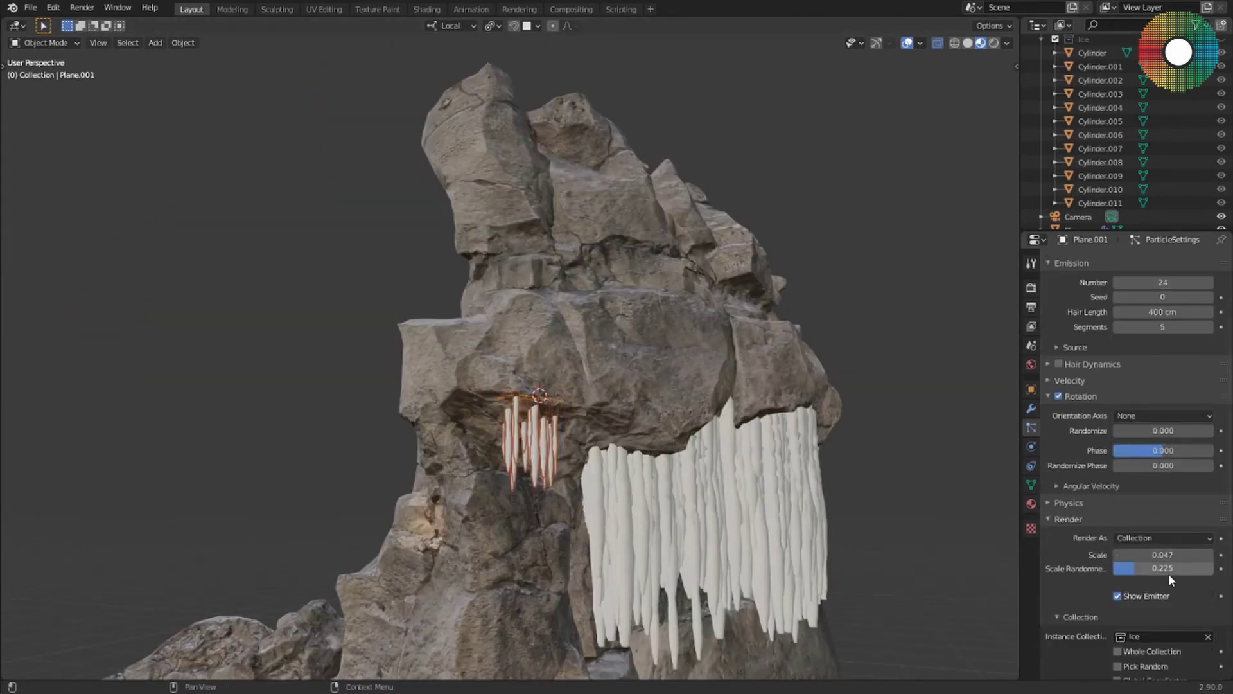
left_click_drag(1169, 570, 1188, 570, "shift")
Duplicate the small icicle plane and place the copy under the ledge on the opposite side of the main icicle curtain
middle_click_drag(572, 393, 441, 414)
key("shift+d")
key("shift+z")
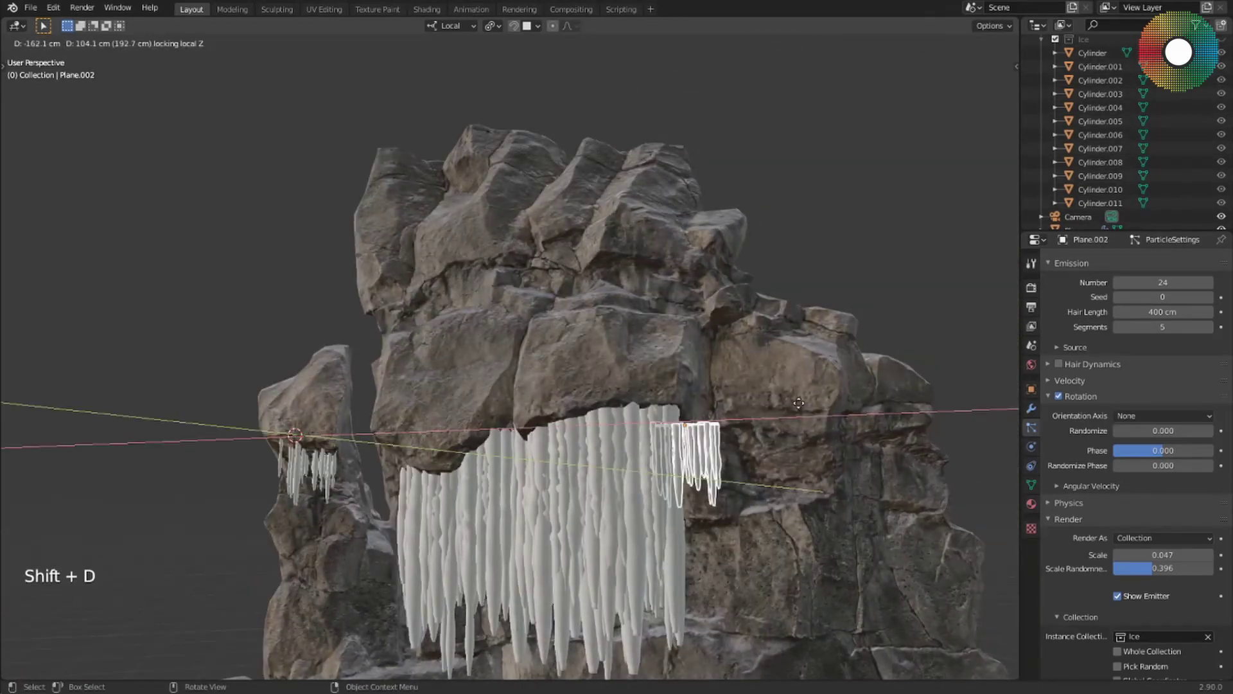
left_click(855, 411)
middle_click_drag(854, 412, 899, 484)
key("g")
left_click(813, 476)
scroll(760, 442, "down", 4)
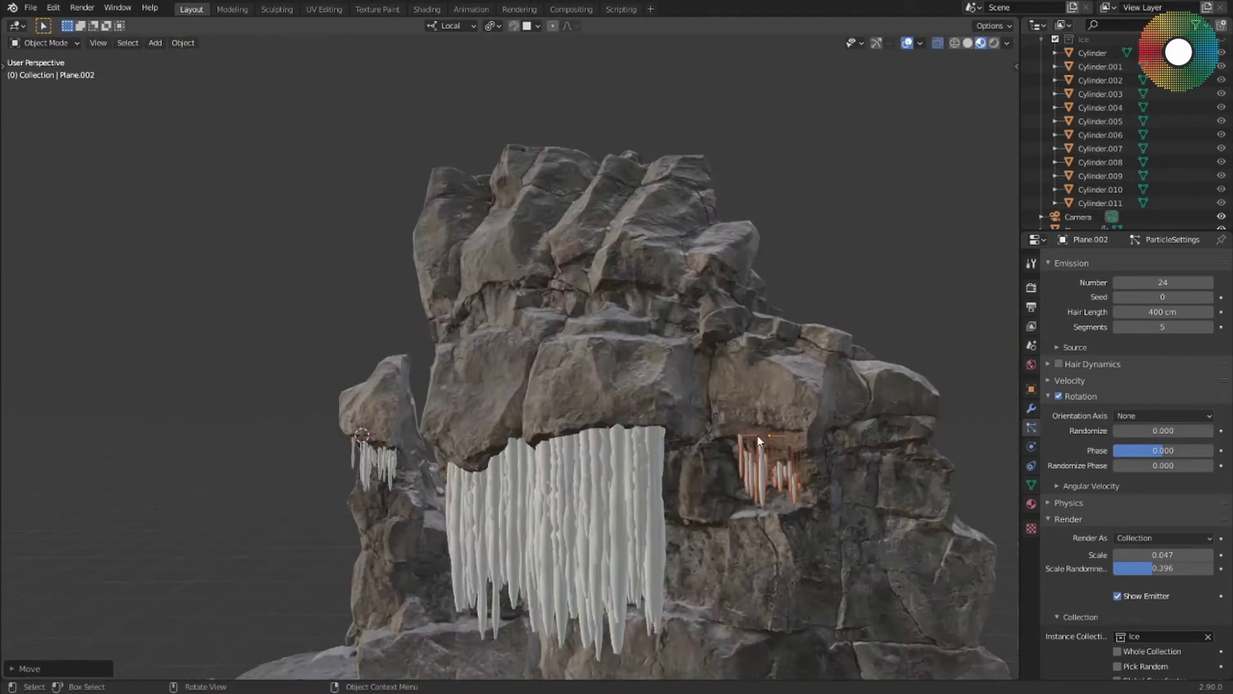
Duplicate that icicle plane straight up along Z and shift the copy toward the upper overhang with local Z locked
middle_click_drag(760, 442, 803, 446)
key("shift+d")
key("z")
left_click(769, 291)
key("g")
key("shift+z")
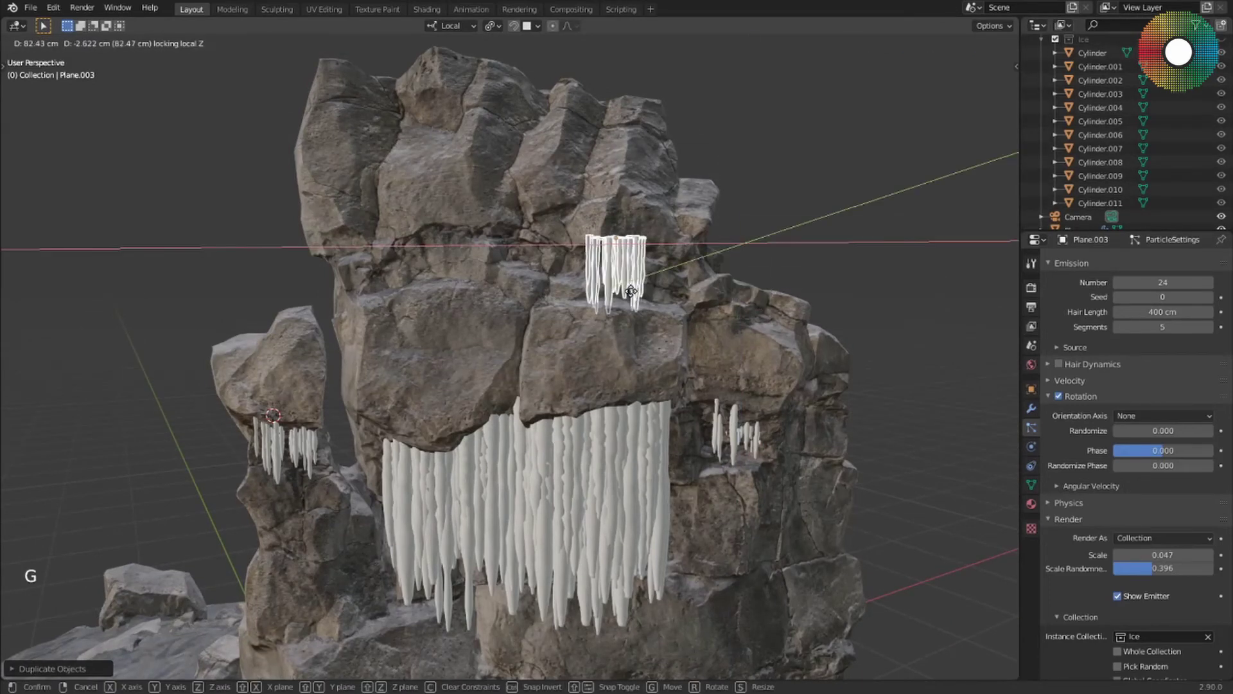
left_click(635, 287)
Move the upper icicle plane into place beneath the upper overhang with local Z locked
middle_click_drag(635, 287, 671, 259)
scroll(671, 258, "up", 3)
key("g")
key("shift+z")
left_click(713, 257)
scroll(1169, 400, "up", 4)
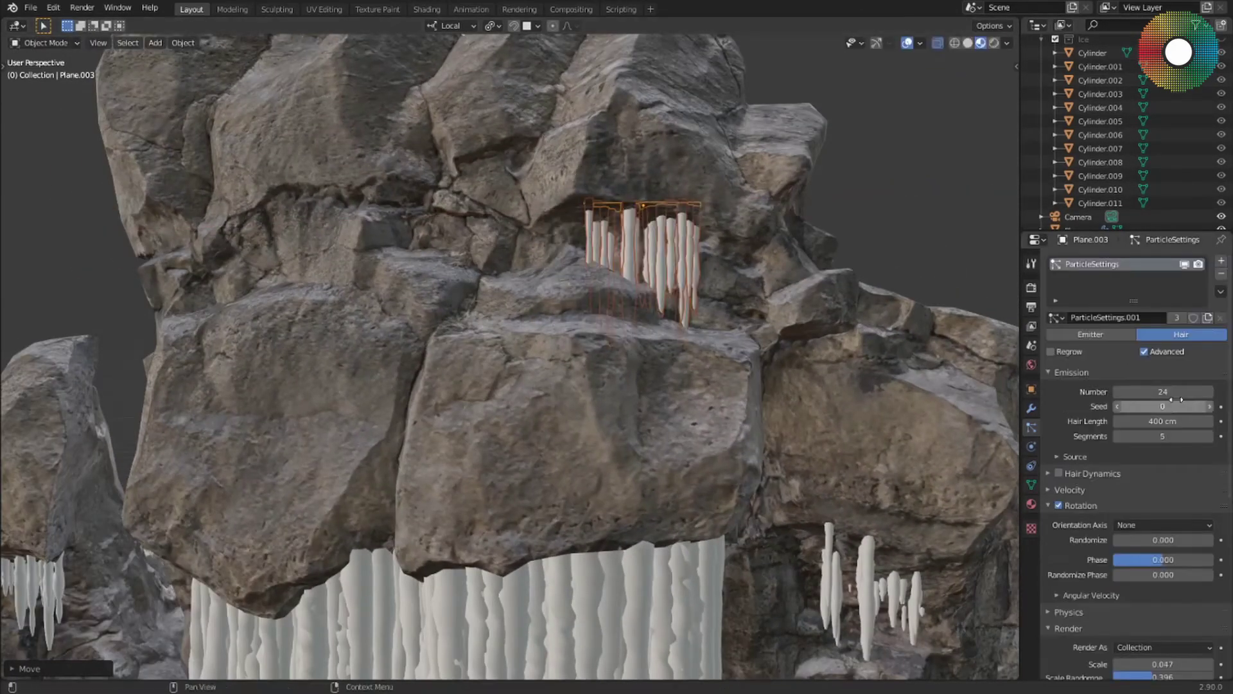
Make the upper plane's particle settings single-user and reduce the render scale of its icicles
left_click(1178, 317)
scroll(1164, 411, "down", 5)
left_click_drag(1160, 527, 1142, 527, "shift")
scroll(694, 429, "down", 4)
Duplicate the side outcrop's icicle plane and move the copy to the main overhang with local Z locked
left_click(278, 554)
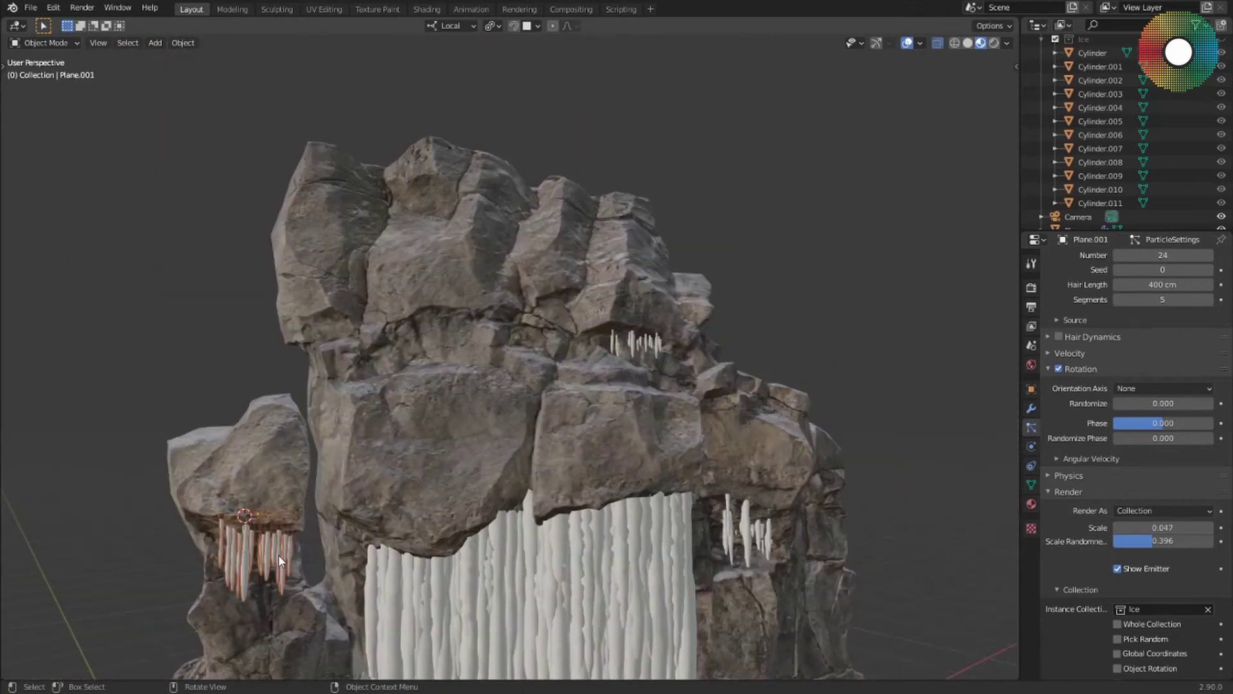
key("shift+d")
key("shift+z")
left_click(681, 557)
key("g")
key("shift+z")
middle_click_drag(681, 557, 654, 535)
right_click(620, 618)
Adjust the copied plane's height and size and fit it under the main overhang's block beside the vertical crack
key("g")
key("z")
left_click(617, 610)
key("g")
key("shift+z")
left_click(626, 587)
key("s")
left_click(651, 536)
key("g")
key("shift+z")
left_click(650, 539)
scroll(643, 526, "down", 4)
Select the main strip plane, delete one of its faces in Edit Mode and return to Object Mode
key("Tab")
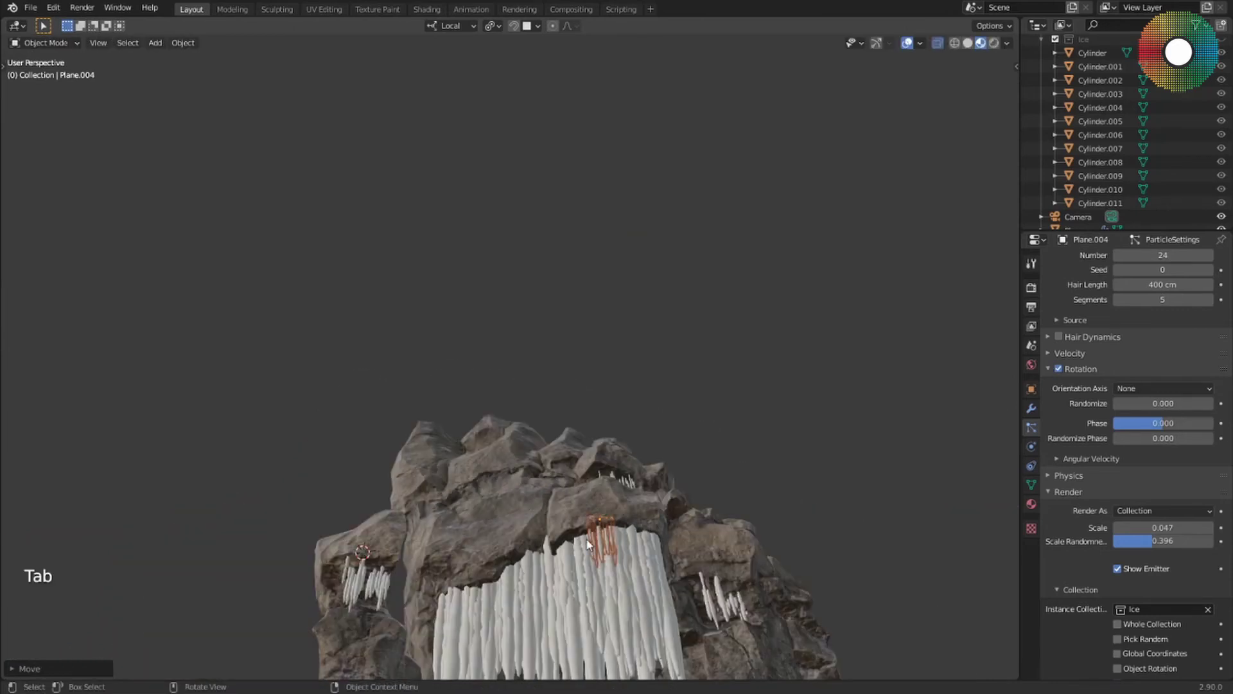
left_click(608, 531)
middle_click_drag(610, 494, 572, 553)
key("Tab")
key("2")
key("2")
key("3")
left_click(560, 455)
key("x")
left_click(552, 455)
key("Tab")
Reduce the main strip's particle number to 90 and adjust the strip's geometry under the overhang in Edit Mode
middle_click_drag(647, 464, 647, 444)
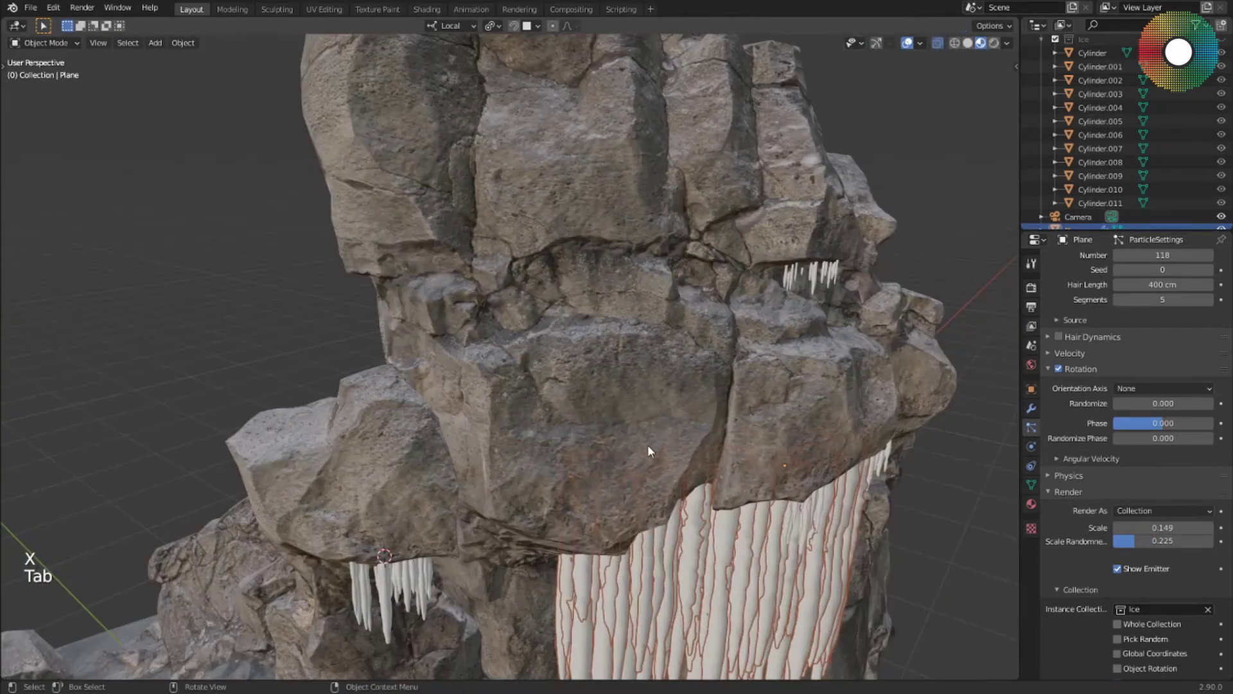
left_click_drag(1162, 255, 1137, 256, "shift")
middle_click_drag(758, 572, 761, 486)
key("Tab")
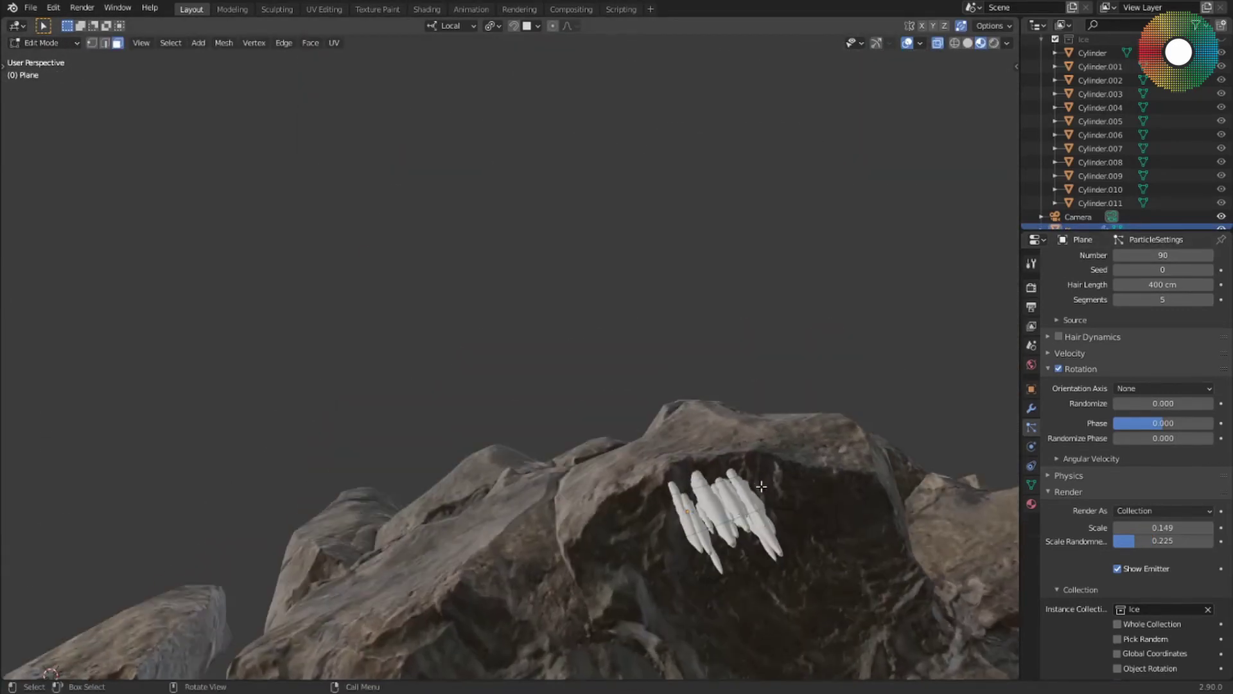
key("g")
left_click(709, 513)
key("Tab")
middle_click_drag(705, 514, 764, 476)
Duplicate the side outcrop's icicle plane and move the copy, local Z locked, between the outcrop and the main curtain
left_click(449, 451)
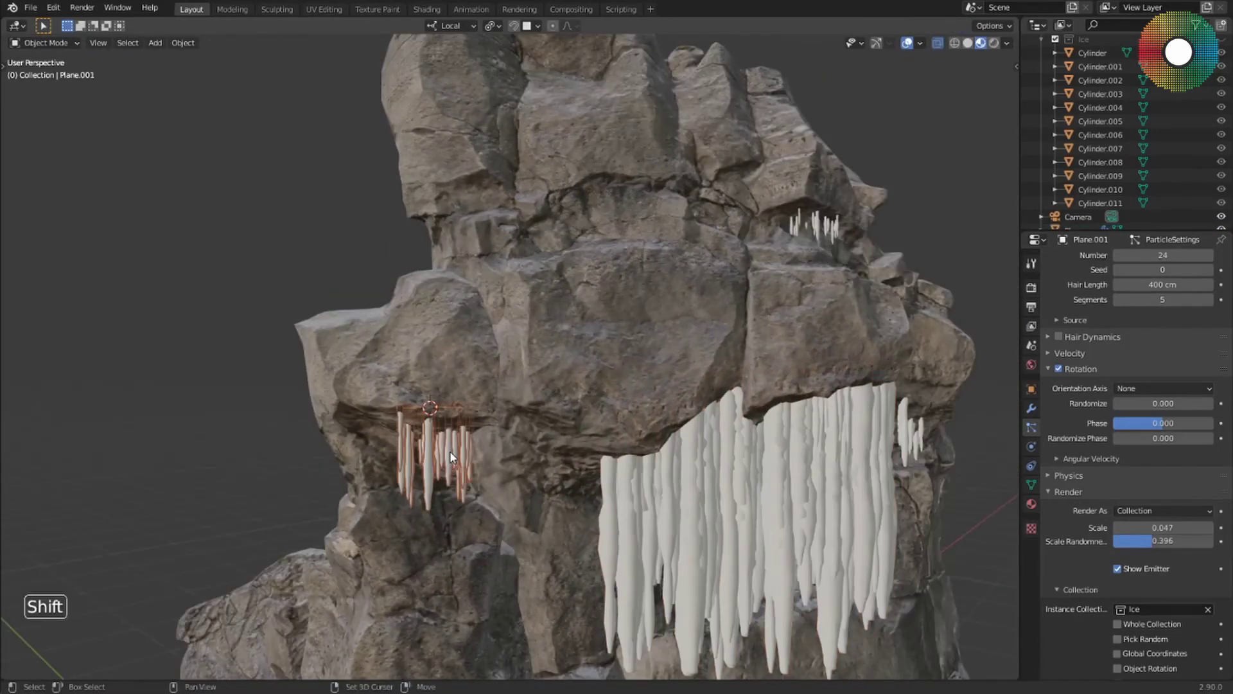
key("shift+d")
key("shift+z")
left_click(595, 491)
key("Tab")
middle_click_drag(594, 491, 546, 546)
scroll(546, 546, "down", 4)
middle_click_drag(697, 418, 649, 413)
scroll(649, 413, "up", 1)
Set the main strip's particle number to 75 and its render scale to 0.191
left_click(649, 413)
scroll(1089, 566, "down", 6)
scroll(1092, 565, "up", 4)
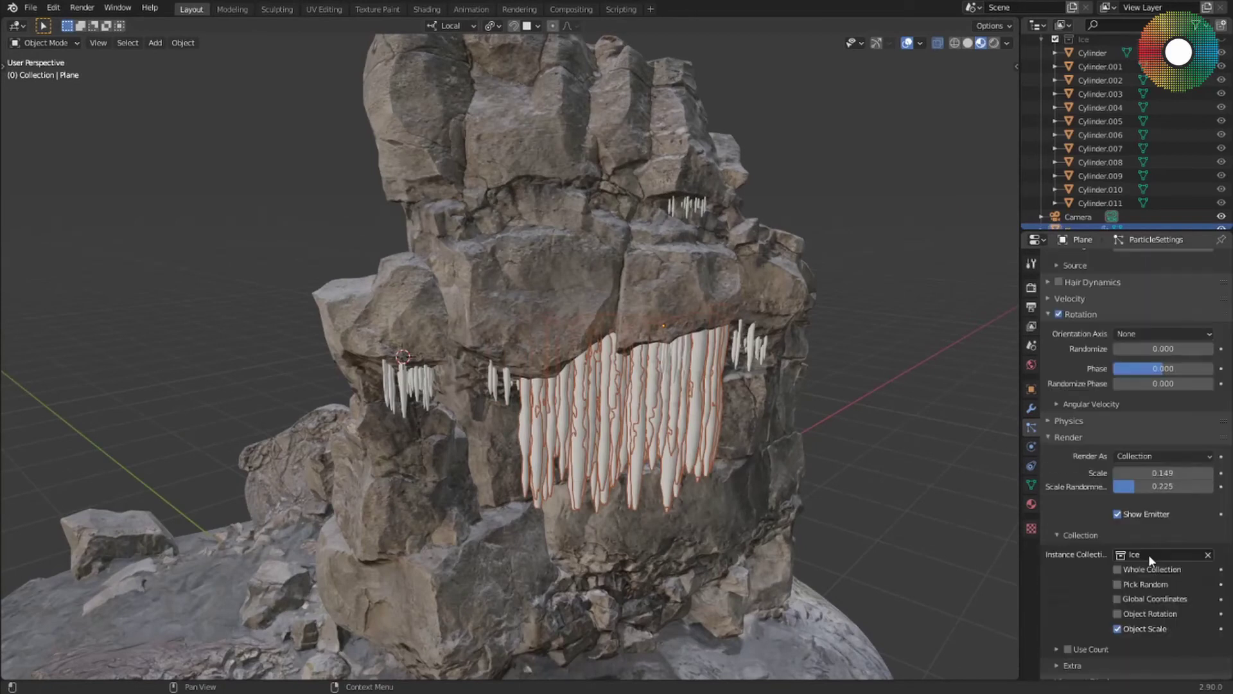
scroll(1149, 552, "down", 1)
left_click_drag(1158, 445, 1188, 446, "shift")
scroll(1160, 347, "up", 7)
left_click_drag(1161, 364, 1179, 364, "shift")
left_click(880, 479)
middle_click_drag(880, 478, 925, 472)
left_click_drag(1167, 636, 1158, 637, "shift")
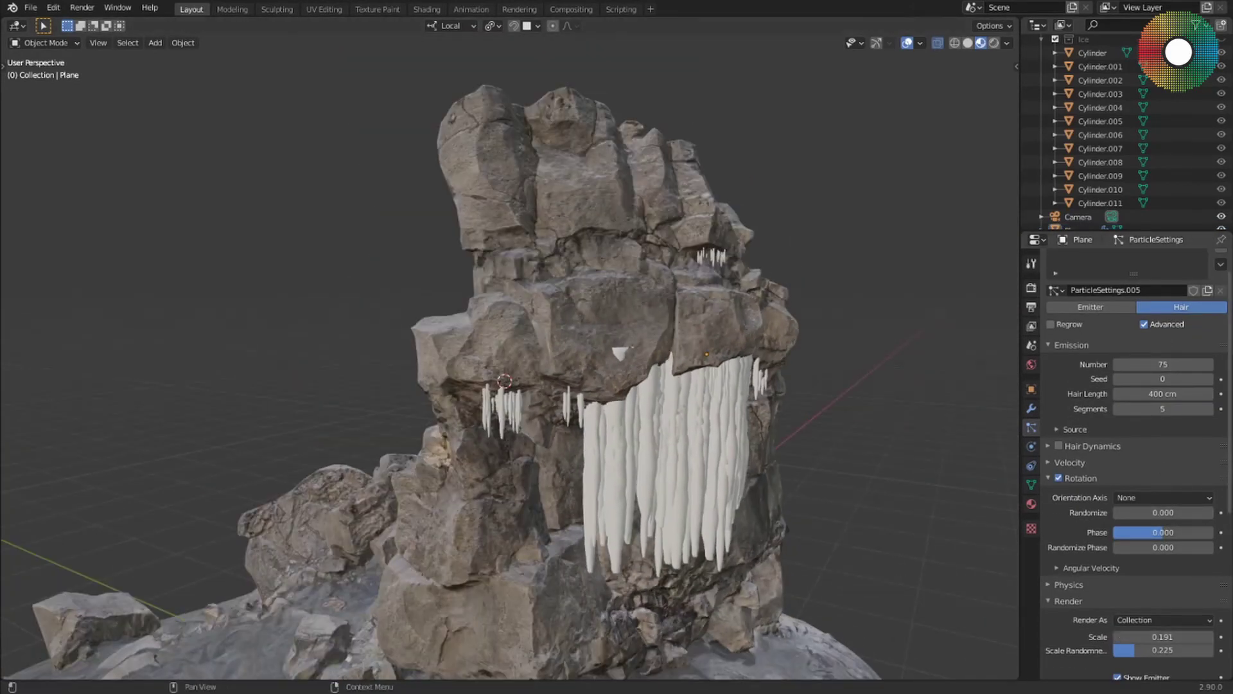
Undo the first move of the main strip's front vertex and move it back into the rock again with local Z locked
left_click(675, 437)
middle_click_drag(674, 340, 661, 377)
scroll(661, 377, "up", 2)
key("Tab")
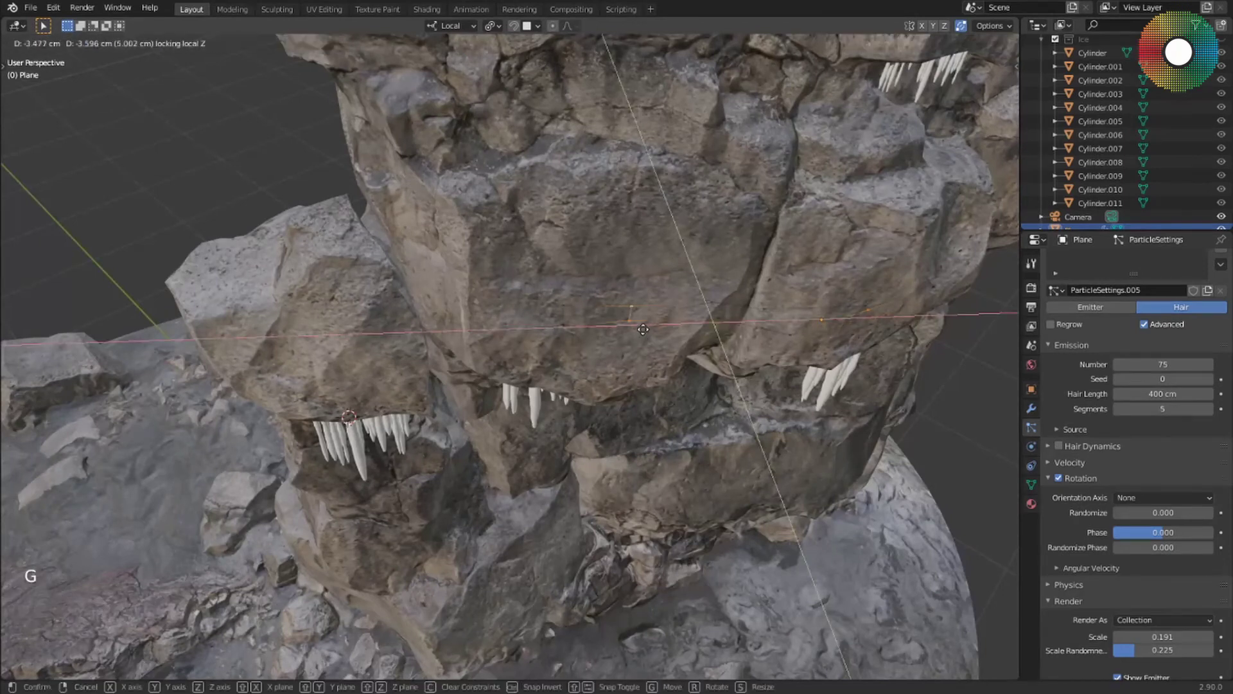
key("ctrl+z")
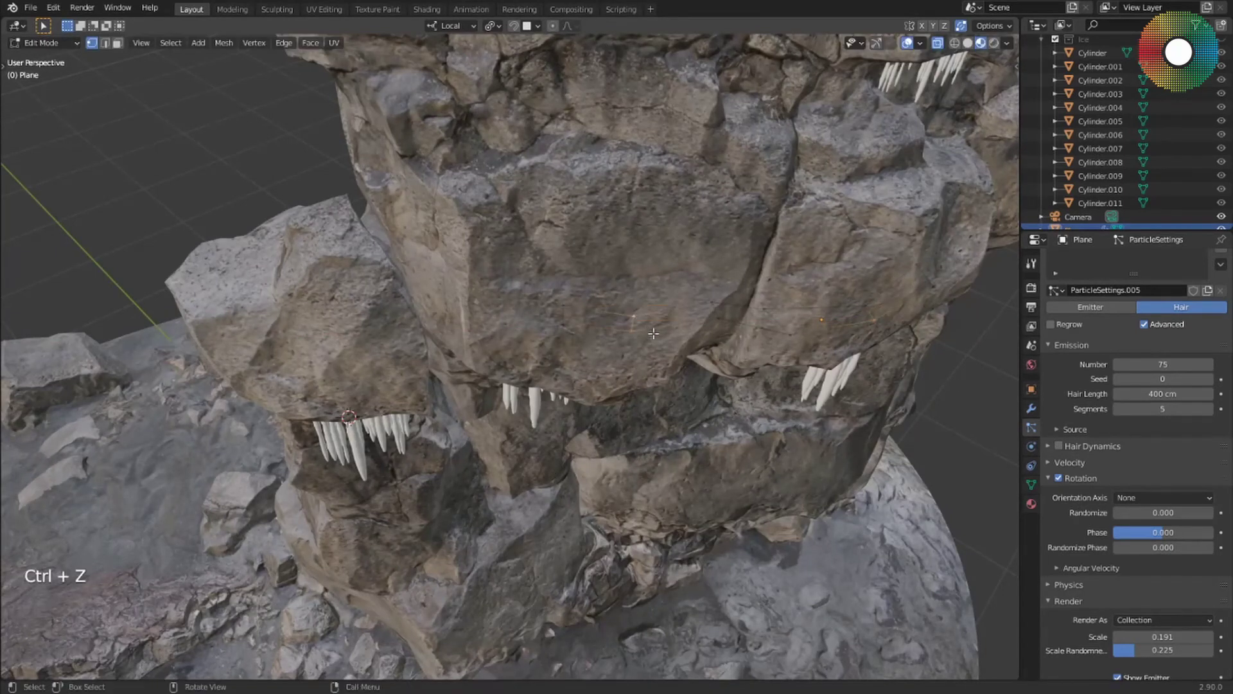
key("g")
key("shift+z")
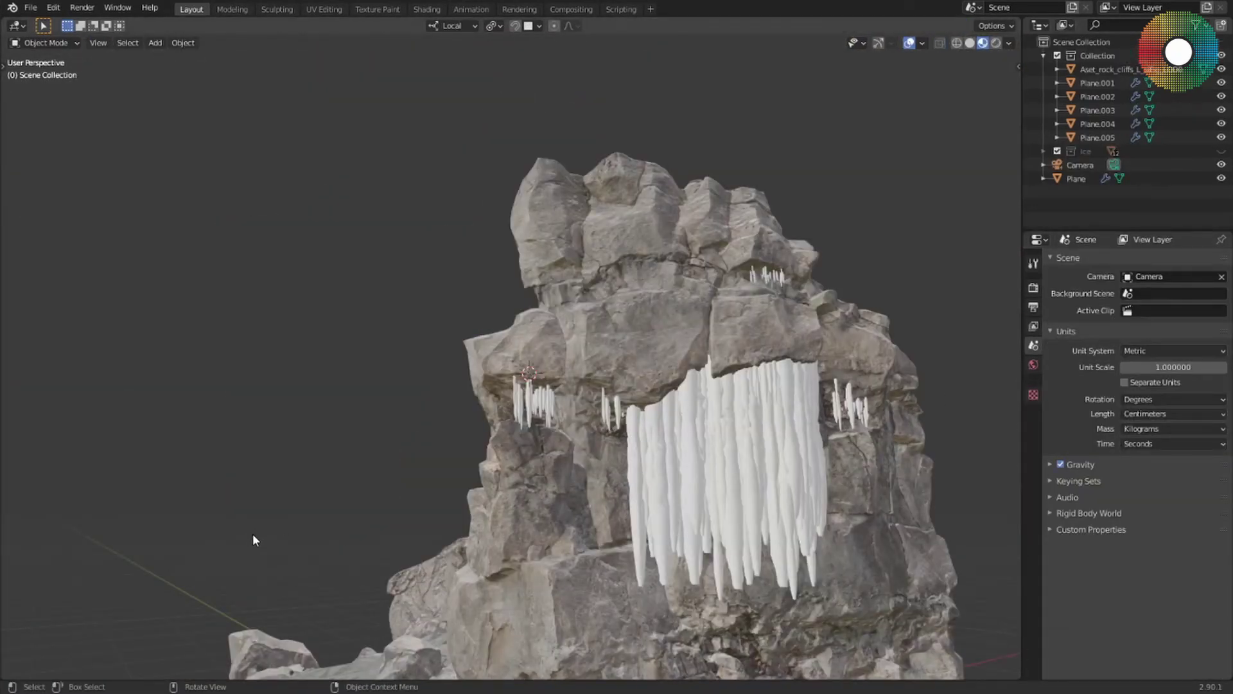
Split the 3D viewport in two, turn the new area into a Shader Editor and hide its sidebar
middle_click_drag(297, 537, 110, 165)
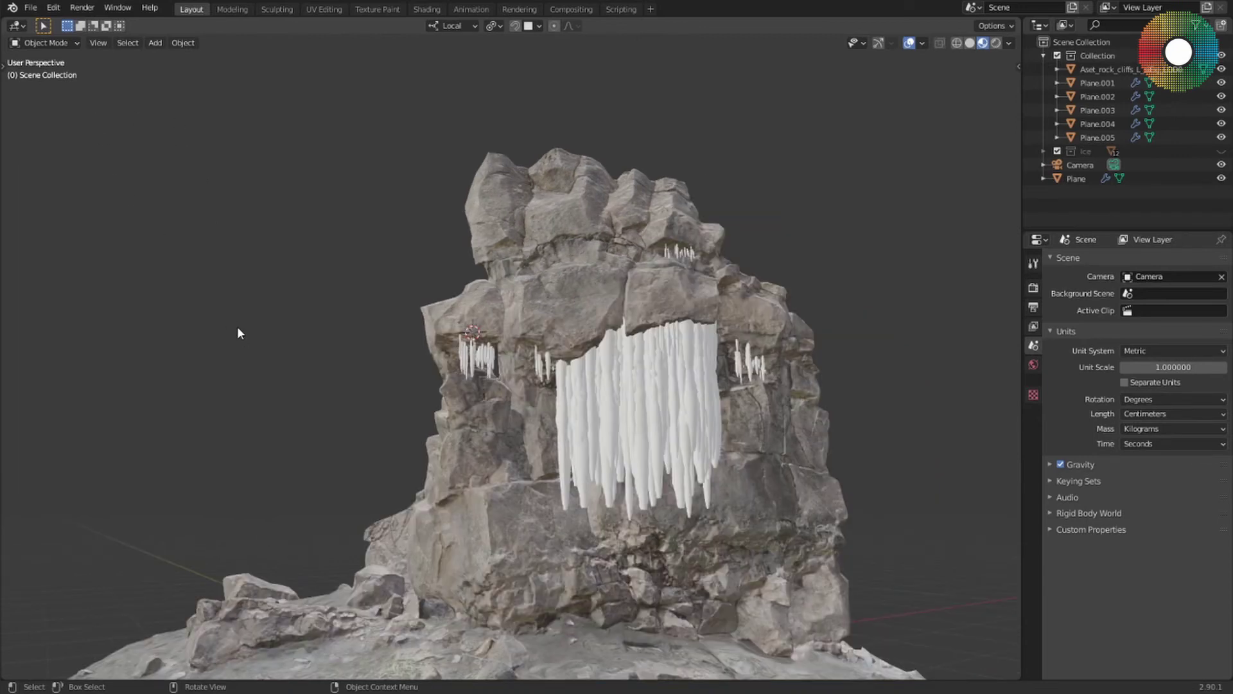
middle_click_drag(240, 333, 65, 77)
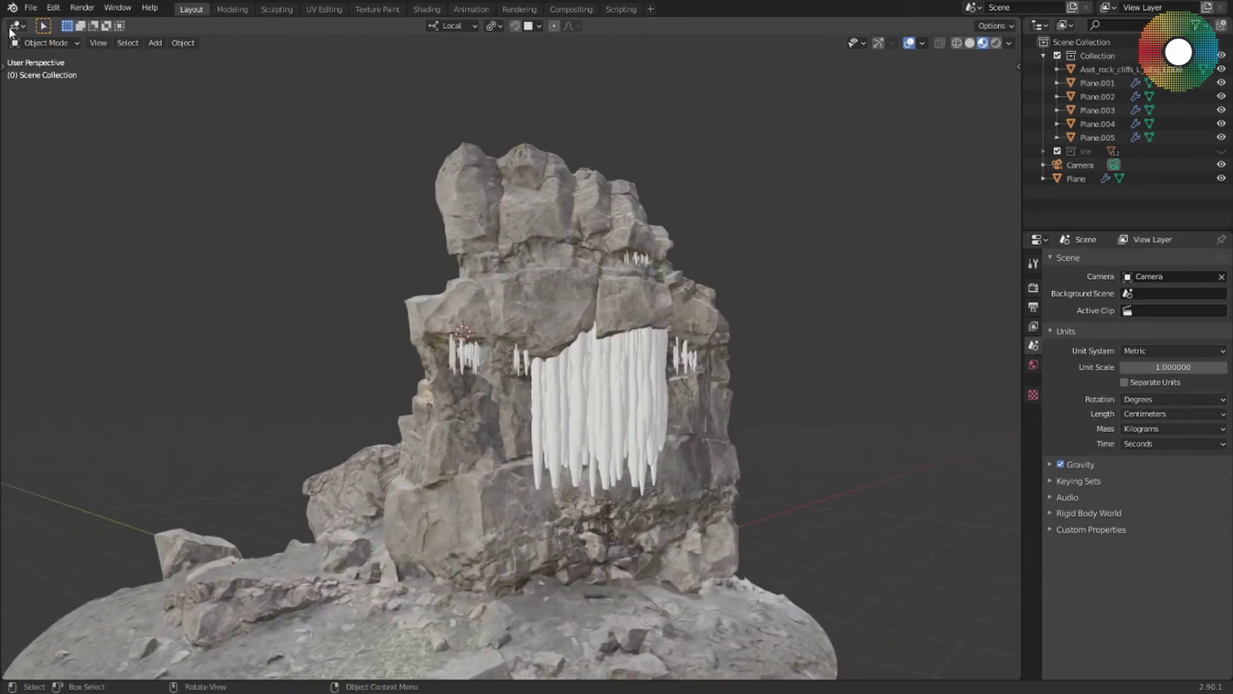
left_click_drag(3, 20, 532, 321)
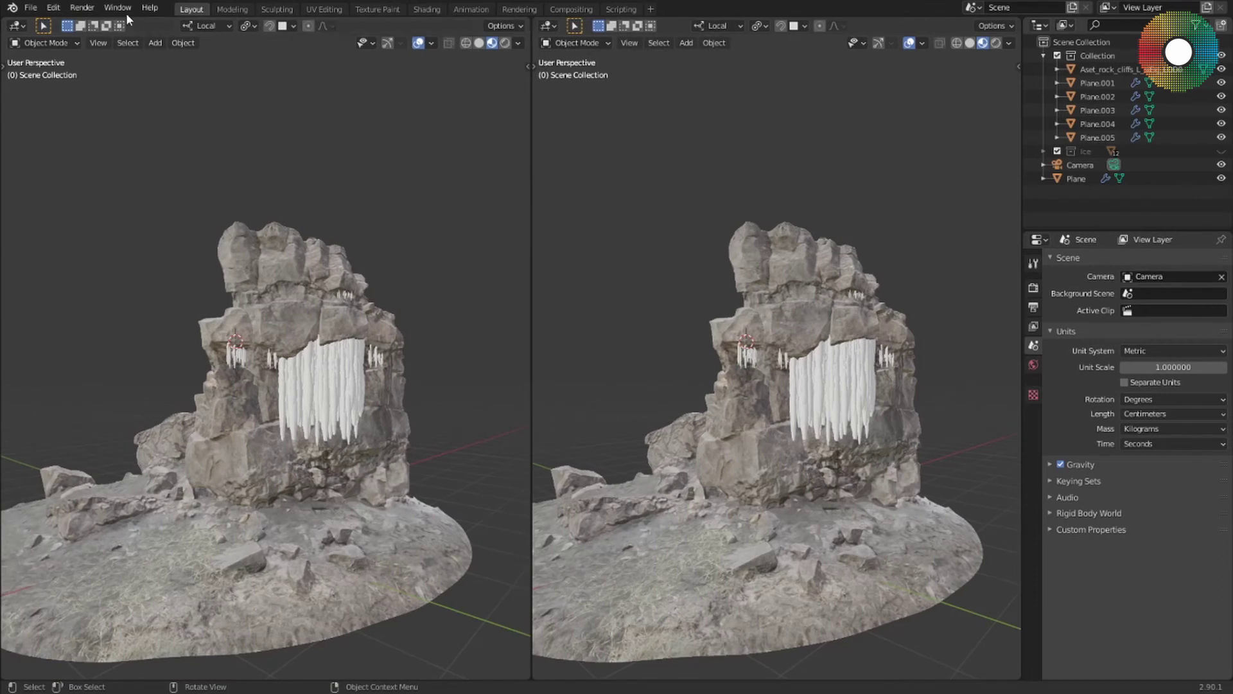
left_click(16, 26)
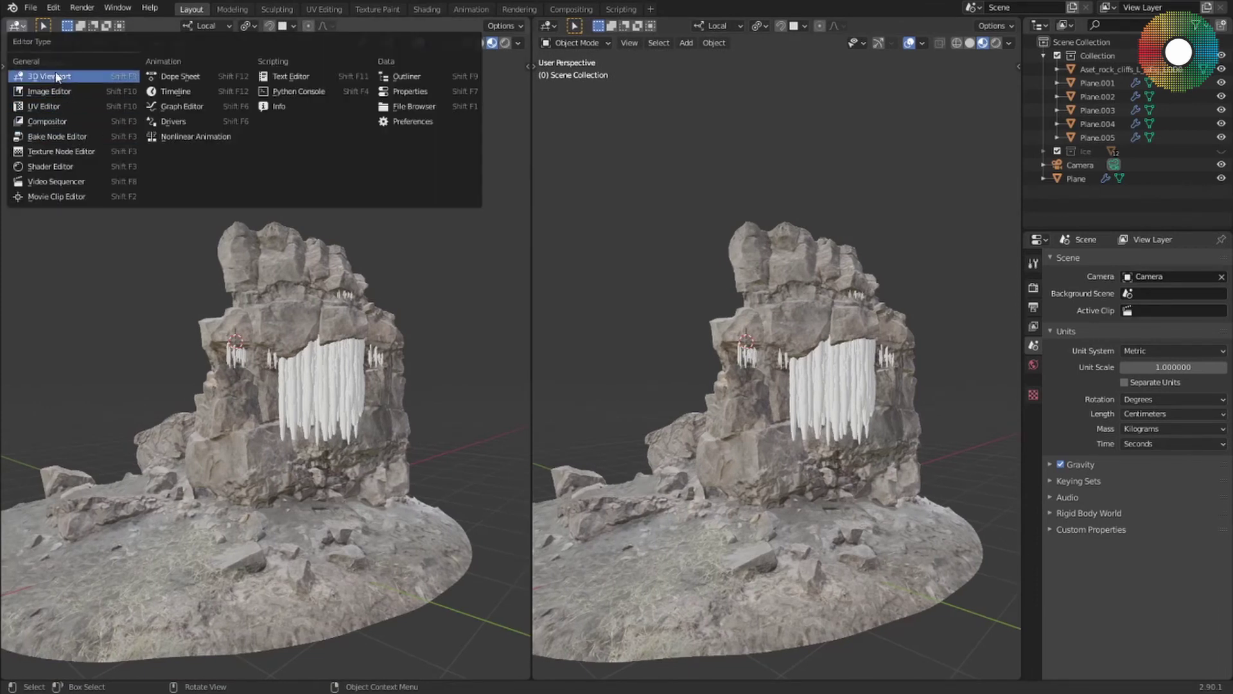
left_click(50, 167)
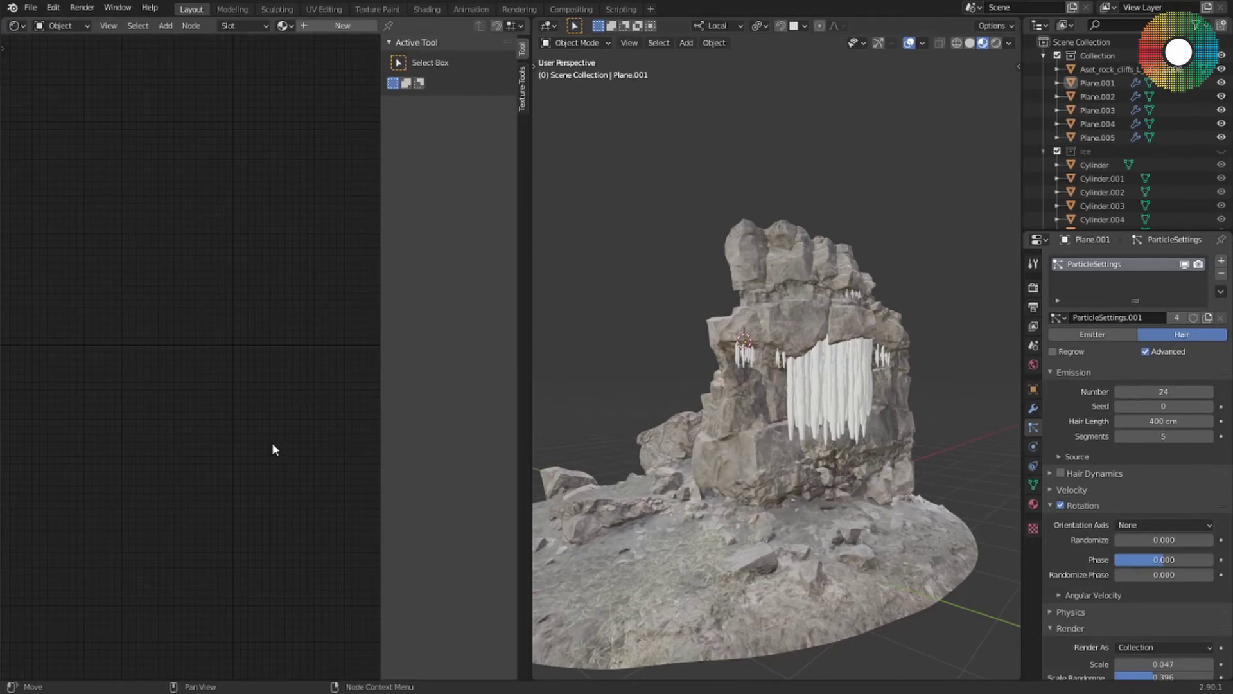
key("n")
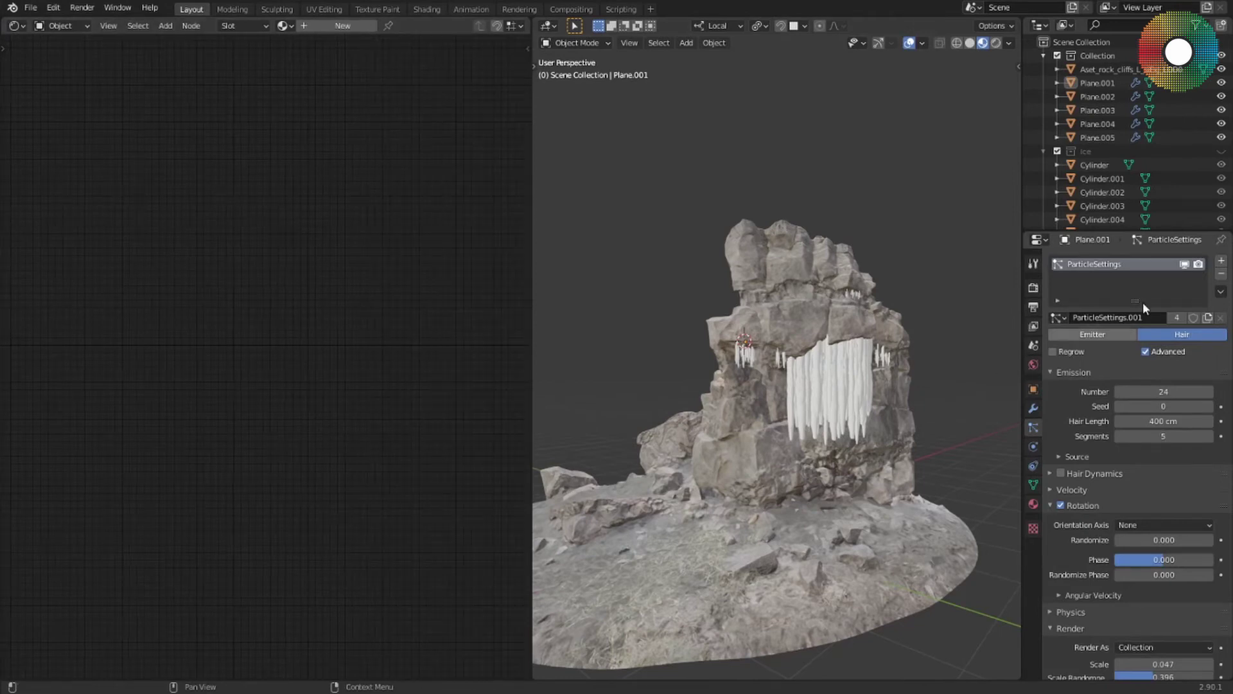
Unhide the Ice collection, select its first cylinder and rename that icicle's material to SnowIce
left_click(1096, 167)
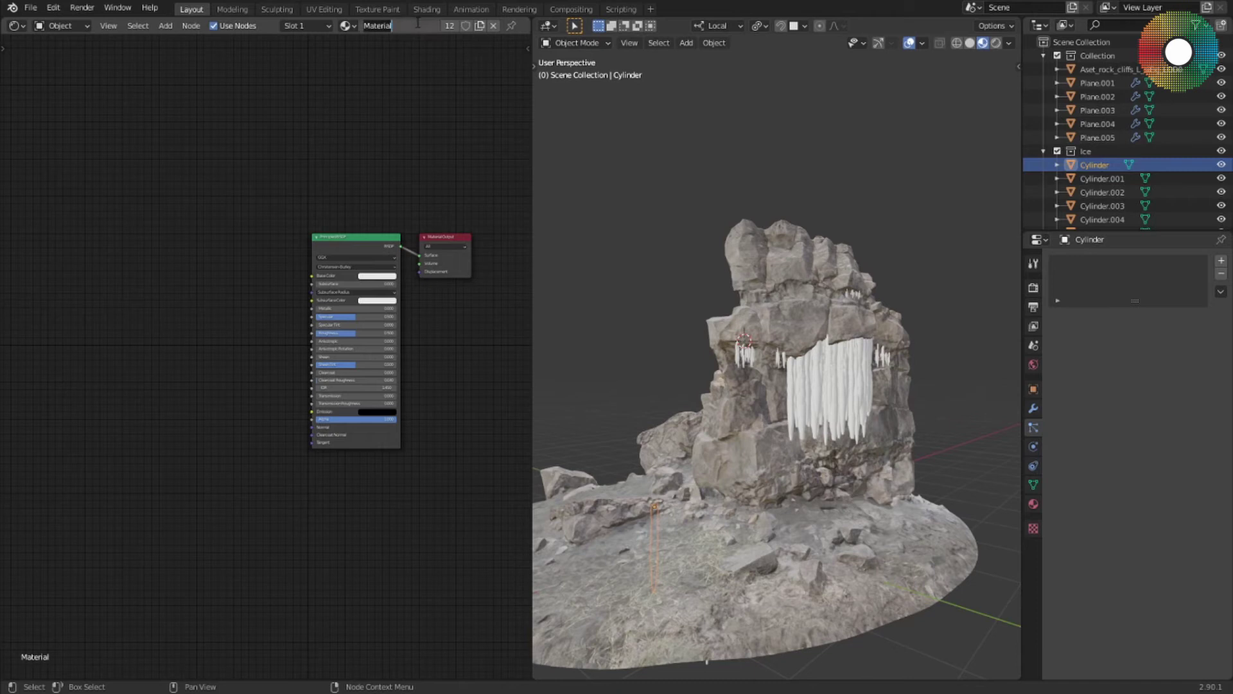
type("Snow")
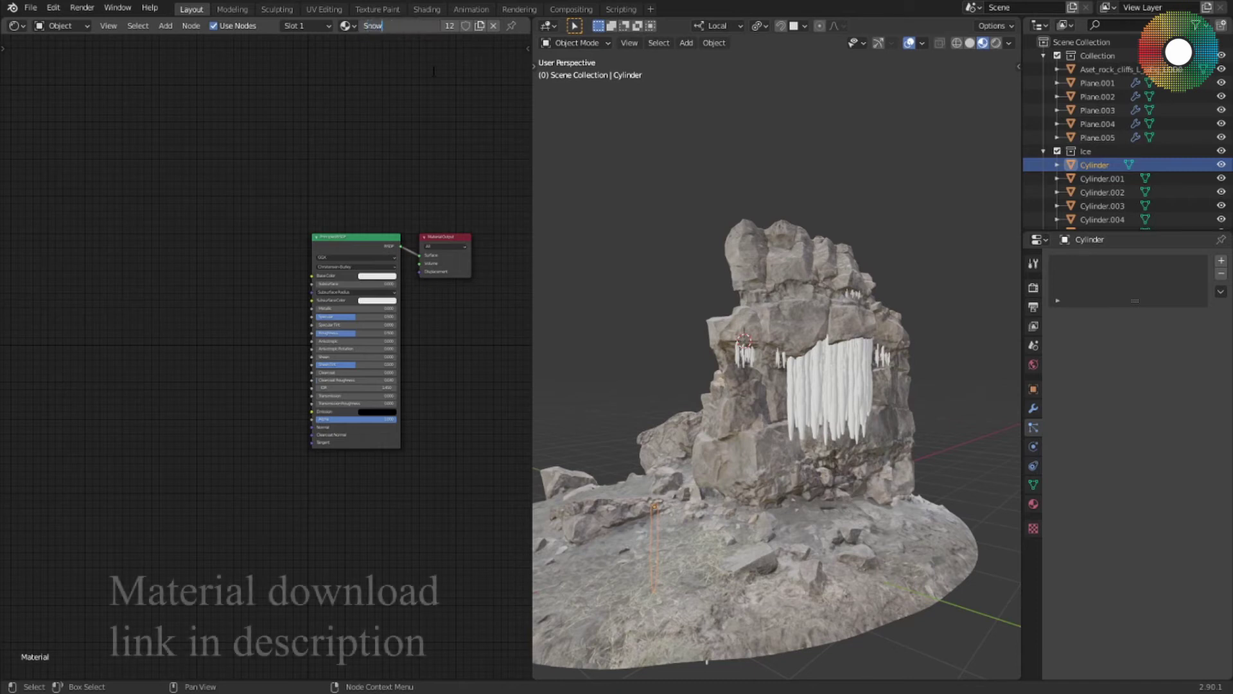
type("Ice")
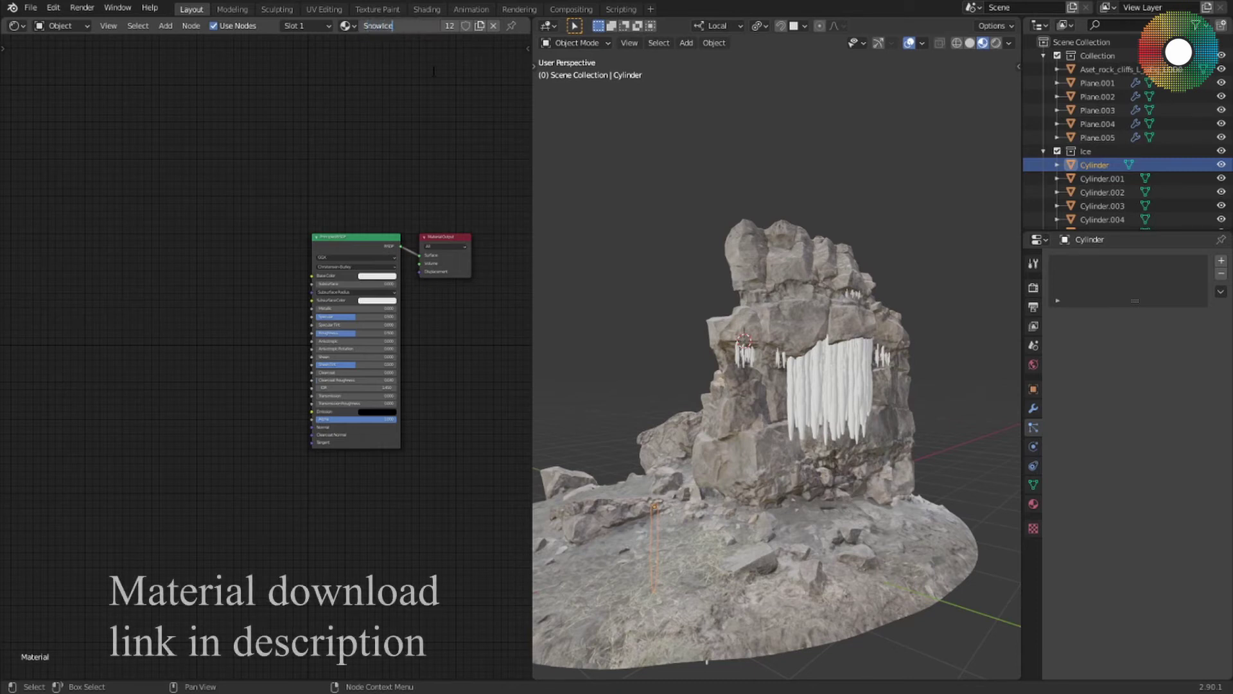
key("Return")
Select all the cylinders in the Ice collection and link the active cylinder's SnowIce material to them
scroll(1092, 160, "down", 4)
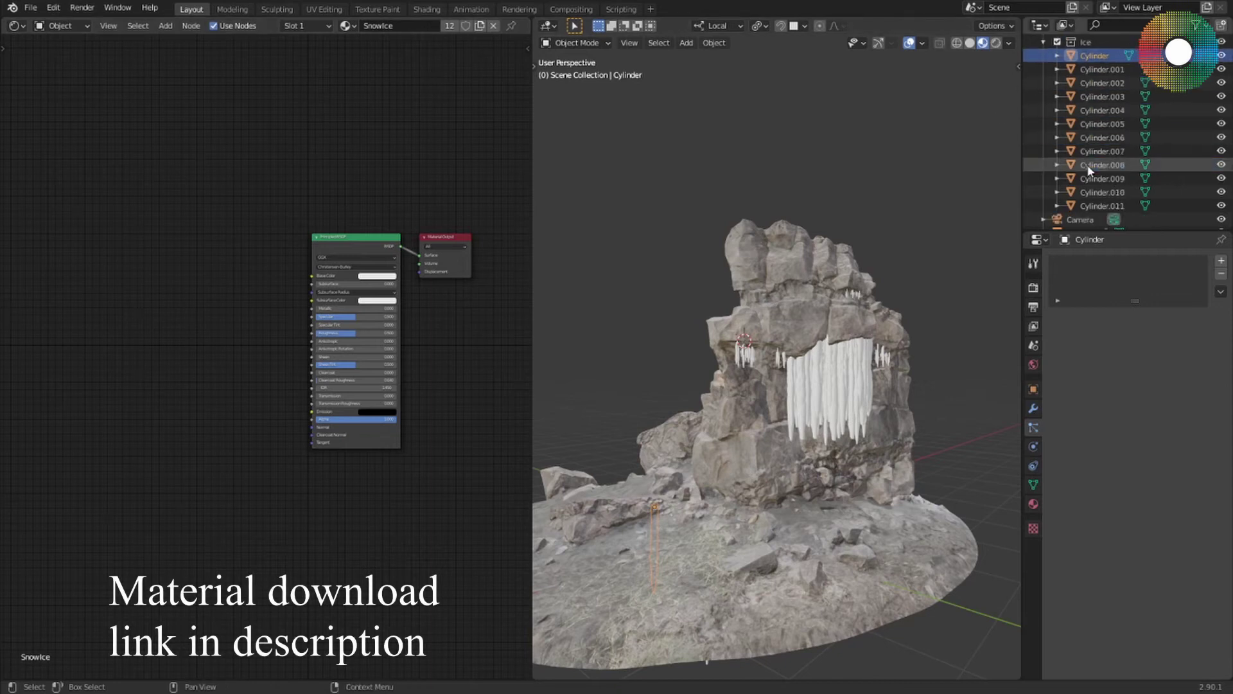
left_click(1108, 204, "shift")
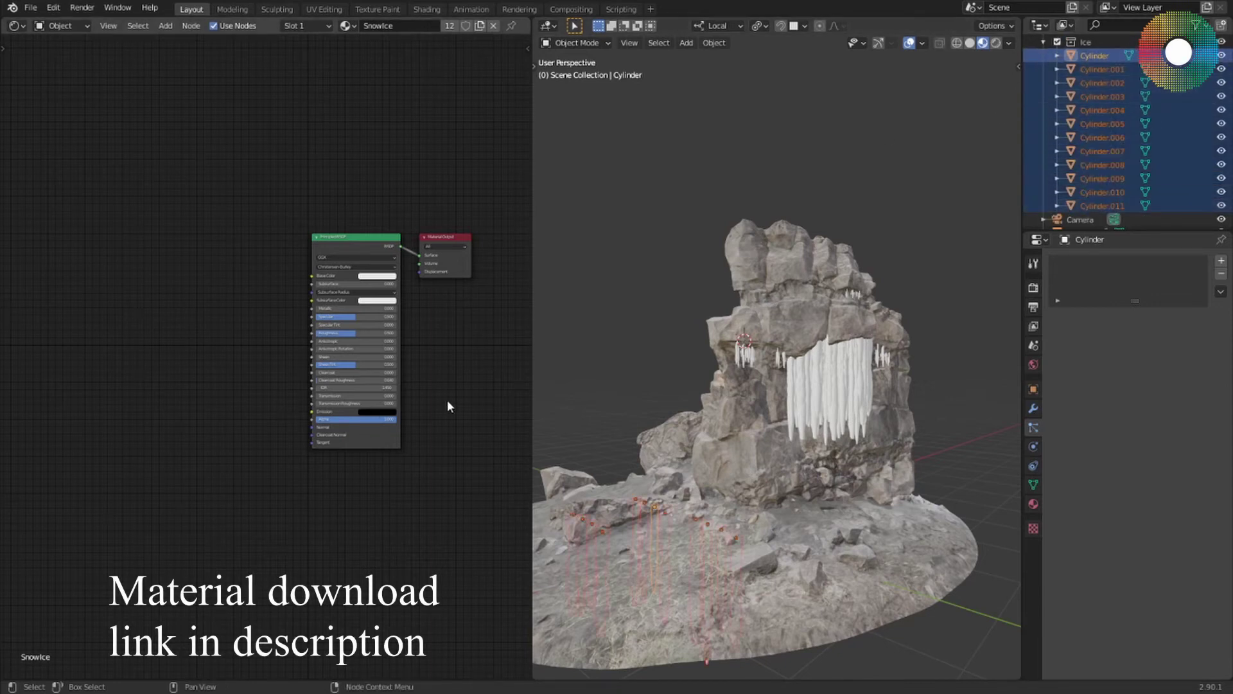
middle_click_drag(452, 389, 453, 388)
middle_click_drag(646, 340, 653, 343)
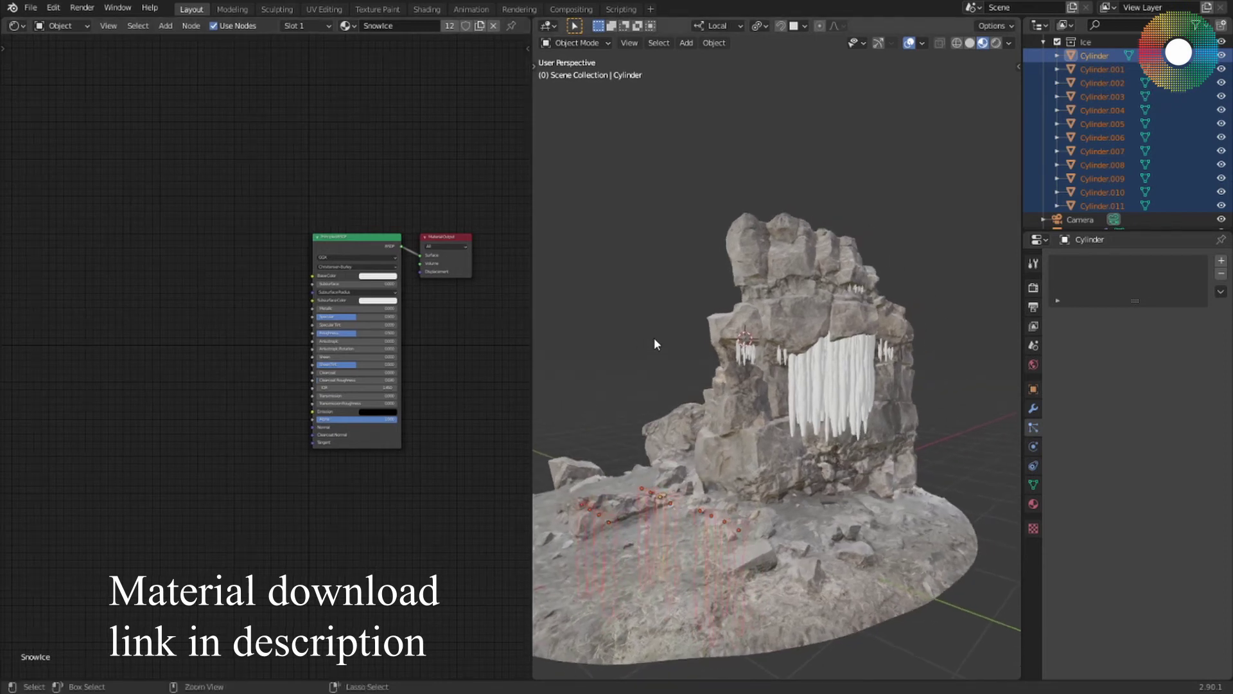
key("ctrl+l")
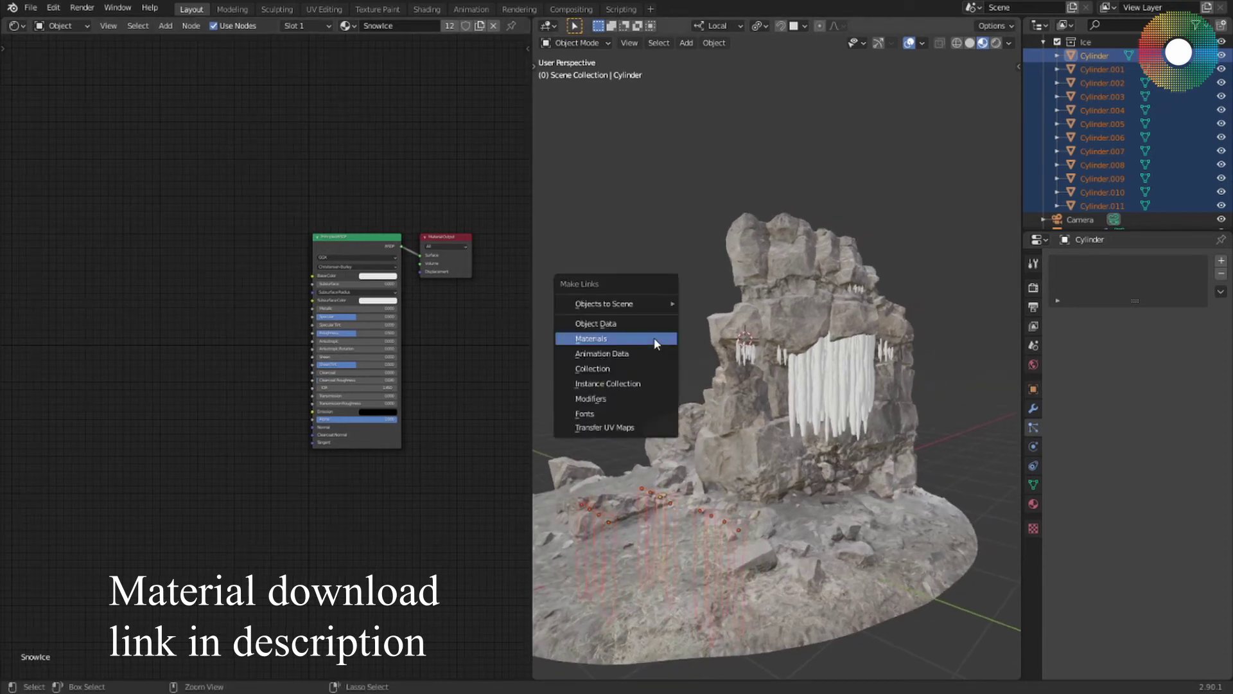
left_click(596, 340)
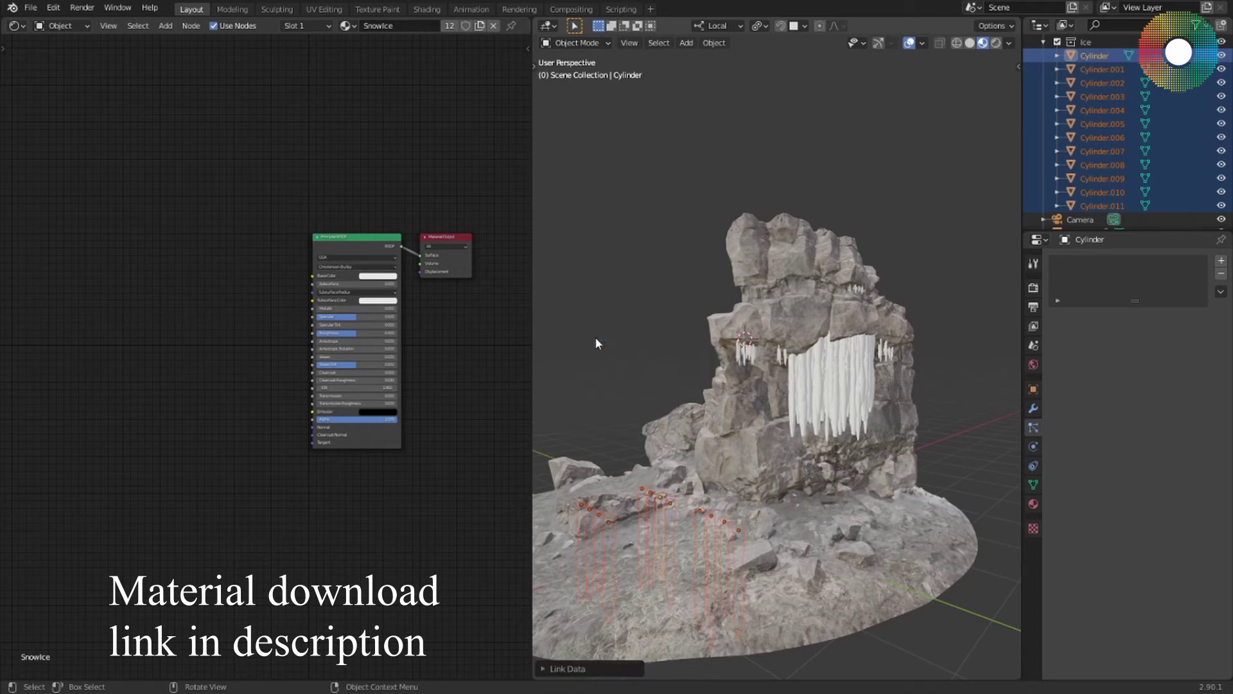
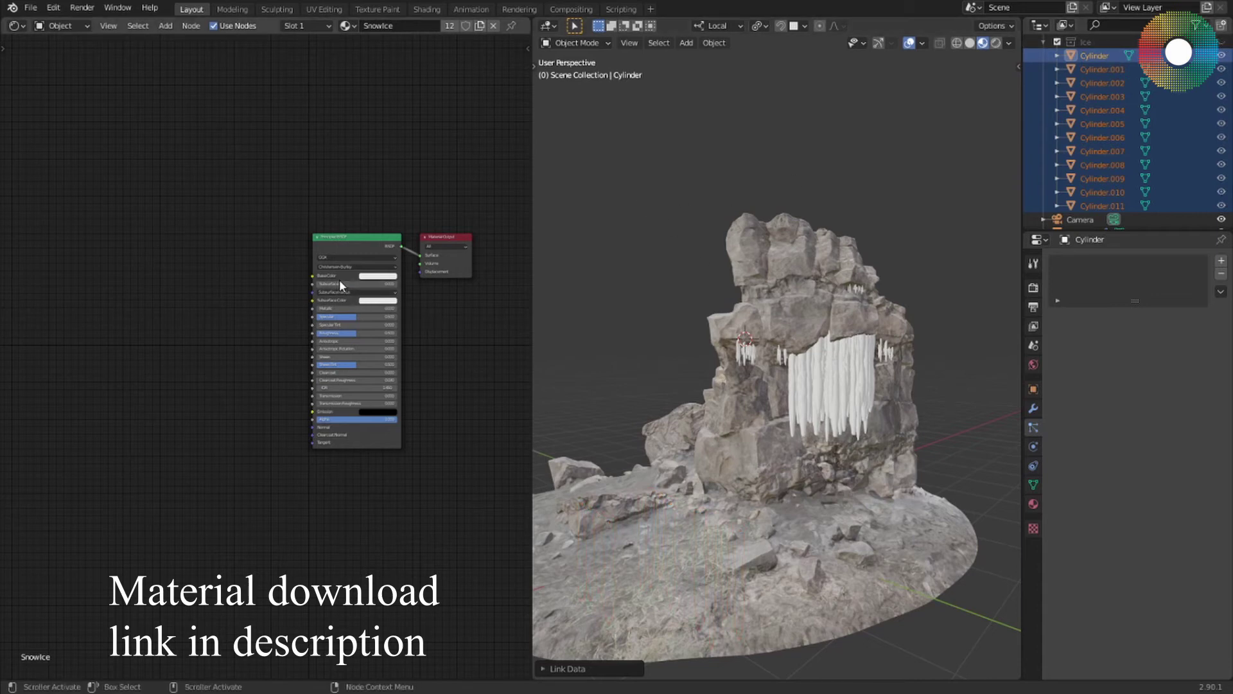
Adjust the Principled BSDF's base color brightness slightly and set its Subsurface to 0.650
scroll(339, 279, "up", 2)
left_click(395, 274)
mouse_move(463, 130)
left_mouse_down()
mouse_move(463, 176)
mouse_move(463, 128)
left_mouse_up()
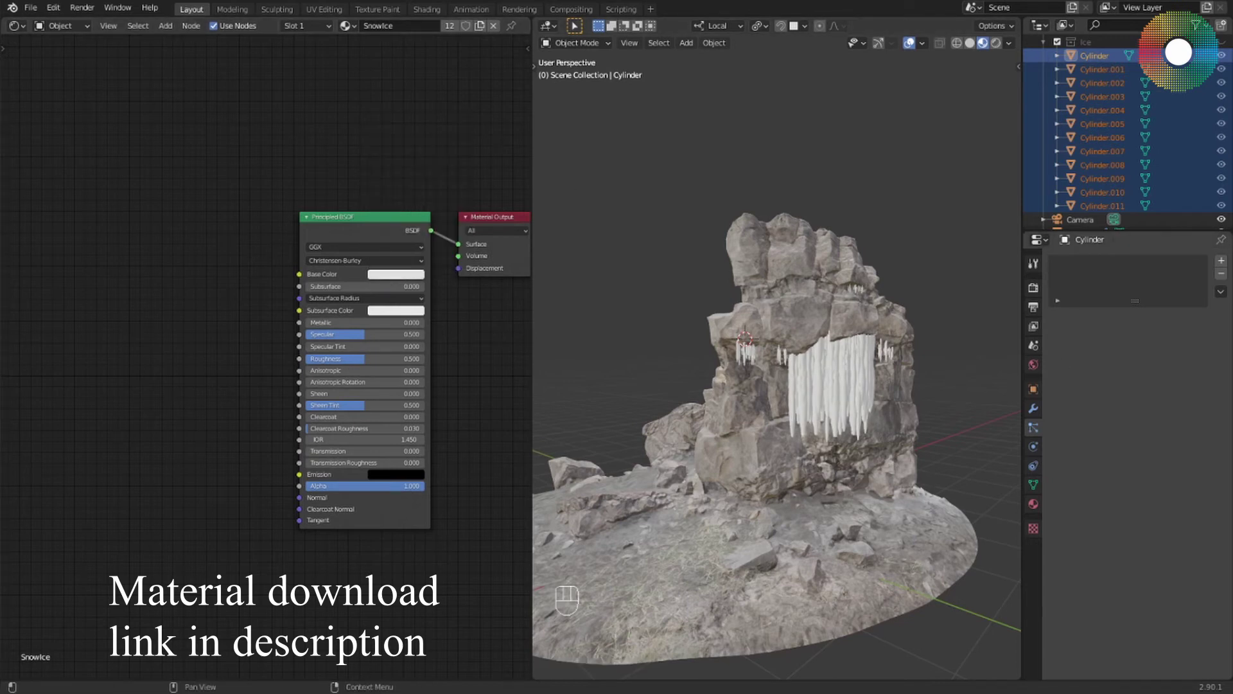
scroll(372, 309, "up", 2)
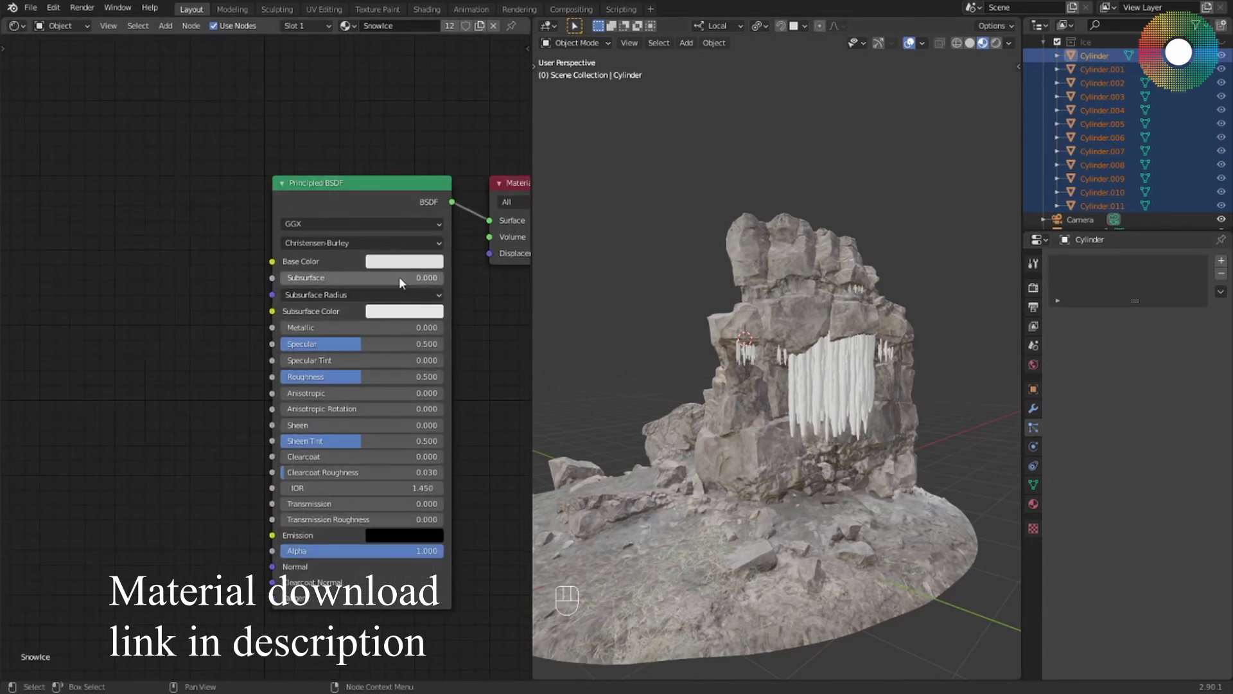
left_click_drag(413, 276, 518, 276)
scroll(894, 399, "up", 4)
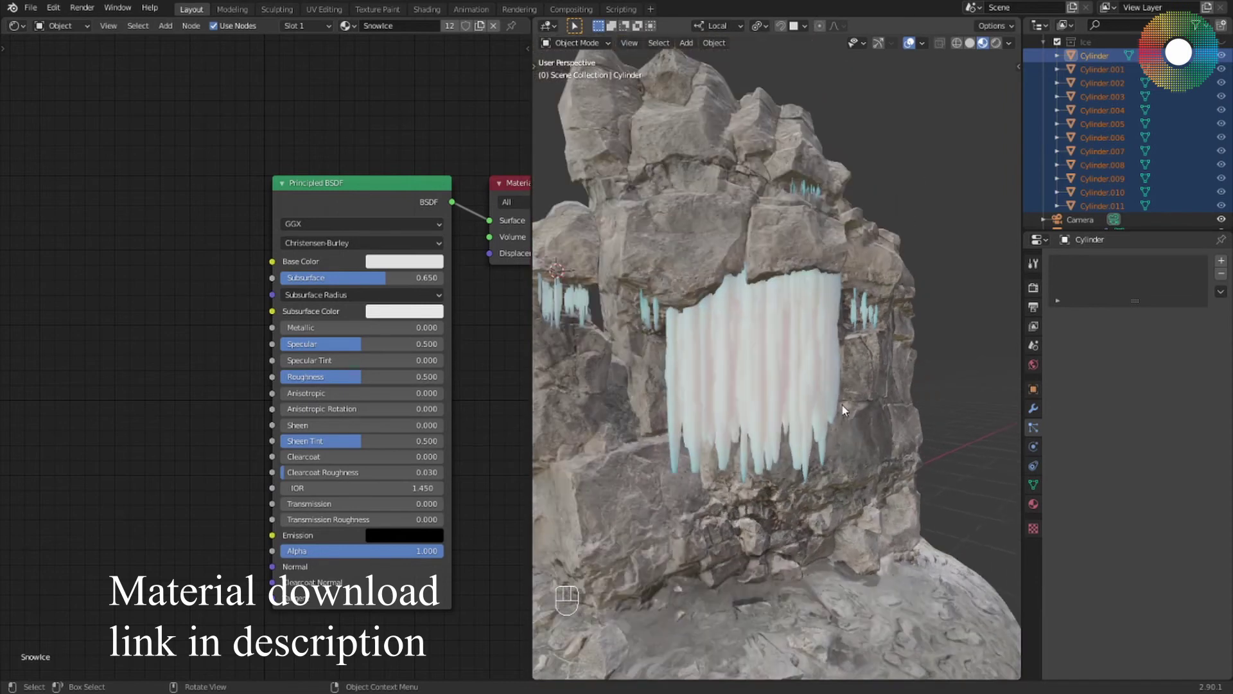
middle_click_drag(843, 404, 877, 437, "shift")
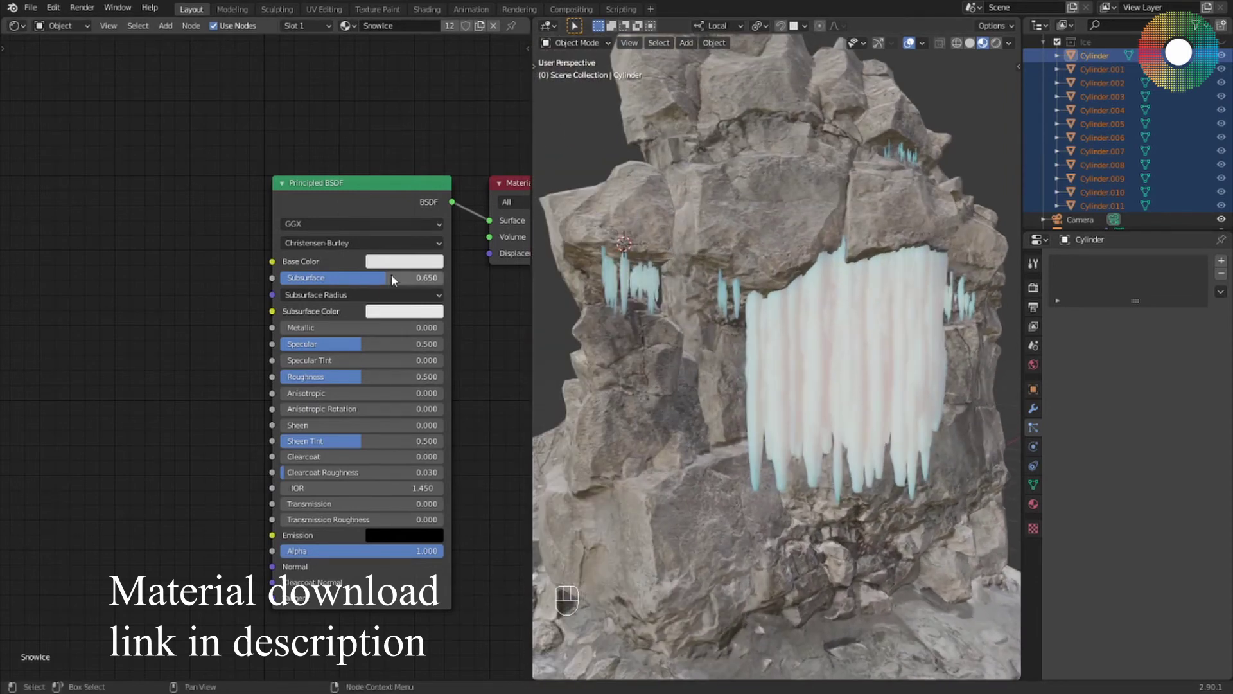
Try a pale blue Subsurface Color on the ice material and set its Subsurface Radius to 0.620, 0.150 and 0.120
left_click(402, 311)
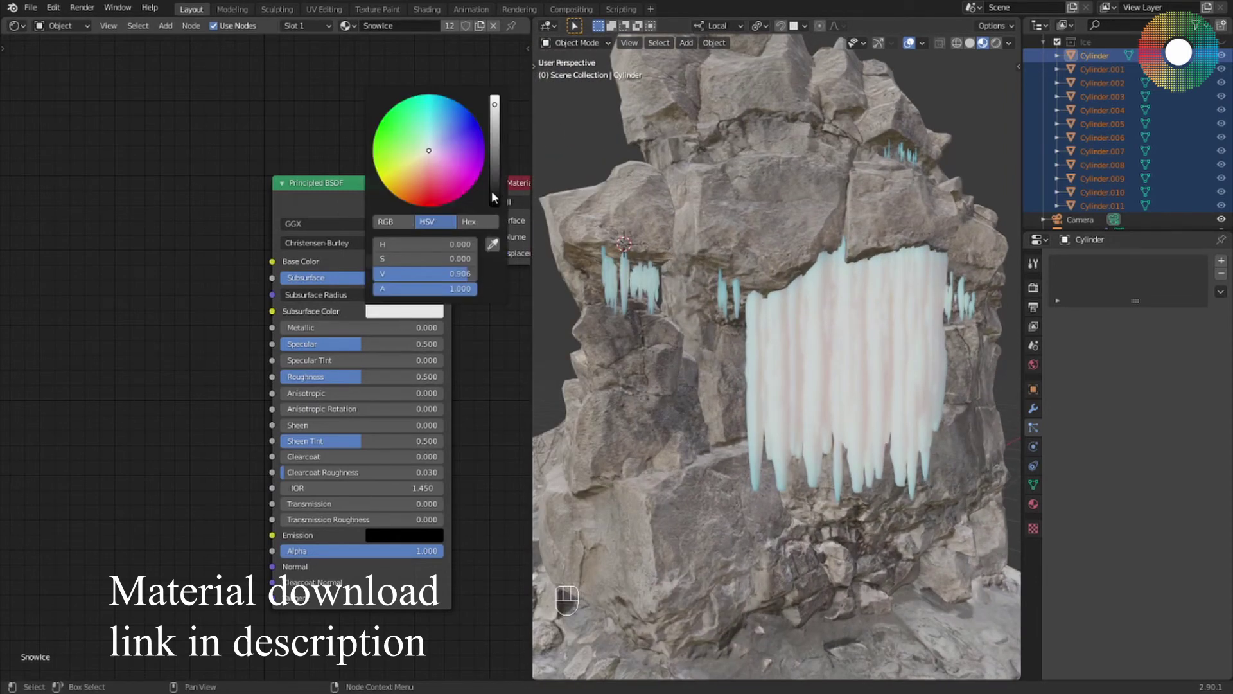
left_click_drag(429, 155, 432, 144)
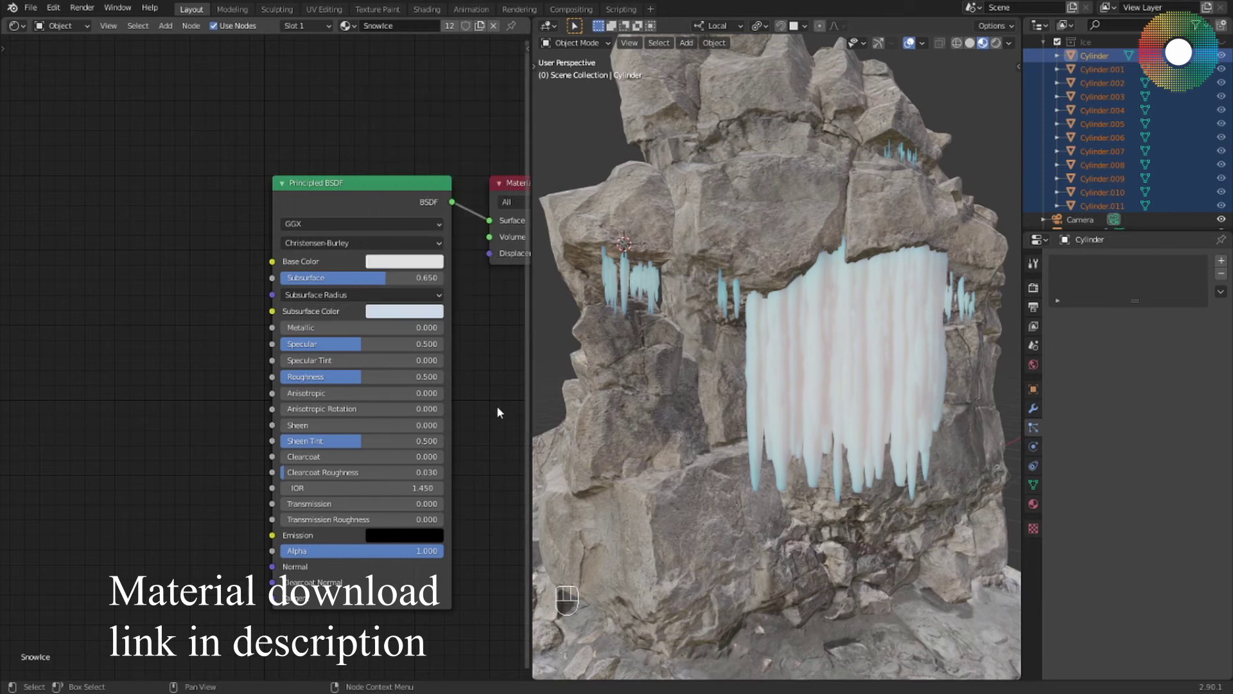
left_click(297, 295)
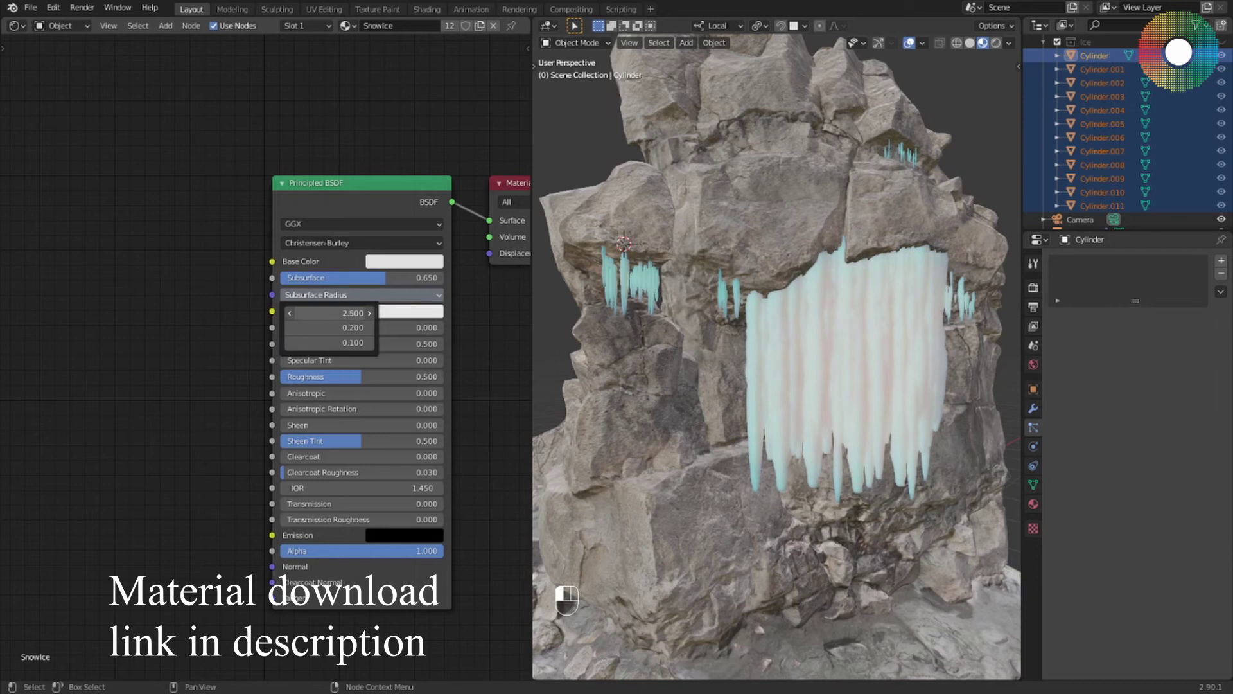
mouse_move(347, 313)
left_mouse_down()
mouse_move(323, 313)
mouse_move(350, 342)
left_mouse_up()
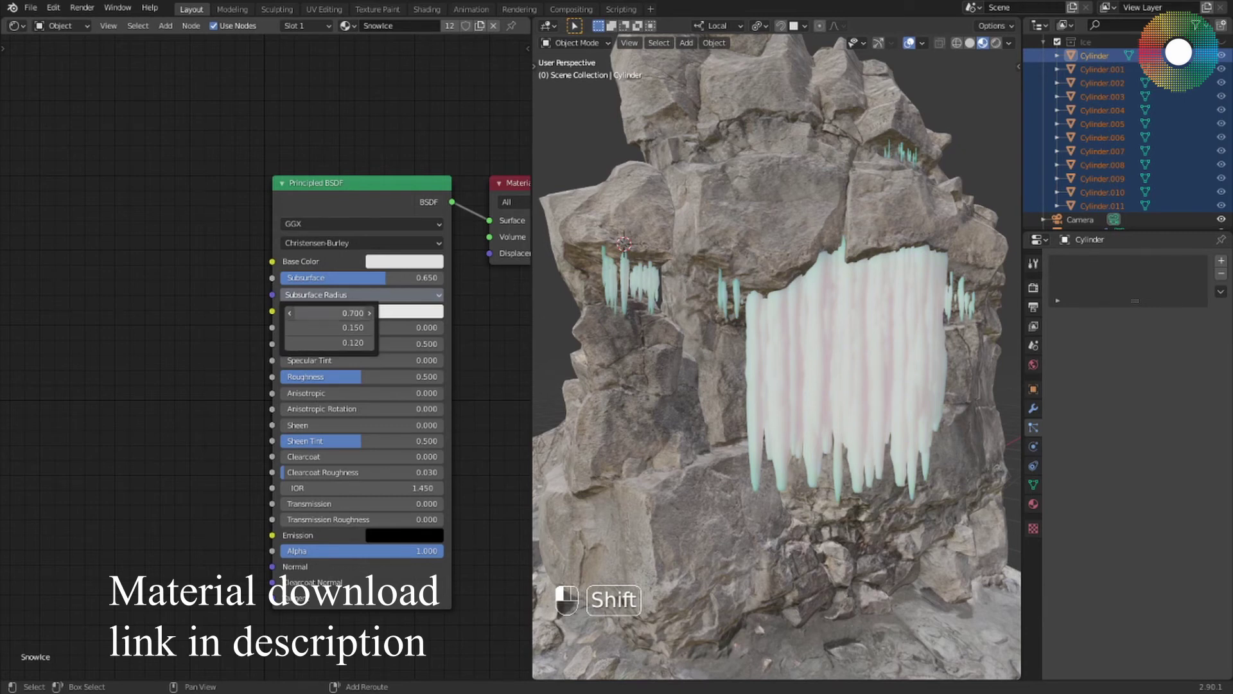
left_click(325, 313)
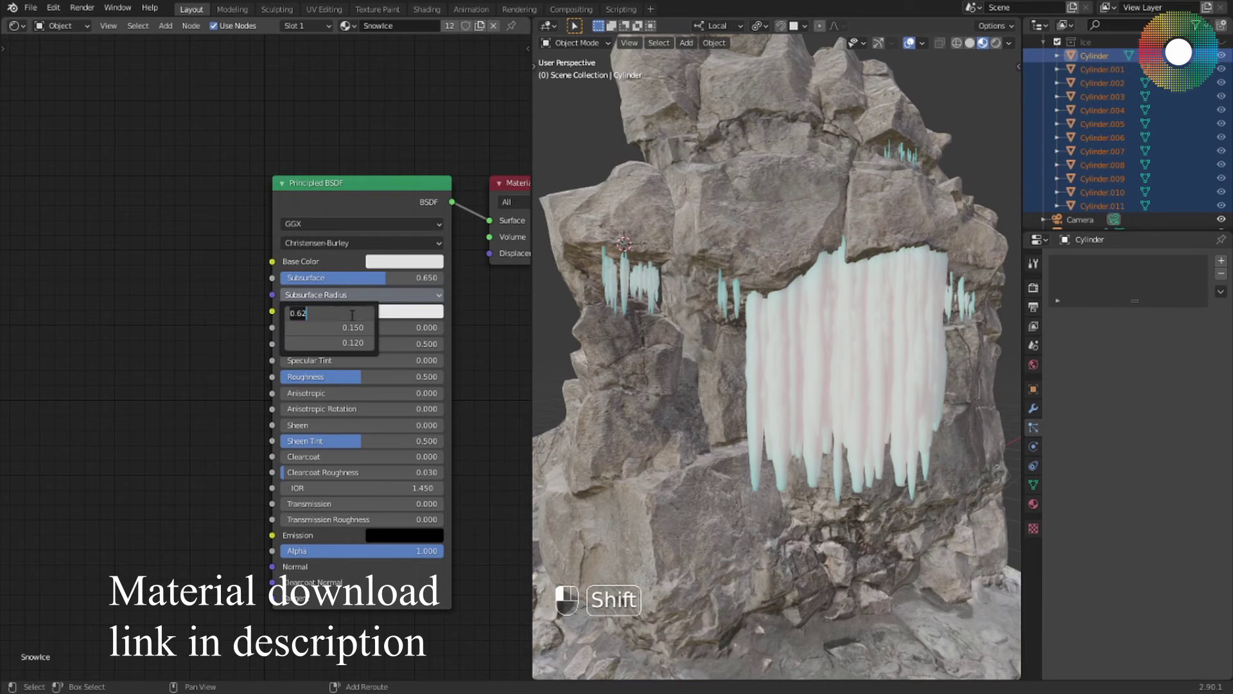
left_click(233, 366)
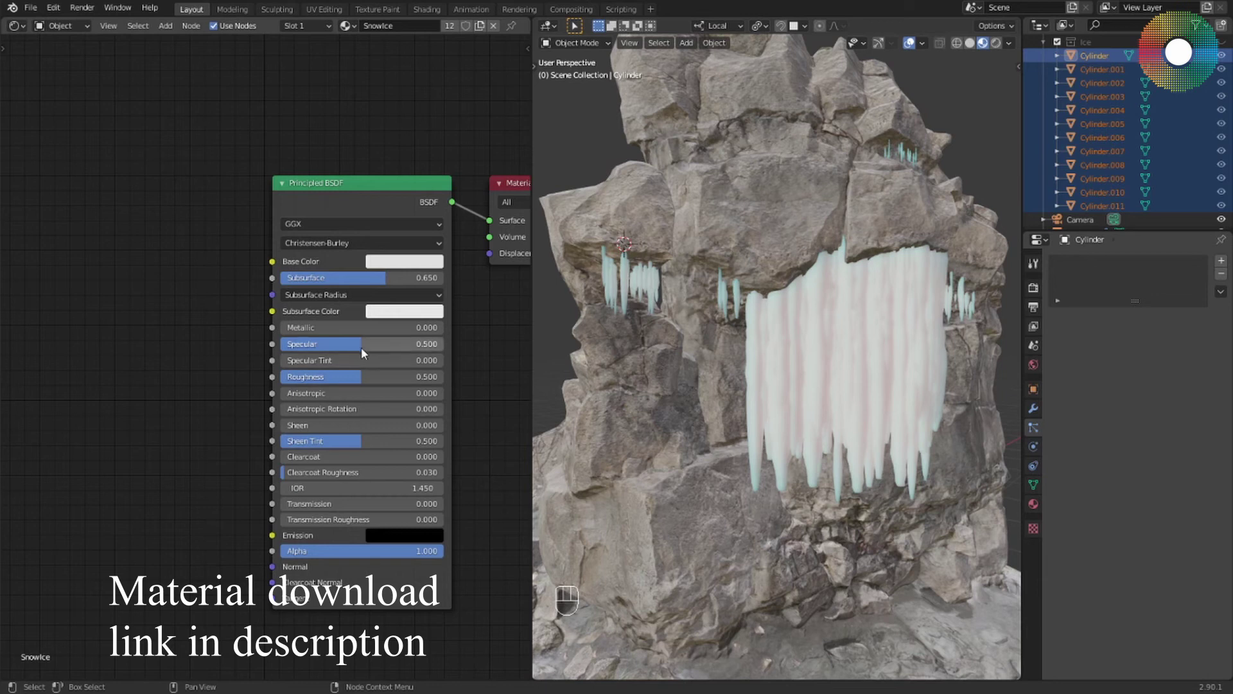
Set the ice material's Specular to 0.605 and its Roughness to 0.400
left_click_drag(361, 344, 344, 379)
middle_click_drag(751, 415, 774, 427)
scroll(779, 413, "up", 2)
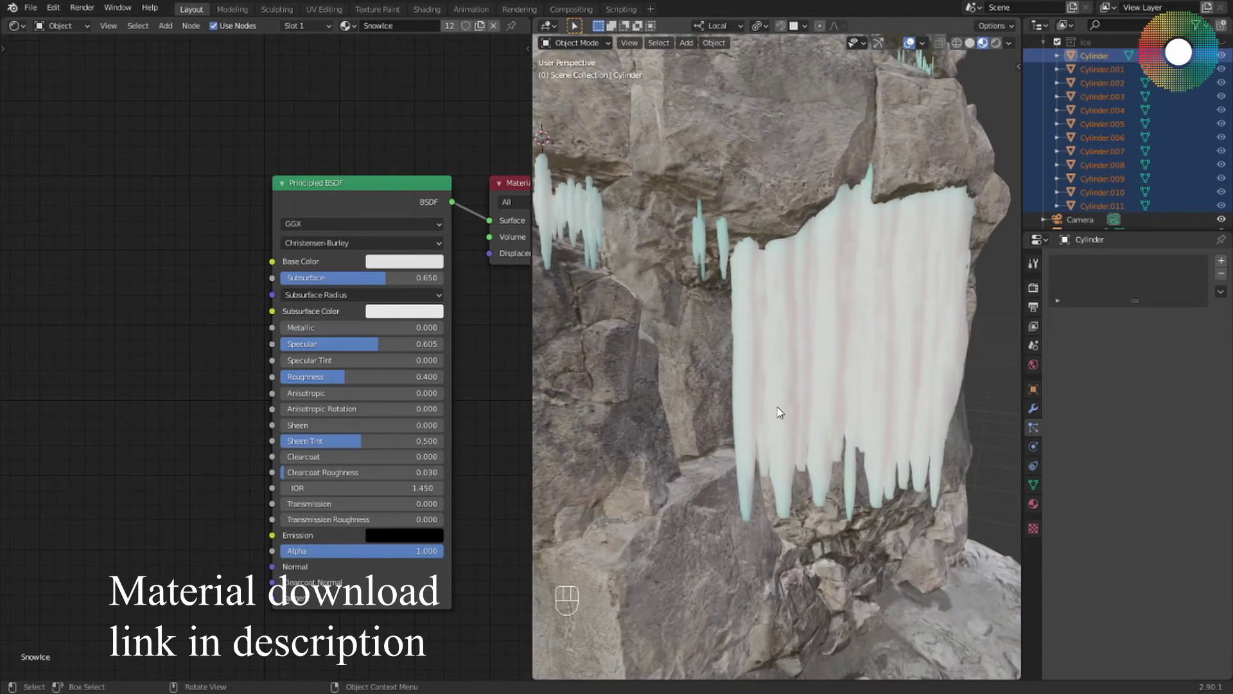
Add a Noise Texture node and place it well ahead of the Principled BSDF, leaving room between them
scroll(779, 413, "down", 2)
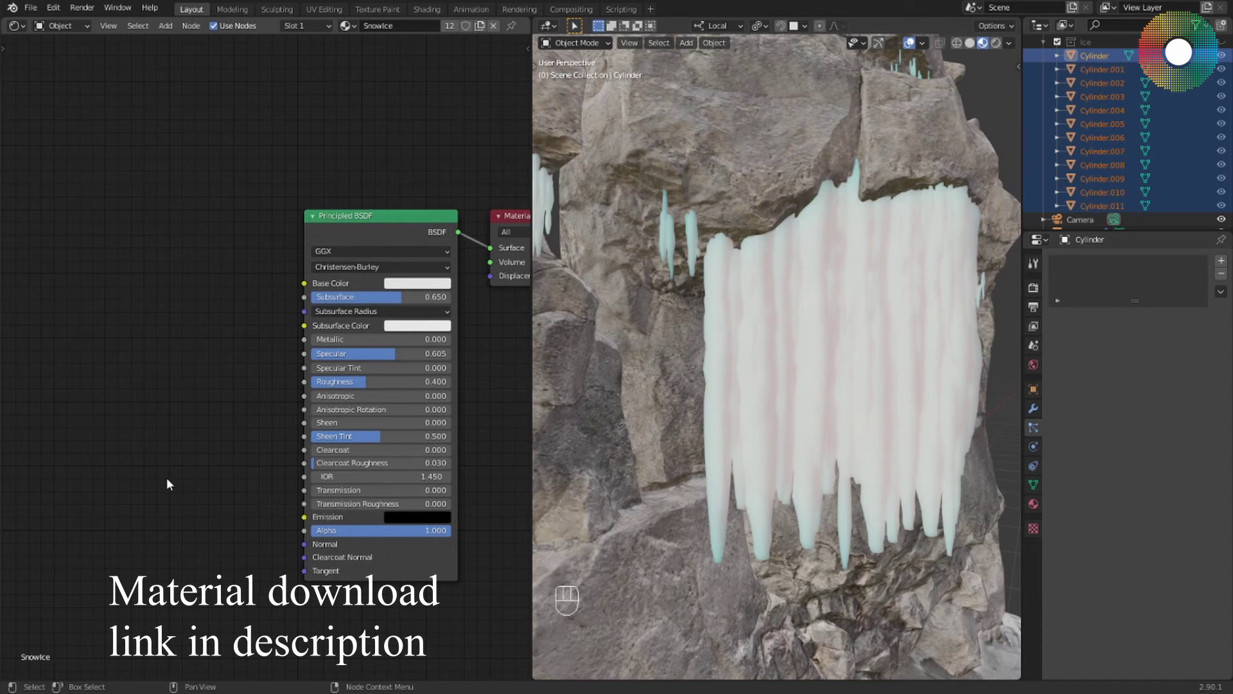
middle_click_drag(167, 480, 291, 405)
key("shift+a")
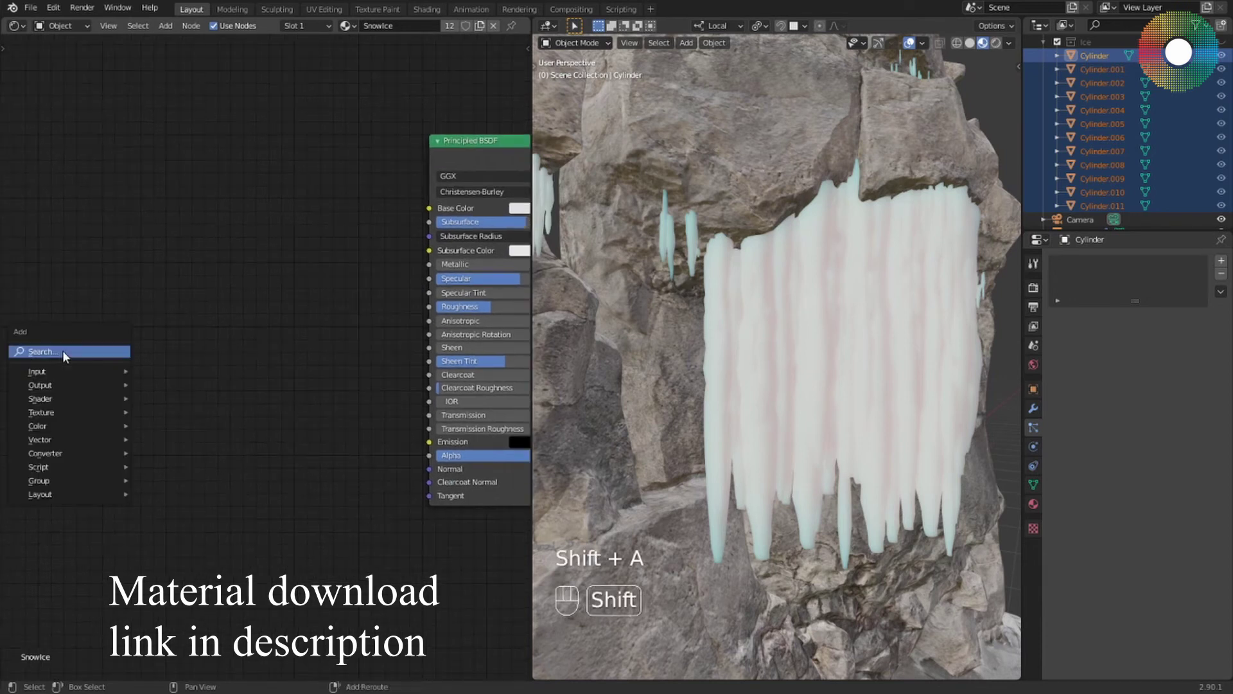
left_click(63, 350)
type("noise")
key("Return")
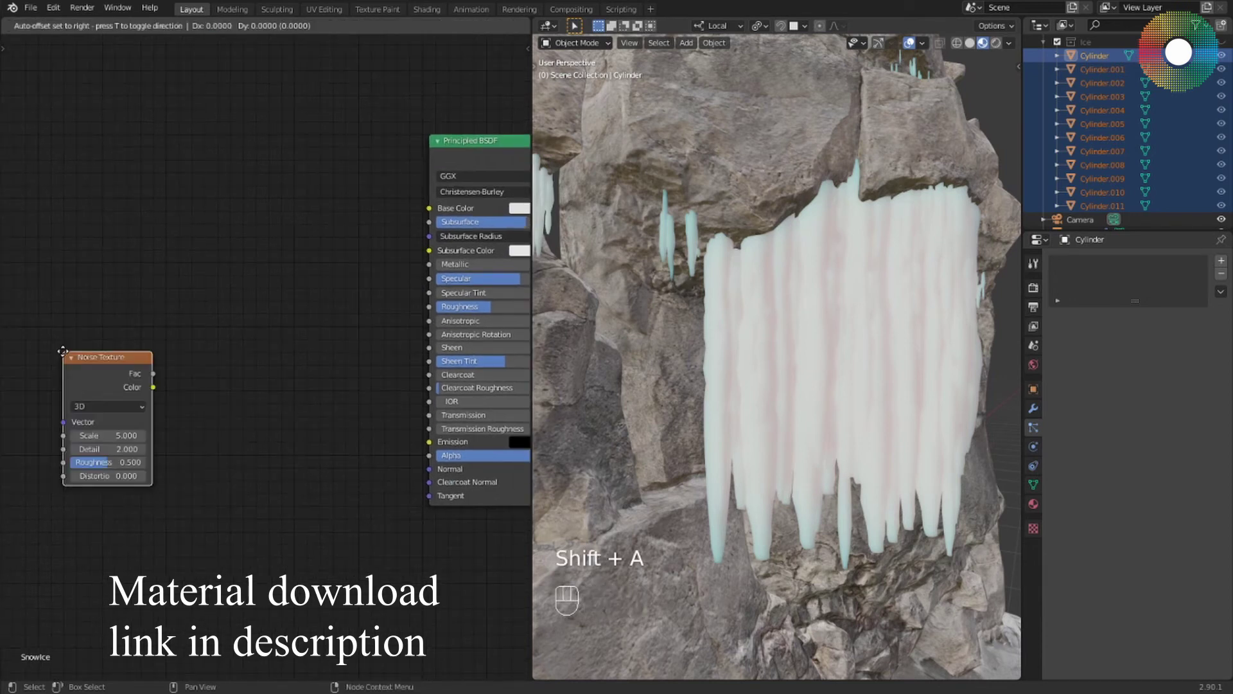
left_click(25, 250)
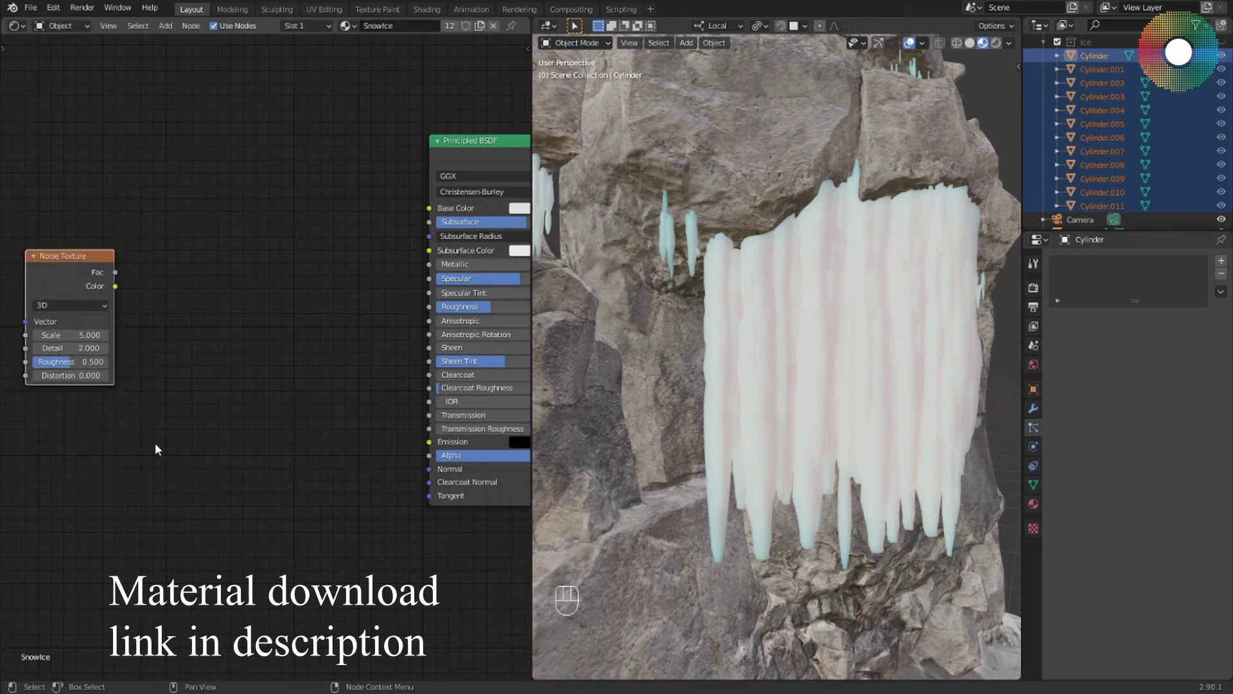
middle_click_drag(156, 444, 317, 433)
left_click_drag(213, 269, 159, 295)
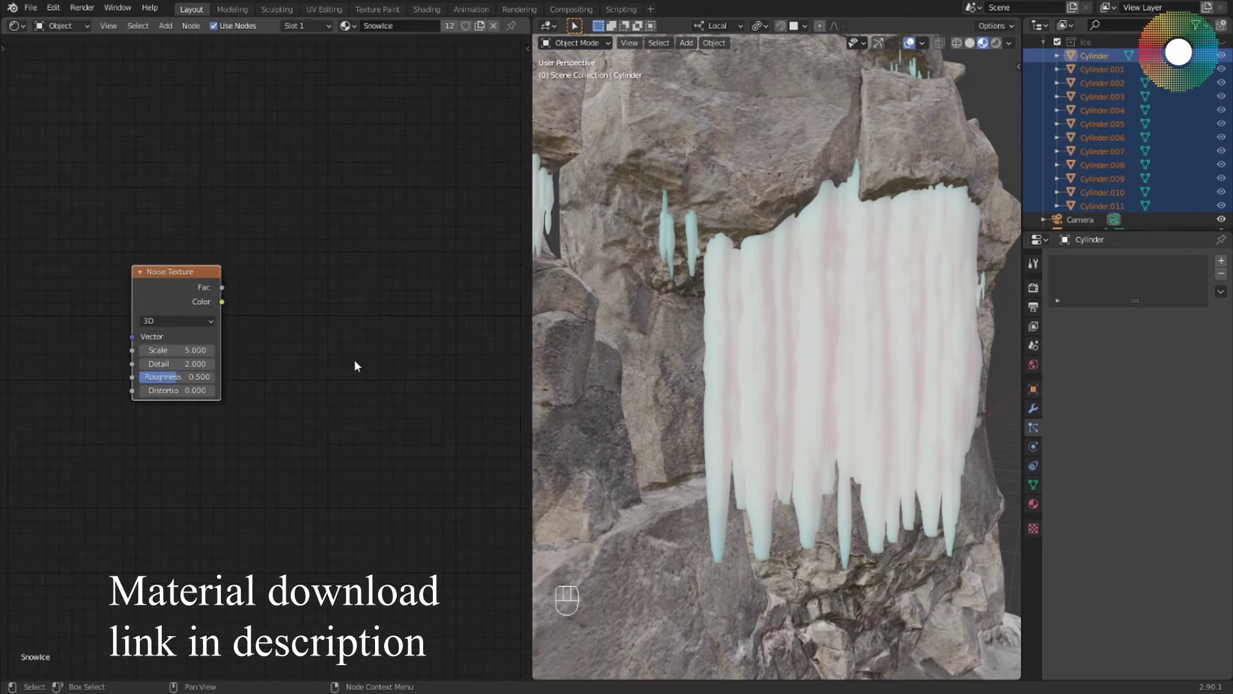
scroll(353, 360, "down", 4)
middle_click_drag(439, 394, 322, 402)
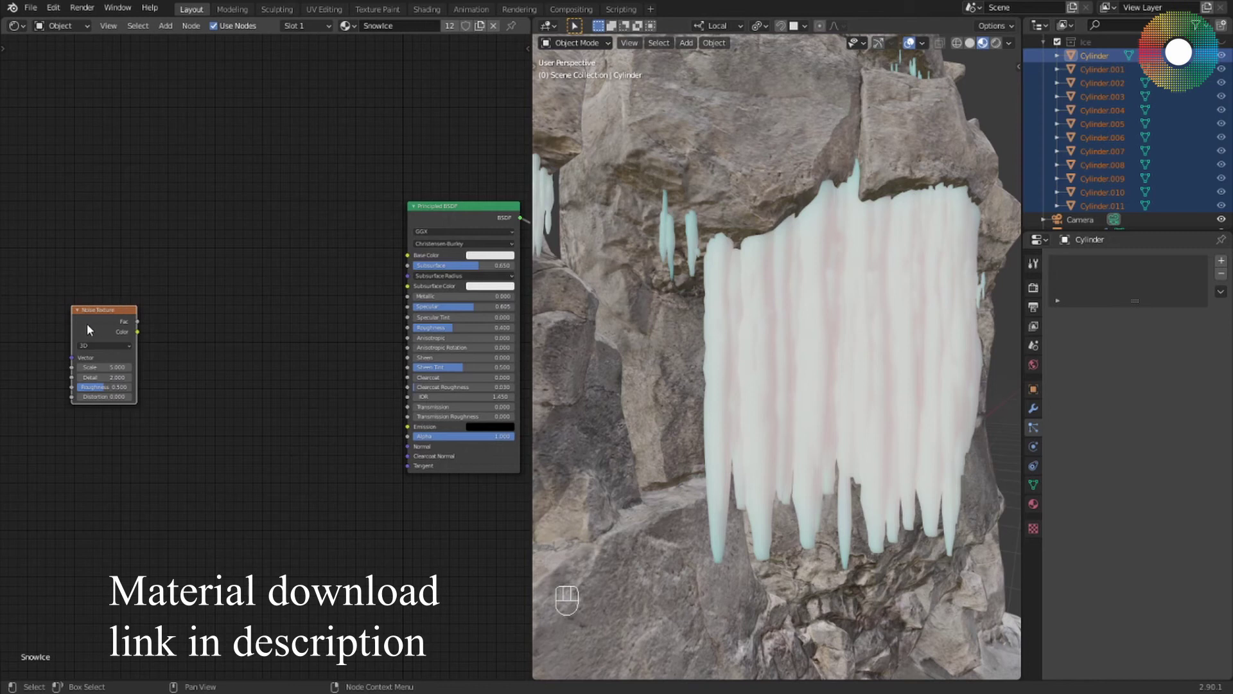
middle_click_drag(283, 314, 375, 311)
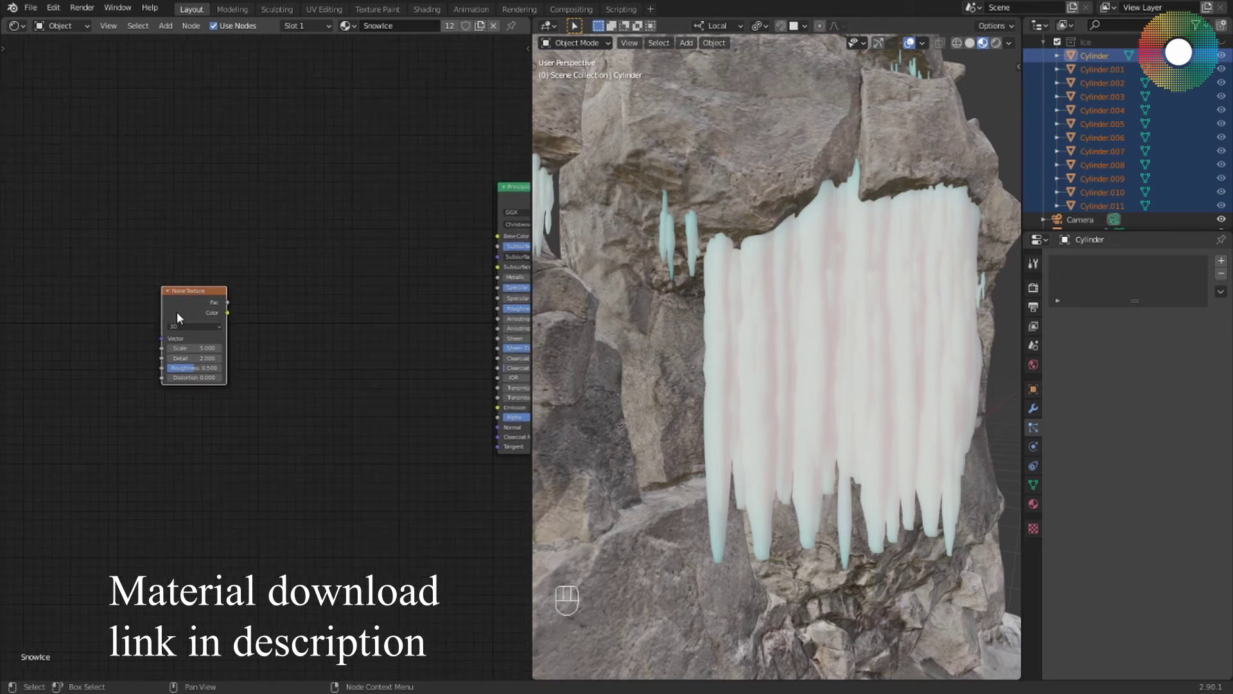
Add Mapping and Texture Coordinate nodes to the Noise Texture and feed the Mapping vector from the Object output
key("ctrl+t")
middle_click_drag(162, 360, 307, 411)
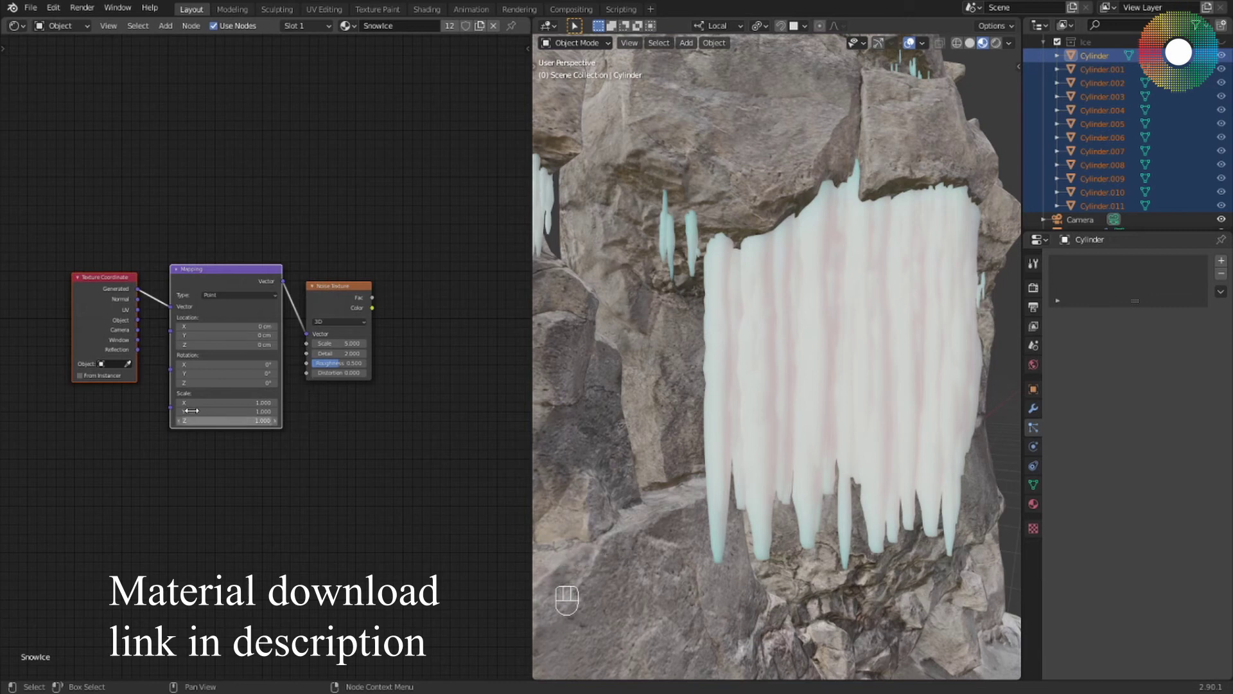
middle_click_drag(127, 407, 80, 417)
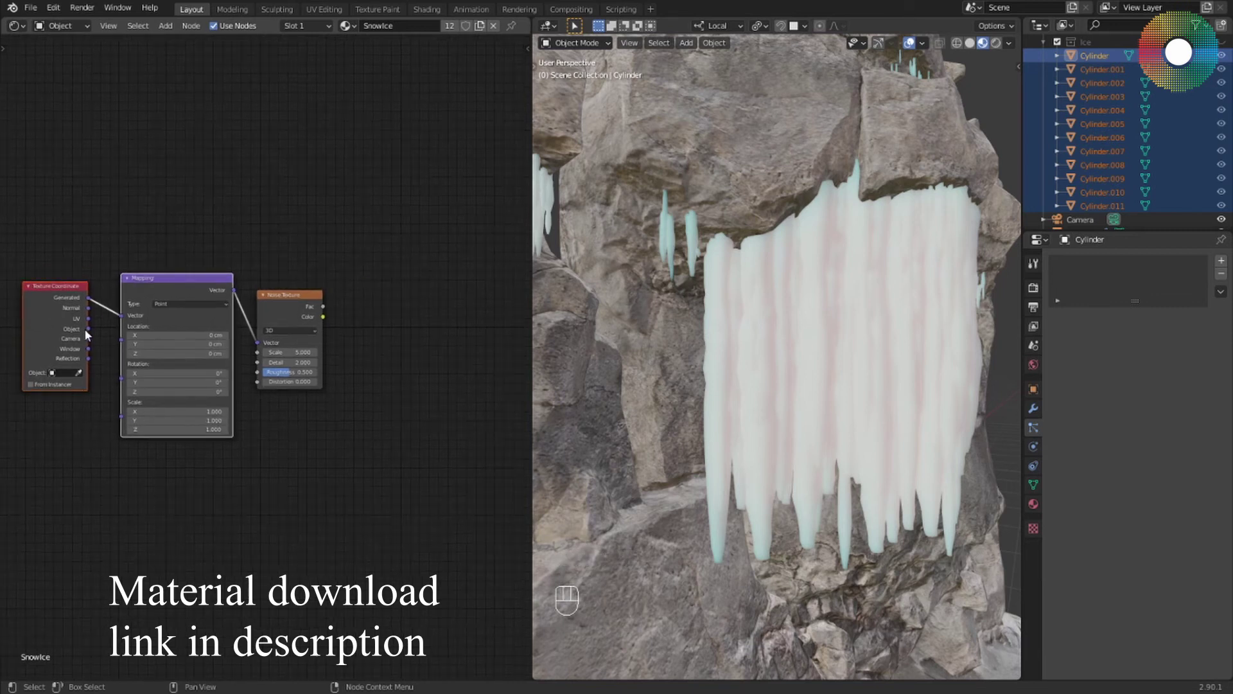
left_click_drag(88, 328, 121, 316)
Add a Bump node before the Principled BSDF and connect the Noise Texture's Fac output to its Height input
middle_click_drag(295, 427, 171, 427)
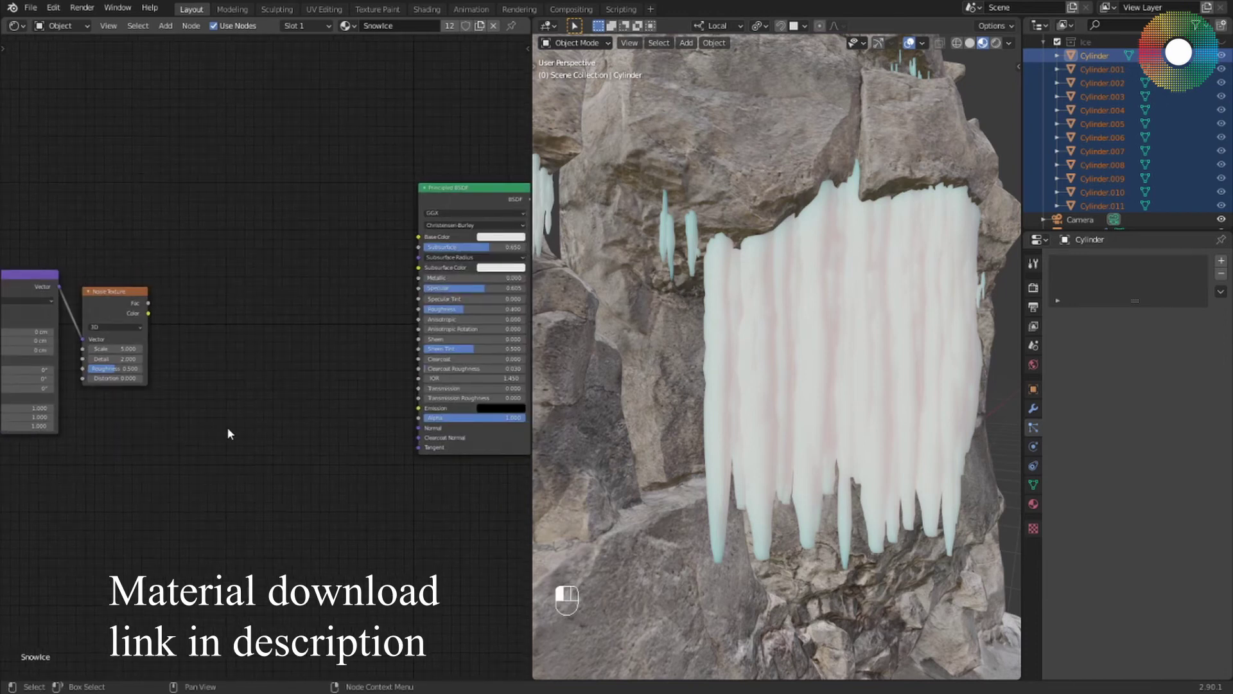
key("shift+a")
left_click(249, 401)
type("bump")
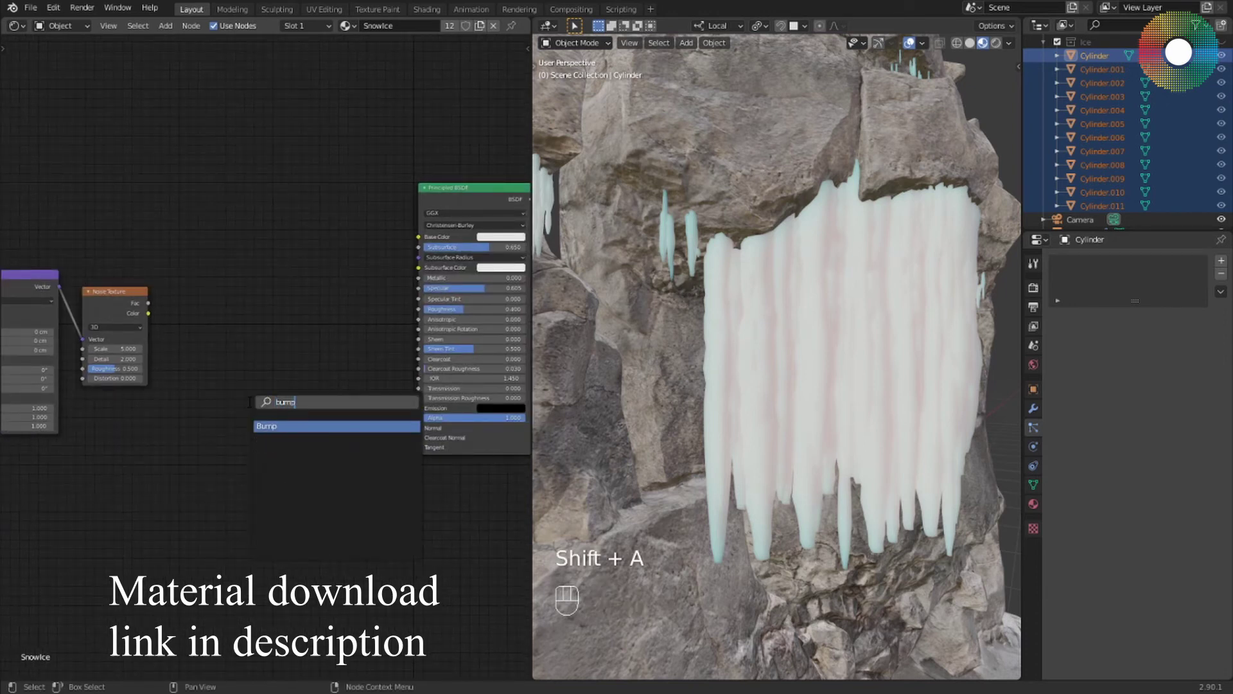
key("Return")
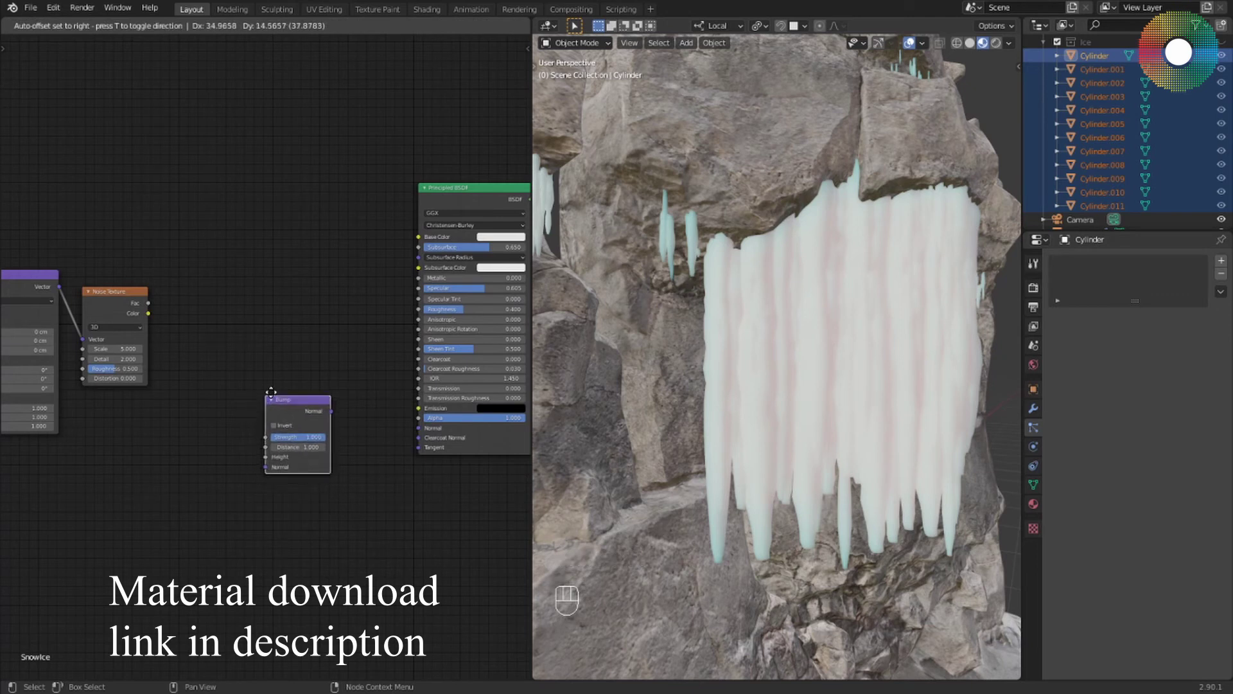
left_click(293, 369)
left_click_drag(149, 302, 286, 429)
middle_click_drag(276, 488, 305, 507)
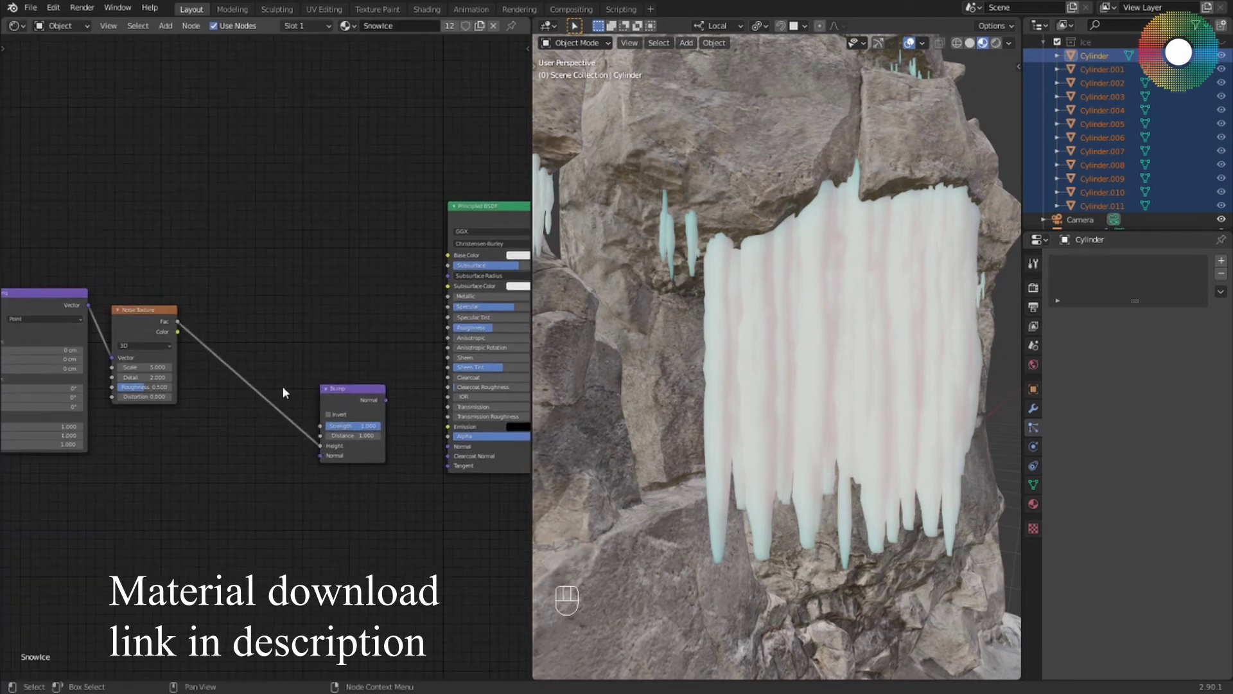
Preview the Noise Texture on the icicles and set its Scale to 12.800
left_click(136, 326, "ctrl+shift")
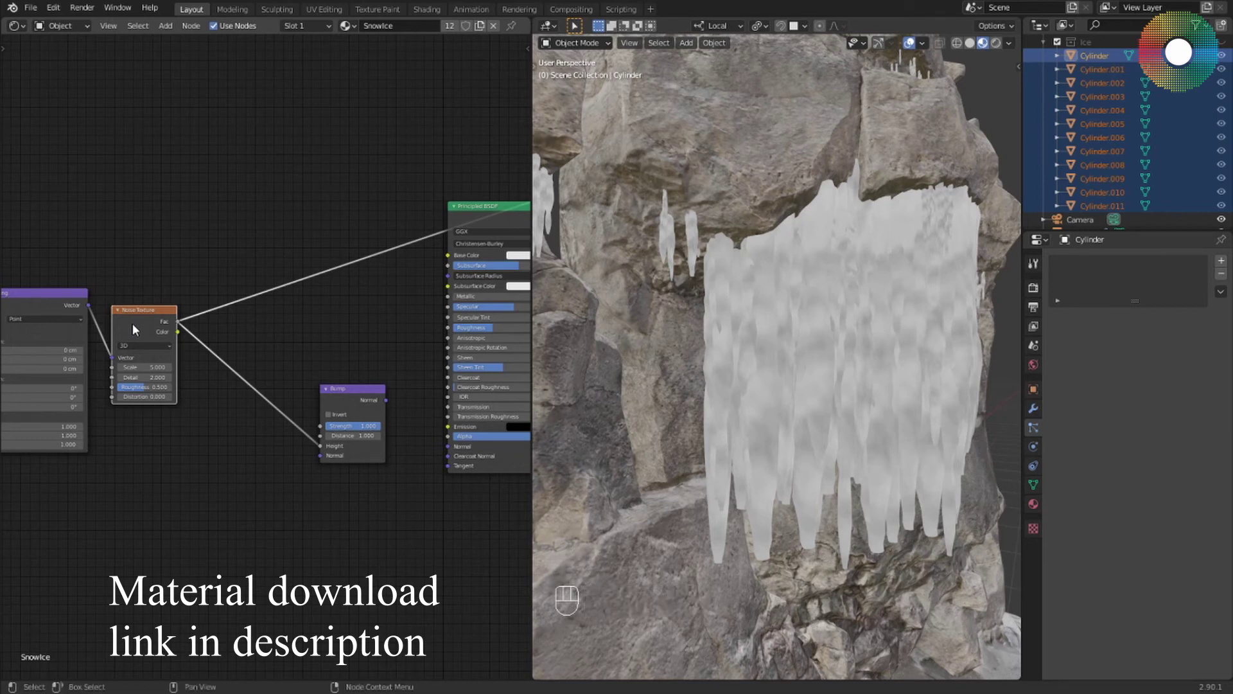
mouse_move(866, 364)
middle_mouse_down()
mouse_move(853, 368)
mouse_move(864, 376)
middle_mouse_up()
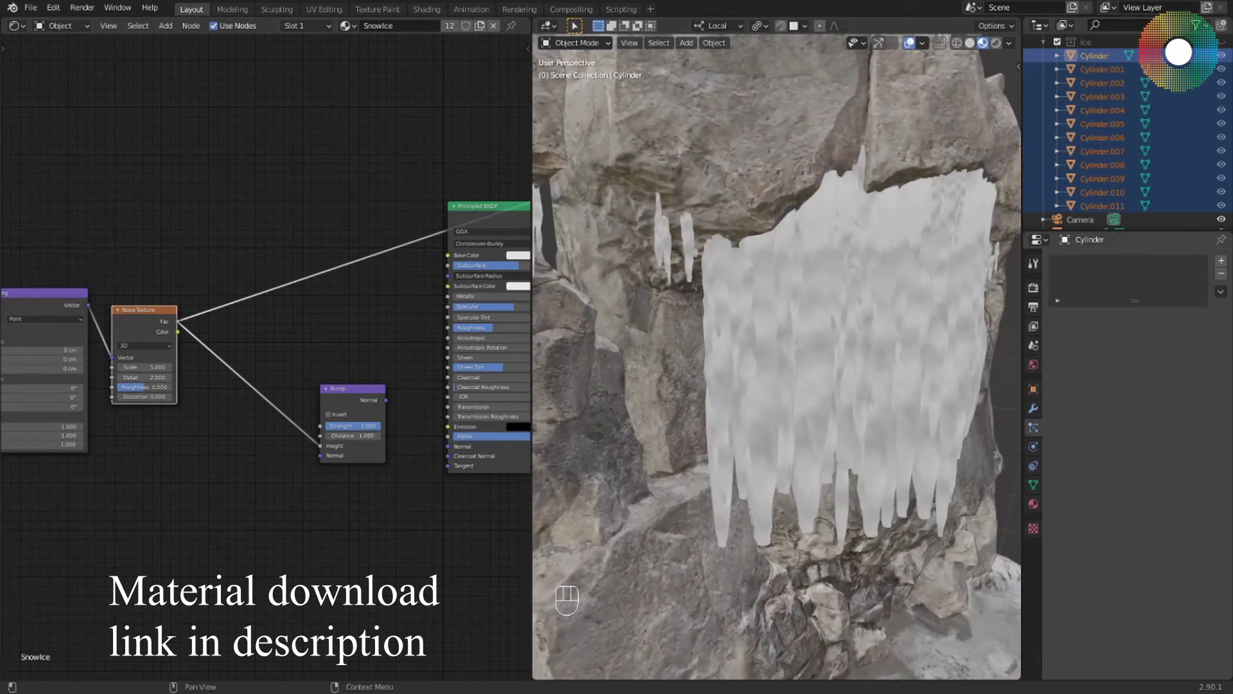
middle_click_drag(206, 411, 219, 424)
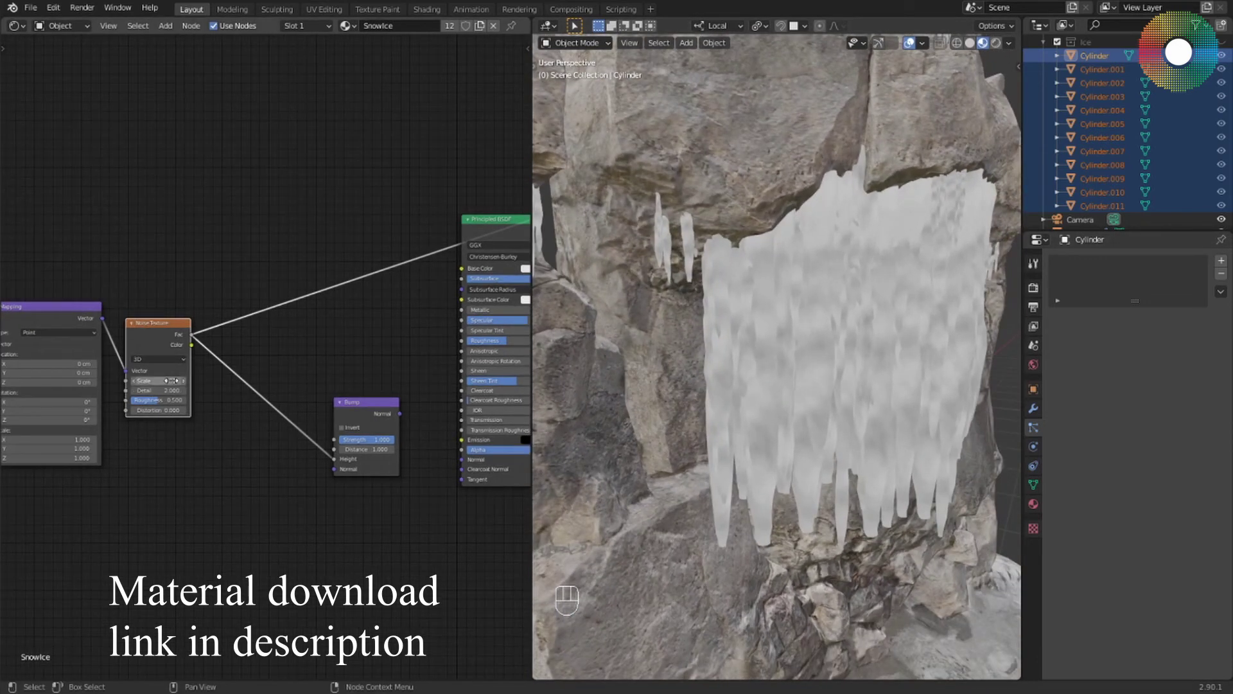
scroll(149, 401, "up", 1)
scroll(231, 388, "up", 1)
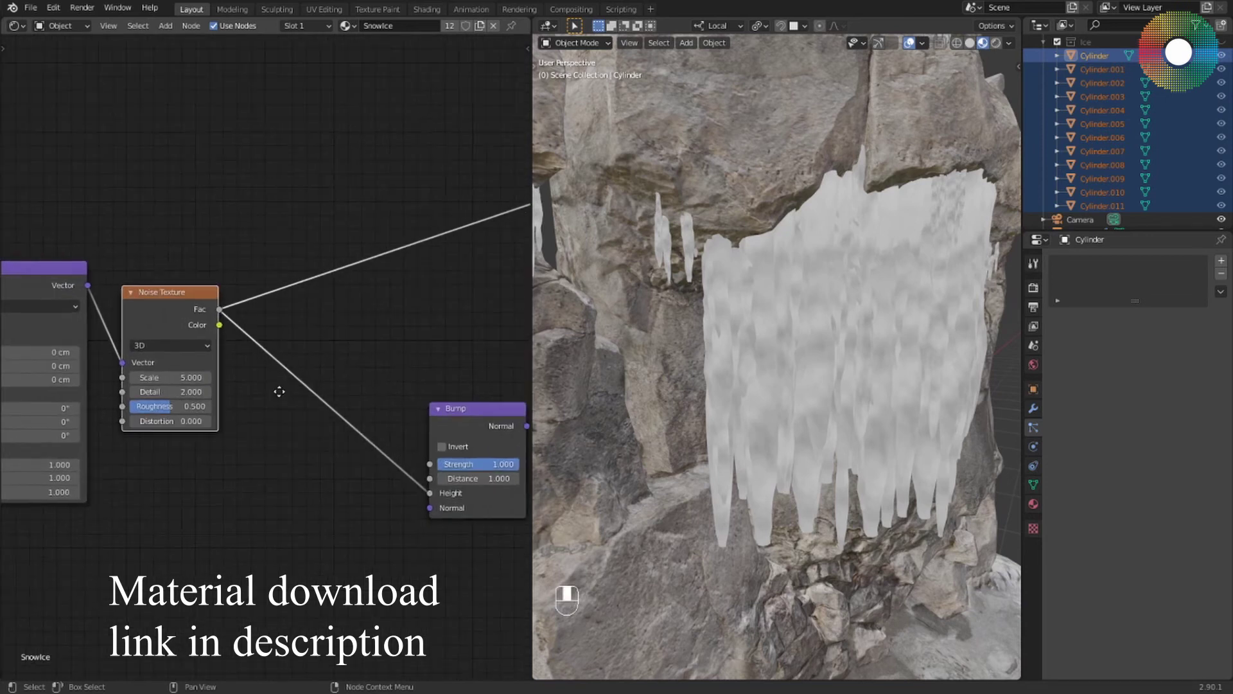
scroll(278, 388, "up", 1)
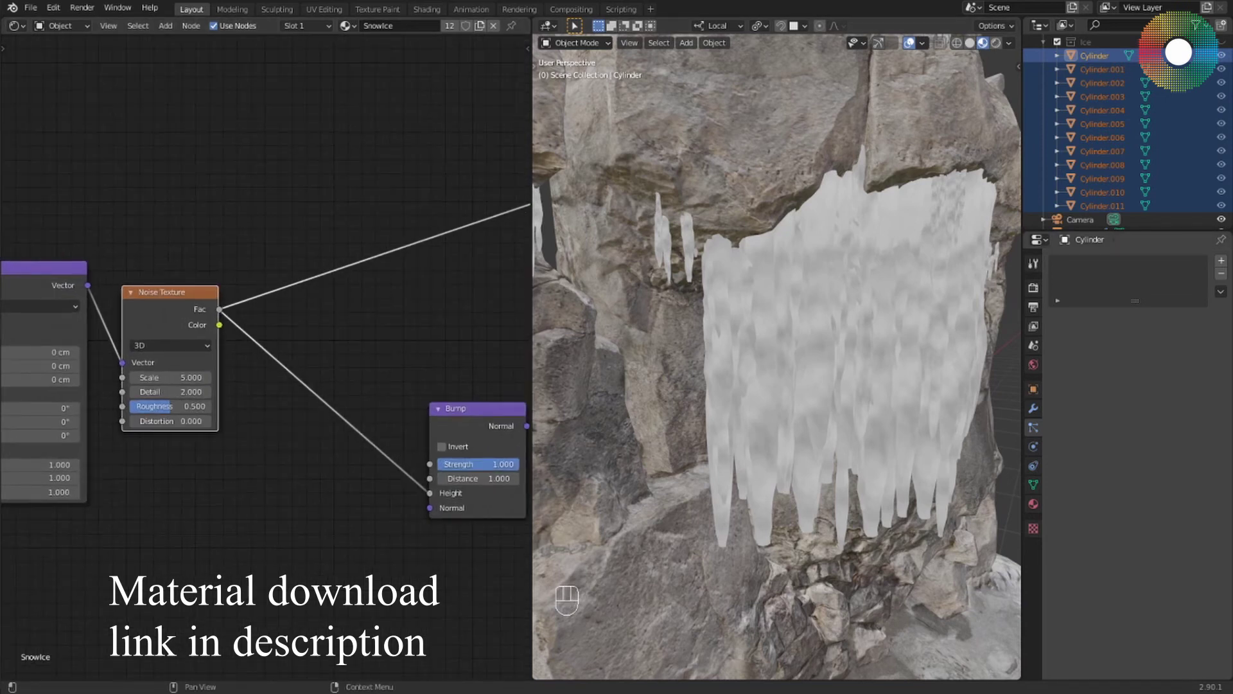
scroll(228, 361, "up", 2)
left_click_drag(228, 362, 371, 361)
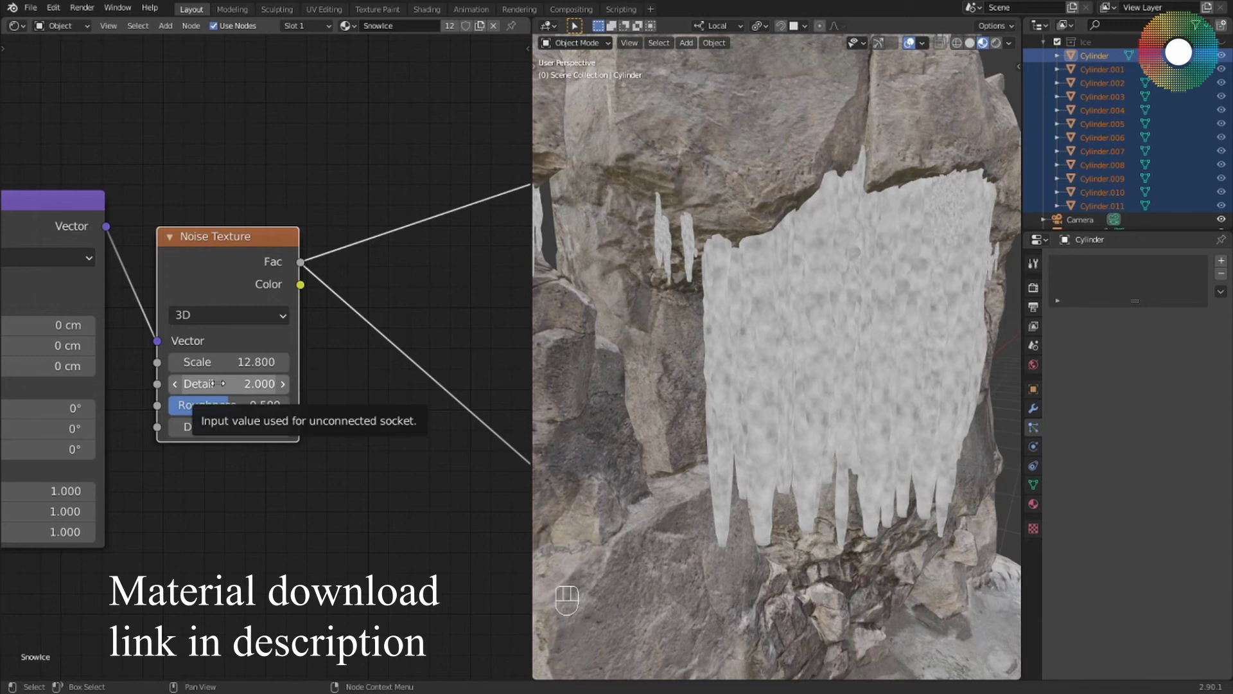
left_click(229, 406)
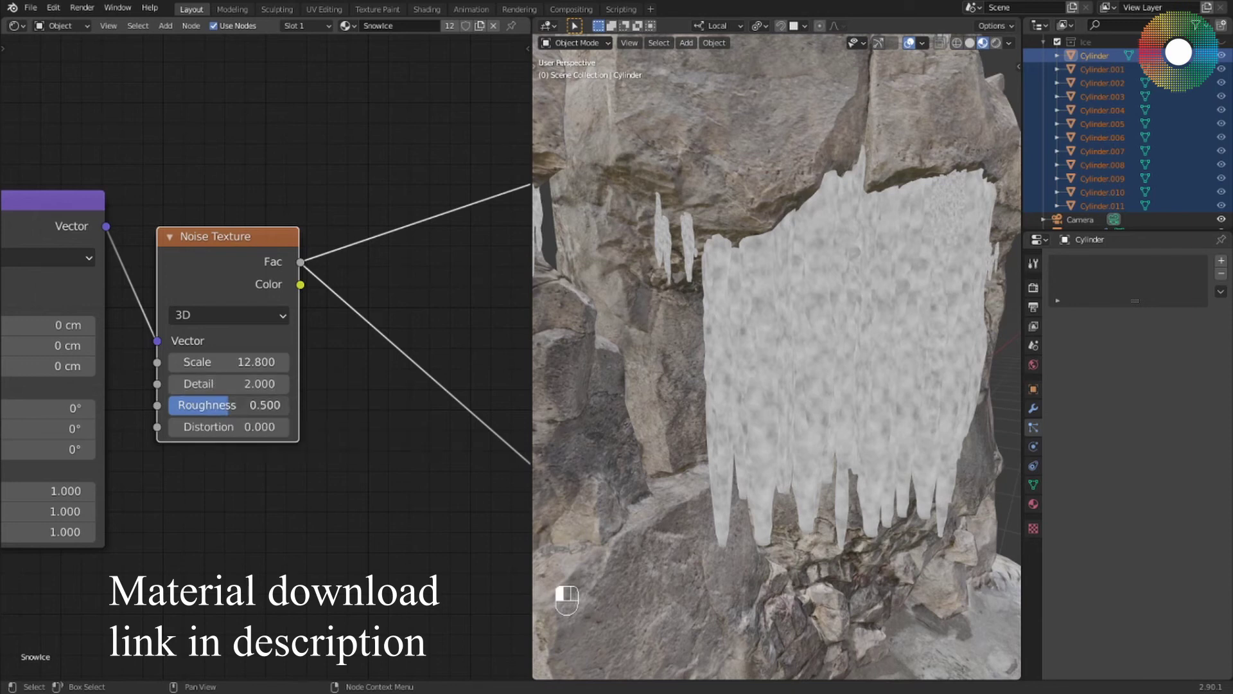
left_click(209, 538)
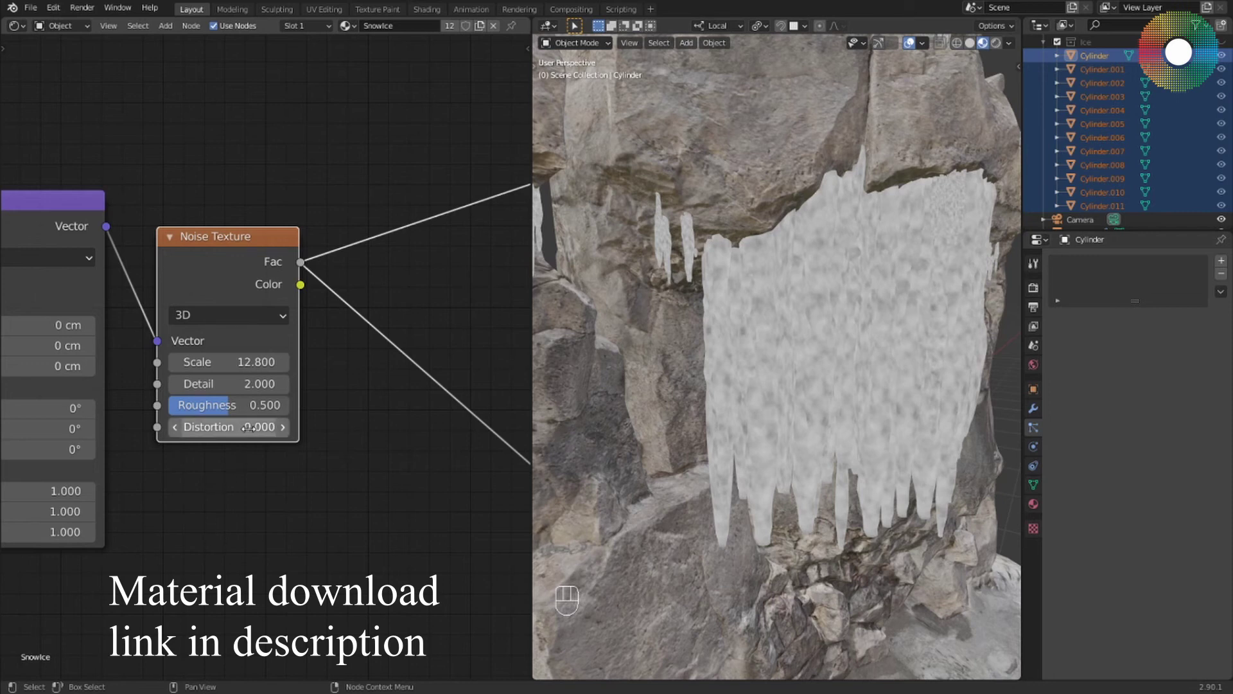
Set the Mapping node's Scale to 4 on X, Y and Z
middle_click_drag(218, 456, 379, 457)
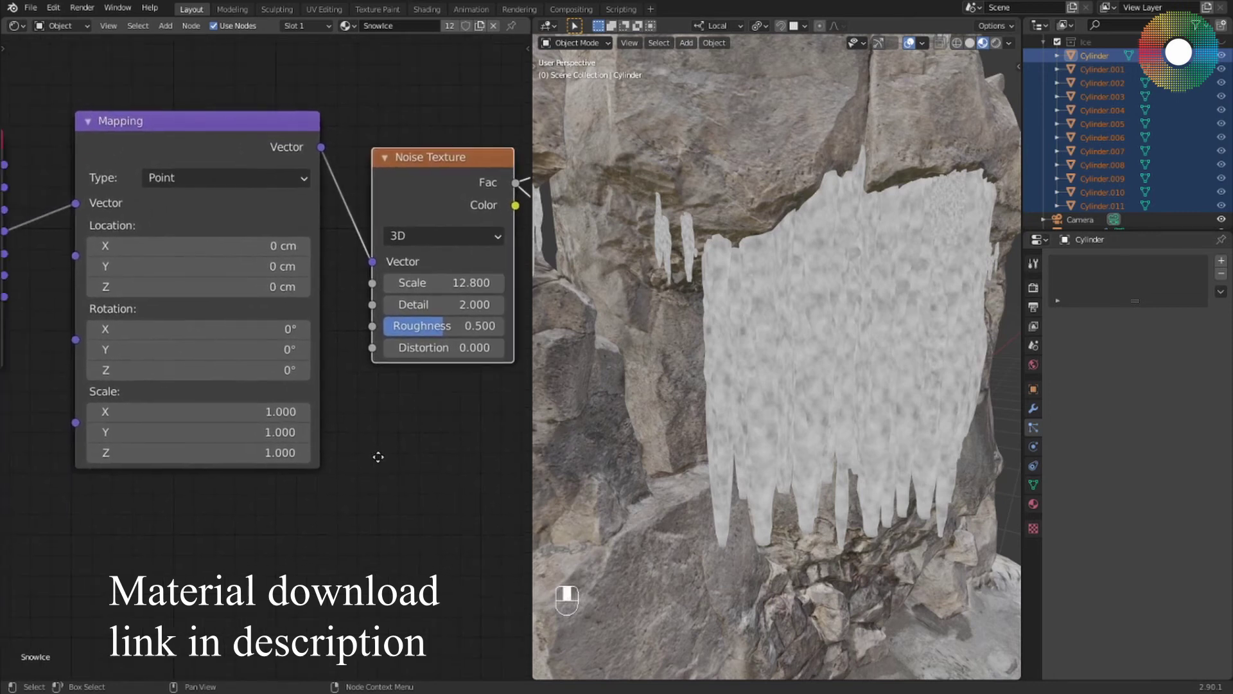
left_click(258, 411)
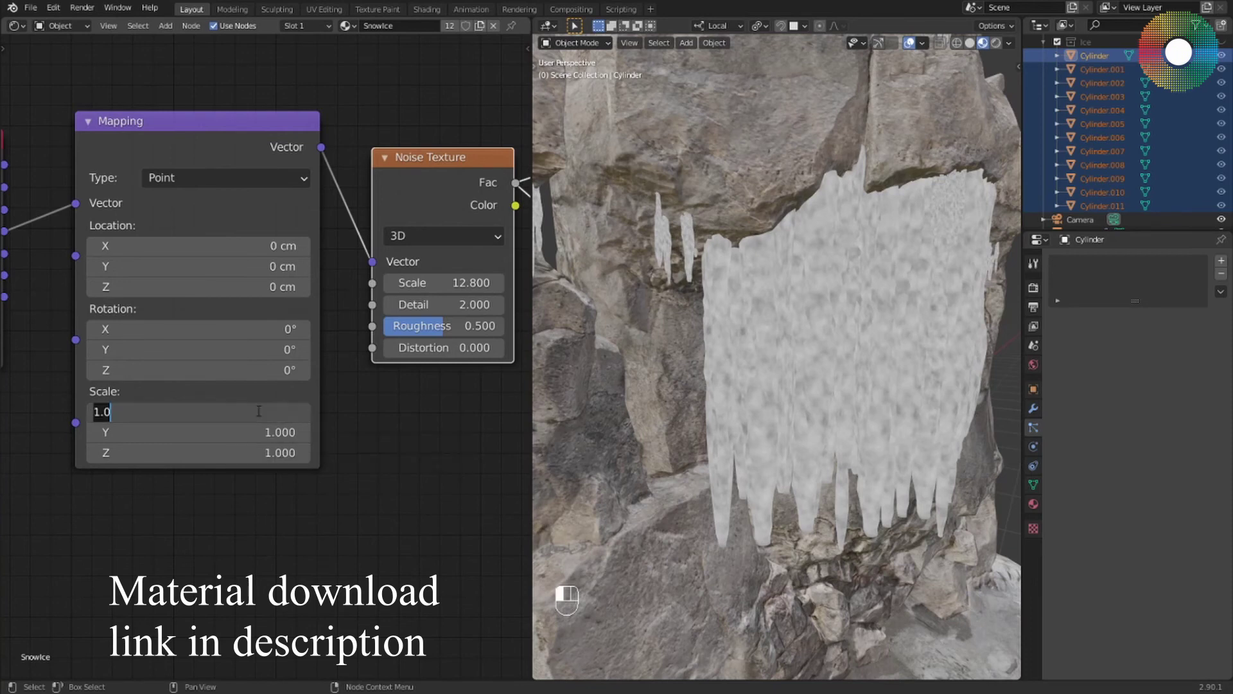
type("4")
key("Tab")
type("4")
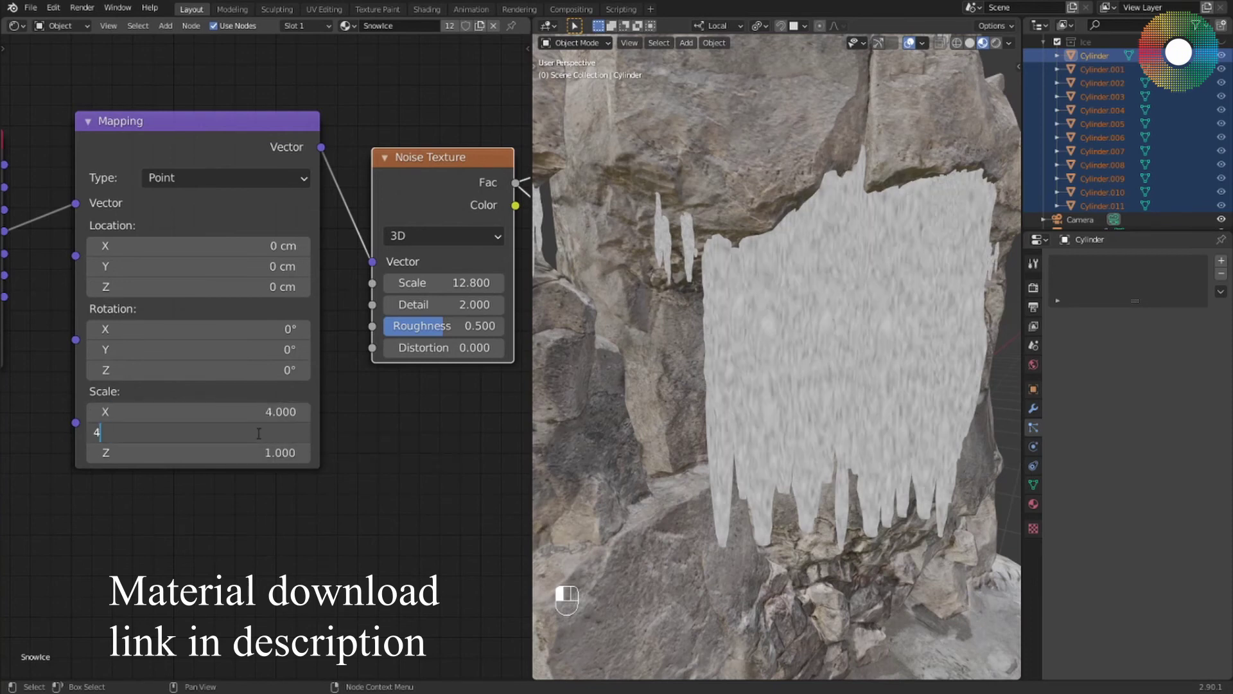
key("Tab")
type("4")
key("Return")
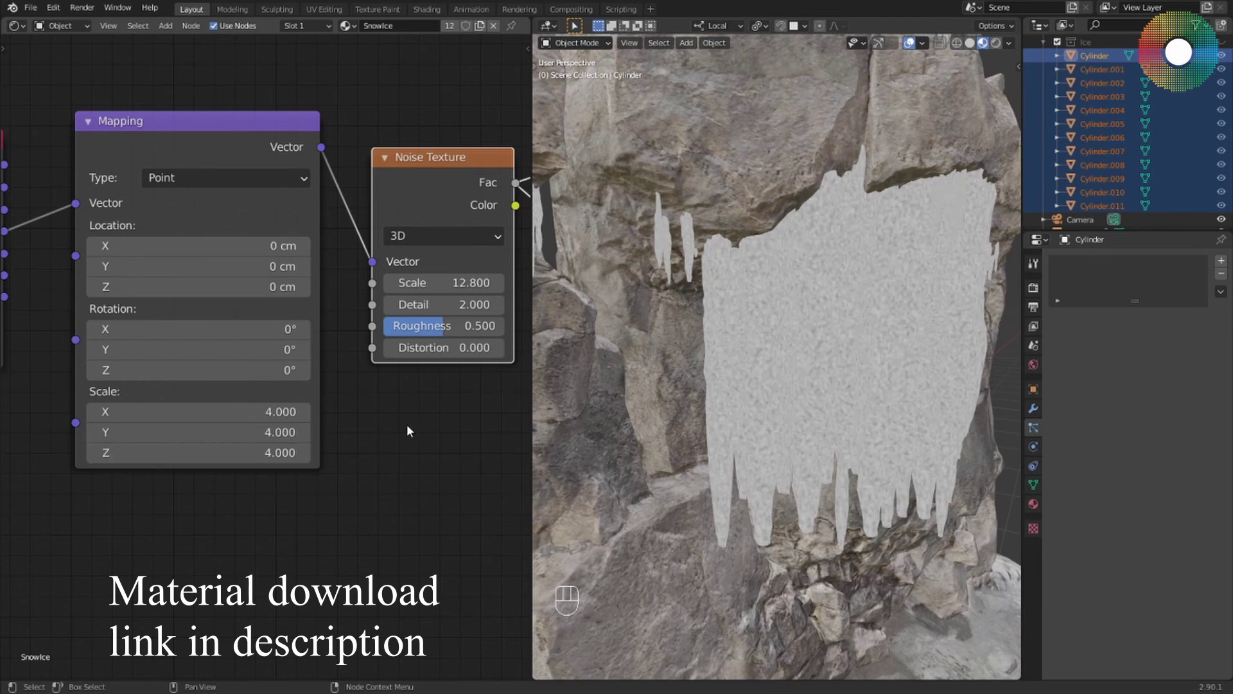
Connect the Bump node's Normal output to the Principled BSDF's Normal input and preview the full shader on the icicles
middle_click_drag(406, 429, 170, 429)
scroll(321, 440, "down", 4)
middle_click_drag(289, 472, 87, 473)
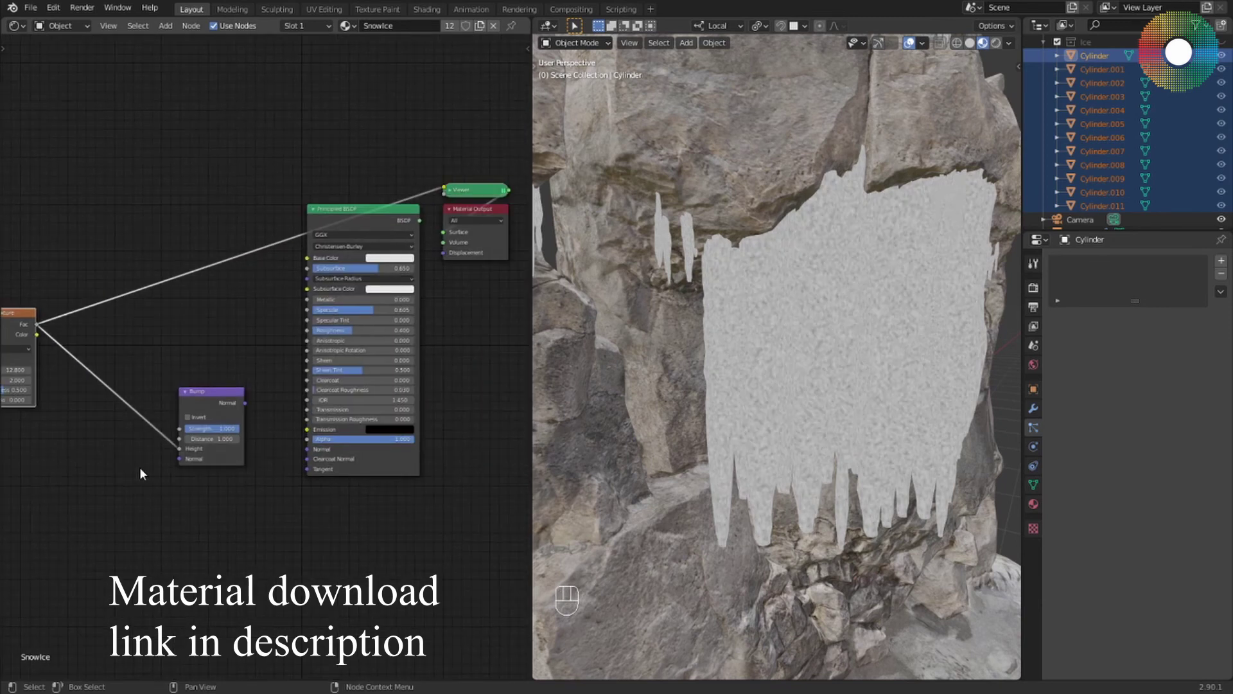
left_click(206, 403, "ctrl+shift")
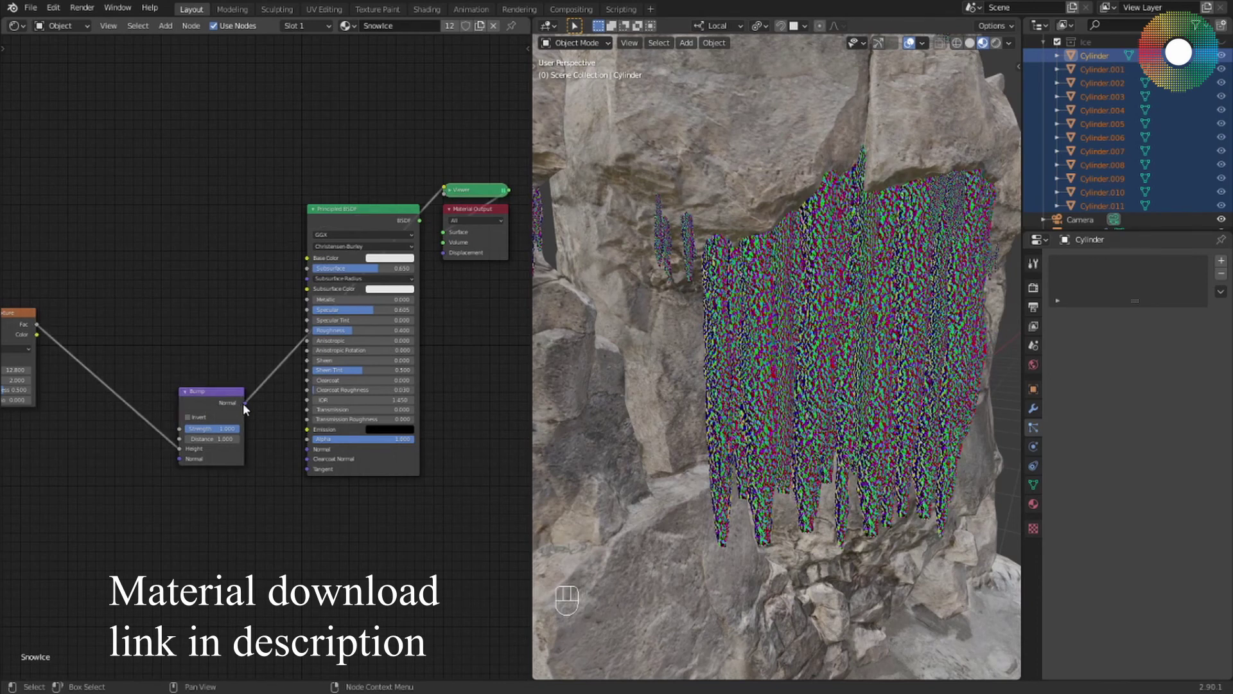
middle_click_drag(389, 270, 323, 325)
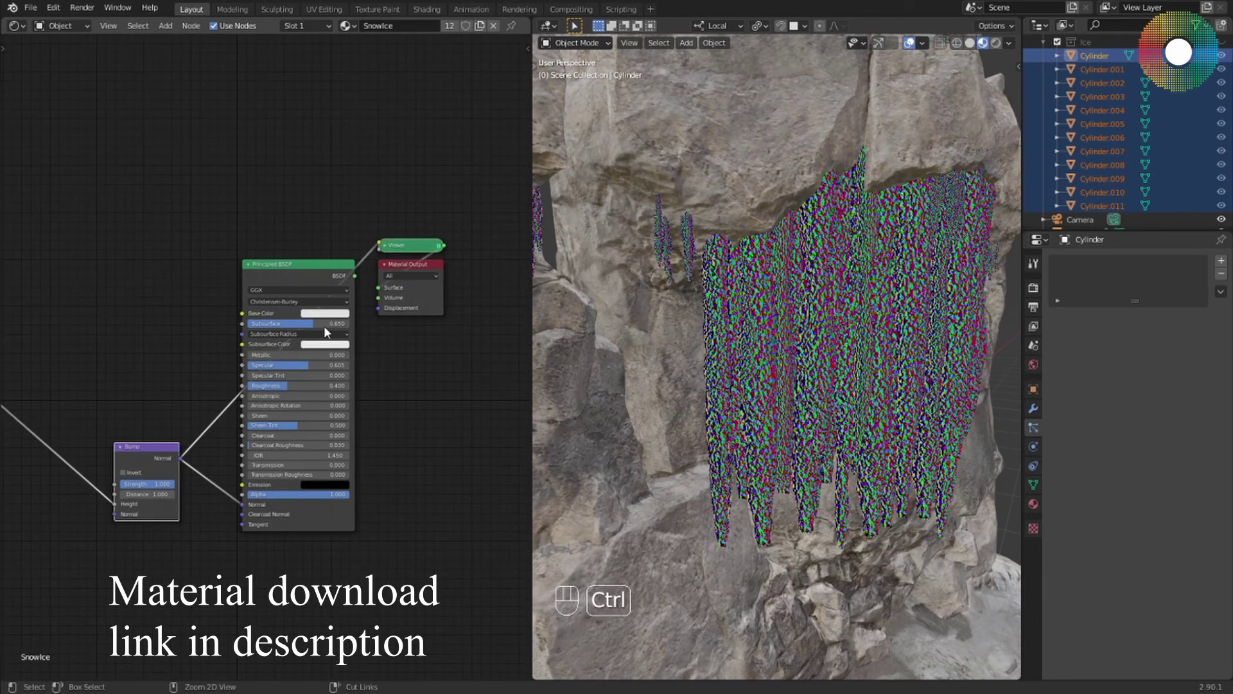
left_click(291, 276, "ctrl+shift")
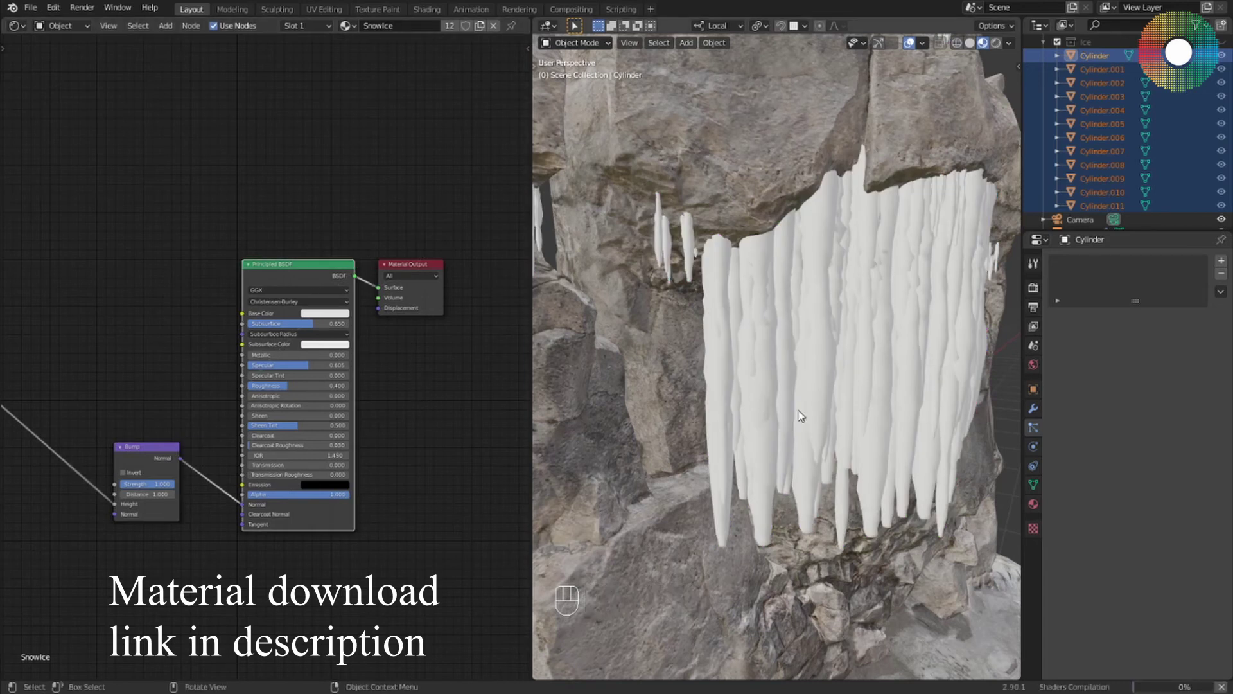
scroll(801, 416, "up", 4)
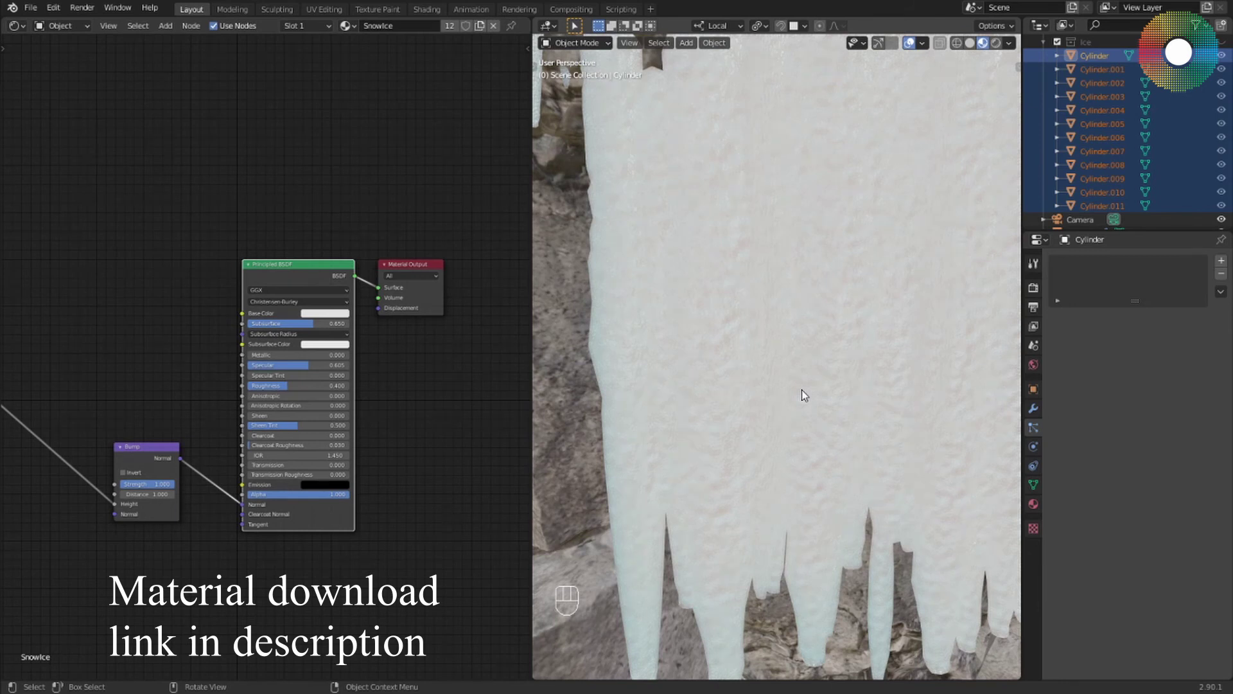
scroll(801, 390, "down", 4)
Set the first two Subsurface Radius values of the Principled BSDF to 0.490 and 0.360, and raise the third
scroll(222, 337, "up", 2)
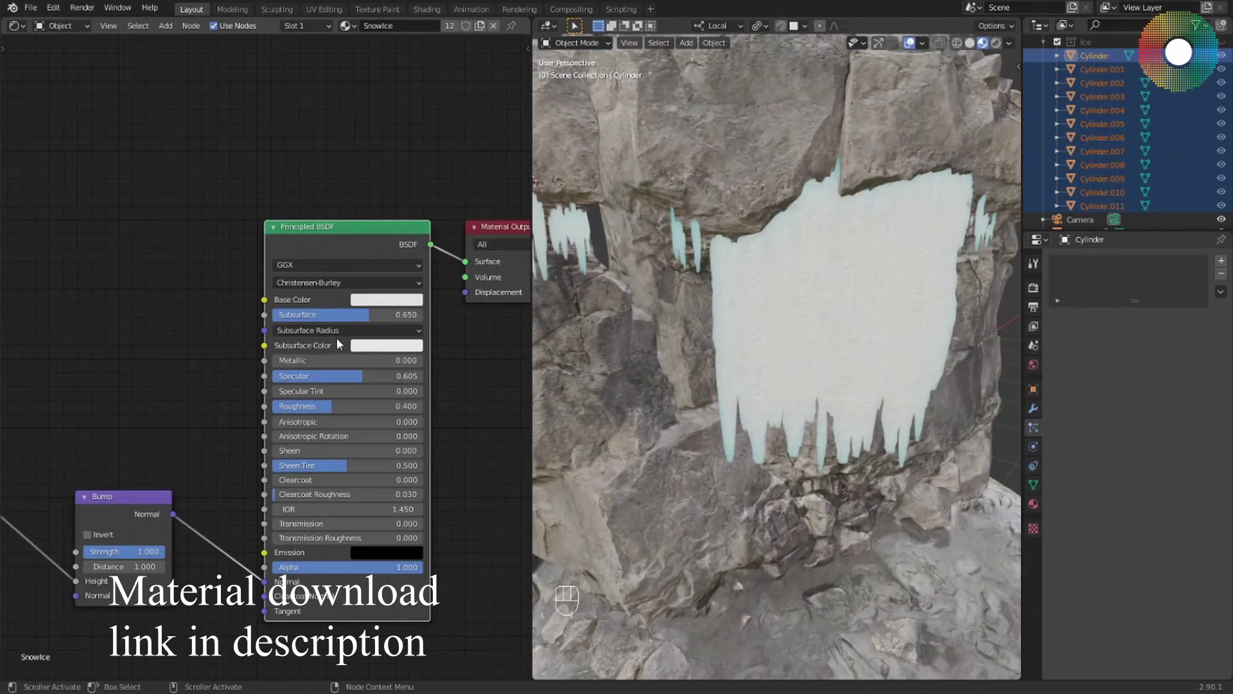
left_click(341, 332)
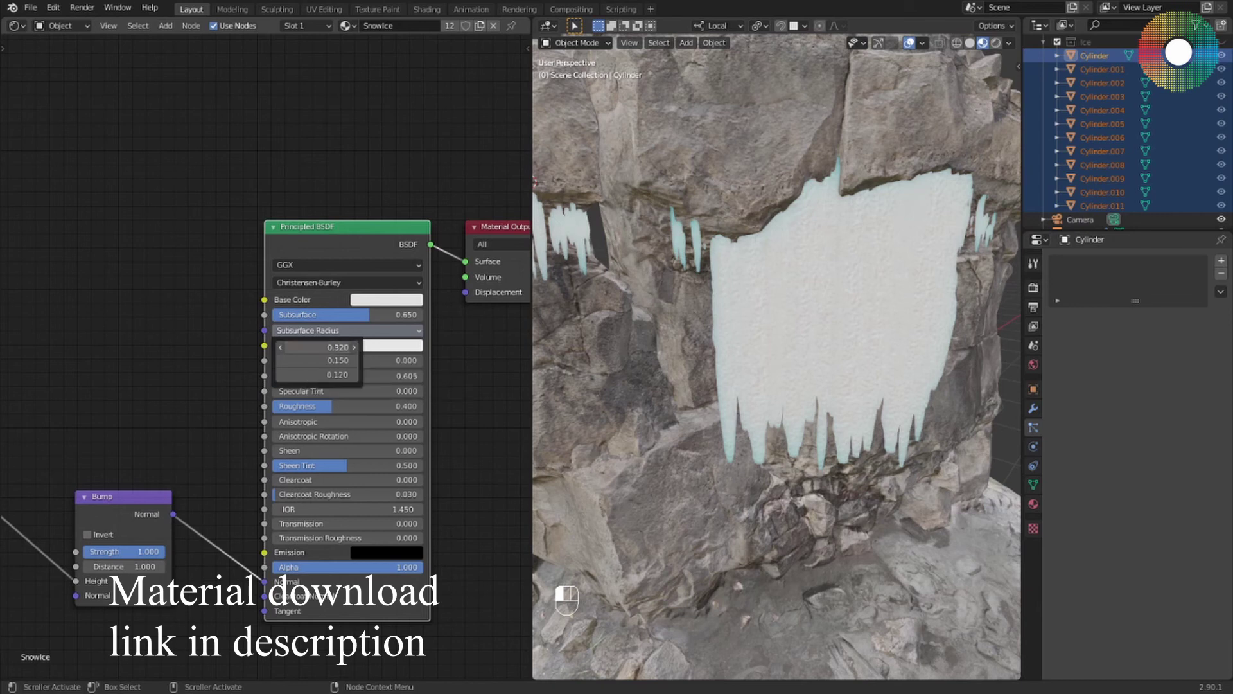
mouse_move(318, 347)
left_mouse_down()
mouse_move(302, 347)
mouse_move(332, 347)
left_mouse_up()
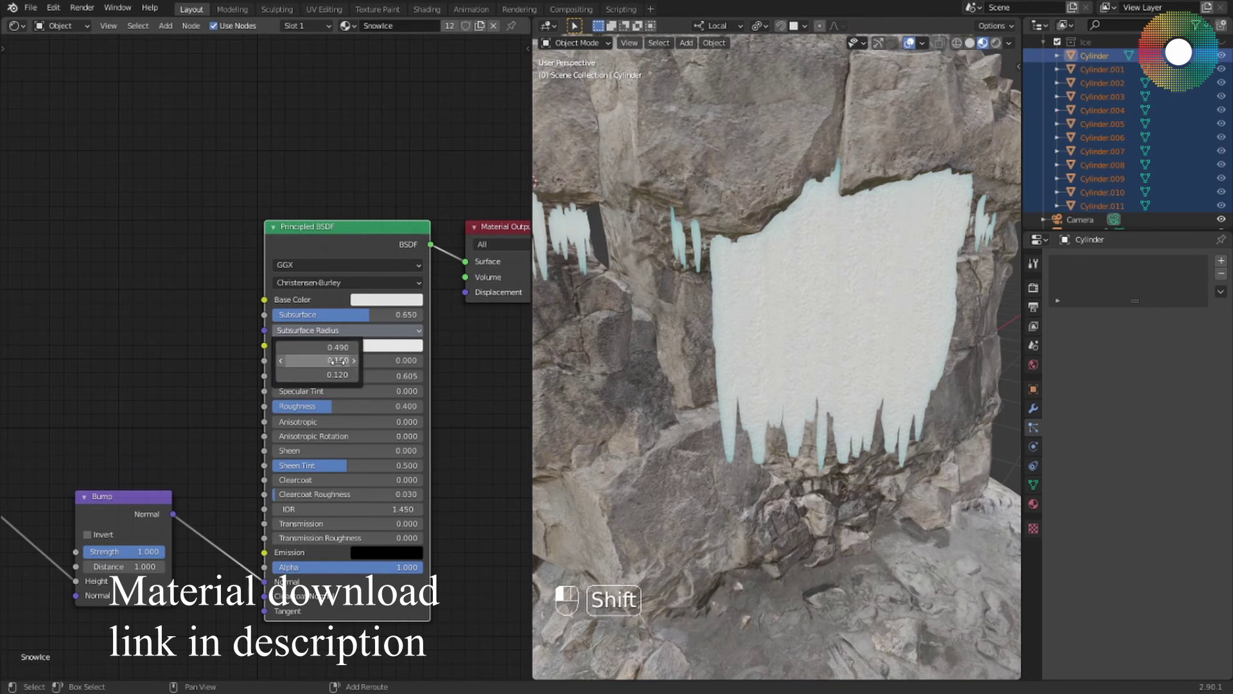
left_click_drag(318, 361, 321, 361)
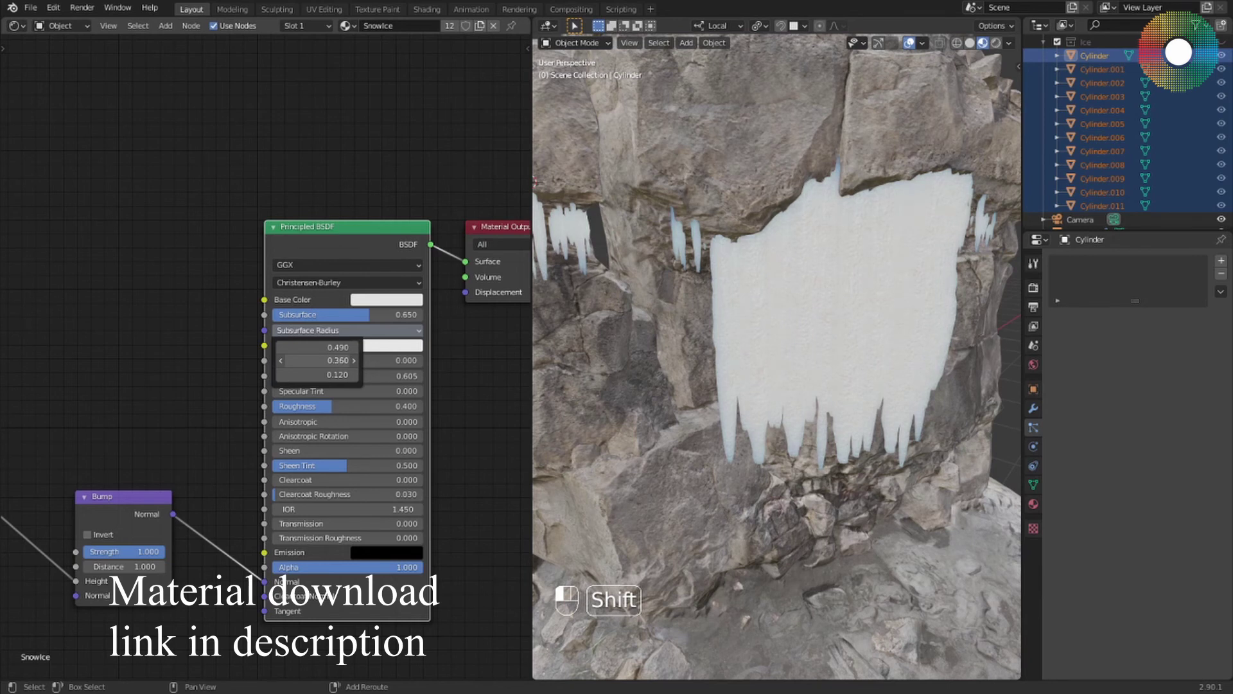
left_click_drag(324, 374, 358, 374)
Examine the ice surface up close while rotating the viewport's preview environment lighting
scroll(675, 359, "up", 5)
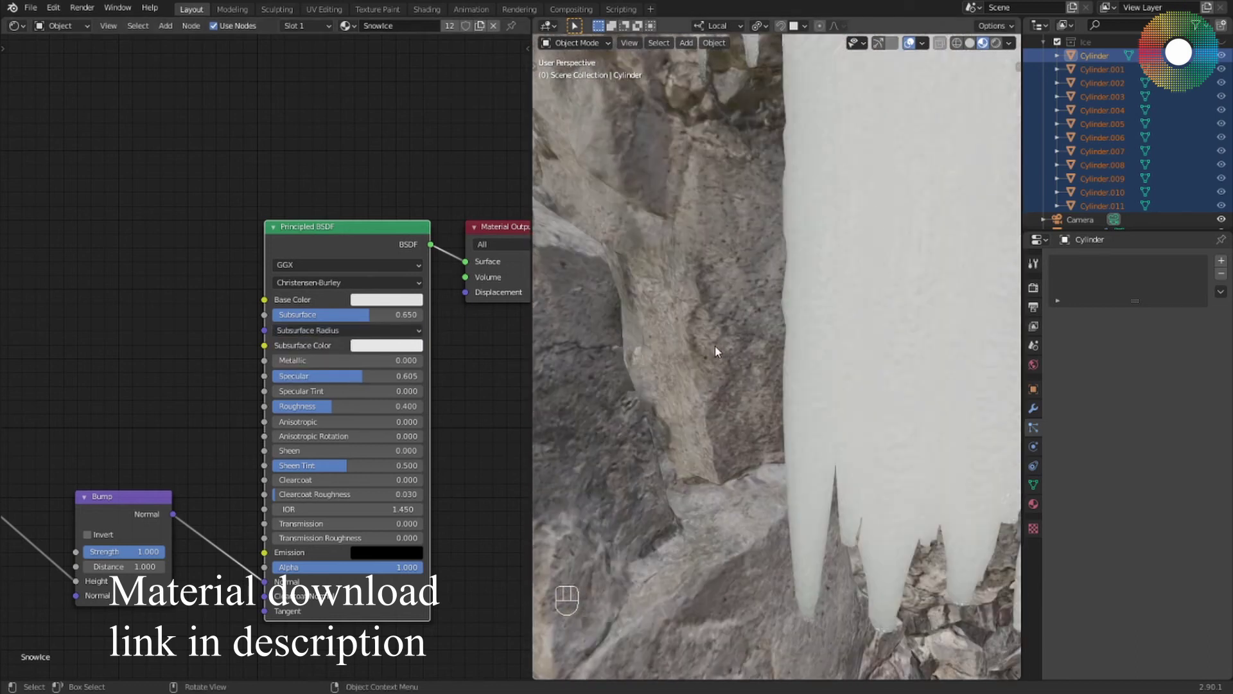
middle_click_drag(715, 350, 652, 443)
middle_click_drag(710, 437, 784, 443)
left_click(1009, 43)
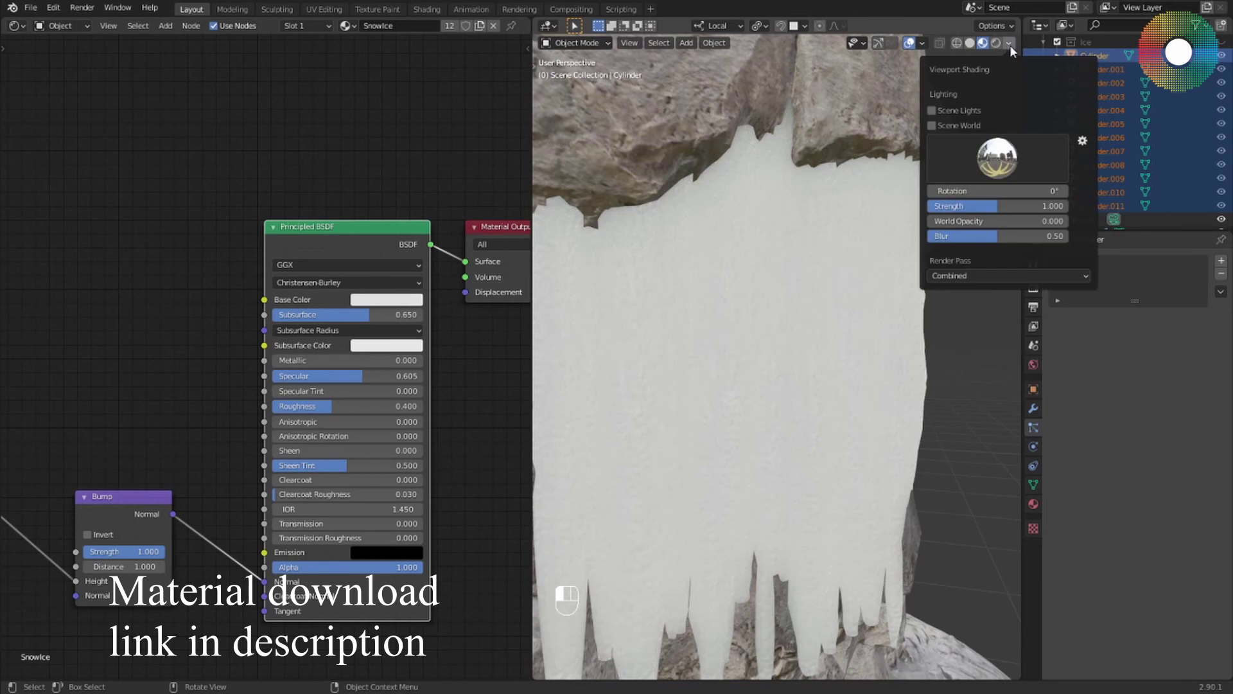
left_click_drag(984, 190, 1026, 191)
scroll(897, 352, "down", 5)
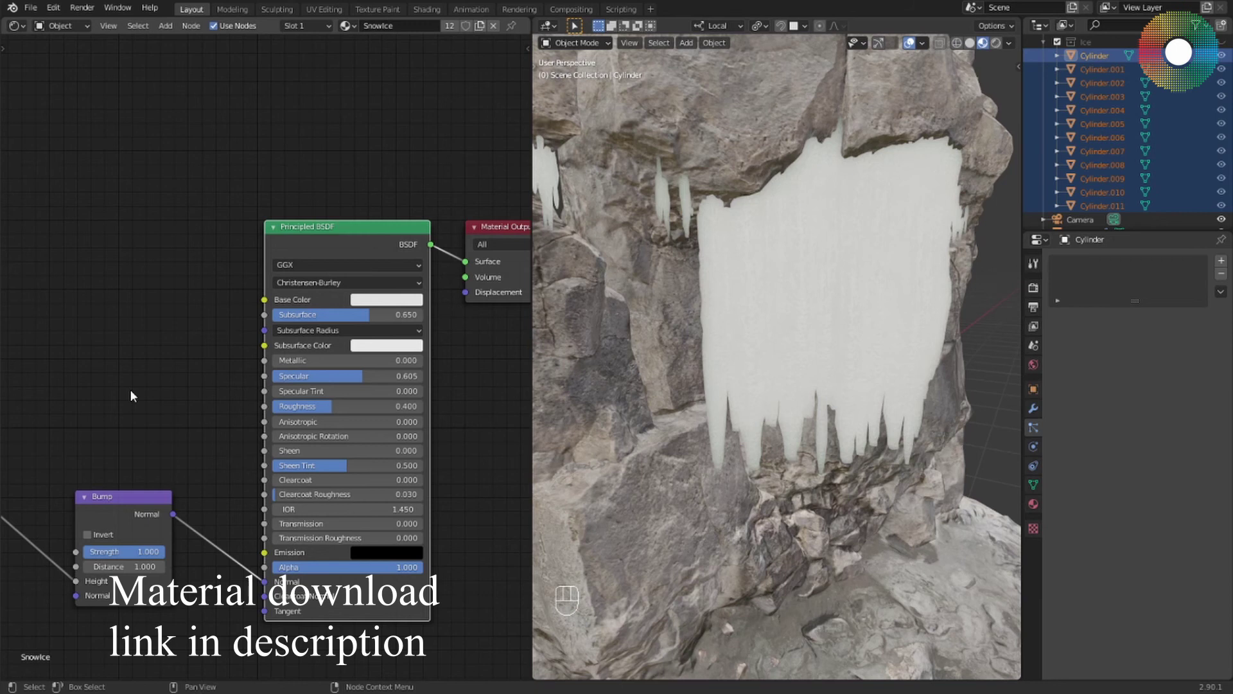
Duplicate the Noise Texture node and place the copy below the original
scroll(343, 202, "down", 4)
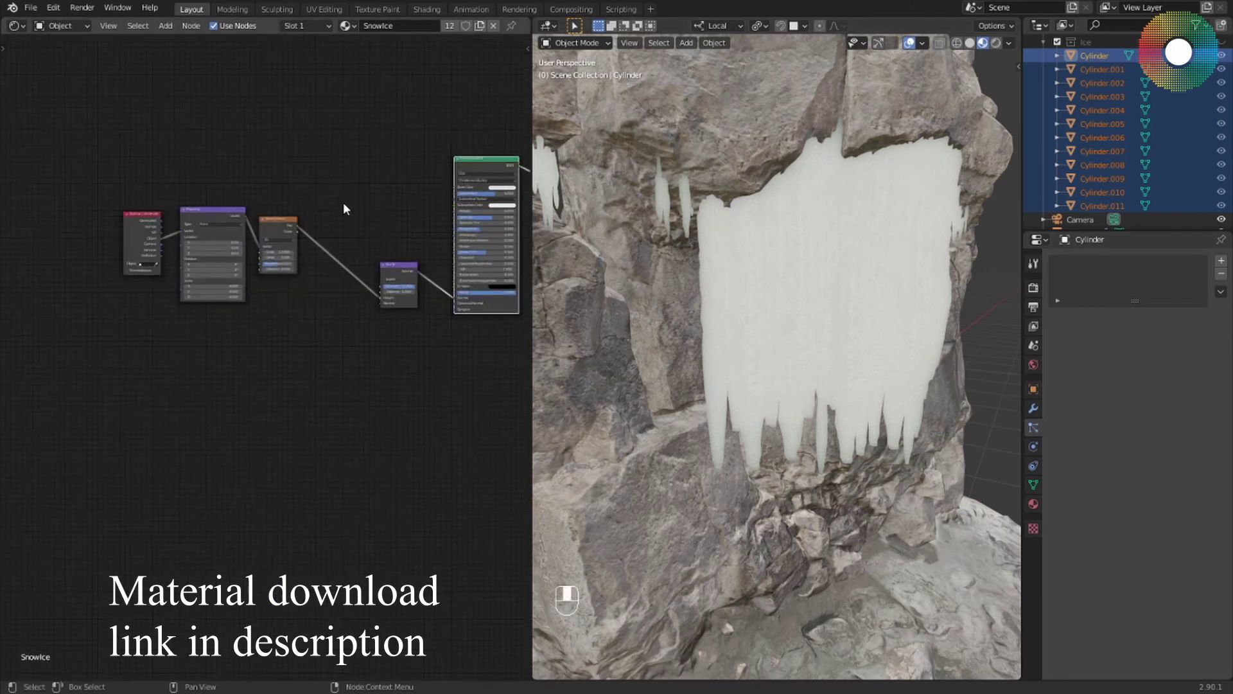
scroll(329, 285, "up", 3)
key("shift+d")
left_click_drag(261, 207, 298, 189)
left_click_drag(274, 345, 295, 303)
left_click(247, 239)
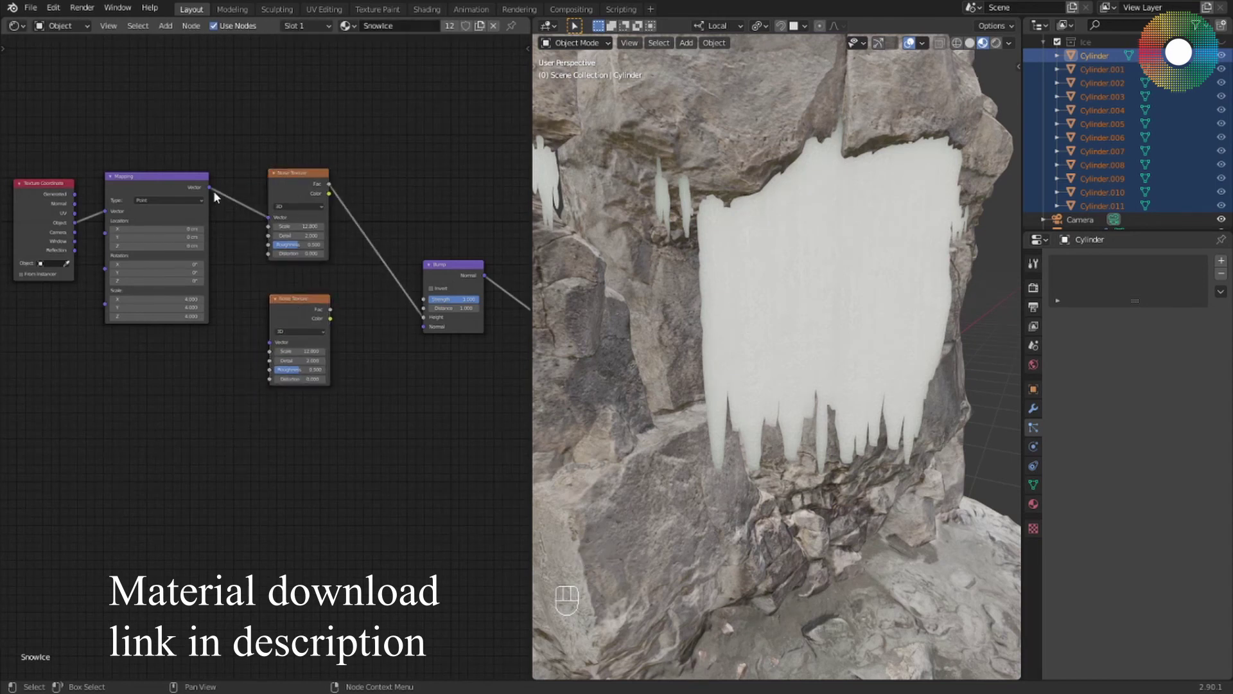
Add a reroute on the Mapping output link and connect it to the second Noise Texture's Vector input
key("ctrl+z")
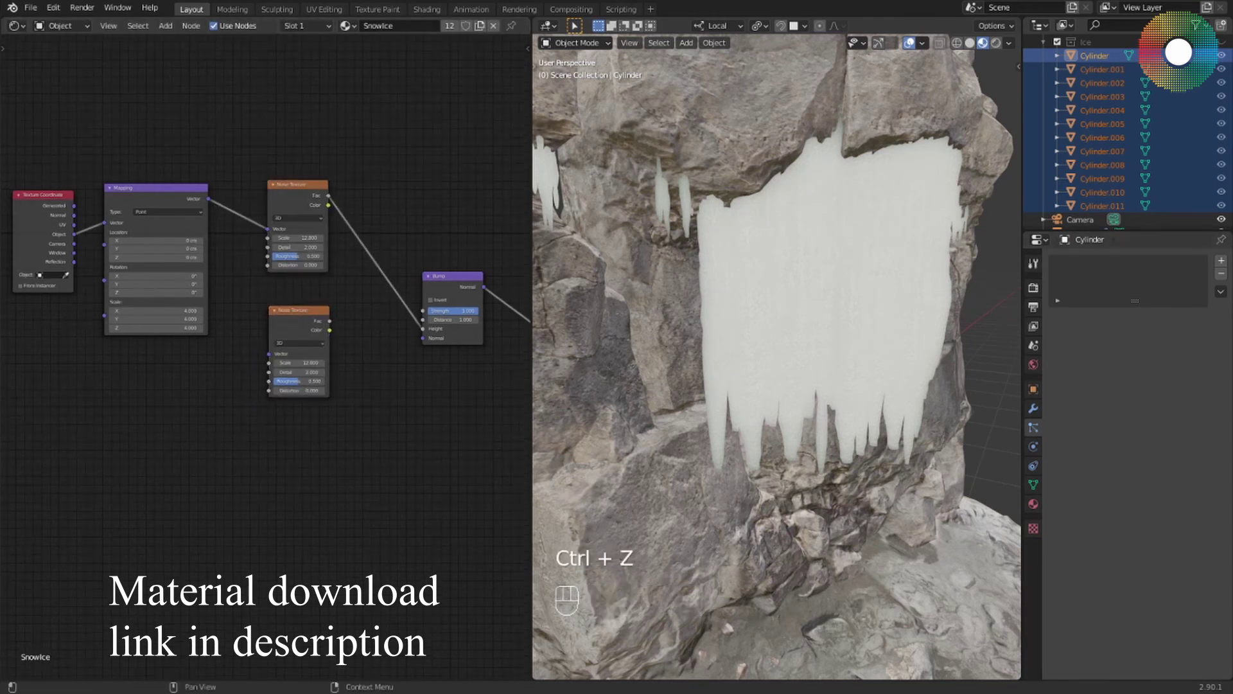
right_click(247, 311)
right_click_drag(260, 357, 236, 213, "shift")
left_click_drag(238, 216, 269, 354)
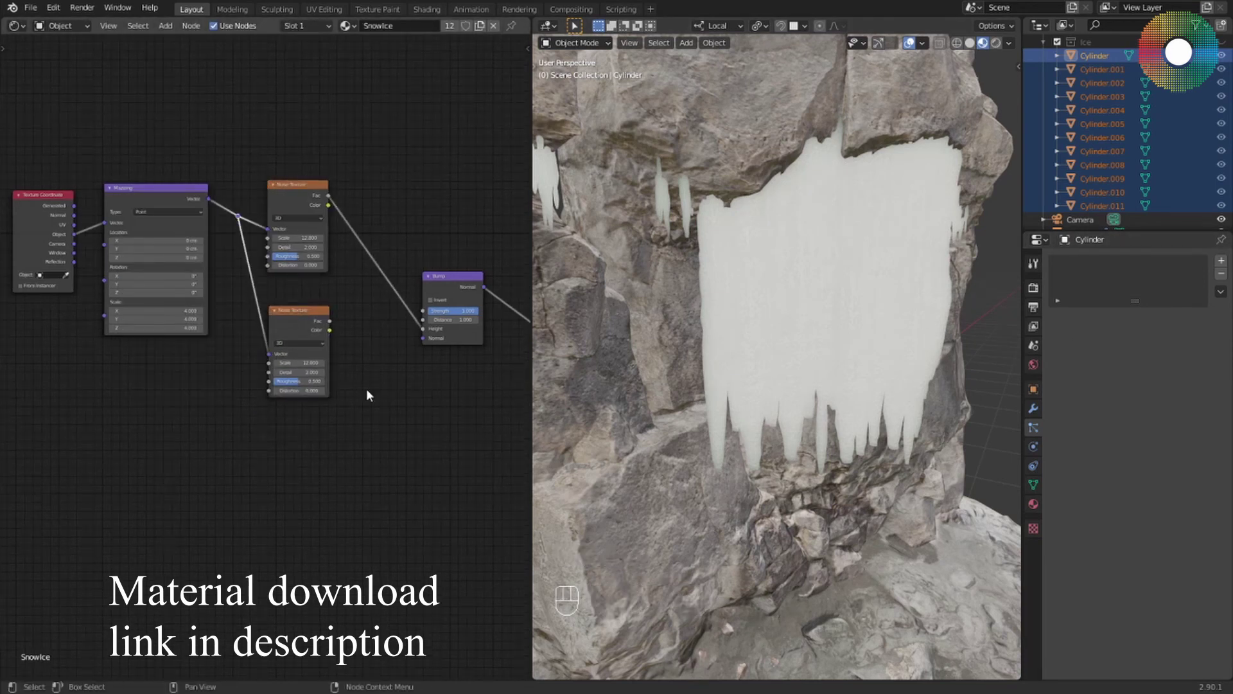
Set the second Noise Texture's Scale to 2
middle_click_drag(404, 395, 389, 370)
left_click(296, 340)
type("2")
key("Return")
Move the Texture Coordinate, Mapping and both Noise Texture nodes together, well ahead of the Bump node
scroll(257, 328, "down", 8)
left_click_drag(113, 212, 289, 385)
key("g")
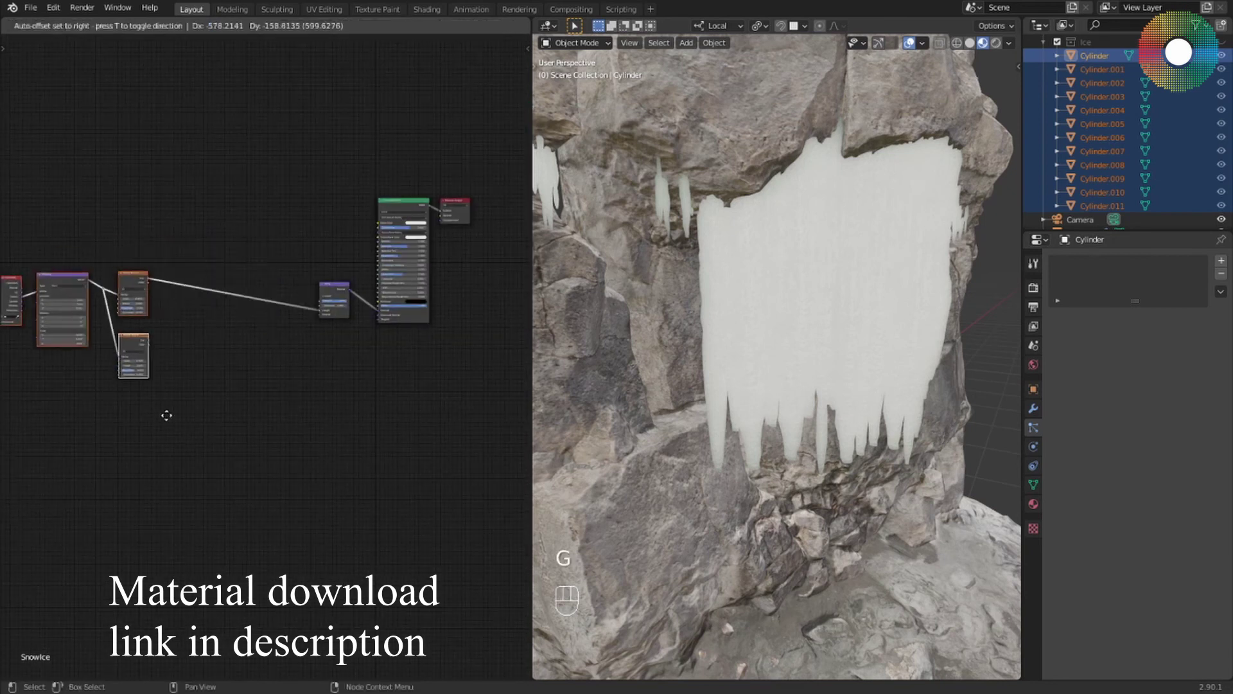
left_click(190, 396)
key("g")
left_click(411, 371)
Preview the second Noise Texture on the icicles and set its Detail to 4
scroll(147, 318, "up", 9)
left_click_drag(176, 333, 176, 309)
left_click(176, 309, "ctrl+shift")
left_click(184, 364)
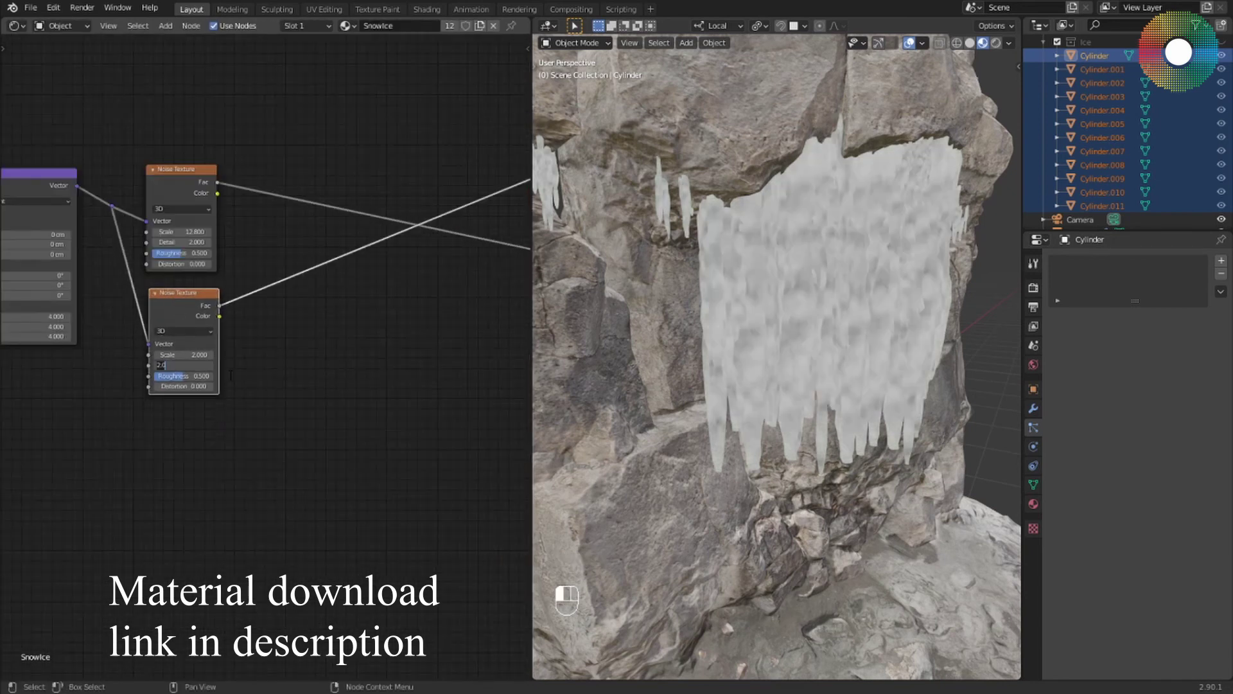
type("4")
key("Return")
left_click(225, 342)
Insert a ColorRamp after the second Noise Texture and move its black stop to position 0.582
scroll(257, 359, "down", 1)
middle_click_drag(266, 363, 270, 368)
scroll(270, 367, "down", 4)
middle_click_drag(327, 336, 300, 360)
key("shift+a")
left_click(305, 361)
type("col")
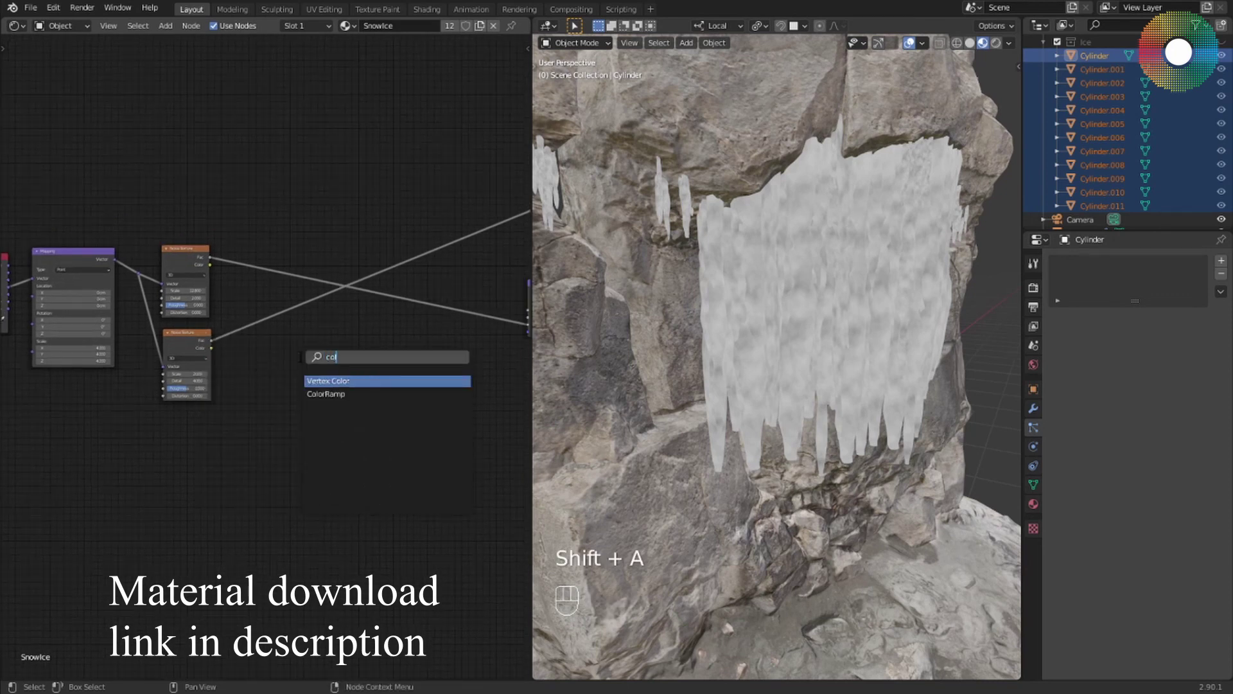
left_click(324, 393)
left_click(283, 371)
scroll(284, 371, "up", 5)
left_click_drag(249, 339, 299, 351)
Add a Math node after the ColorRamp, set it to Multiply and adjust its multiplier
key("shift+a")
left_click(467, 382)
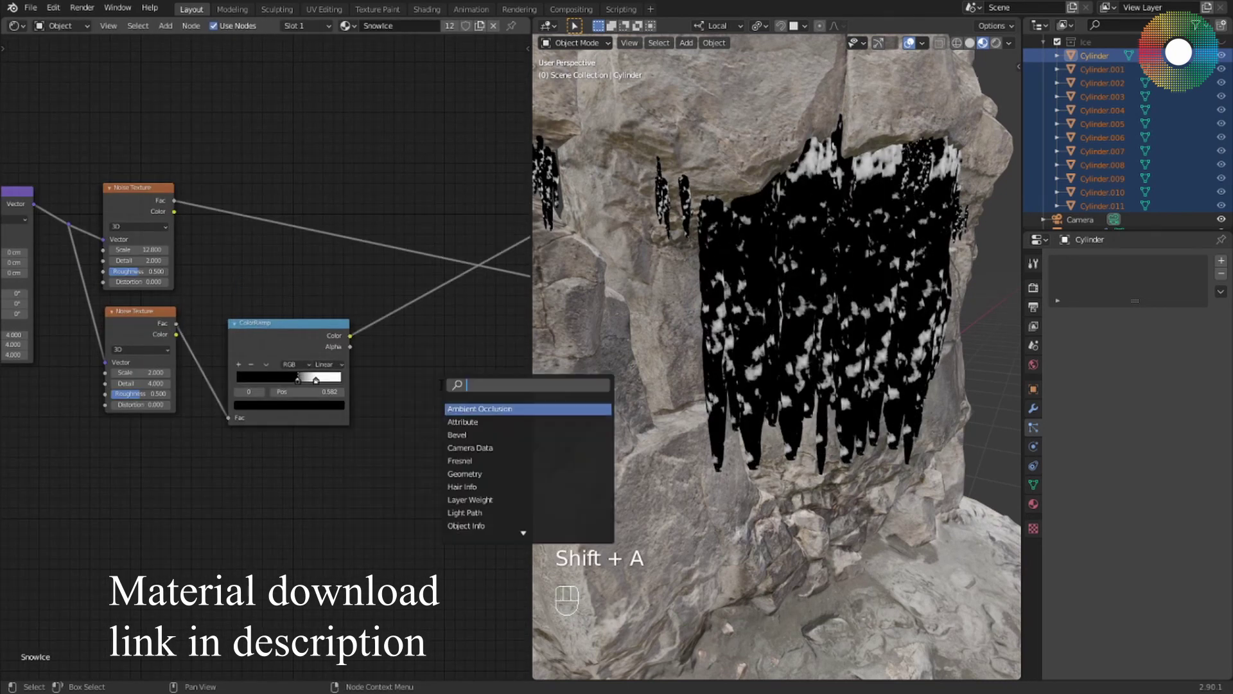
type("mat")
key("Return")
left_click(401, 316)
left_click(400, 325)
left_click(418, 379)
middle_click_drag(441, 393, 347, 418)
left_click_drag(346, 418, 329, 418, "shift")
middle_click_drag(444, 385, 380, 415)
key("shift+a")
left_click(393, 437)
type("add")
key("Return")
right_click(432, 441)
Insert an Add Math node before the Bump to combine the first noise with the multiplied ColorRamp, and preview it
key("shift+a")
left_click(432, 438)
type("mat")
key("Return")
left_click(381, 357)
left_click_drag(366, 418, 423, 395)
left_click_drag(446, 379, 421, 353)
left_click(421, 352, "ctrl+shift")
Insert a Math node between the first Noise Texture and the Add node, set to Multiply with a value of 0.6
middle_click_drag(409, 406, 467, 409)
key("shift+a")
left_click(332, 297)
type("mat")
key("Return")
left_click(282, 305)
left_click(298, 332)
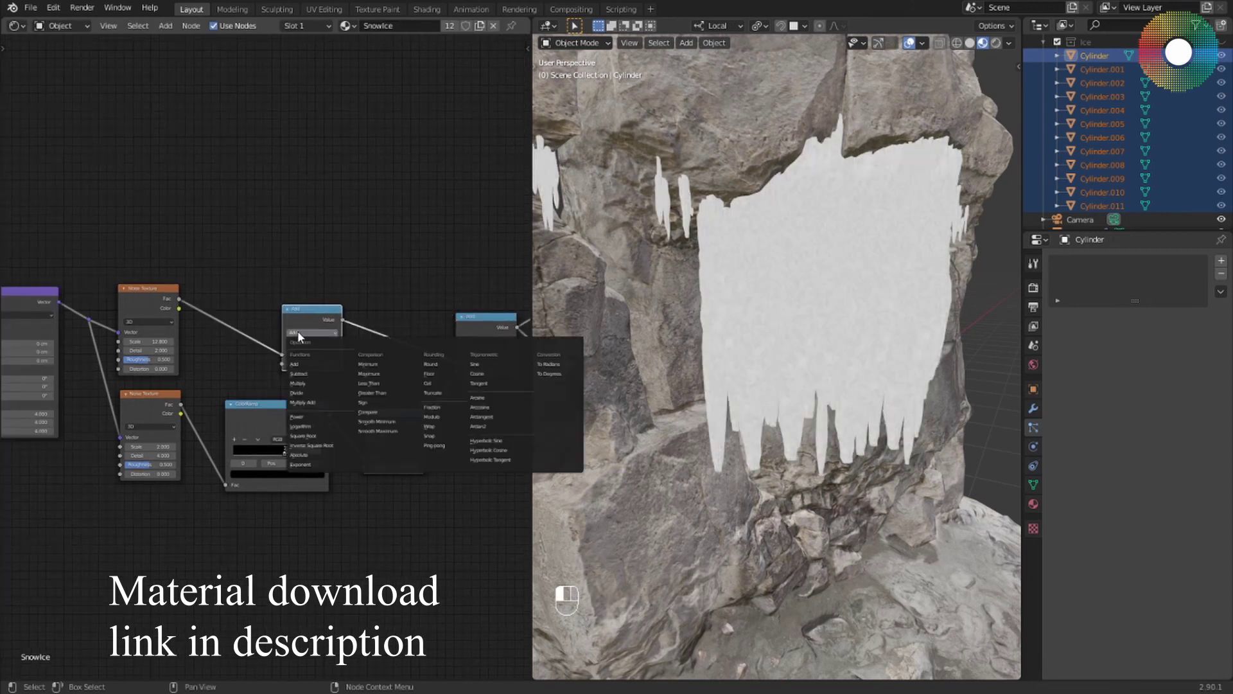
left_click(307, 383)
left_click(318, 367)
type("0.6")
key("Return")
Adjust the Add node's placement and shift the noise-mixing nodes farther from the Bump node
scroll(359, 379, "down", 5)
left_click_drag(388, 409, 401, 416)
left_click_drag(321, 380, 306, 380)
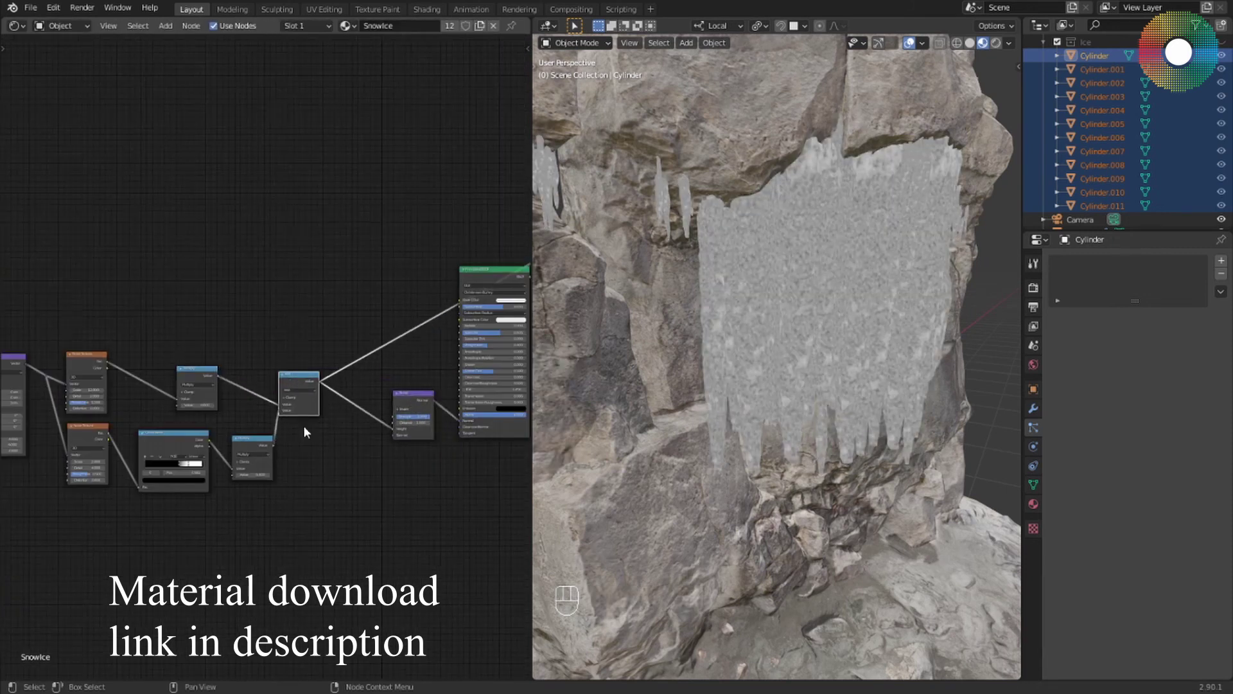
left_click_drag(48, 327, 392, 530)
key("g")
left_click(334, 514)
Duplicate the second Noise Texture branch with its ColorRamp below the original and feed the copied noise from the Mapping node
middle_click_drag(386, 462, 432, 461)
left_click(301, 414, "shift")
left_click(375, 415, "shift")
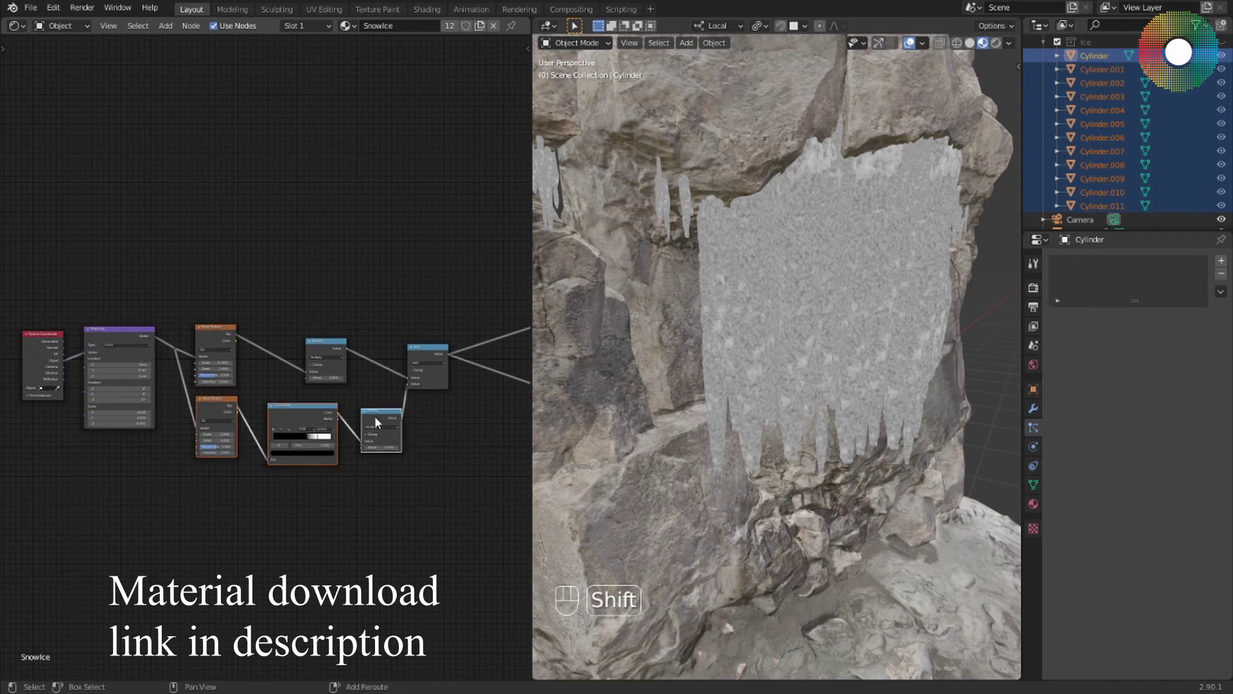
key("shift+d")
left_click(376, 500)
left_click_drag(175, 349, 197, 513)
Combine the first Add node's output with the new ColorRamp's color through a second Add node
middle_click_drag(382, 566, 352, 527)
left_click_drag(289, 454, 456, 348)
left_click_drag(328, 470, 446, 375)
scroll(450, 372, "up", 1)
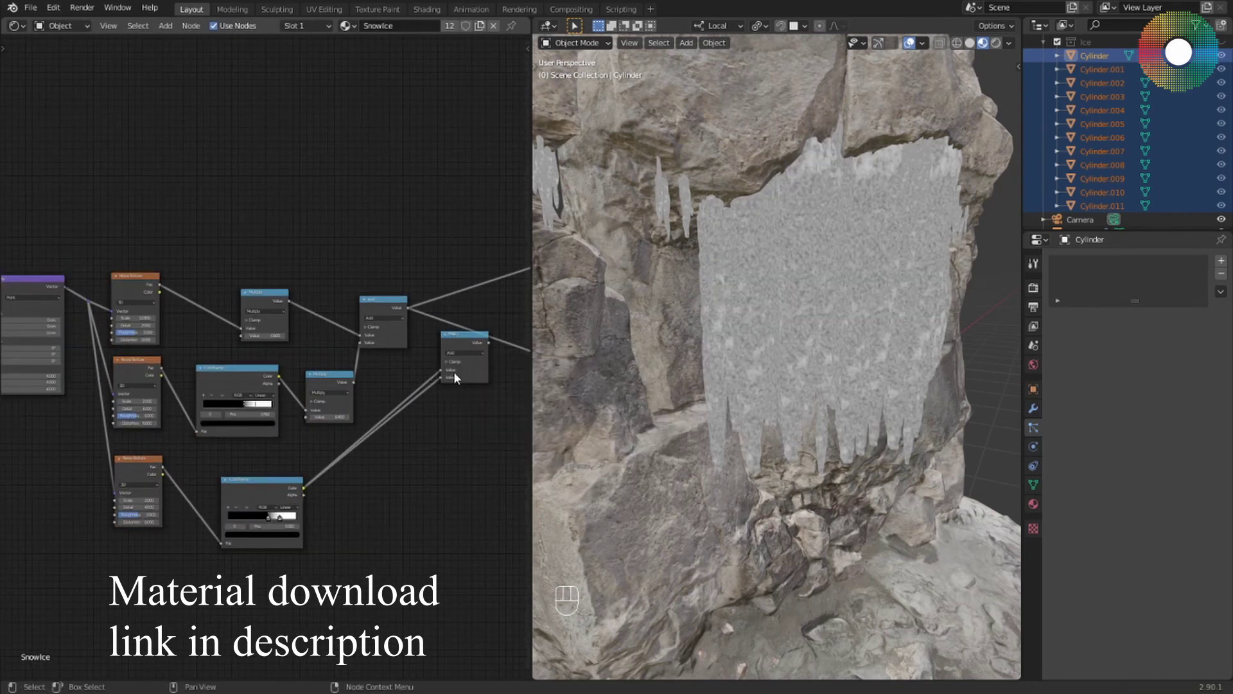
left_click_drag(409, 304, 445, 368)
Set the third Noise Texture's scale to 1 and spread its ColorRamp stops into a wider gradient
middle_click_drag(144, 526, 223, 499)
scroll(223, 499, "up", 2)
left_click_drag(218, 465, 199, 466)
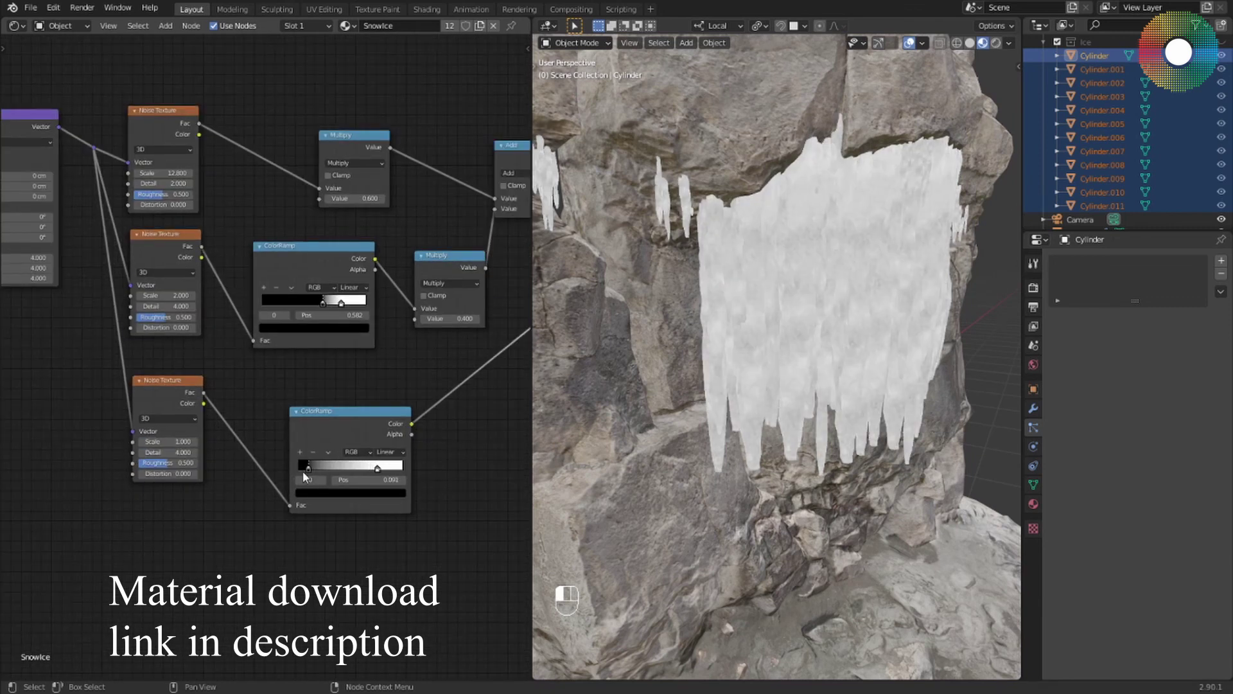
left_click(380, 467)
Insert a duplicate of the Multiply node after the second Add node and set its value to 0.1
scroll(379, 473, "down", 4)
middle_click_drag(523, 369, 219, 467)
key("shift+a")
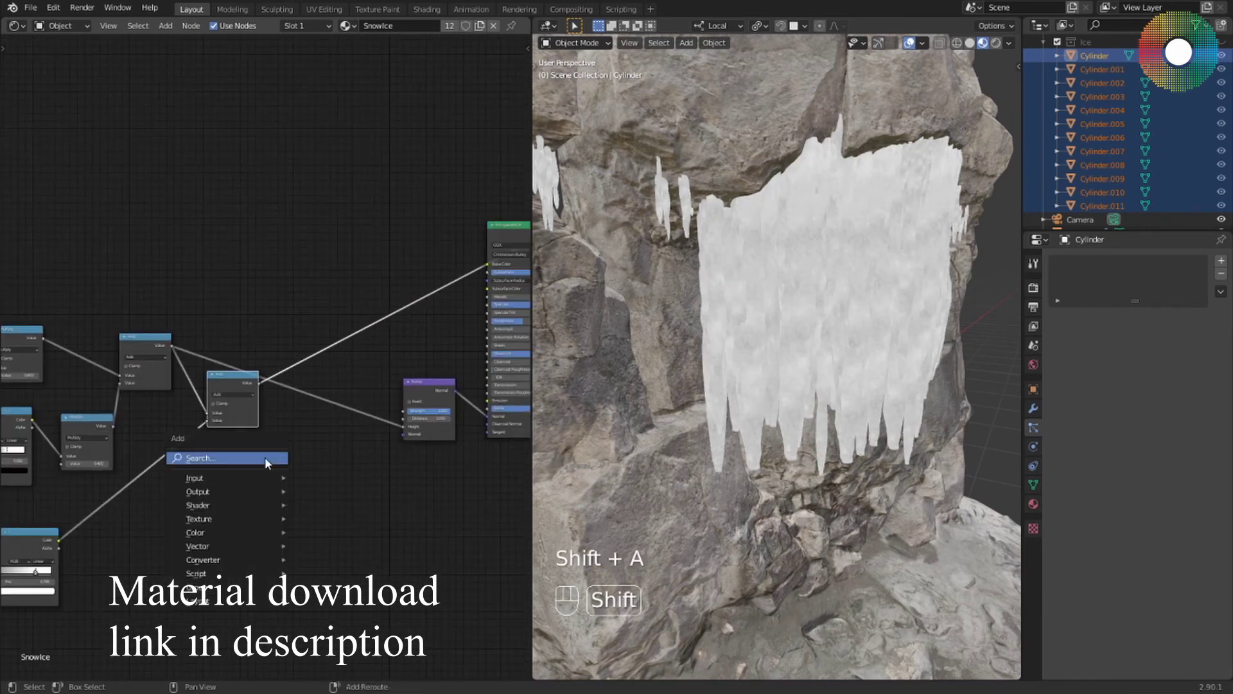
left_click(94, 421)
key("shift+d")
left_click(346, 331)
left_click_drag(346, 331, 330, 358)
left_click(329, 357)
Arrange the Multiply and Add nodes in a tighter row and try swapping the first Add node's inputs
middle_click_drag(215, 437, 383, 426)
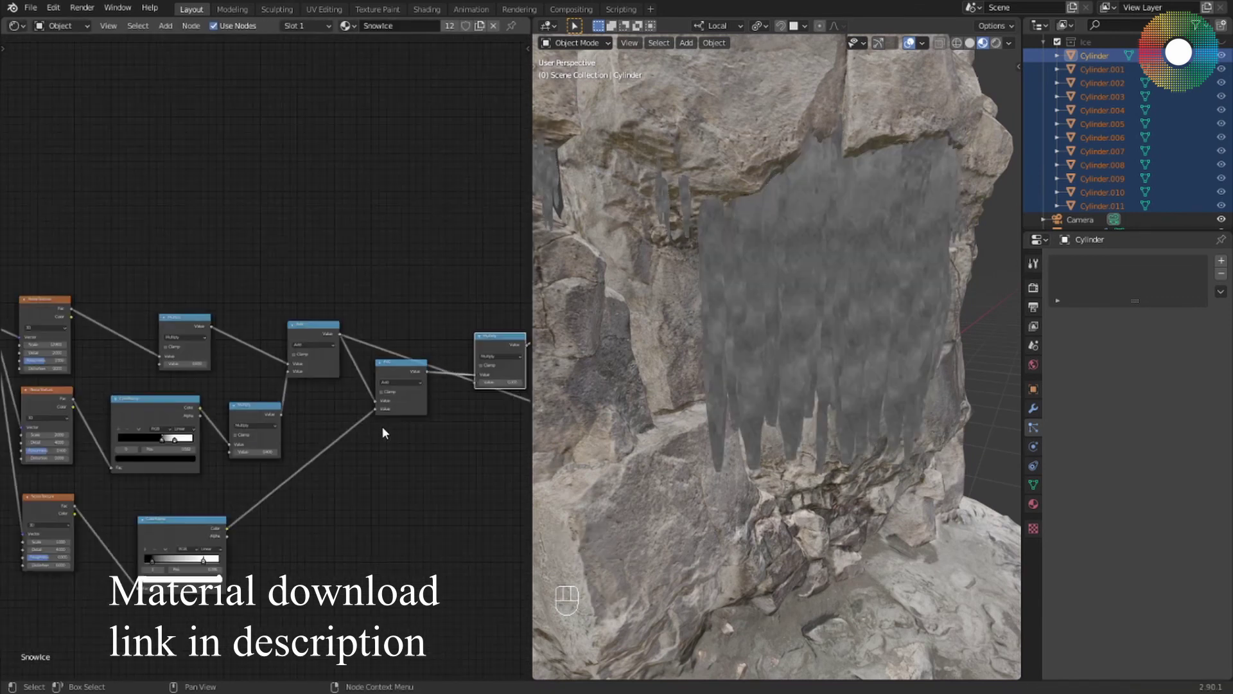
left_click_drag(193, 347, 250, 351)
left_click_drag(398, 373, 396, 333)
middle_click_drag(444, 340, 340, 352)
left_click_drag(374, 368, 356, 353)
scroll(286, 382, "up", 4)
left_click(194, 383)
key("alt+s")
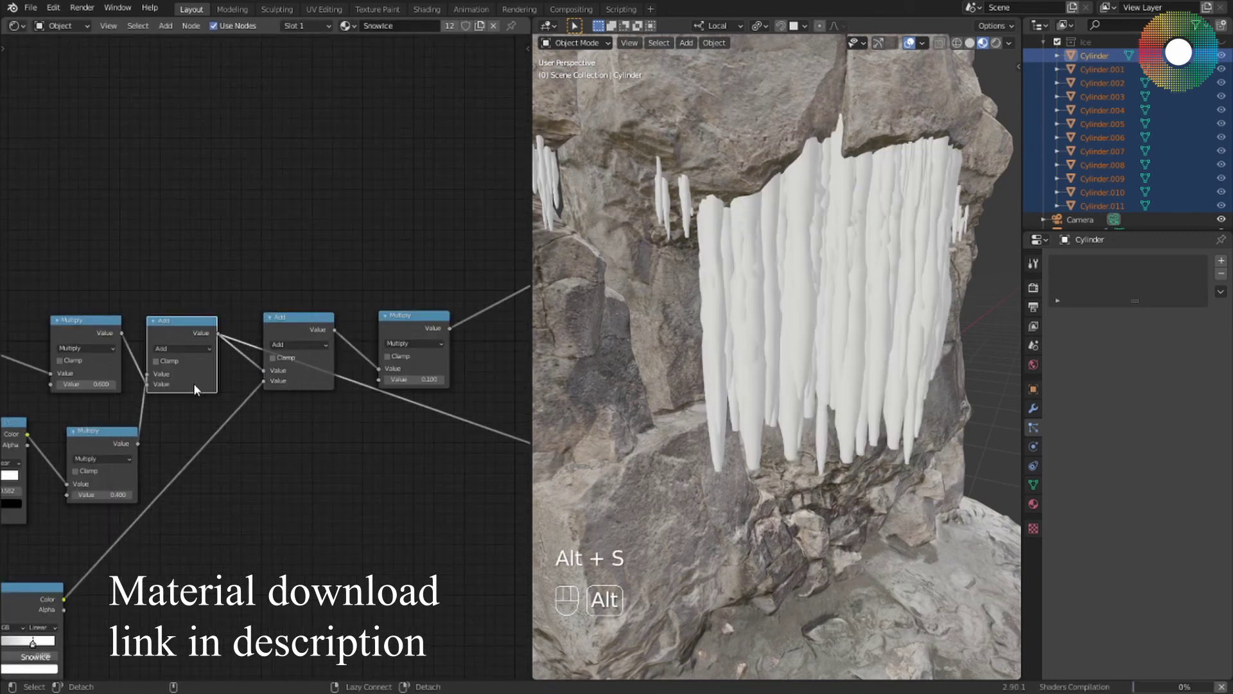
key("alt+s")
Connect the final Multiply node to the Bump's Height and leave the Principled BSDF's Base Color unlinked from the noise chain
middle_click_drag(304, 437, 285, 391)
scroll(235, 430, "down", 1)
left_click_drag(394, 309, 468, 409)
scroll(437, 455, "down", 3)
middle_click_drag(437, 455, 365, 458)
left_click_drag(133, 428, 118, 426)
left_click(118, 426)
middle_click_drag(503, 429, 365, 446)
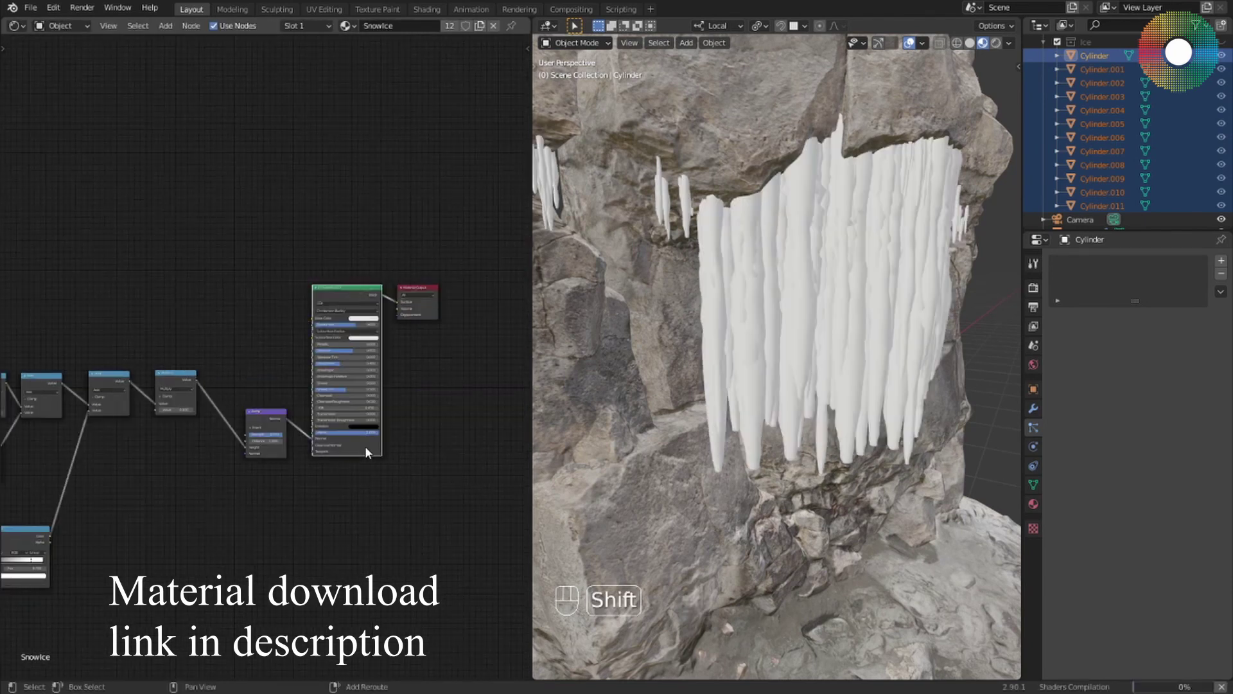
Examine the large icicle sheet's shading and the node chain that drives its bump
scroll(787, 299, "up", 3)
mouse_move(786, 299)
middle_mouse_down()
mouse_move(801, 283)
mouse_move(655, 311)
mouse_move(801, 319)
middle_mouse_up()
scroll(801, 320, "down", 2)
scroll(305, 543, "down", 2)
middle_click_drag(306, 543, 394, 507)
mouse_move(810, 447)
middle_mouse_down()
mouse_move(826, 397)
mouse_move(742, 412)
mouse_move(800, 426)
middle_mouse_up()
scroll(393, 431, "up", 4)
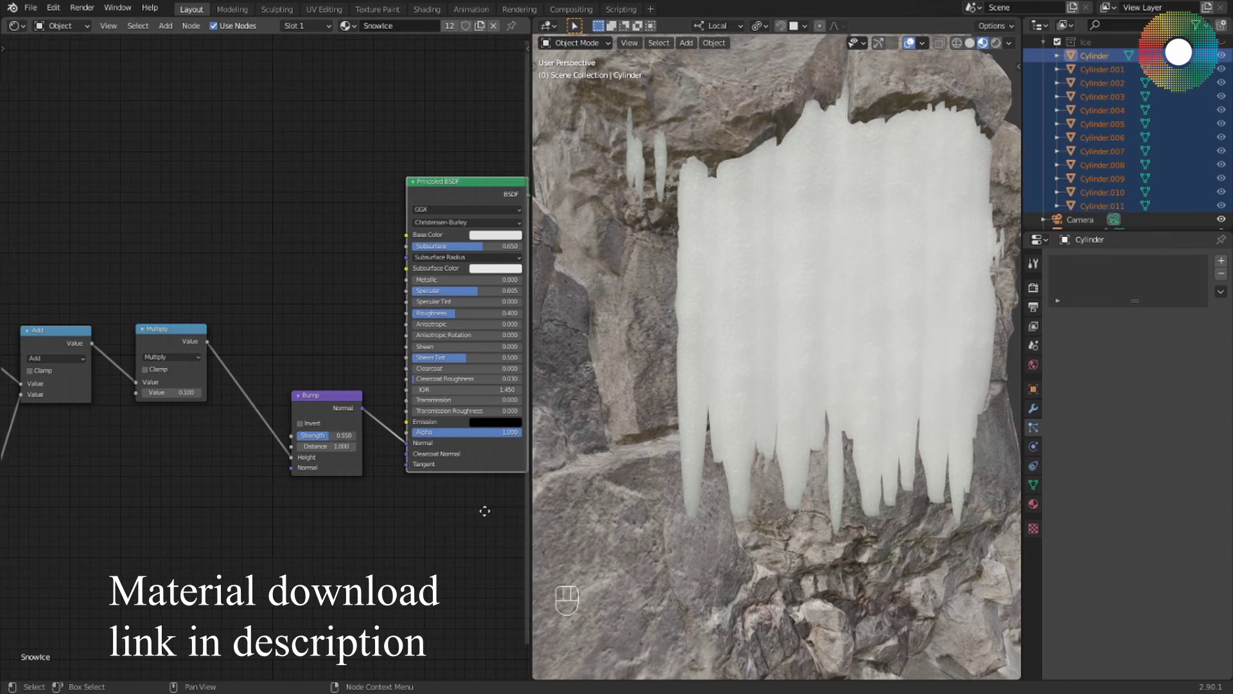
Set the Principled BSDF's Transmission to about 0.186, judging the icicles from several angles
middle_click_drag(484, 509, 355, 523)
scroll(296, 417, "up", 3)
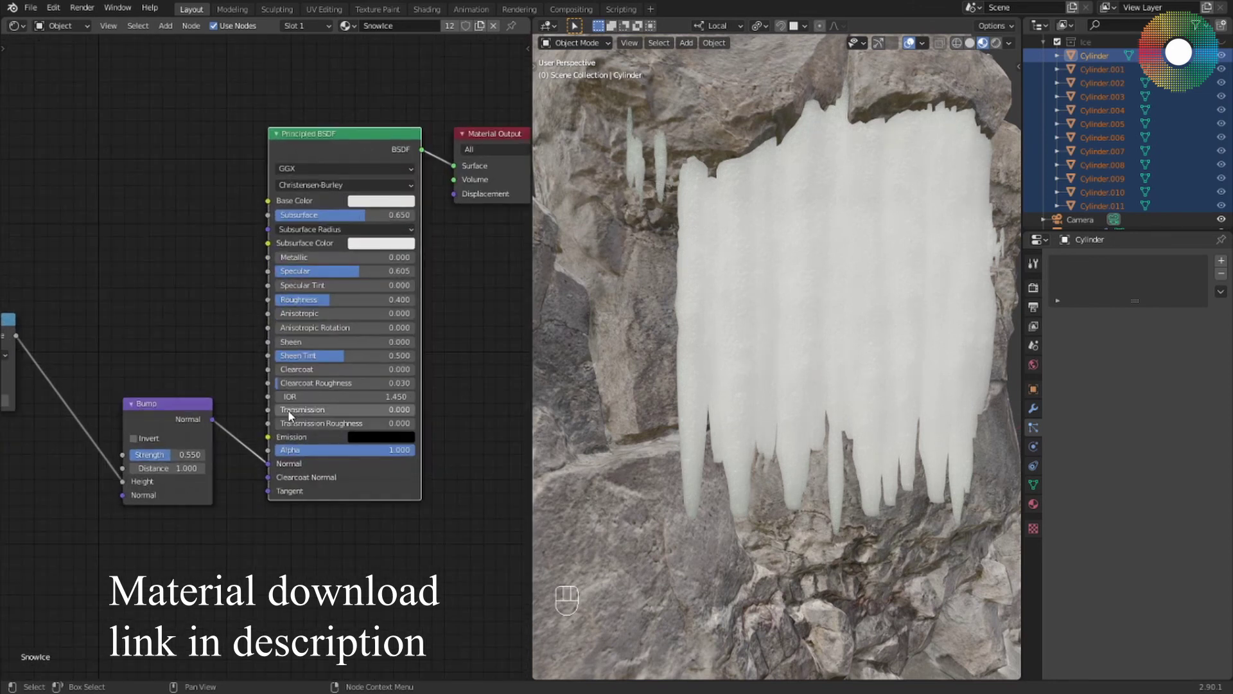
left_click(287, 410)
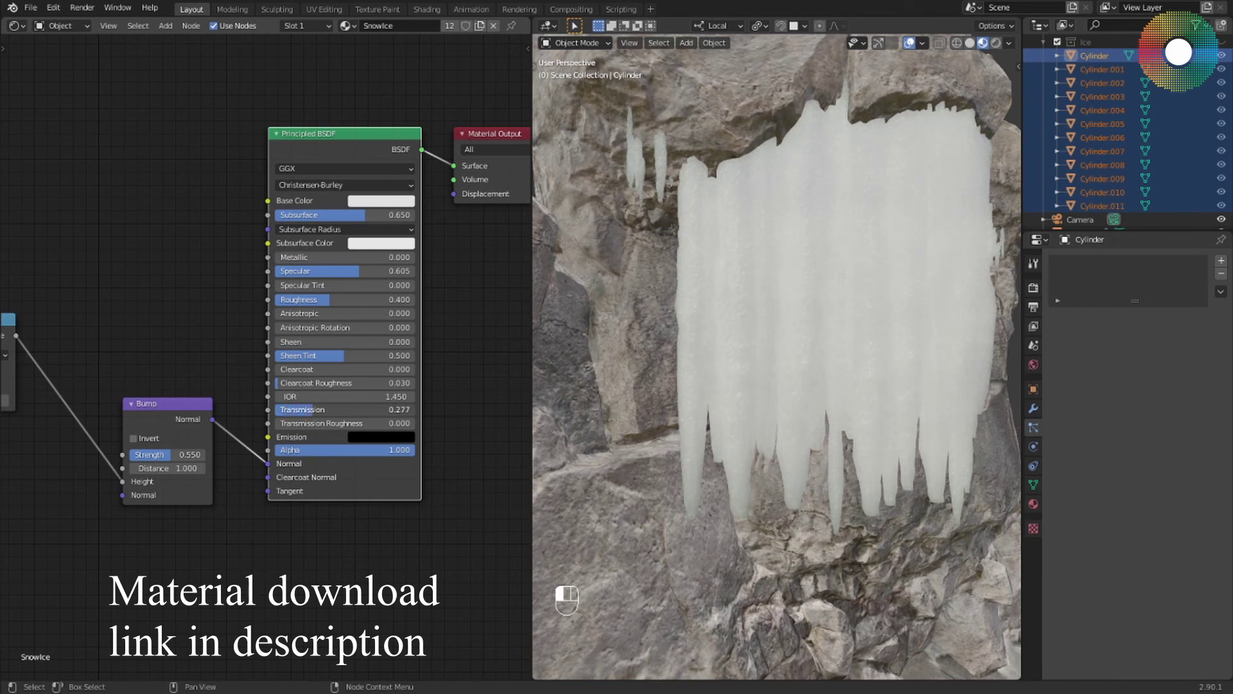
middle_click_drag(624, 419, 790, 360)
scroll(730, 331, "up", 3)
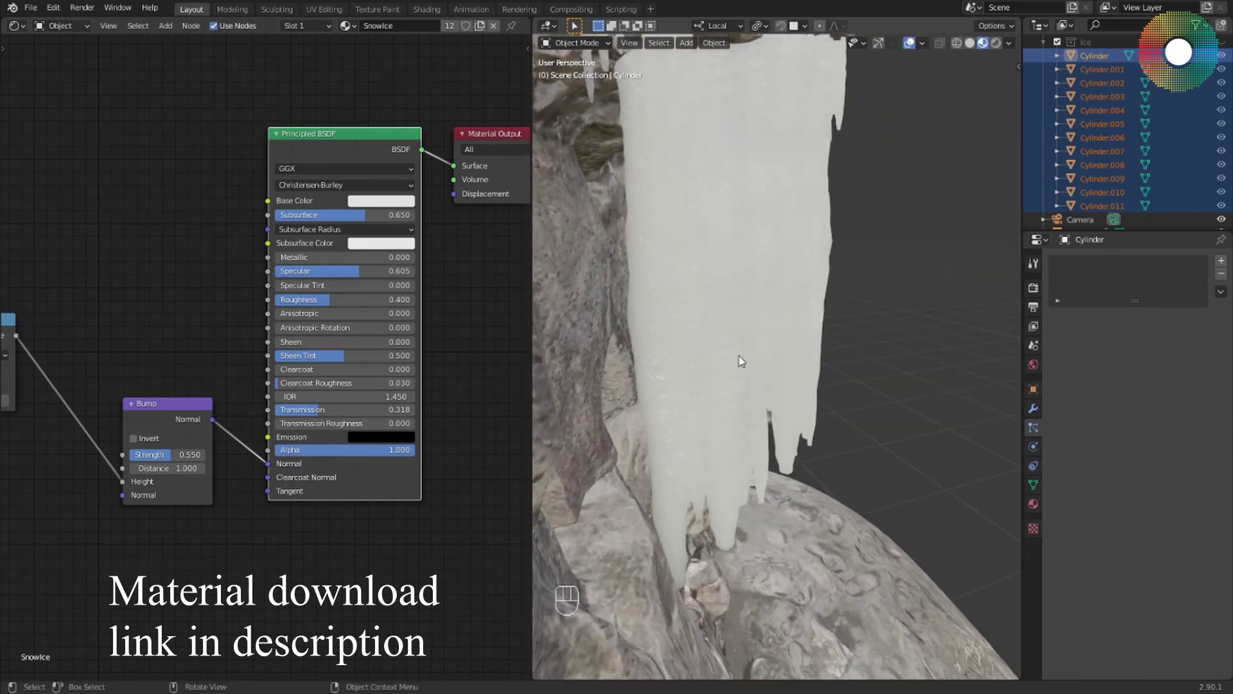
left_click_drag(330, 410, 321, 409)
middle_click_drag(661, 410, 594, 364)
scroll(665, 372, "down", 5)
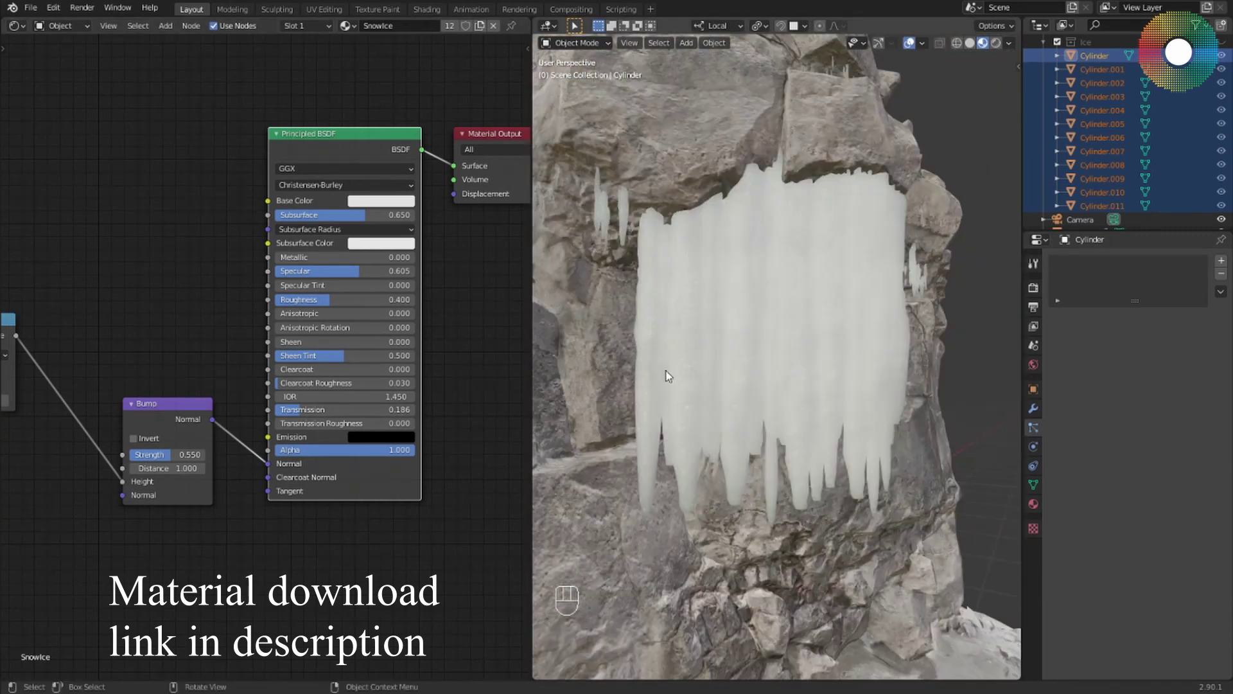
Close the Shader Editor area so the 3D viewport takes its space, and frame the whole cliff
middle_click_drag(821, 372, 799, 432)
middle_click_drag(677, 452, 610, 109)
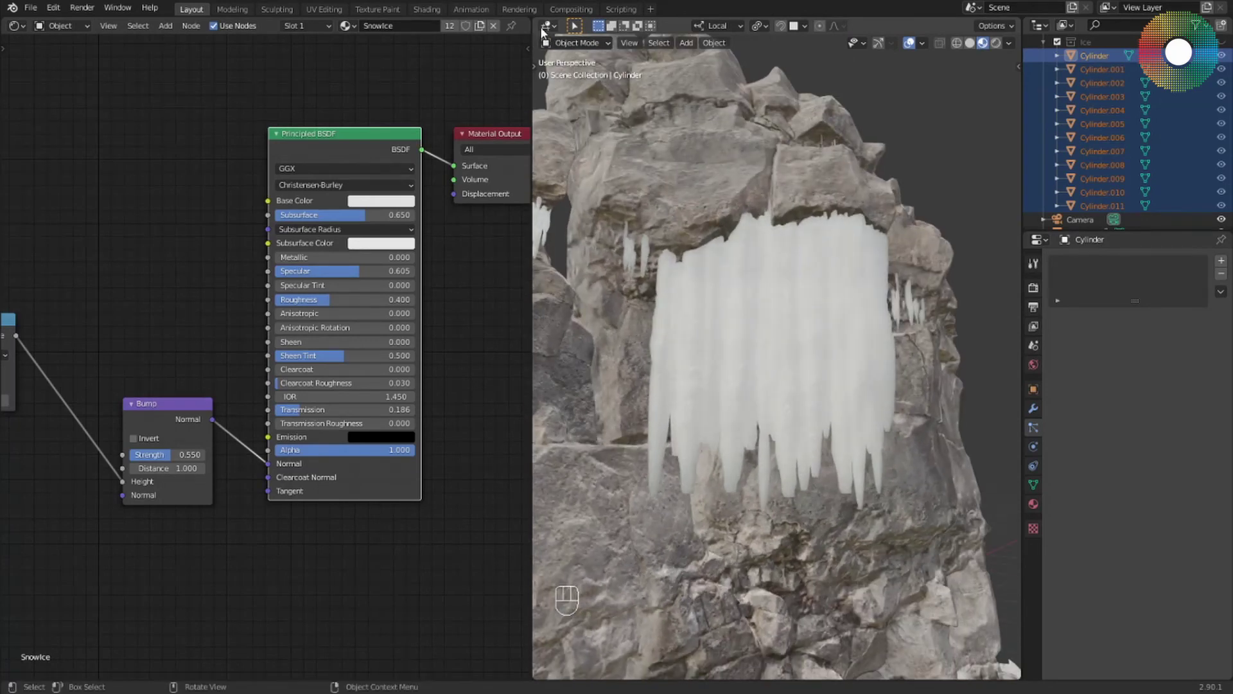
left_click_drag(535, 22, 423, 75)
scroll(627, 384, "down", 5)
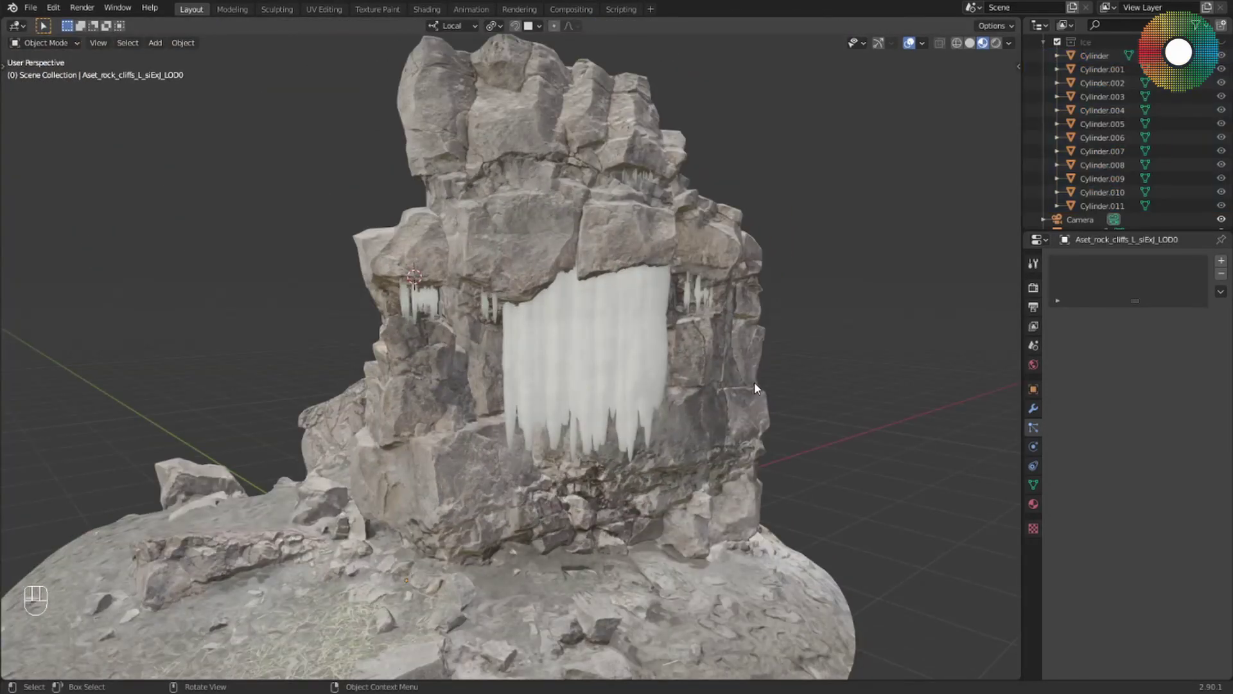
middle_click_drag(749, 384, 668, 469)
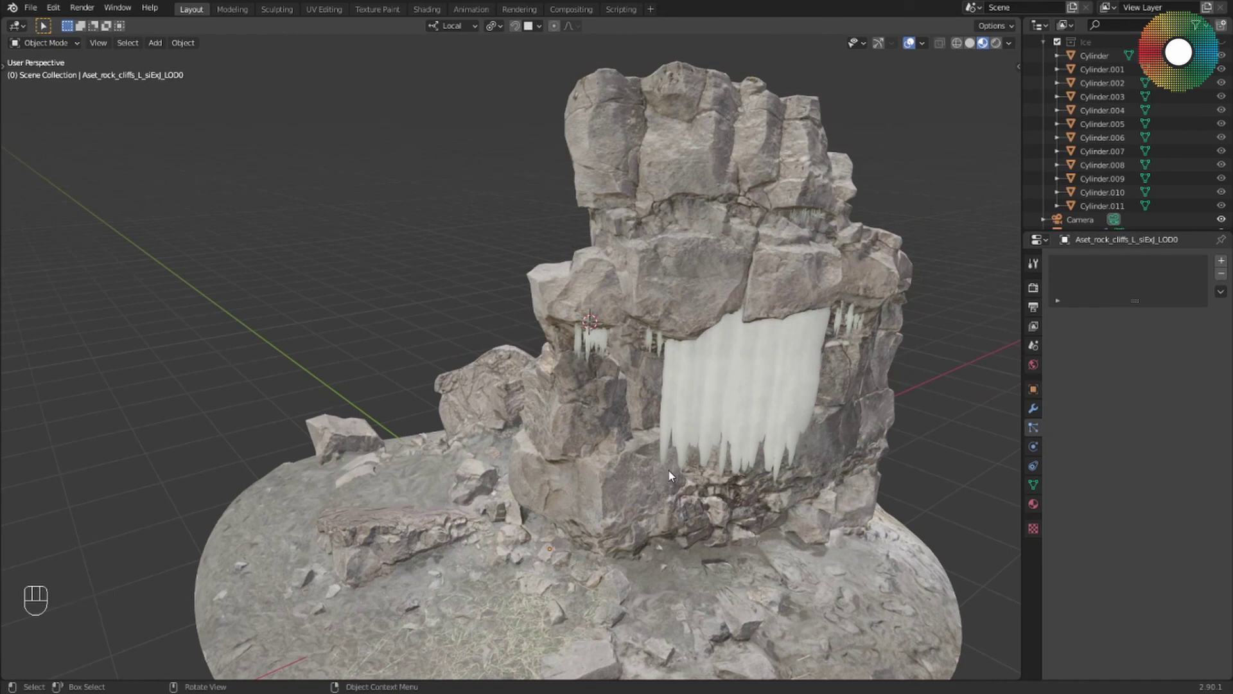
Select the cliff, check its face selection in Edit Mode, and generate Real Snow on the selected faces only
key("n")
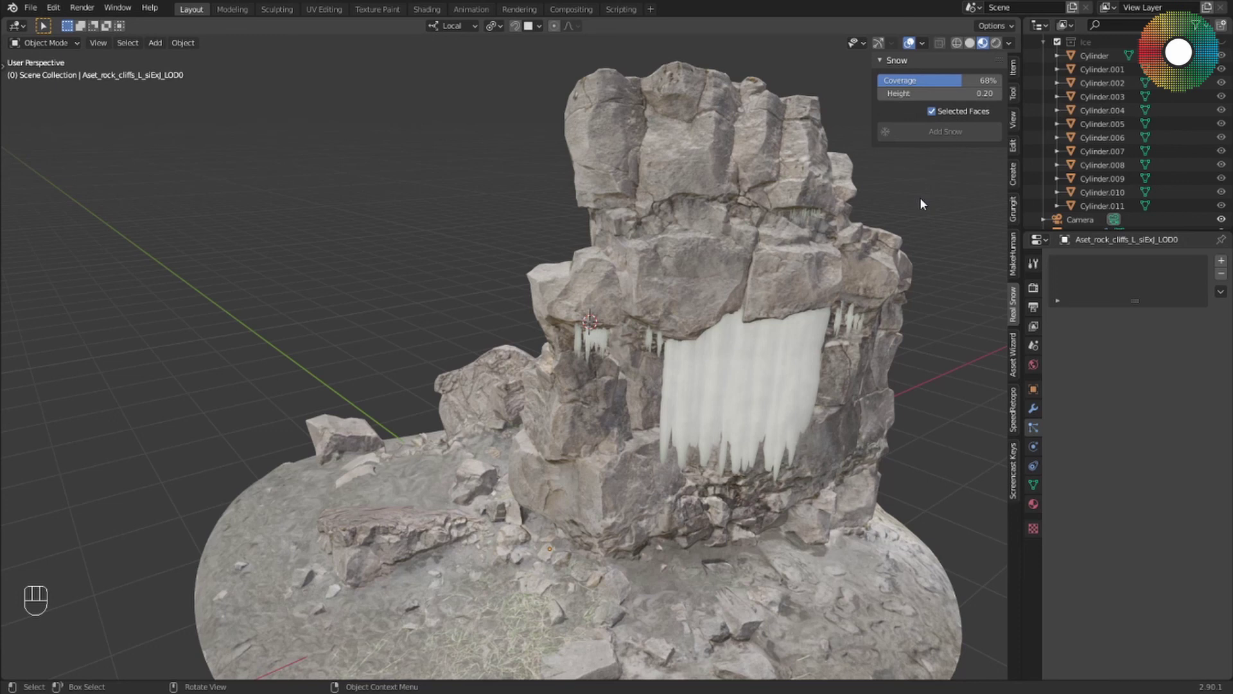
left_click(725, 222)
middle_click_drag(700, 356, 717, 418)
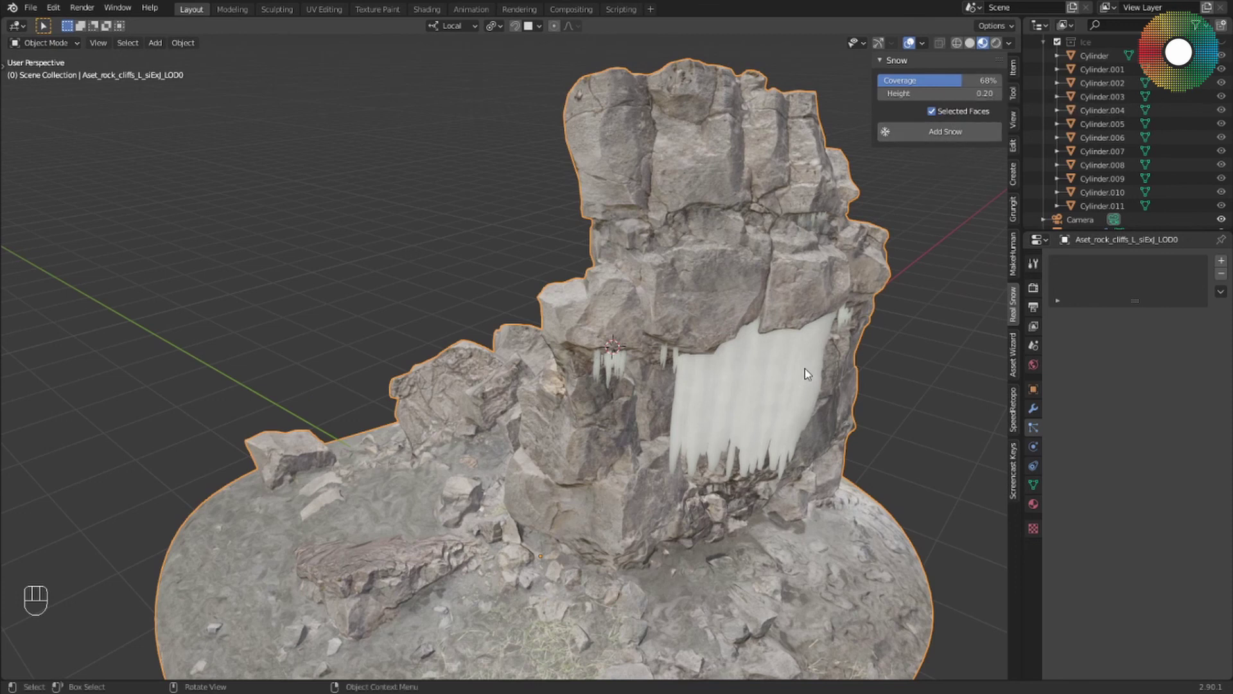
key("Tab")
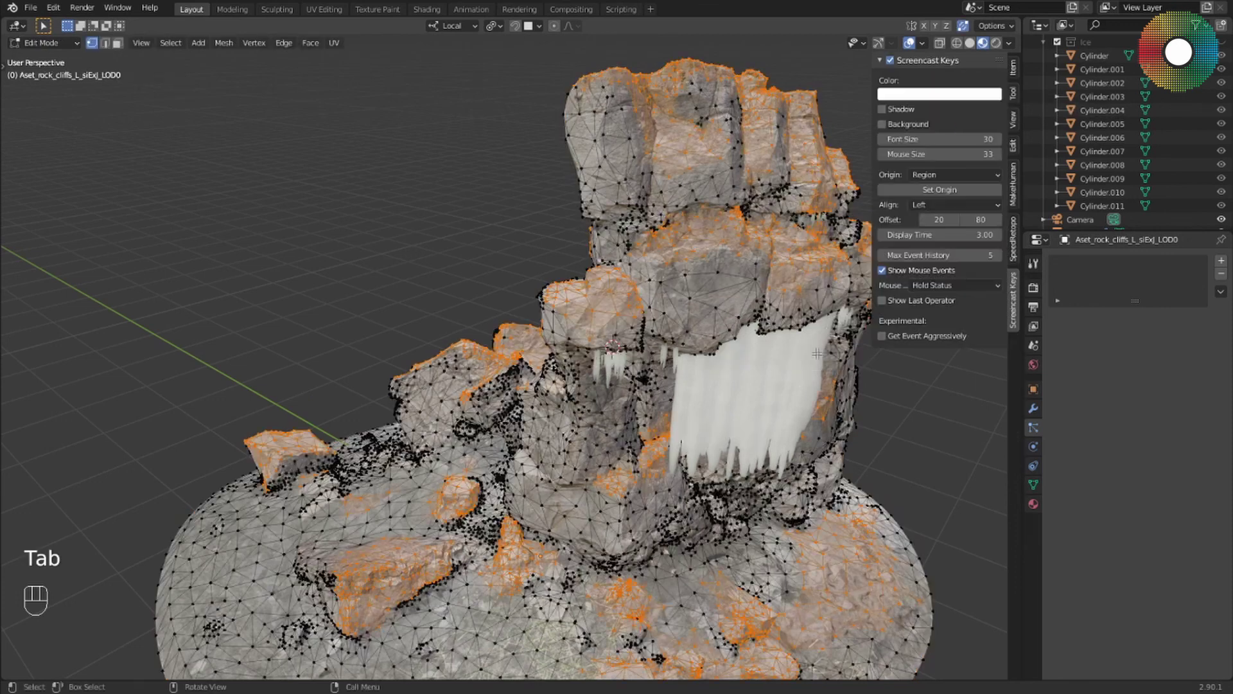
middle_click_drag(517, 524, 410, 384)
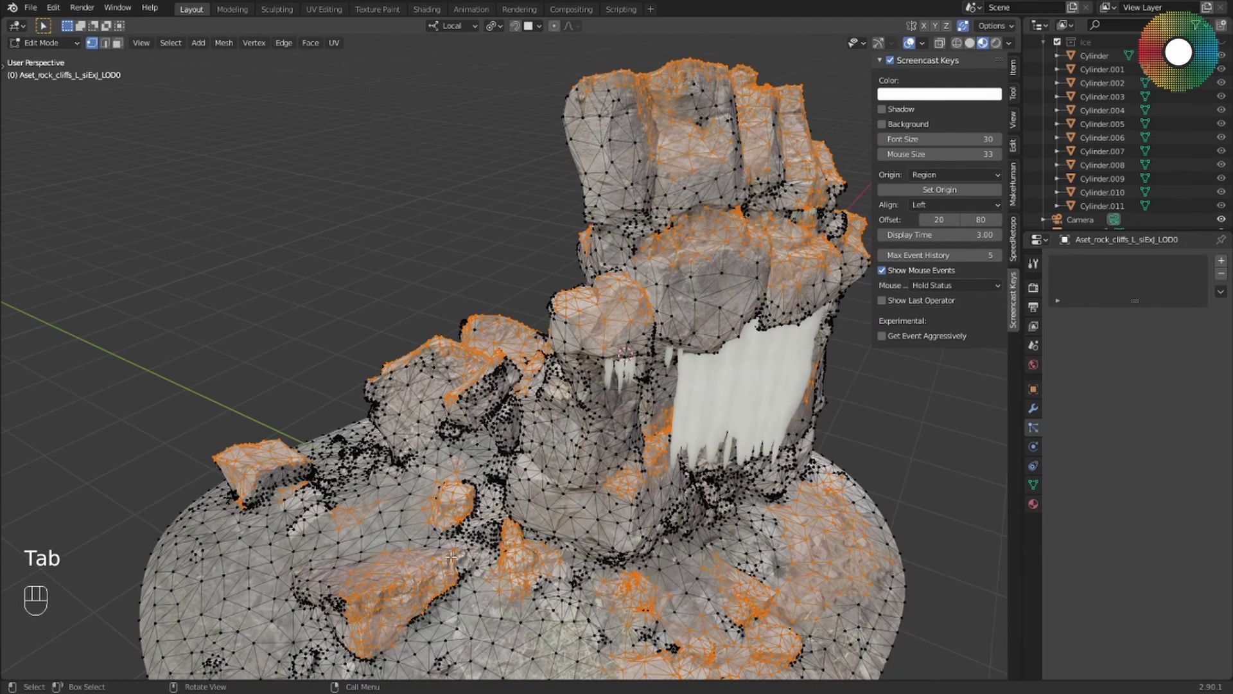
key("Tab")
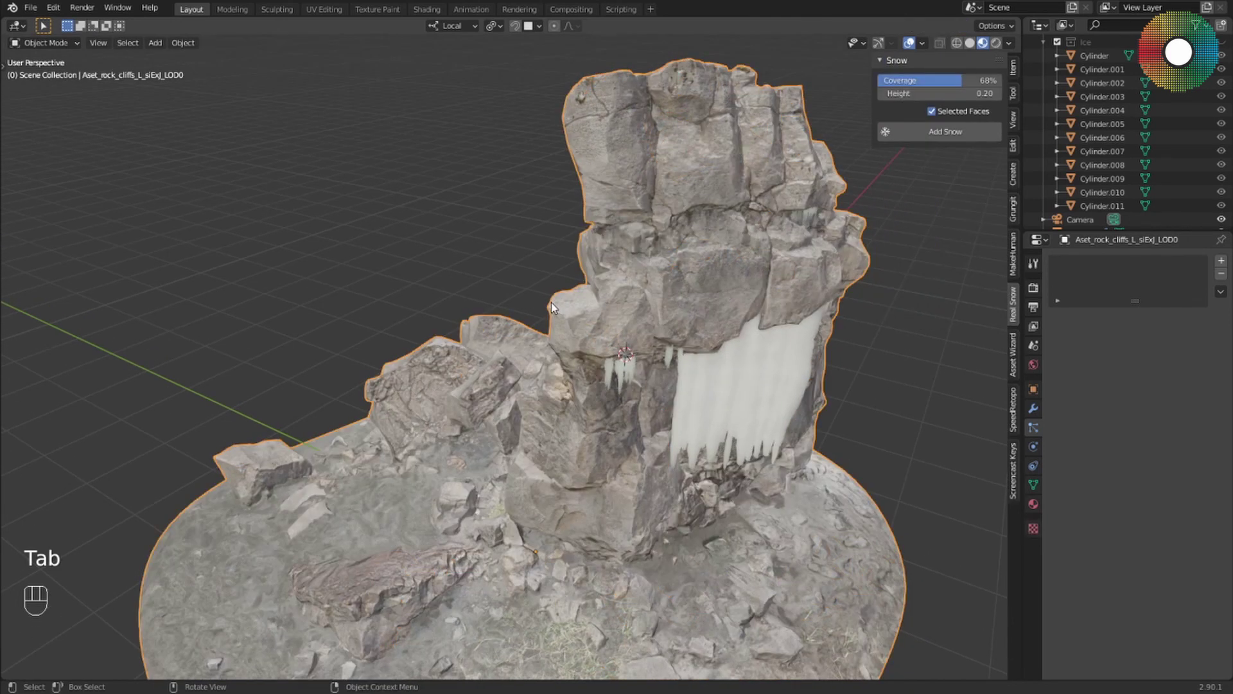
left_click(944, 133)
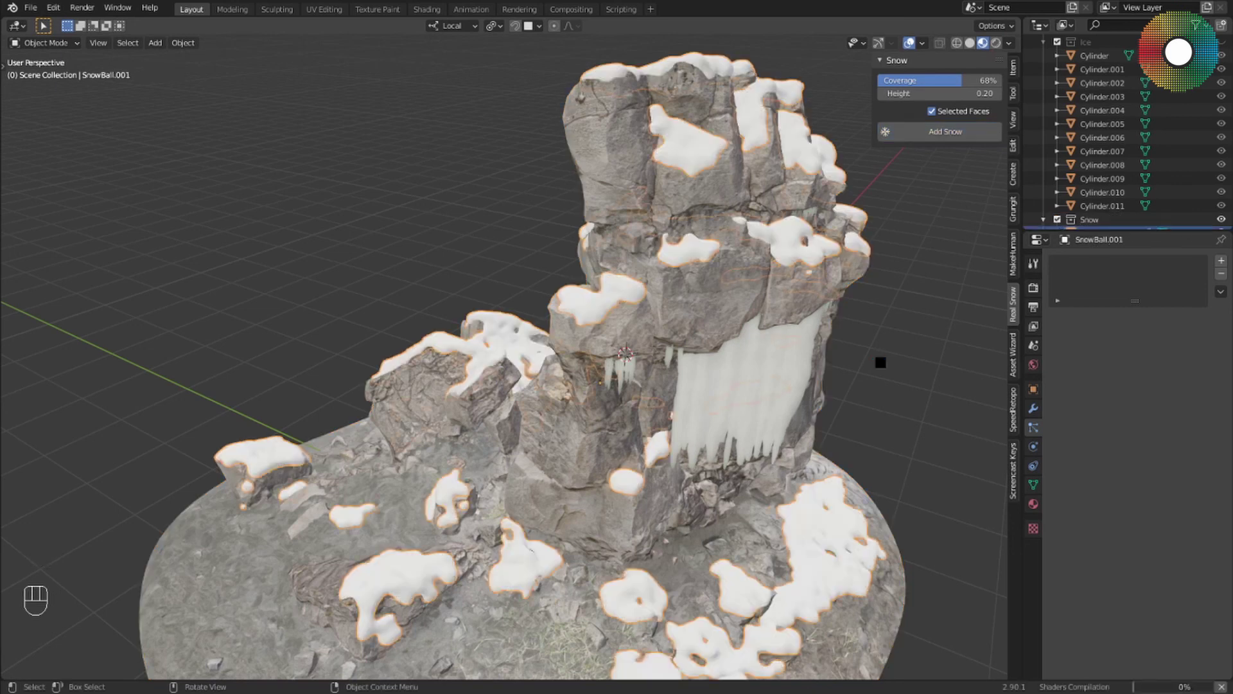
Deselect the generated snow, hide the sidebar and examine the snow-covered cliff from several angles
mouse_move(878, 358)
middle_mouse_down()
mouse_move(812, 344)
mouse_move(815, 324)
mouse_move(881, 347)
middle_mouse_up()
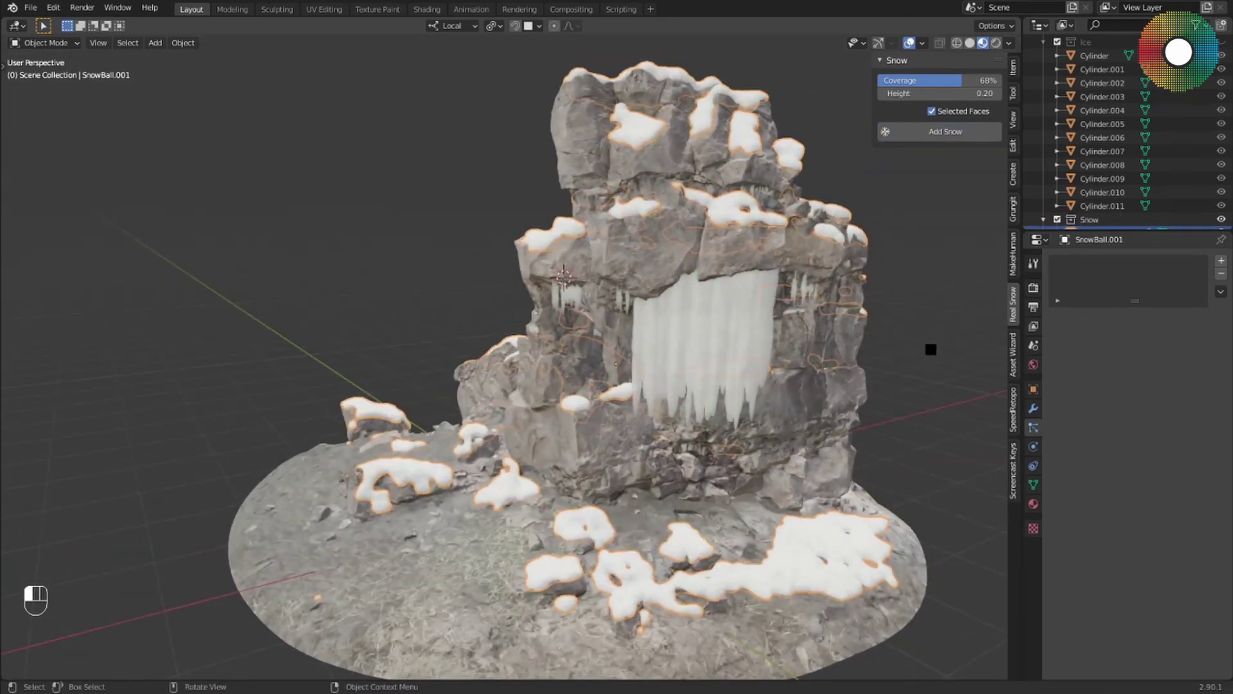
left_click(930, 350)
middle_click_drag(881, 392, 895, 427)
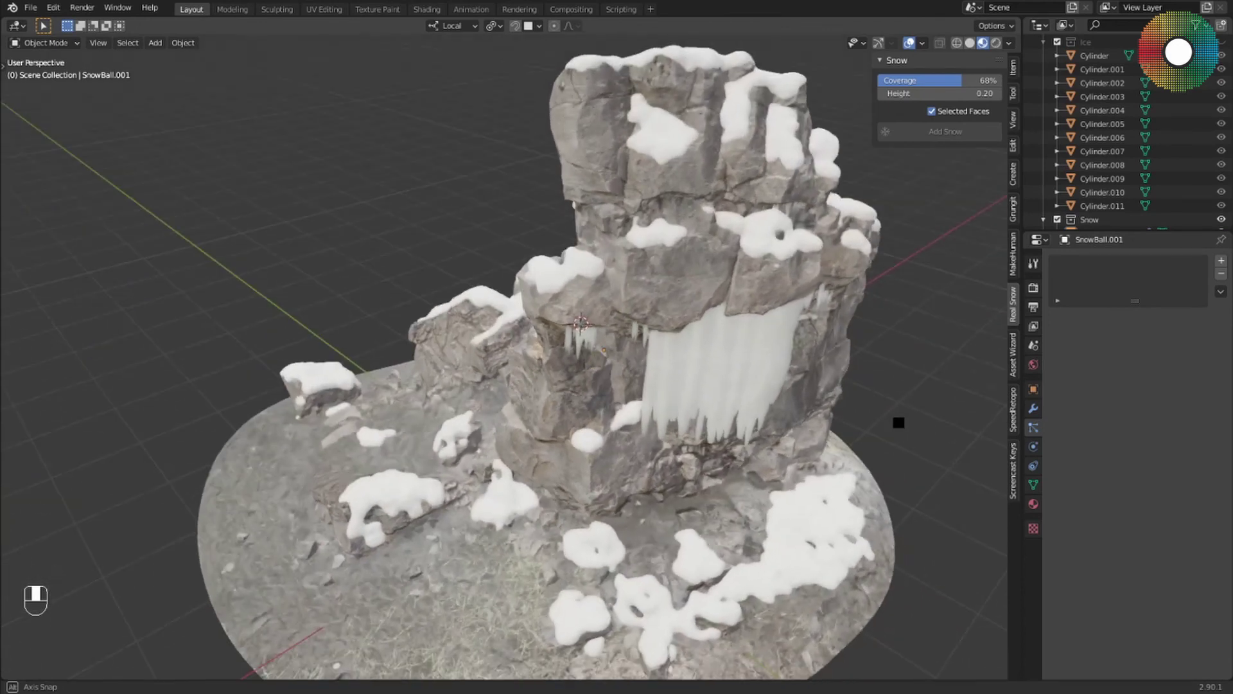
middle_click_drag(815, 336, 675, 410, "shift")
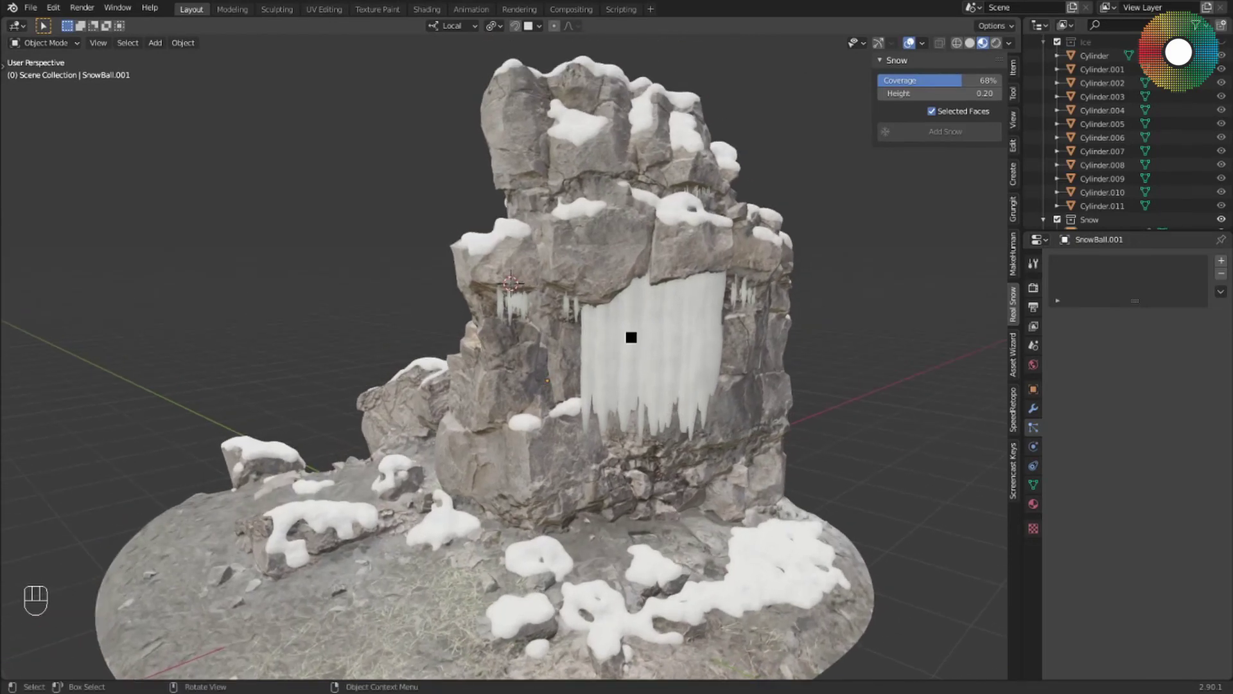
middle_click_drag(647, 316, 769, 367)
key("n")
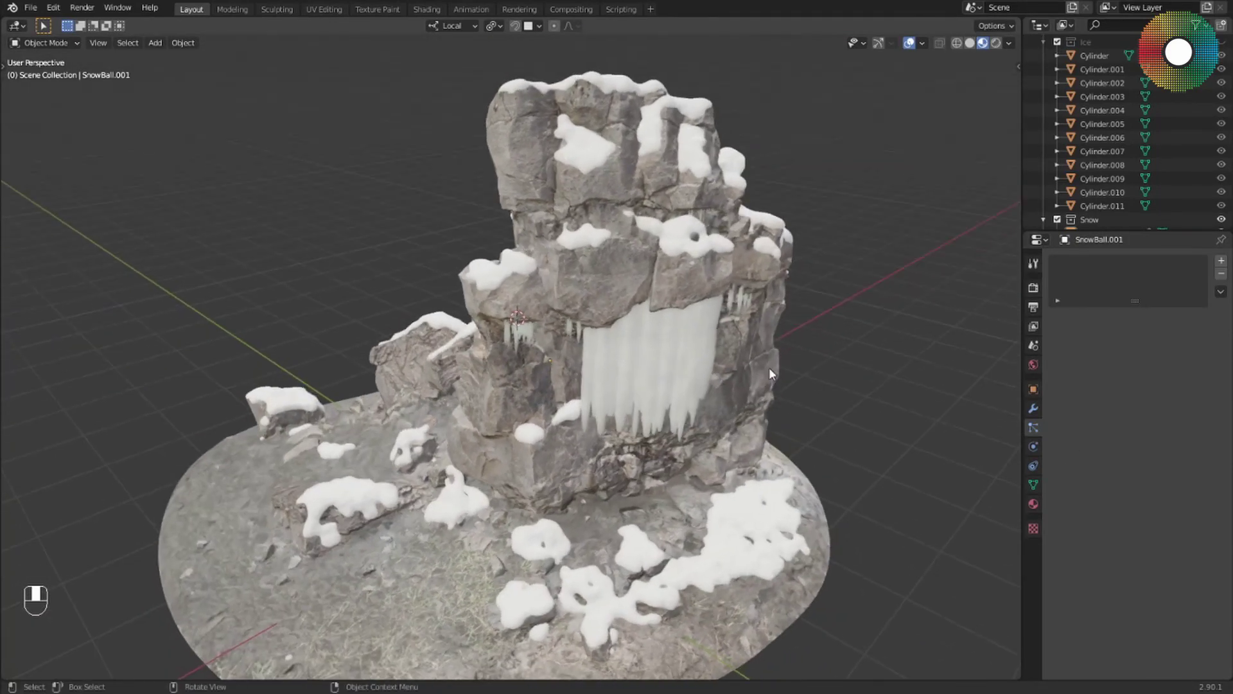
middle_click_drag(692, 395, 719, 413, "shift")
scroll(720, 411, "up", 1)
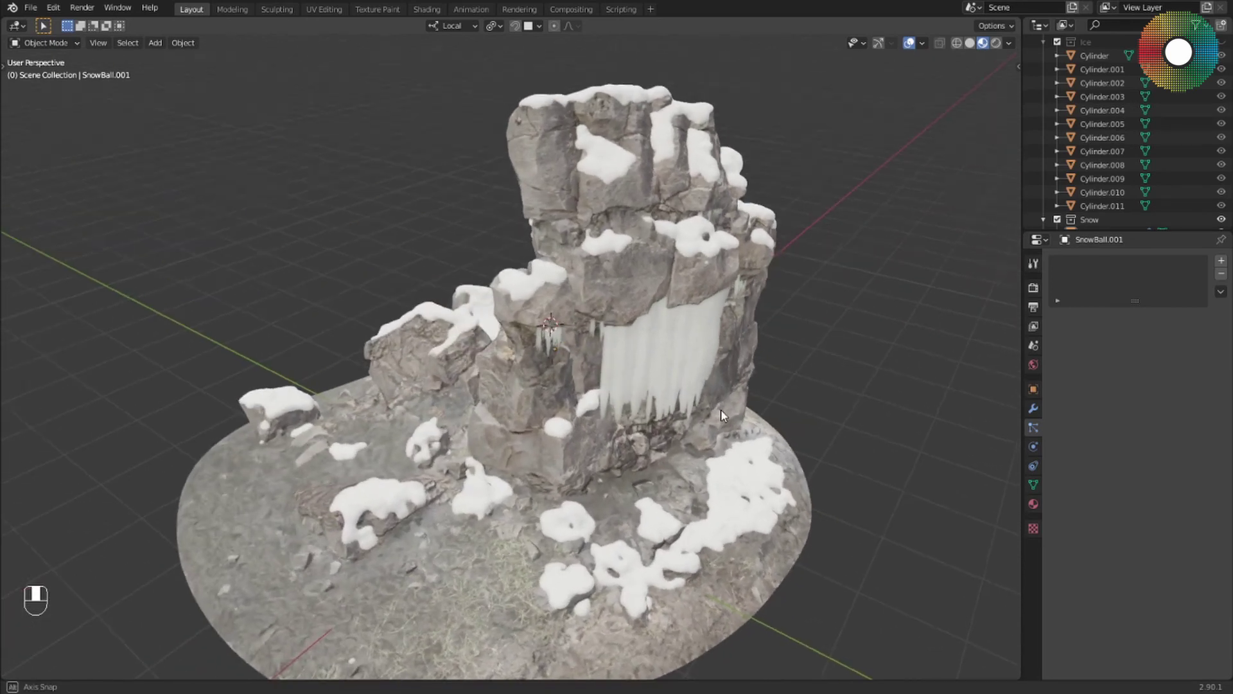